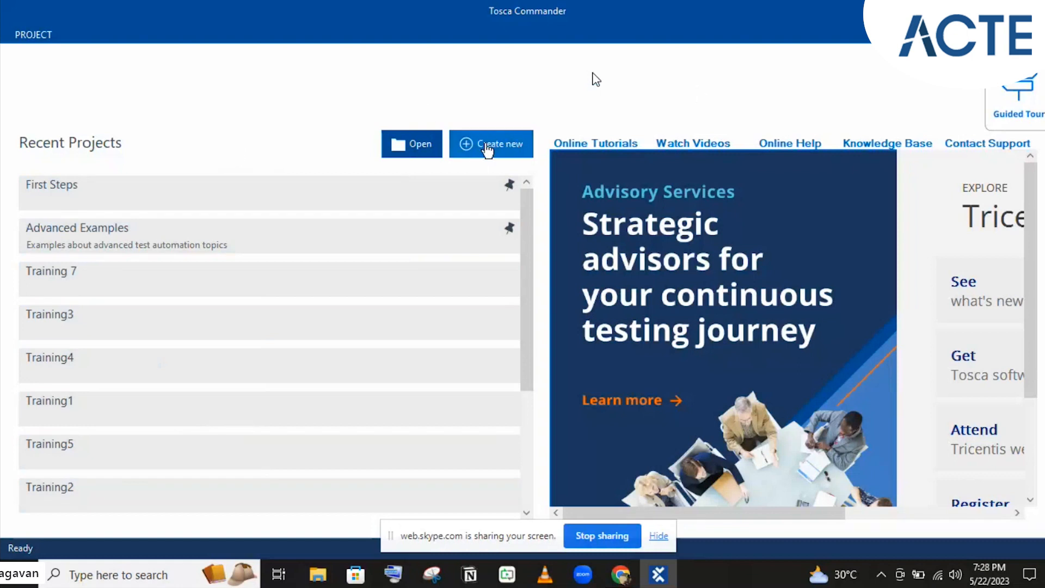
Start creating a new workspace, keeping the single-user repository type None and the location C:\Tosca_Projects\Tosca_Workspaces
left_click(486, 148)
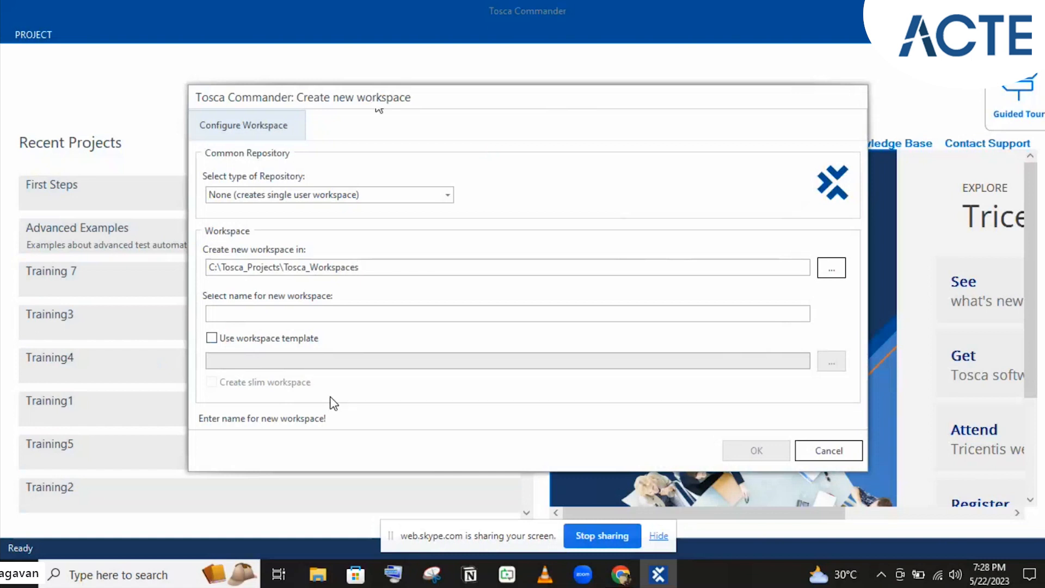
left_click(347, 196)
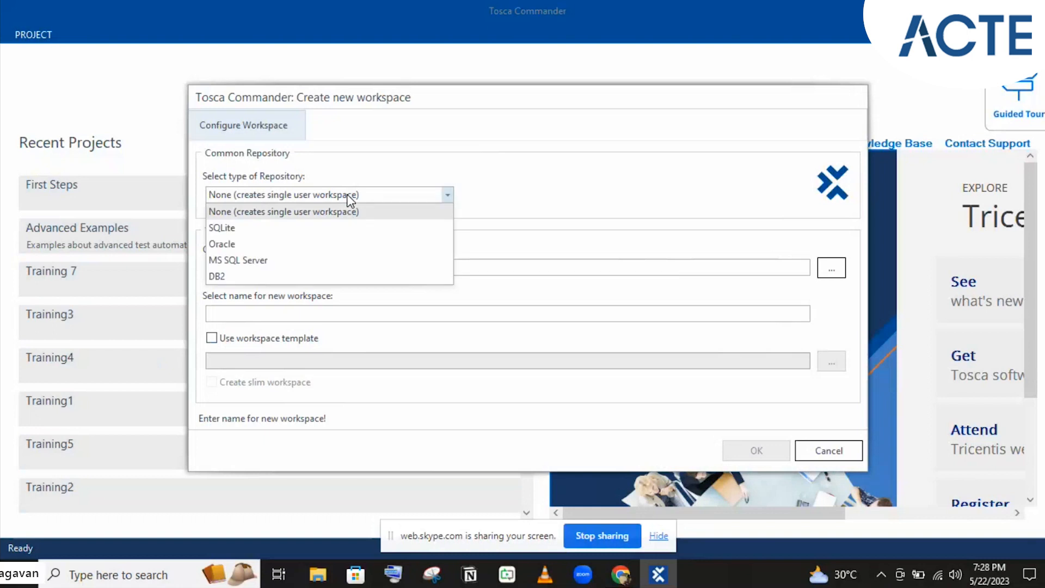
left_click(348, 196)
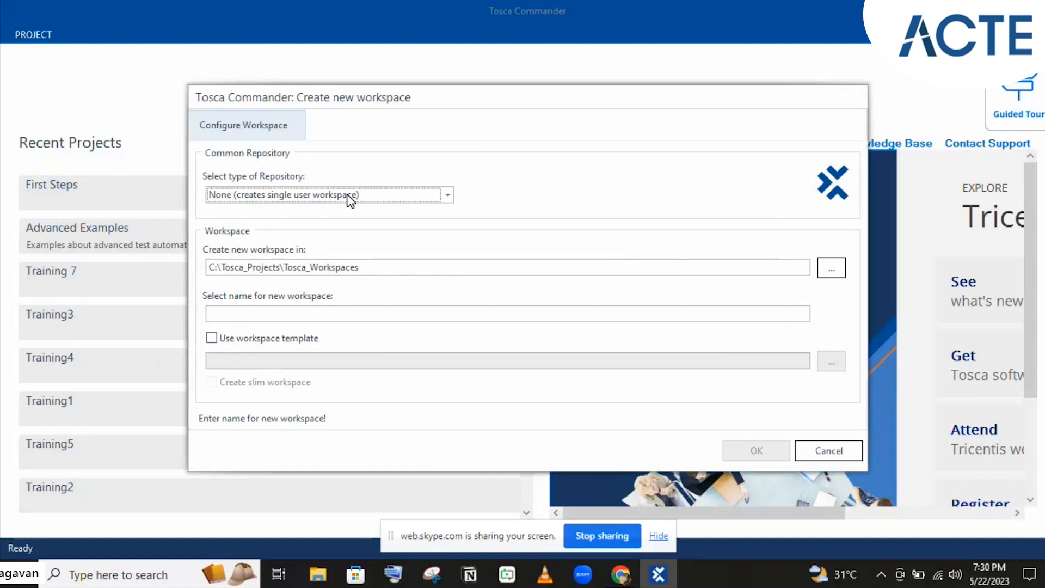
left_click(349, 197)
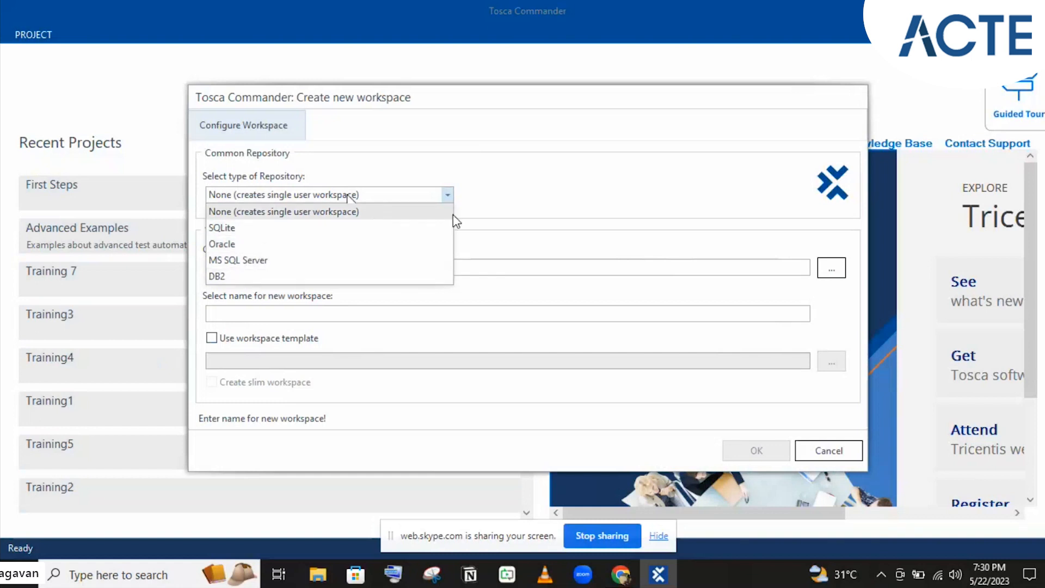
left_click(548, 167)
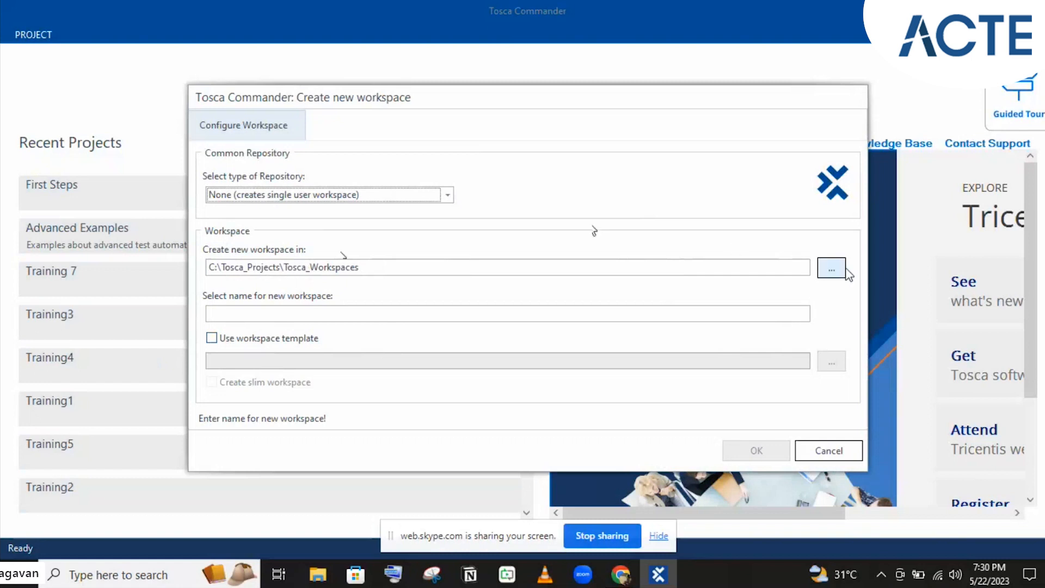
left_click(828, 268)
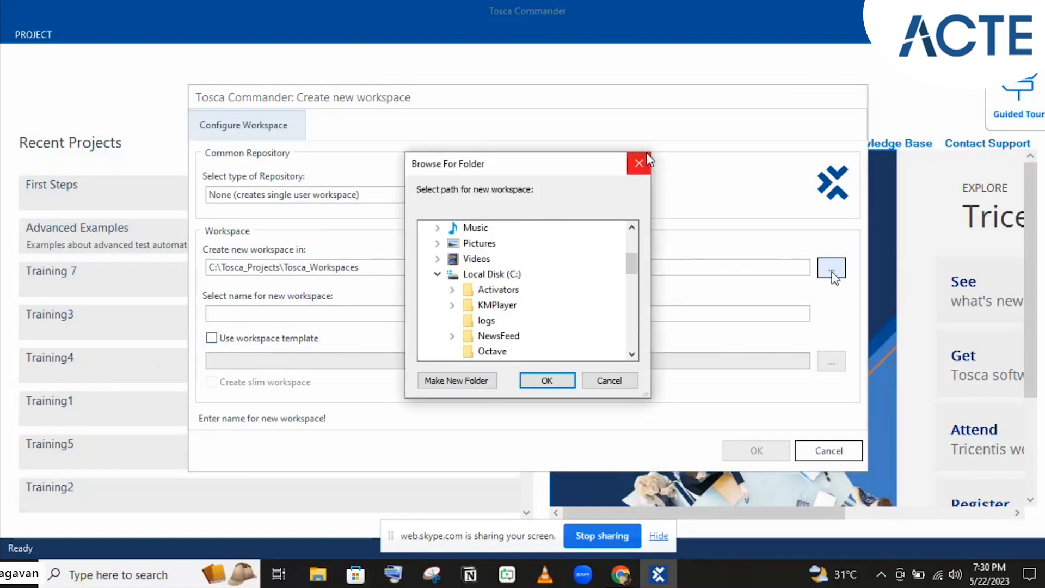
left_click(640, 164)
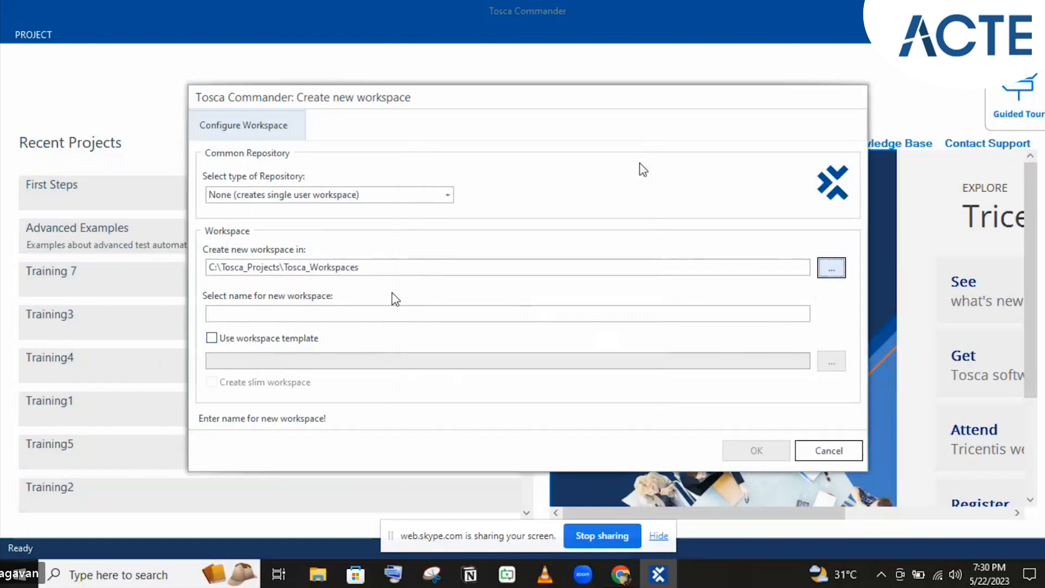
Name the new workspace "Training 8" and toggle the option to use a workspace template
left_click(256, 314)
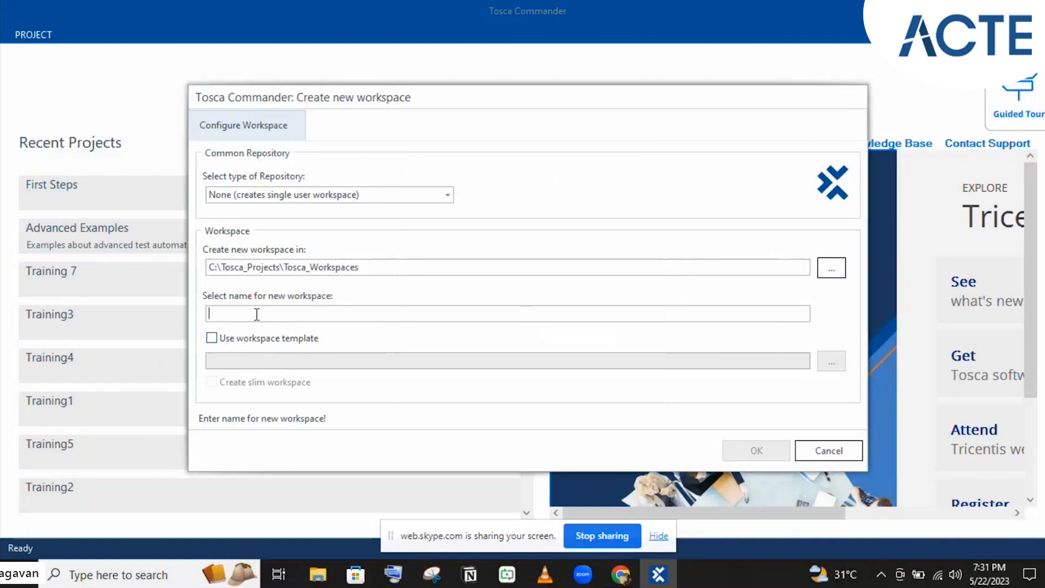
type("Trainin")
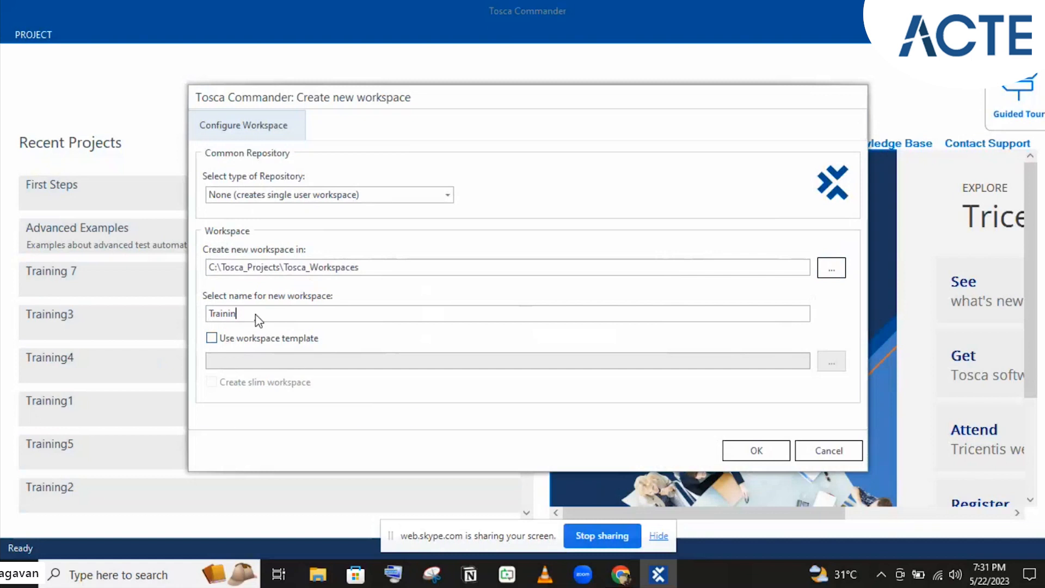
type("g-8")
key("Left")
key("BackSpace")
key("Delete")
type("8")
left_click(232, 339)
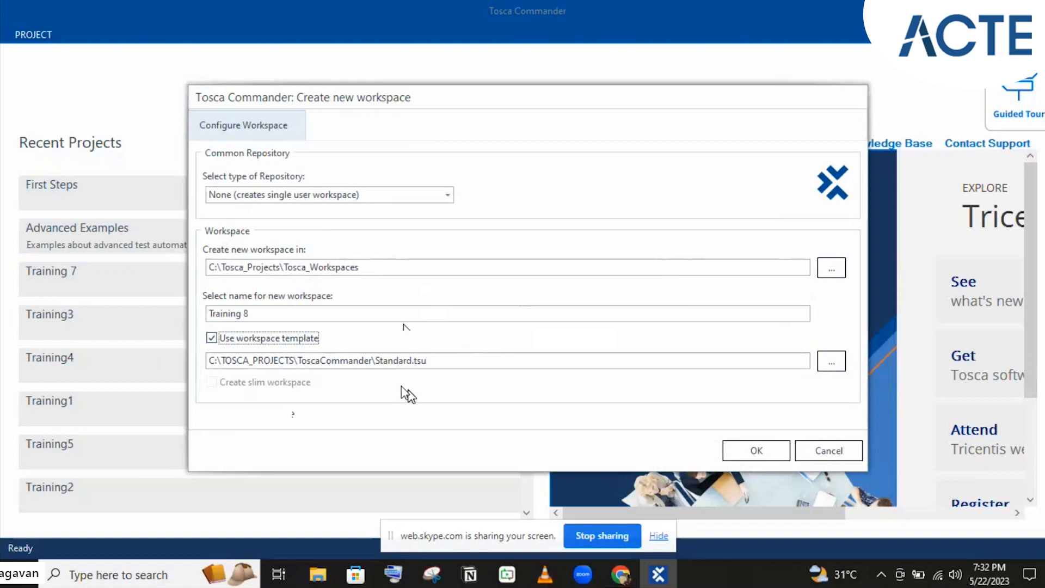
left_click(211, 337)
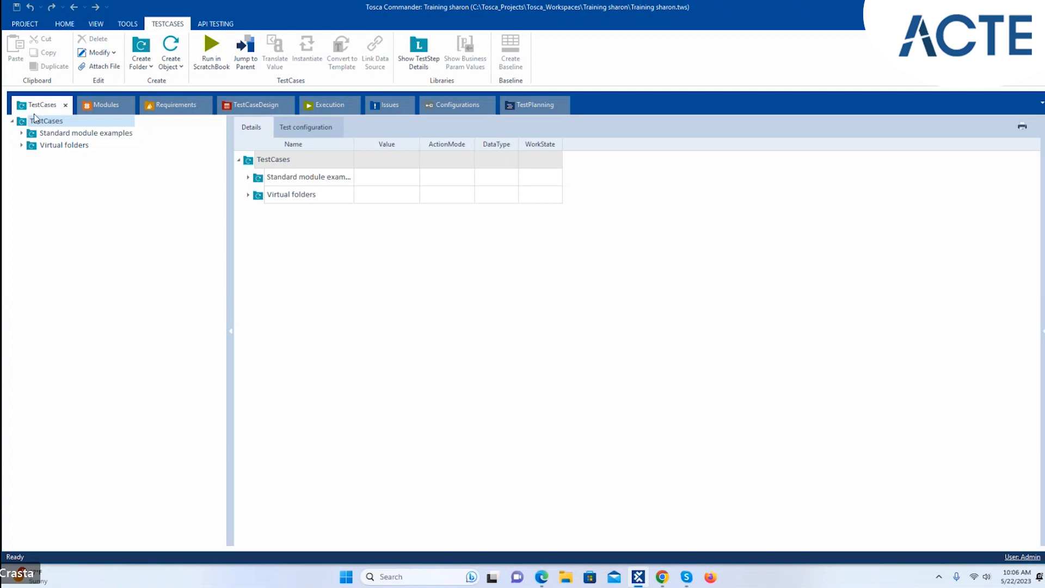
Expand the folders under TestCases and the Standard modules folder in the Modules section to view their contents
left_click(22, 133)
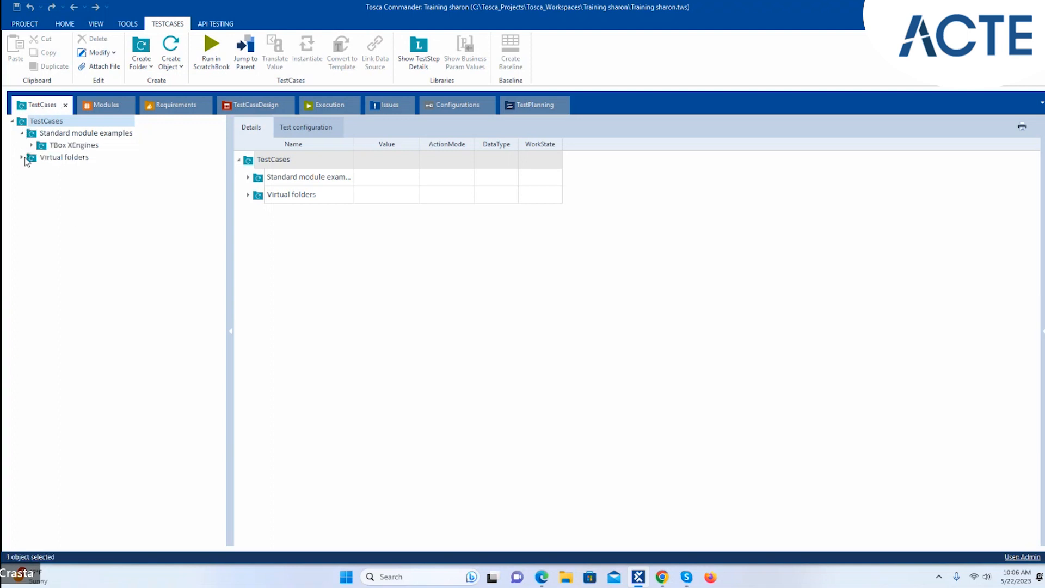
left_click(21, 157)
left_click(106, 105)
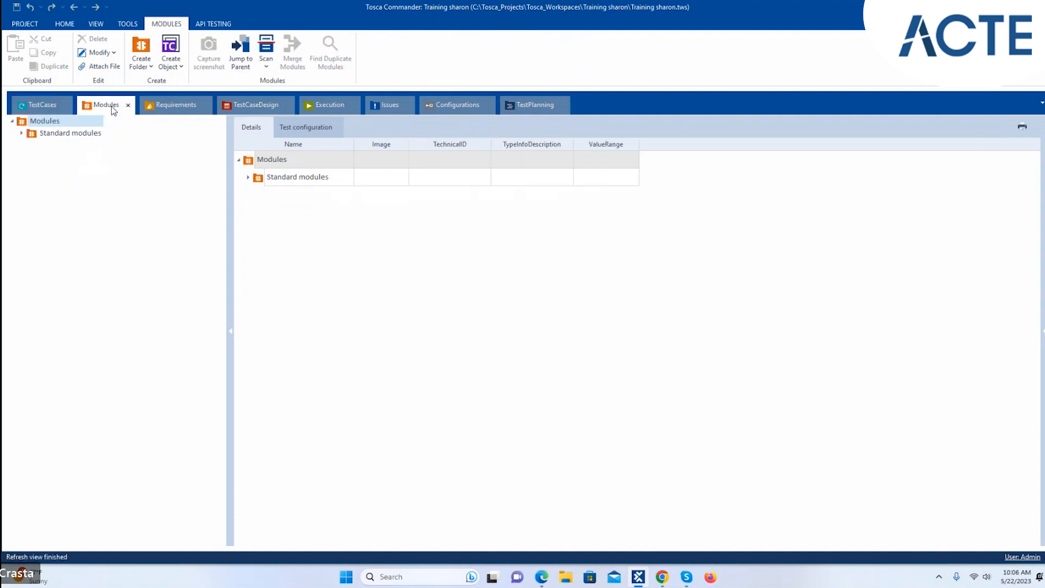
left_click(21, 134)
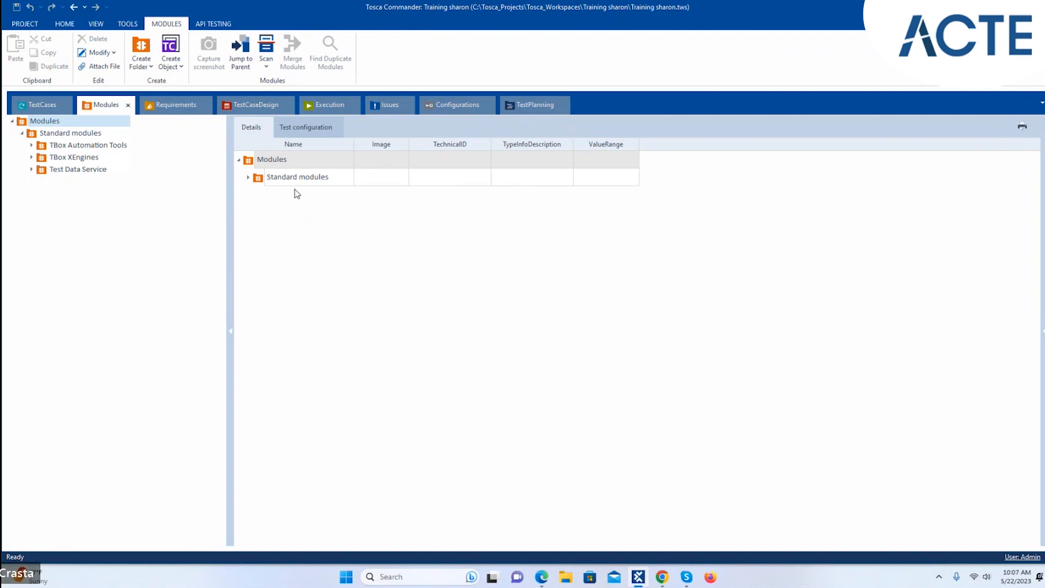
left_click(249, 178)
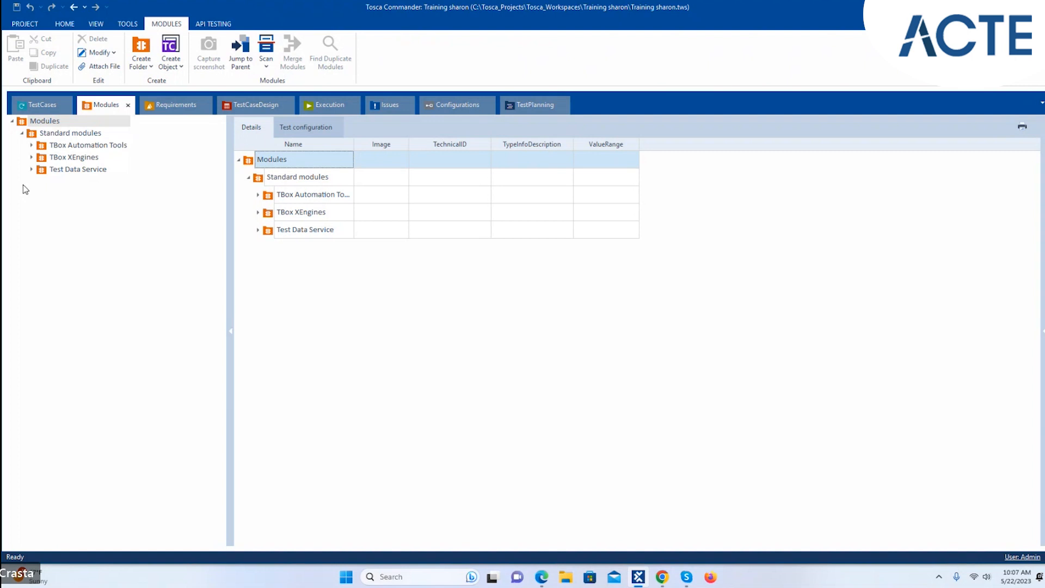
Expand TBox Automation Tools and view its Basic Windows Operations, Buffer Operations, Expression Evaluation and Resource Handling modules
left_click(32, 145)
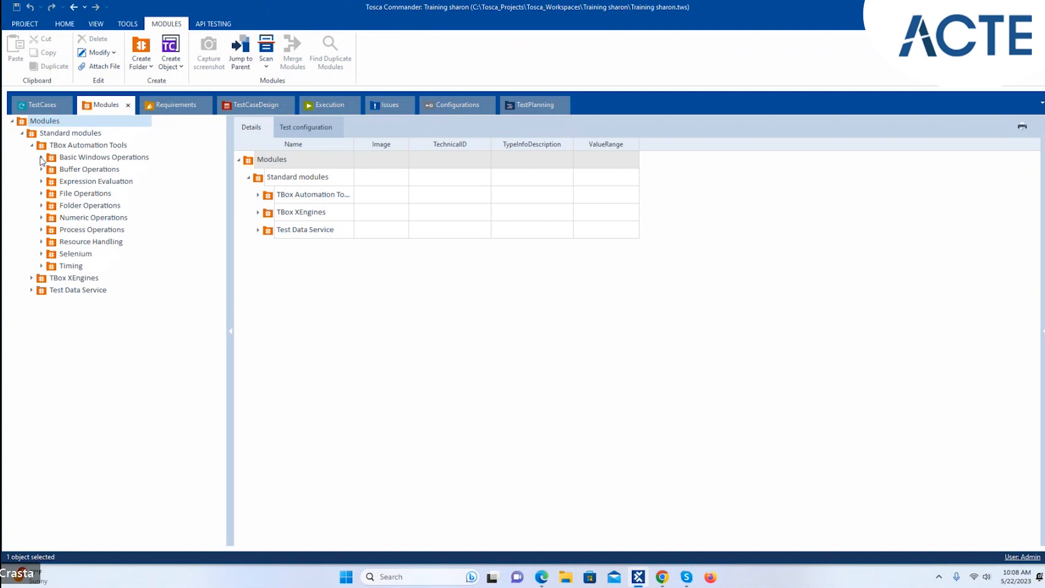
left_click(42, 158)
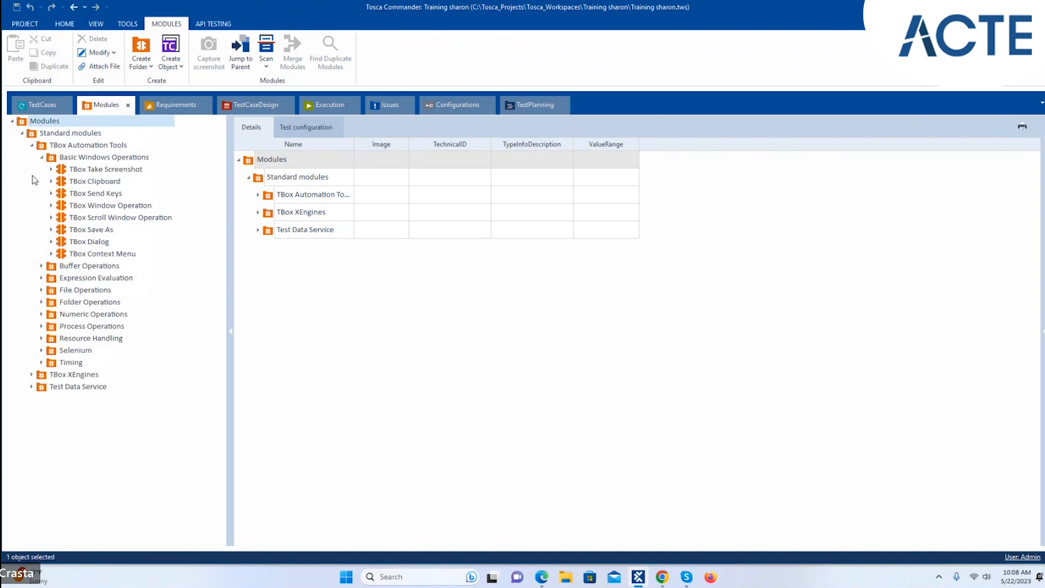
left_click(42, 266)
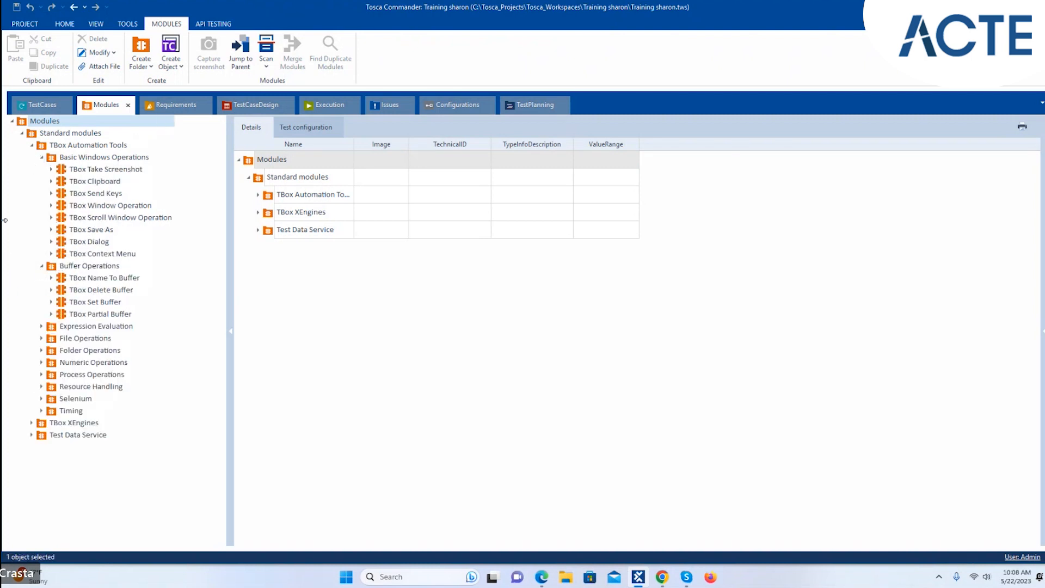
left_click(41, 326)
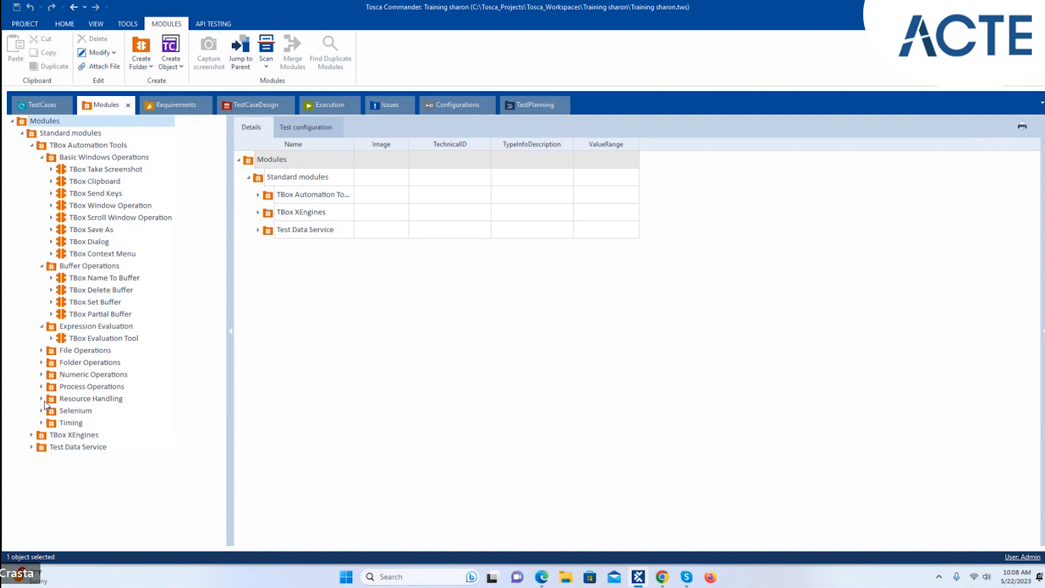
left_click(42, 399)
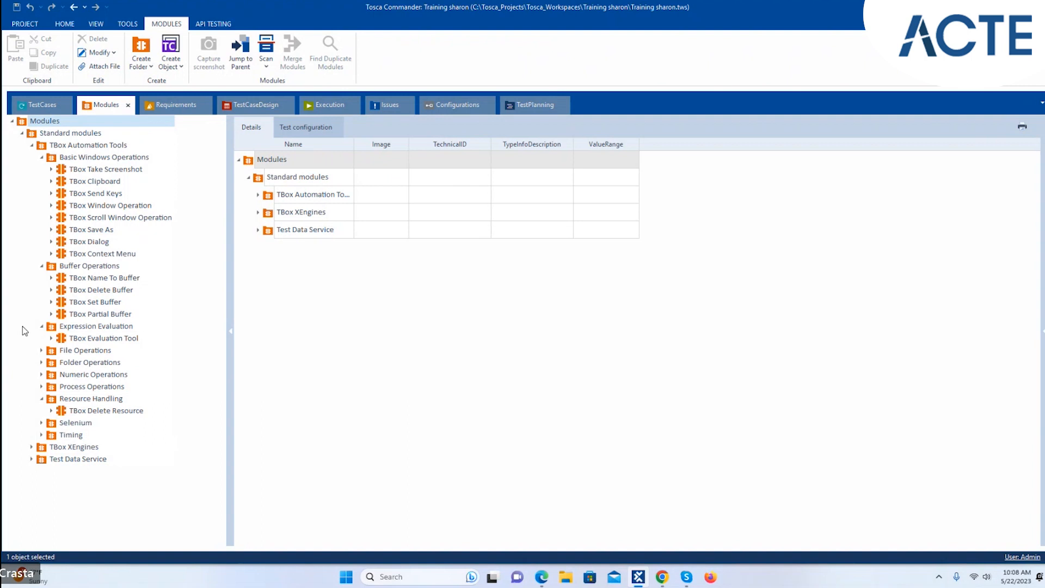
Expand the Test Data Service and TBox XEngines folders and look through the modules they contain
left_click(31, 460)
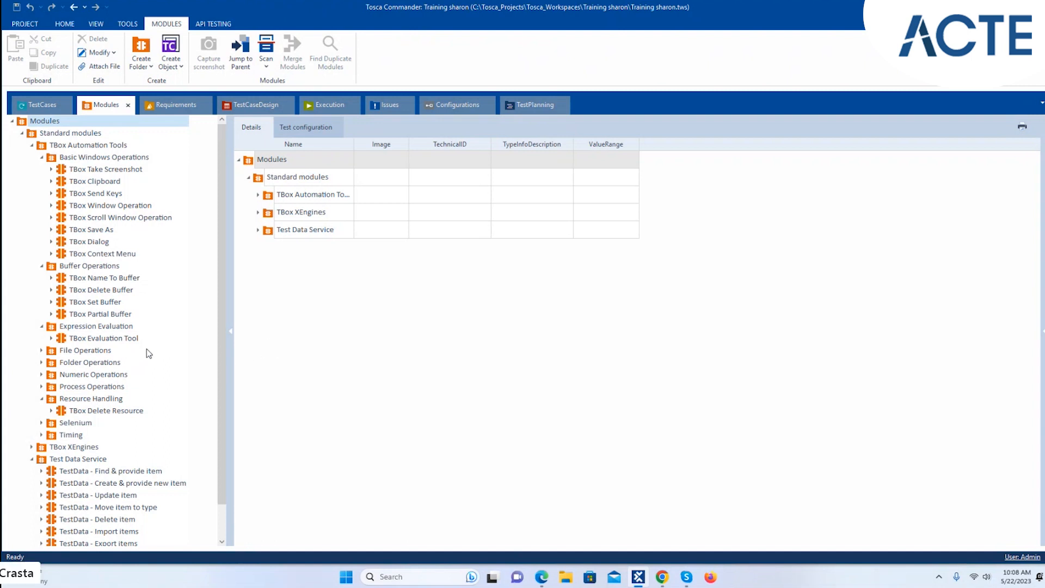
scroll(223, 321, "down", 1)
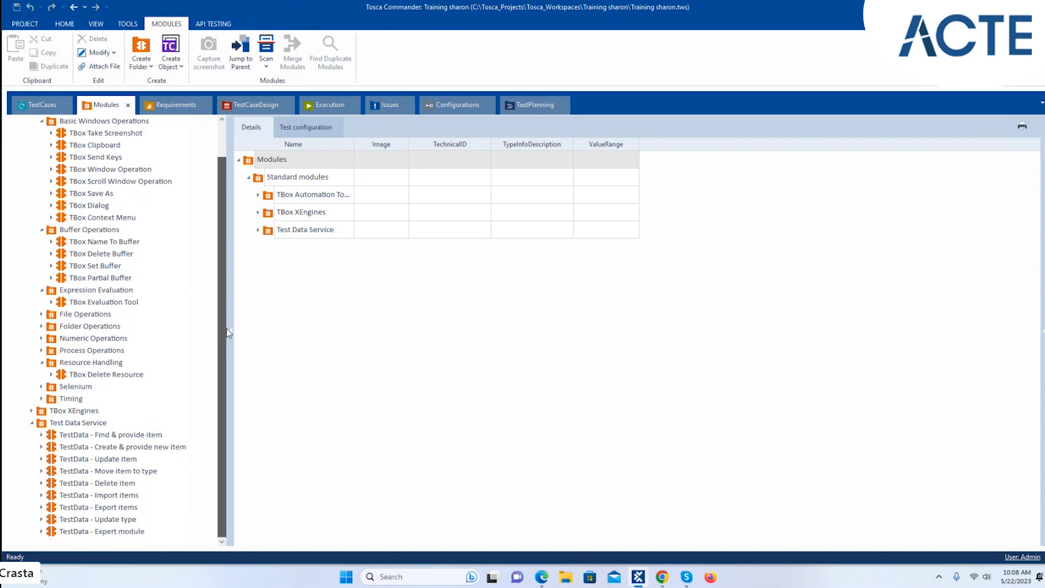
scroll(227, 328, "up", 1)
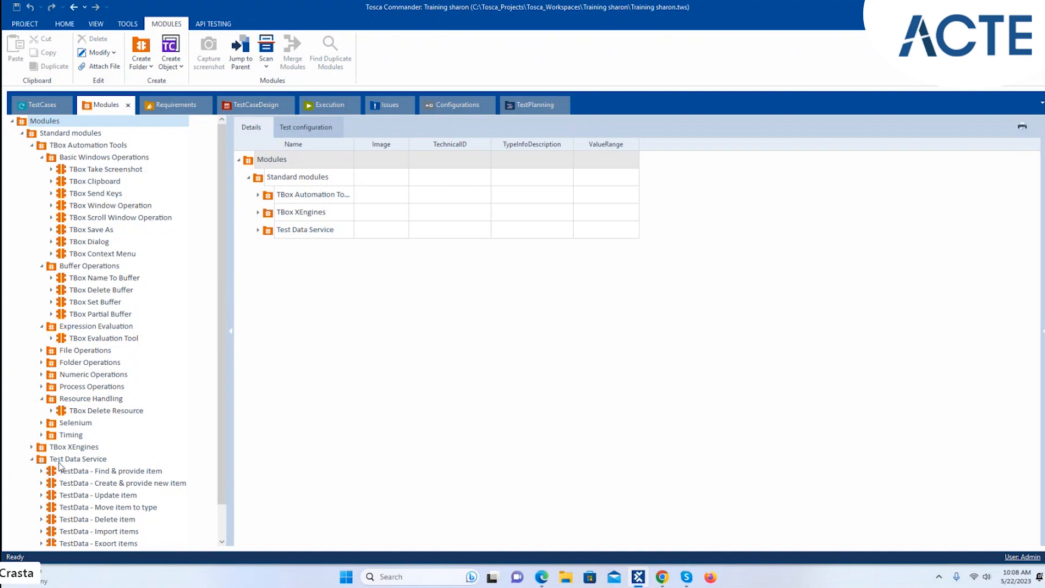
left_click(32, 447)
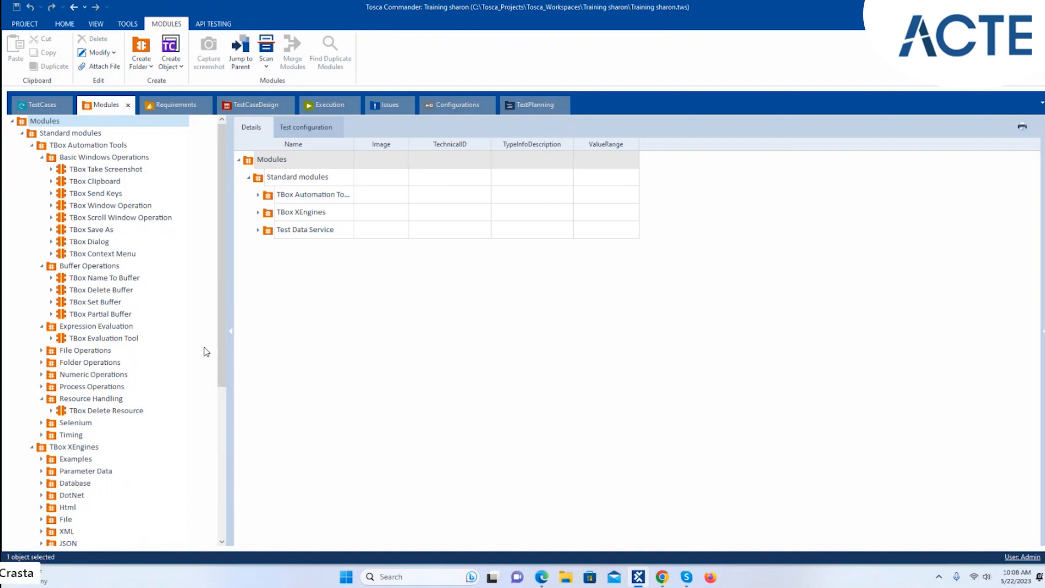
left_click_drag(221, 328, 219, 446)
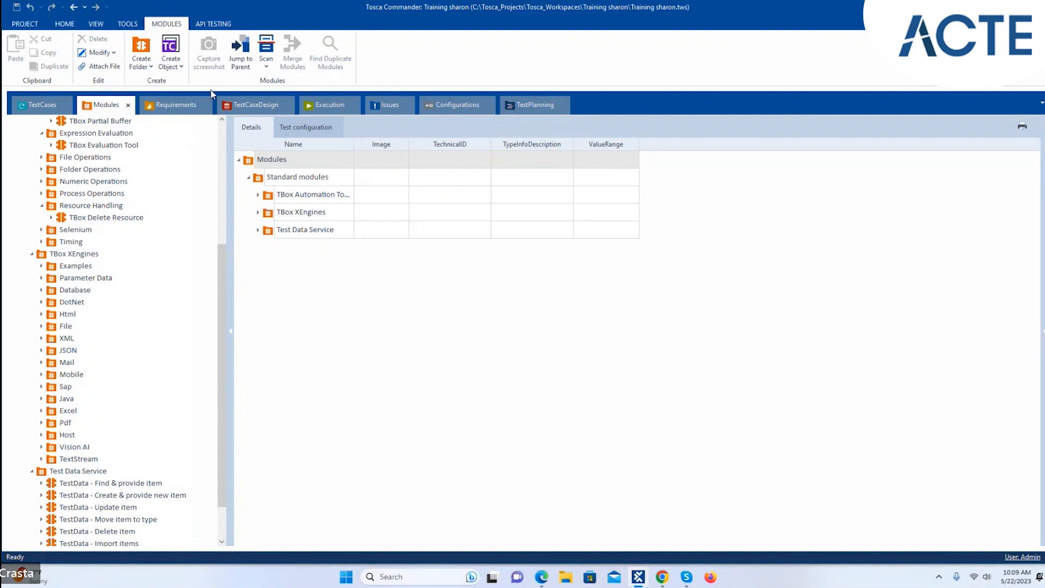
View the Requirements, TestCaseDesign and Execution sections of the workspace
left_click(188, 111)
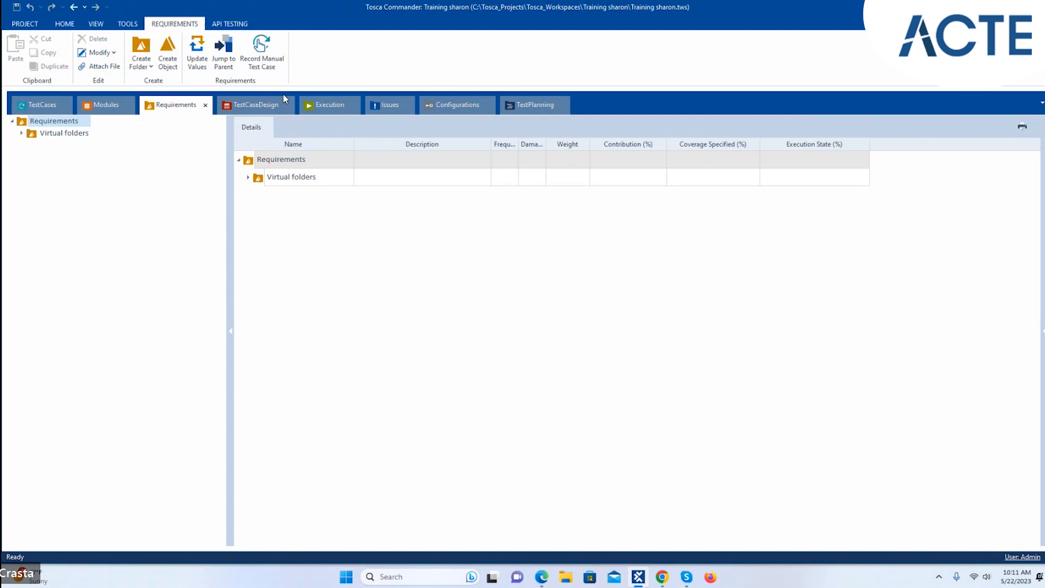
left_click(260, 106)
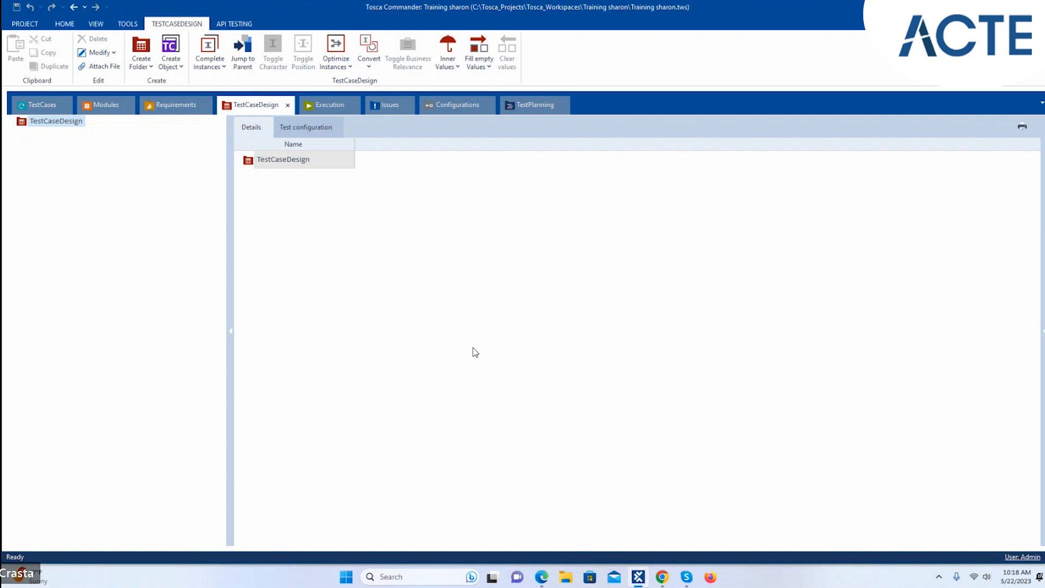
left_click(331, 105)
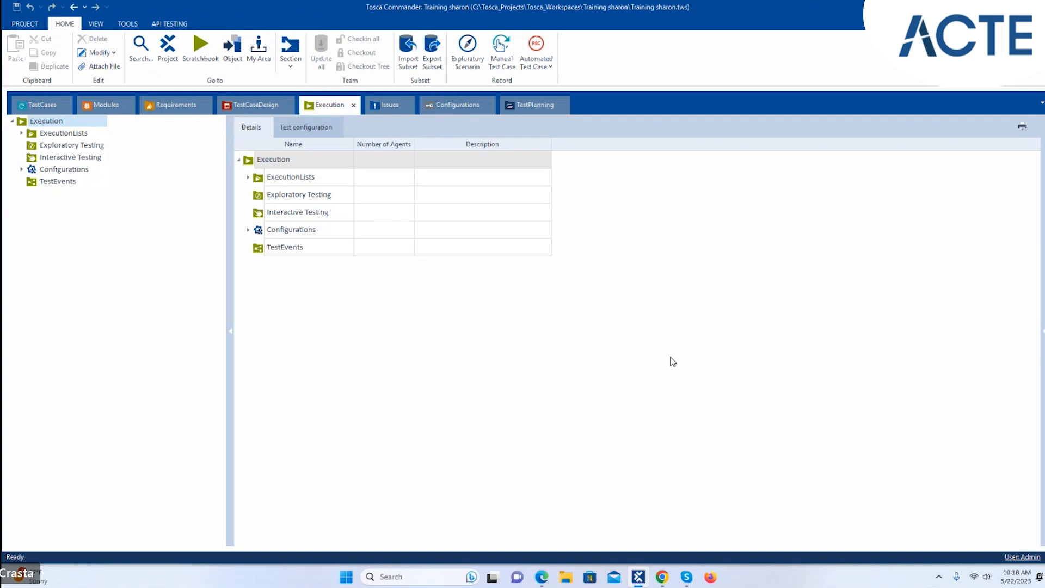
View the Issues section, check the ScratchBook's test configuration and close the ScratchBook
left_click(399, 108)
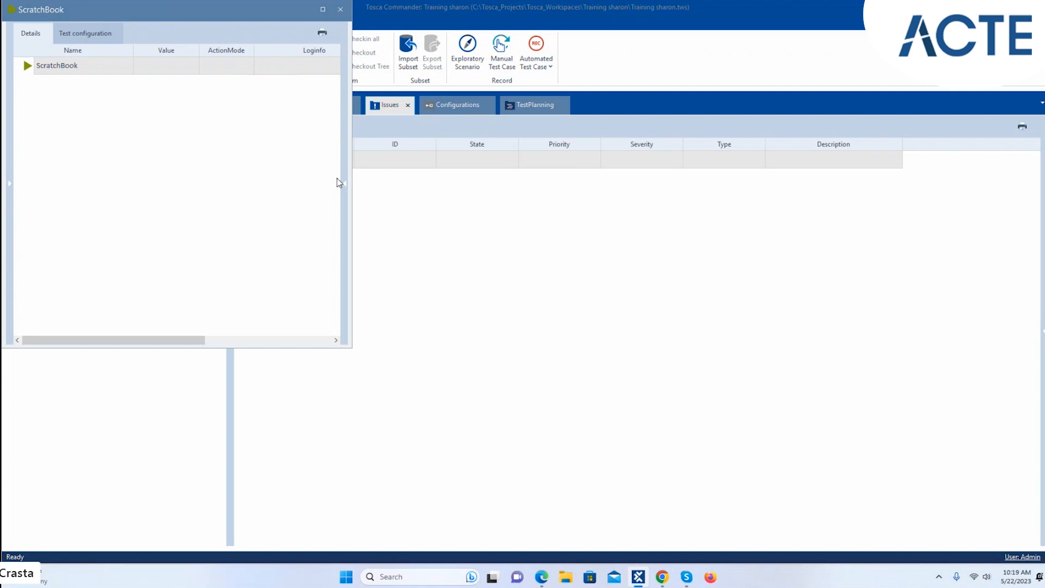
left_click(112, 34)
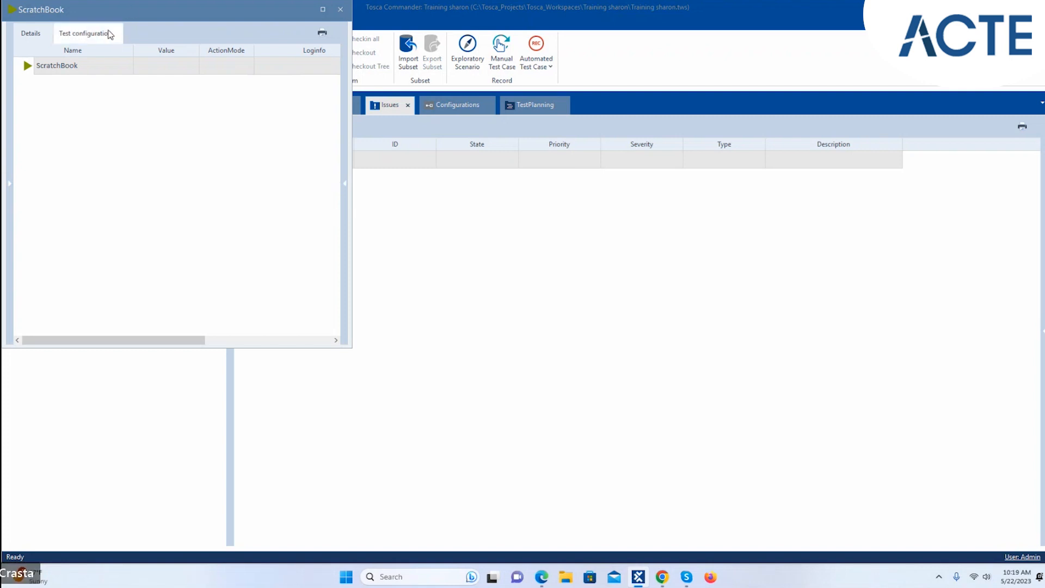
left_click(340, 10)
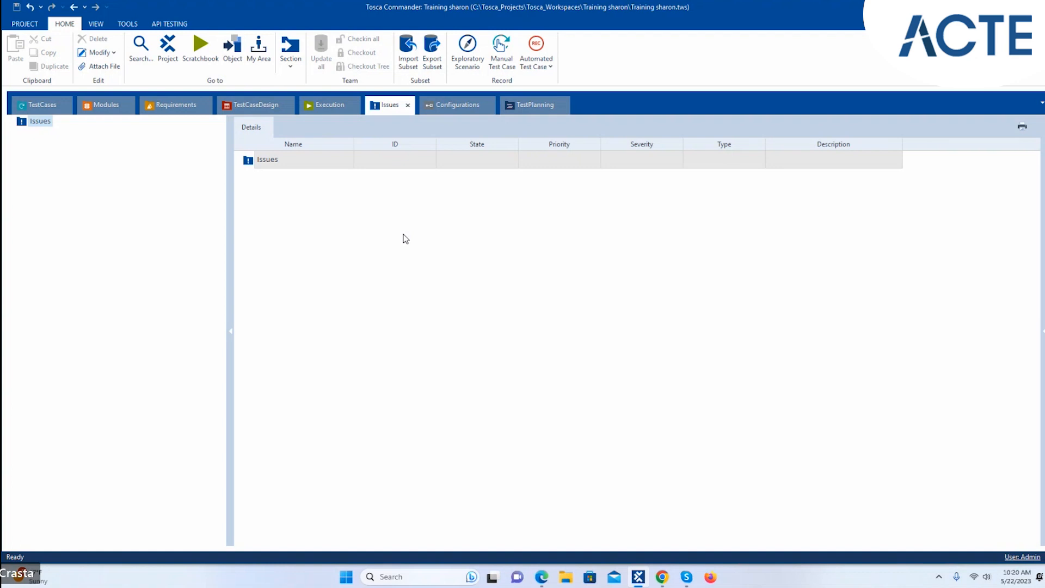
Examine the API entry in the Configurations section with the API testing commands, and open the TestPlanning section
left_click(456, 106)
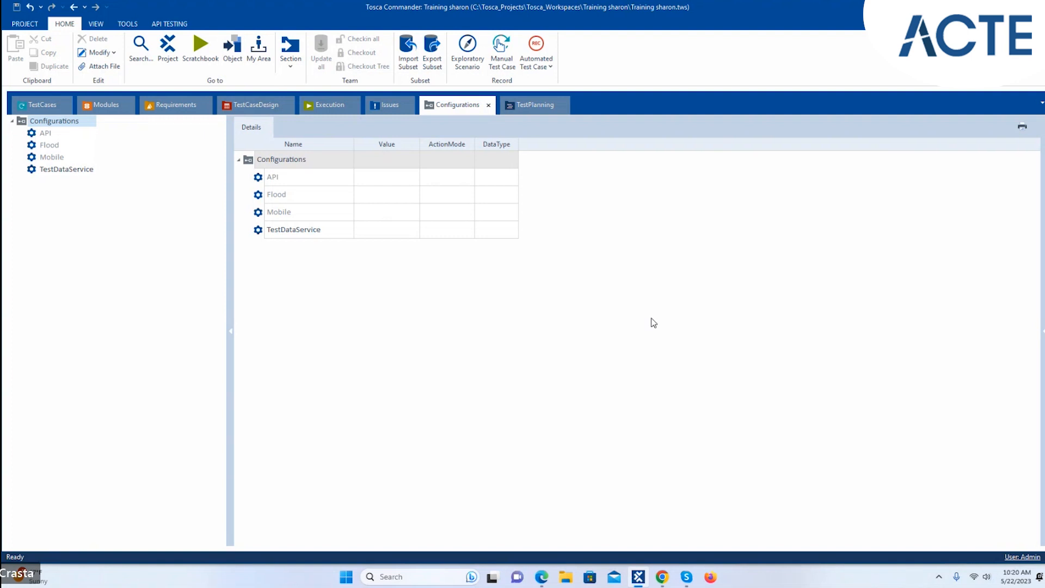
left_click(548, 183)
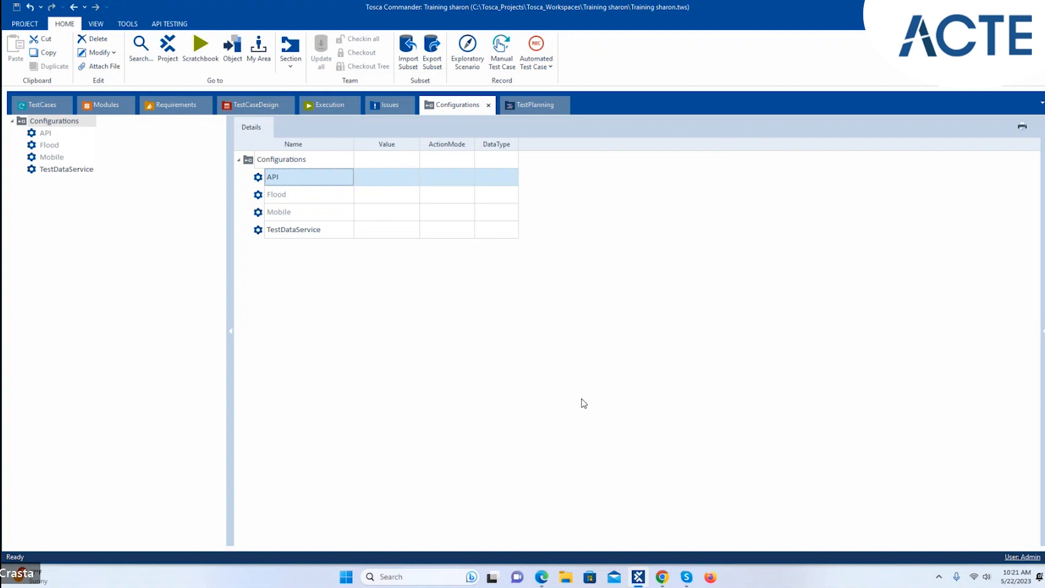
left_click(169, 23)
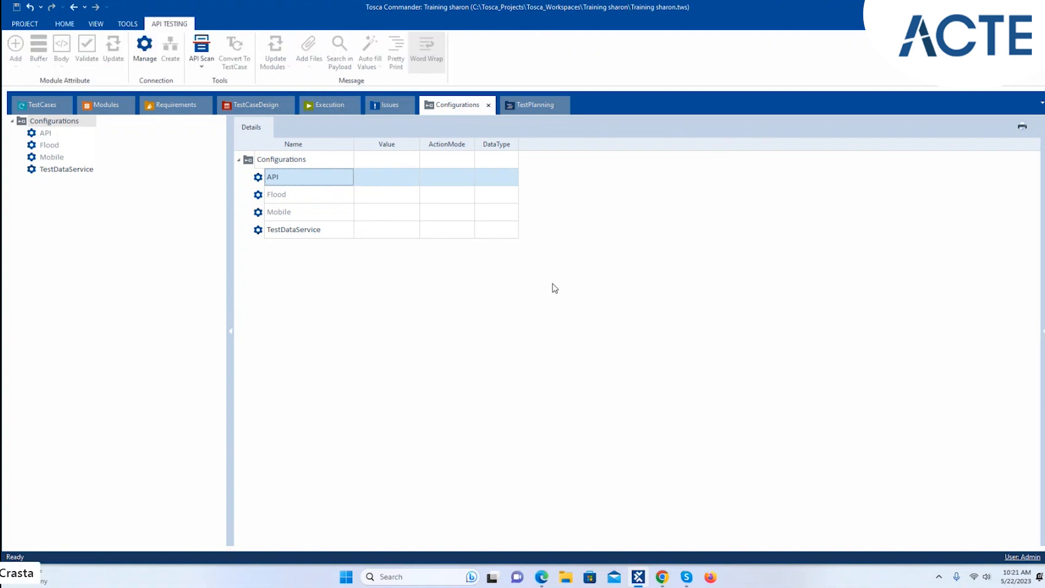
left_click(534, 106)
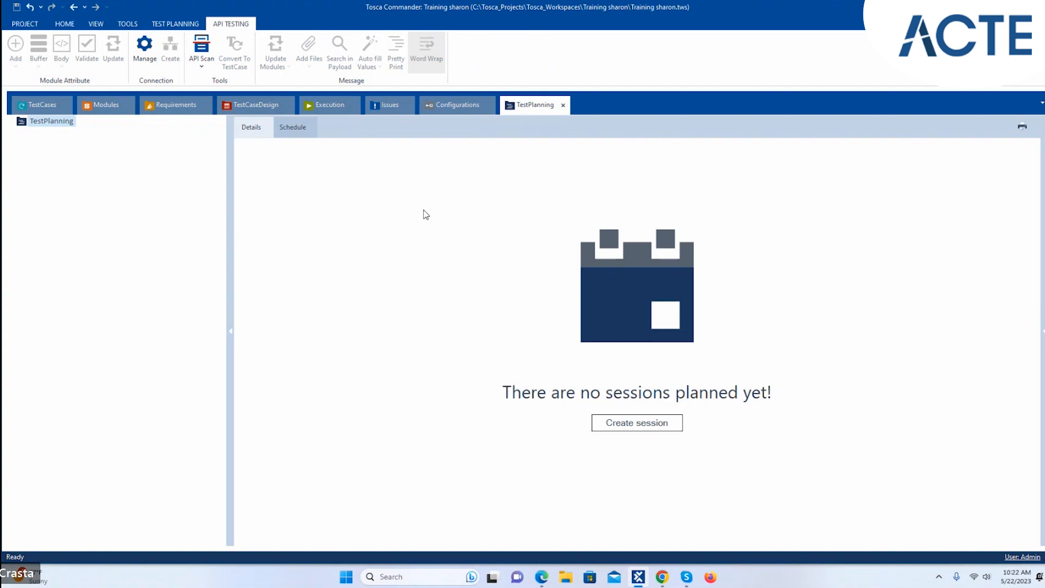
Return to the Modules section and look over the Standard modules tree from its top-level Modules folder
left_click(106, 105)
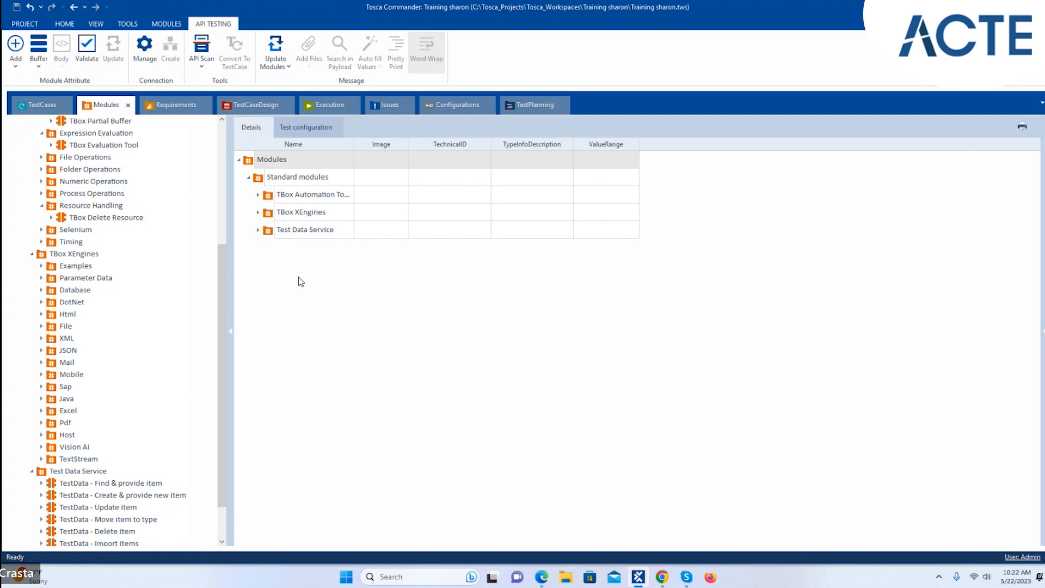
left_click_drag(224, 265, 229, 250)
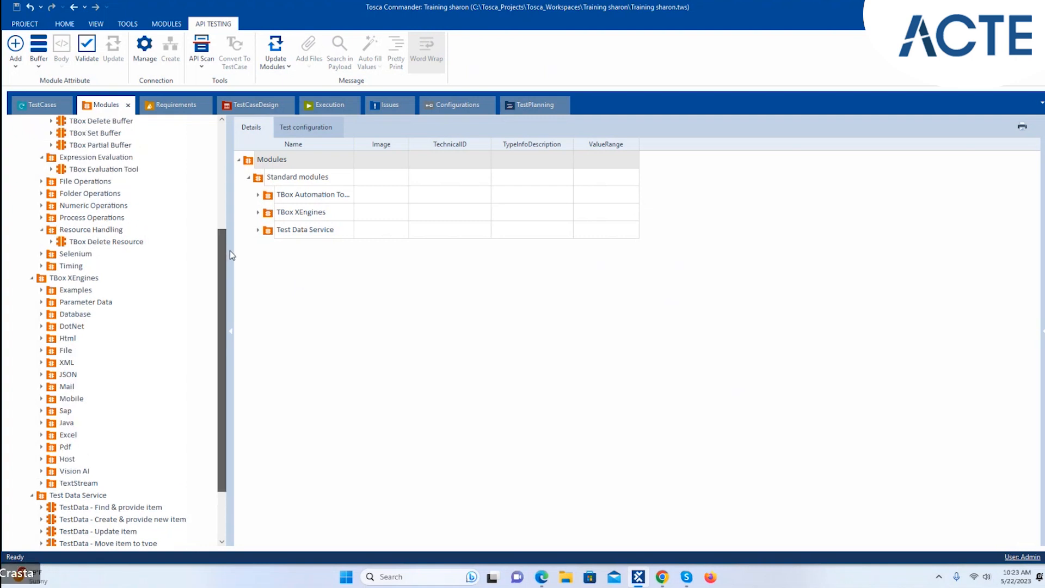
left_click_drag(221, 264, 236, 145)
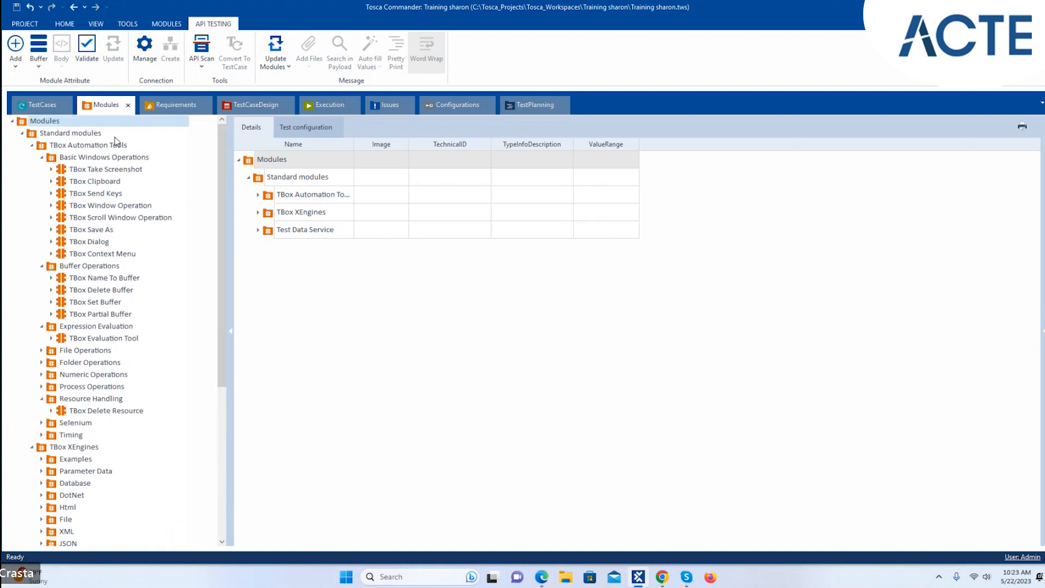
left_click(12, 122)
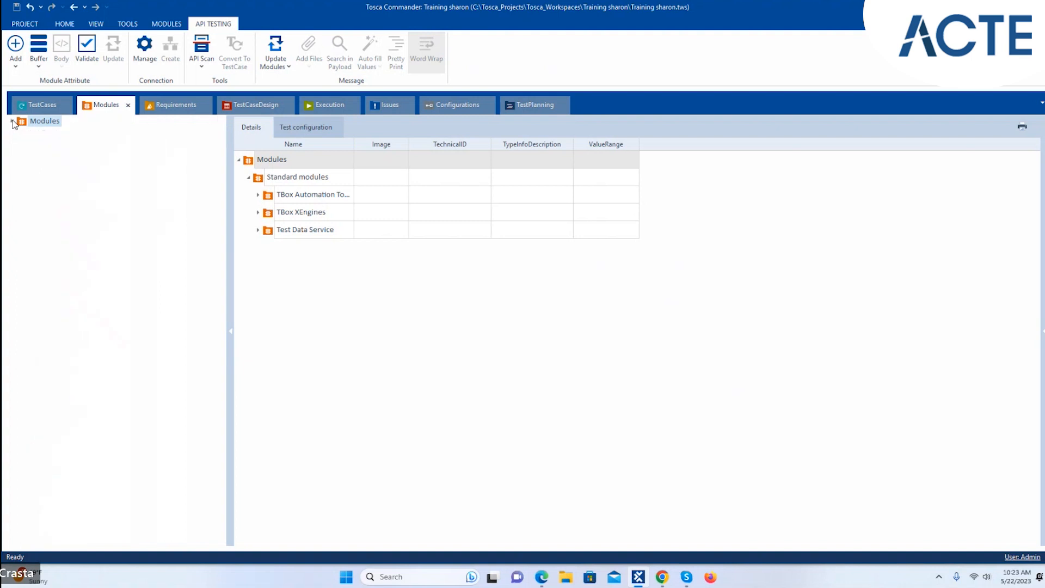
left_click(12, 122)
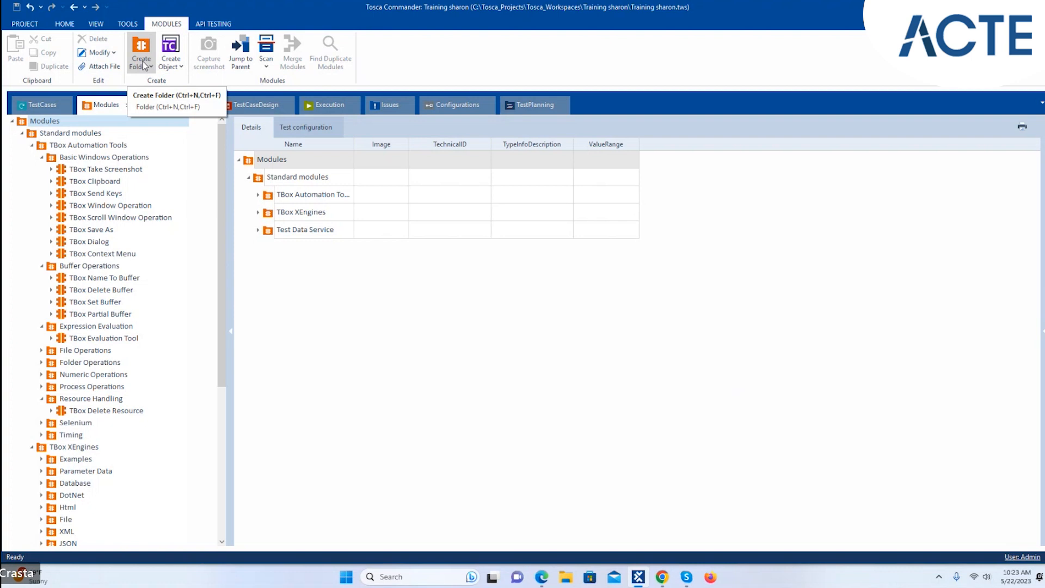
Switch to Edge, open the Tricentis Demo Web Shop in a new tab via a demowebshop search, and log out of its account
left_click(546, 570)
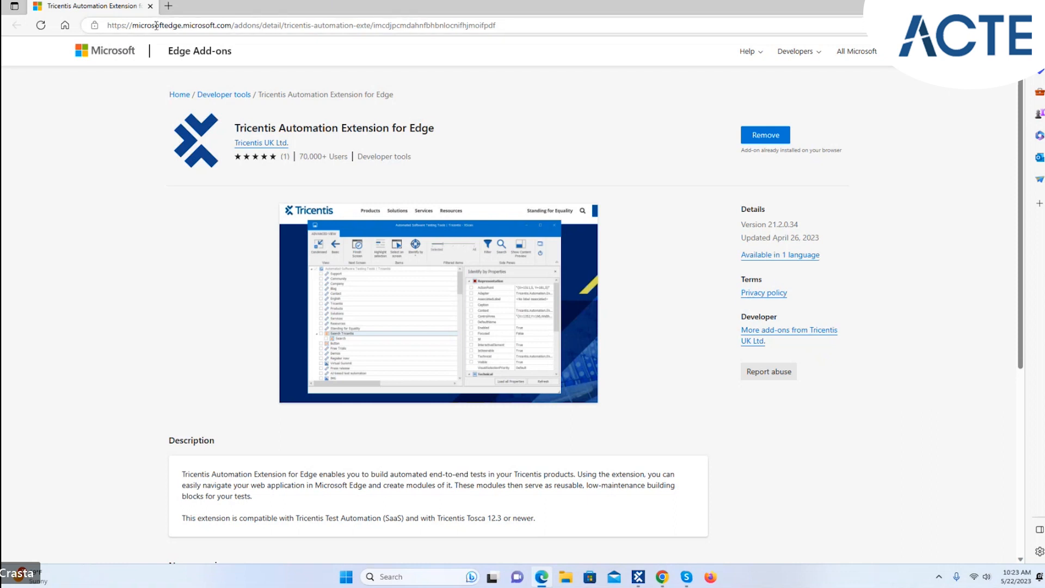
left_click(168, 7)
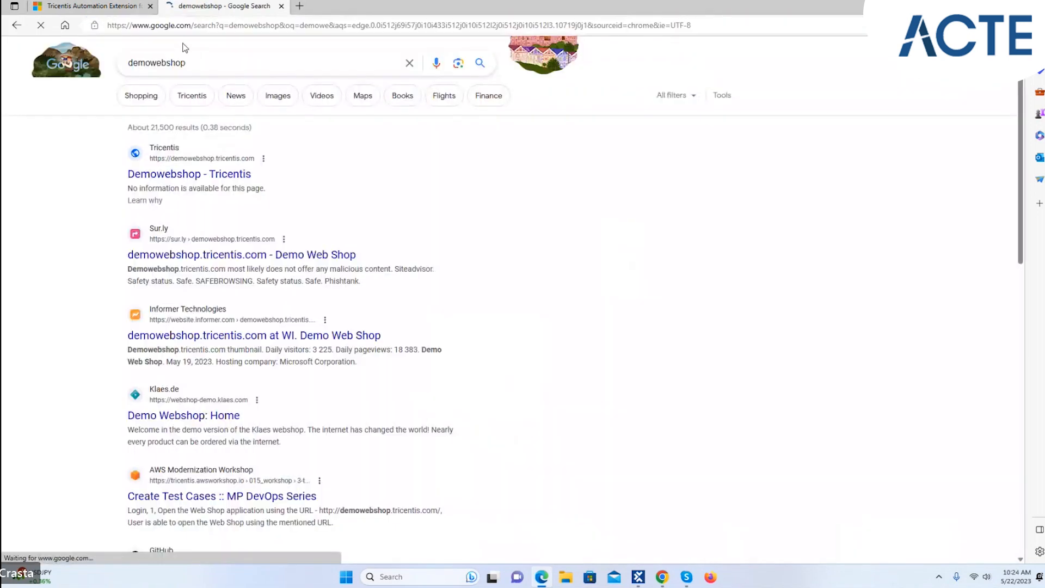
left_click(185, 174)
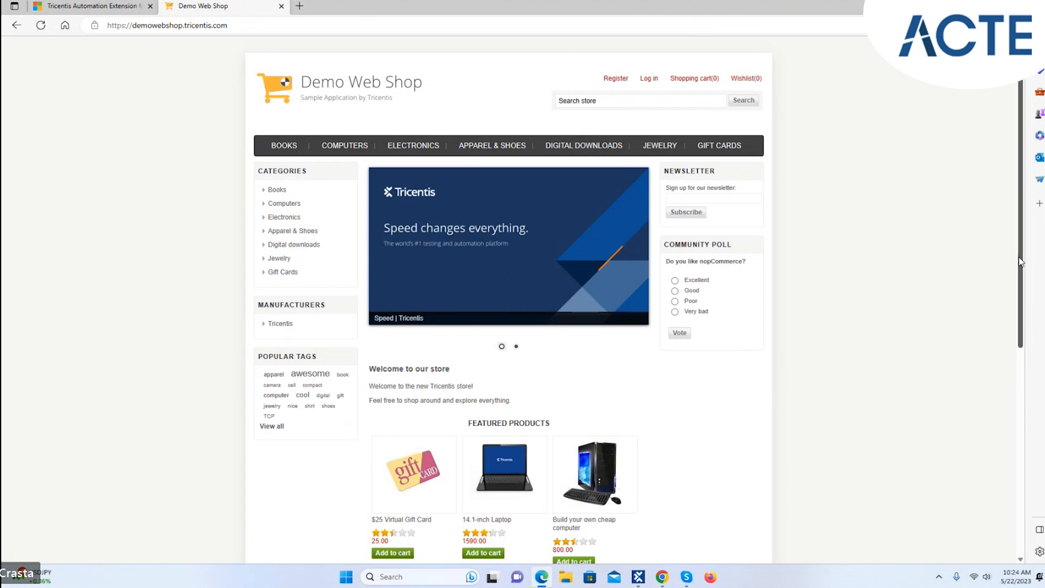
scroll(1020, 262, "down", 3)
scroll(1020, 262, "up", 3)
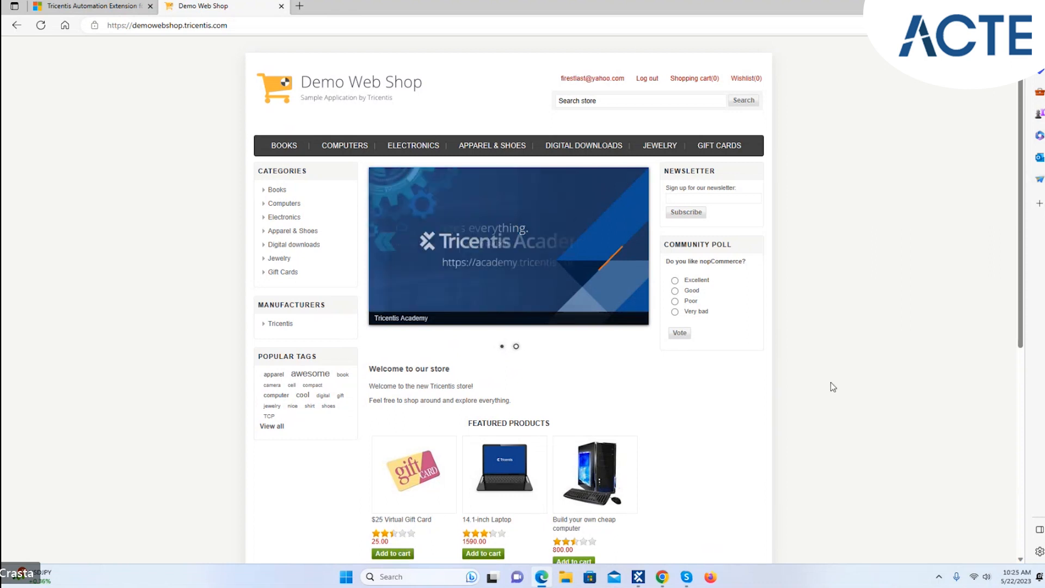
left_click(647, 79)
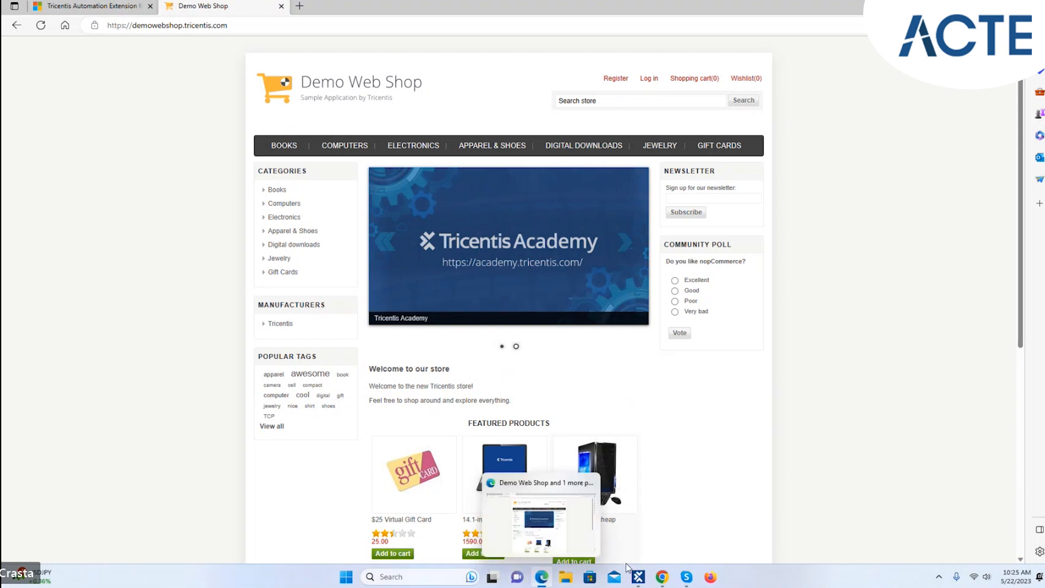
Switch back to Tosca Commander and collapse the TBox Automation Tools, Test Data Service, TBox XEngines and Modules folders
left_click(602, 552)
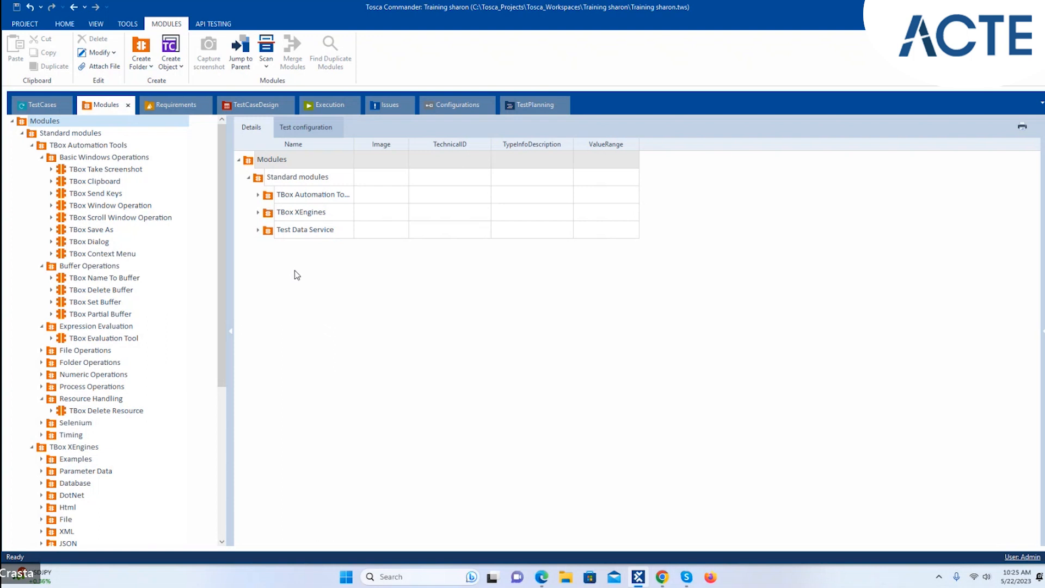
left_click(12, 121)
left_click(12, 122)
left_click(31, 145)
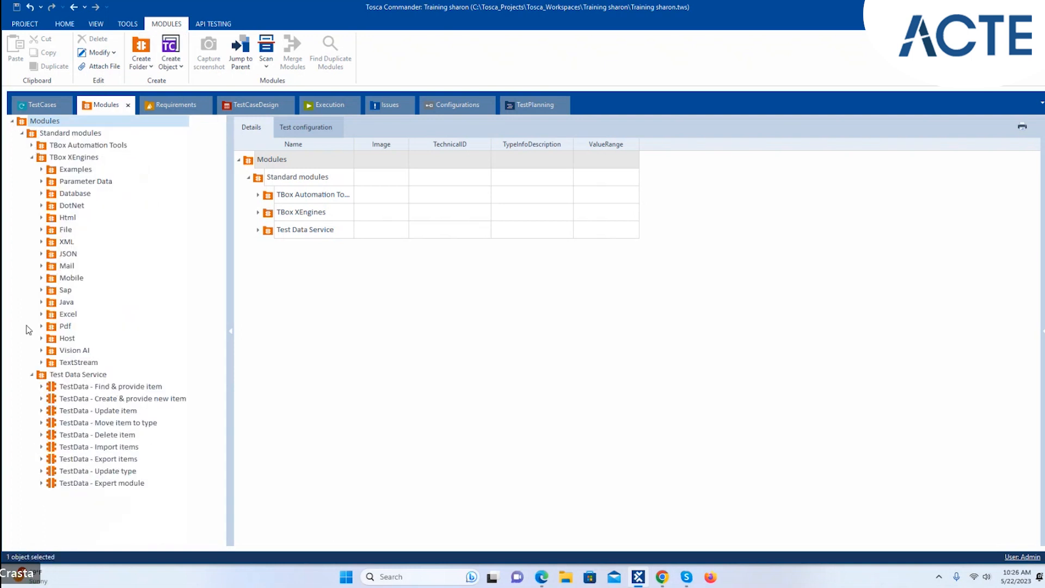
left_click(32, 374)
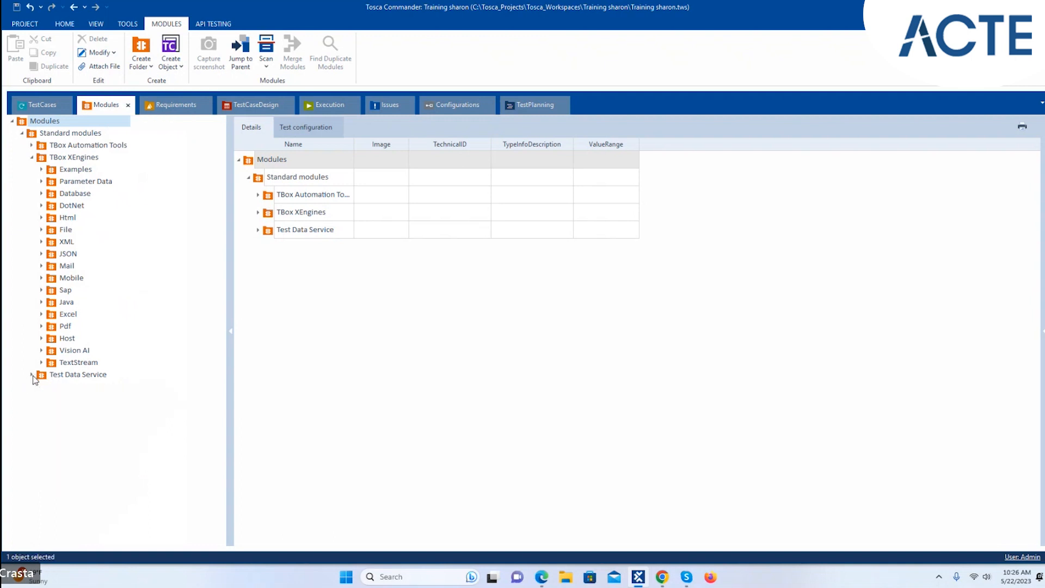
left_click(32, 157)
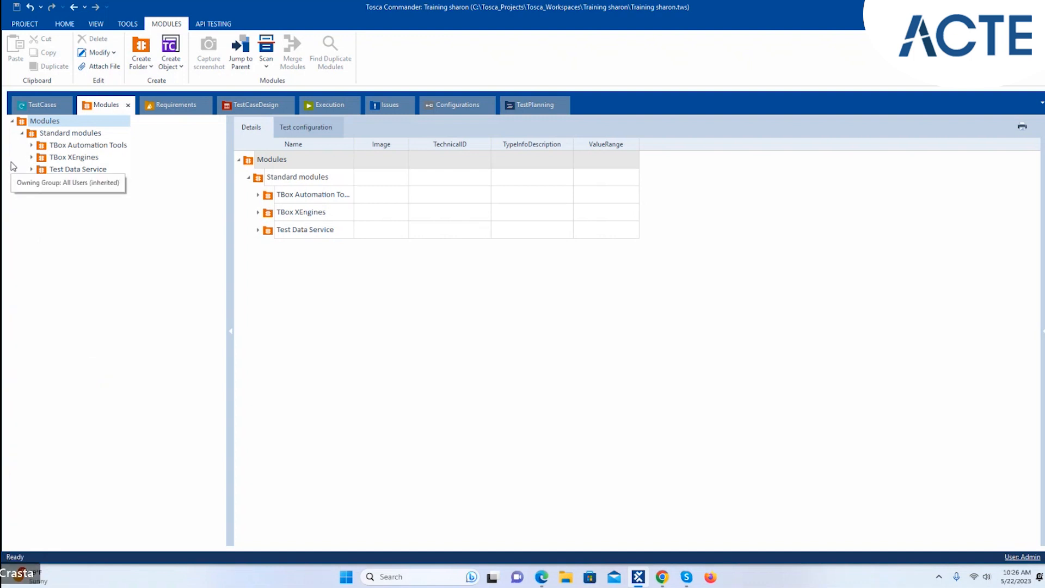
left_click(12, 121)
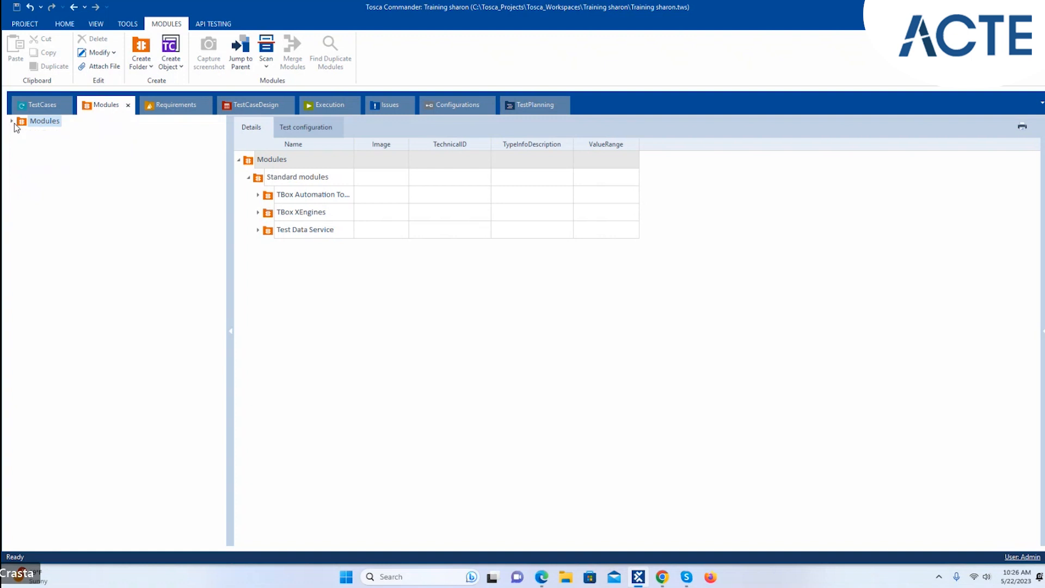
Try to create a folder structure under Modules, and expand Modules with its Standard modules folder collapsed
left_click(147, 66)
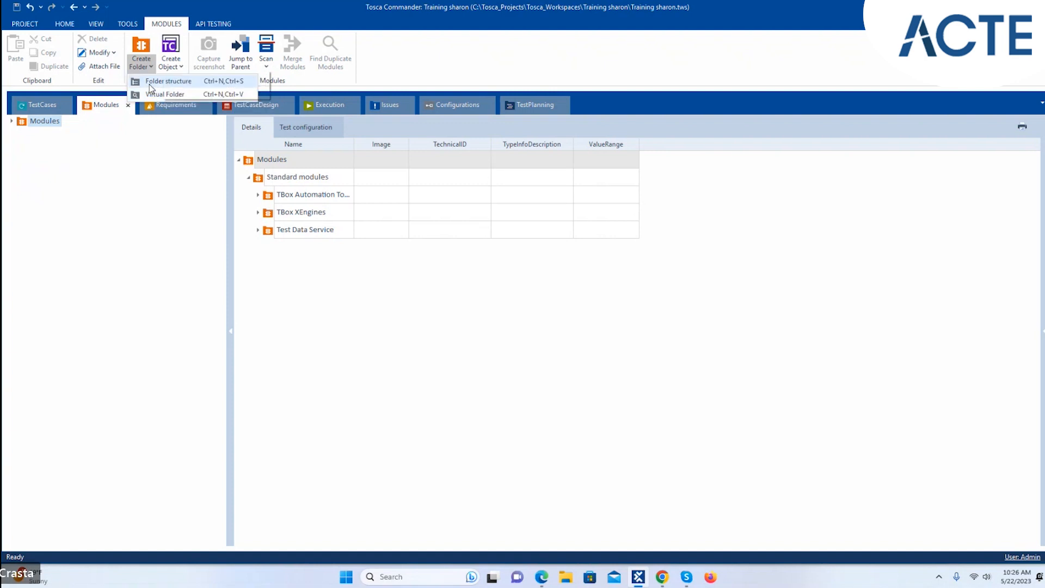
left_click(152, 87)
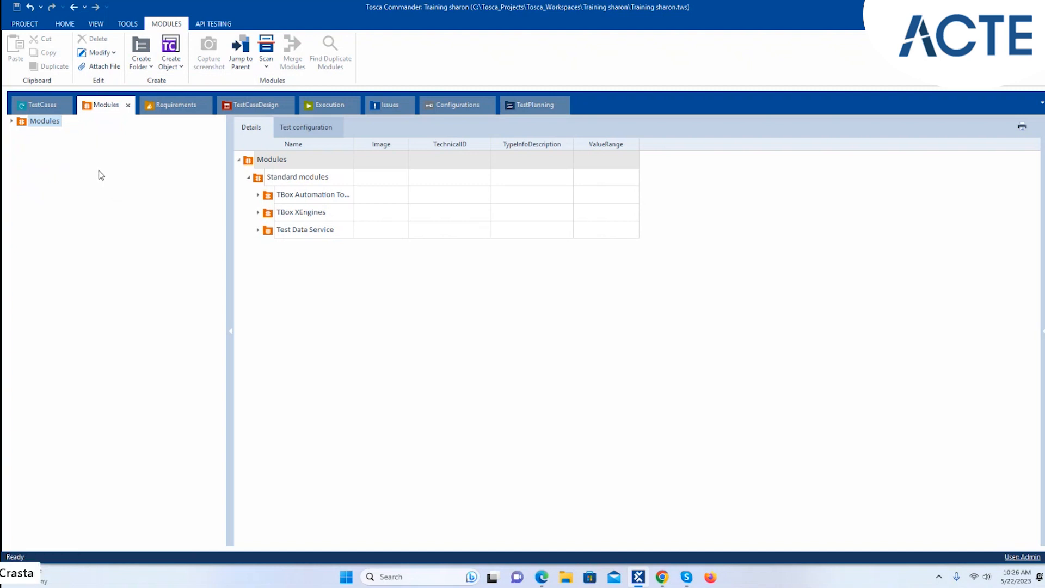
left_click(12, 122)
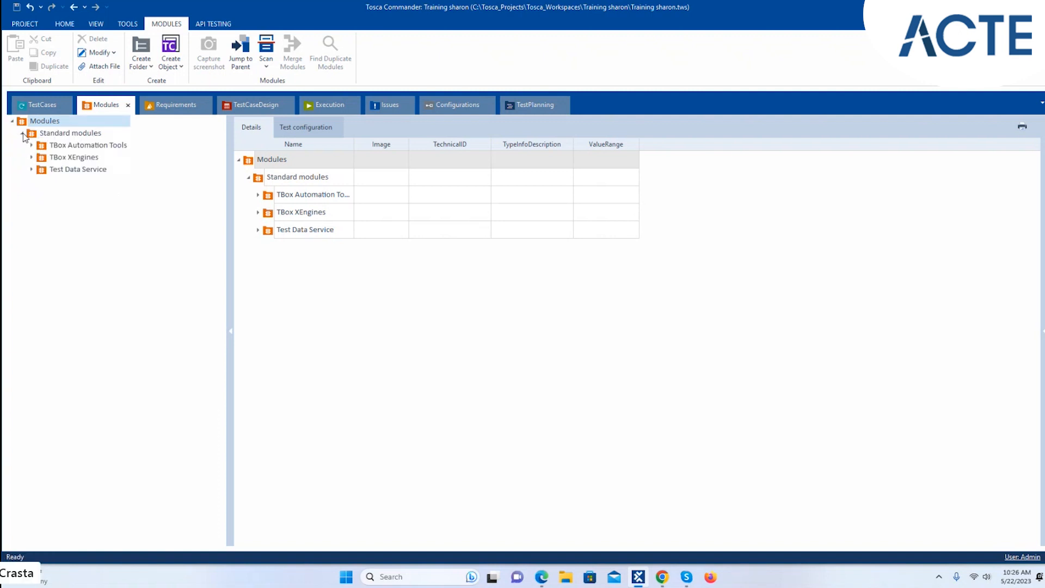
left_click(21, 134)
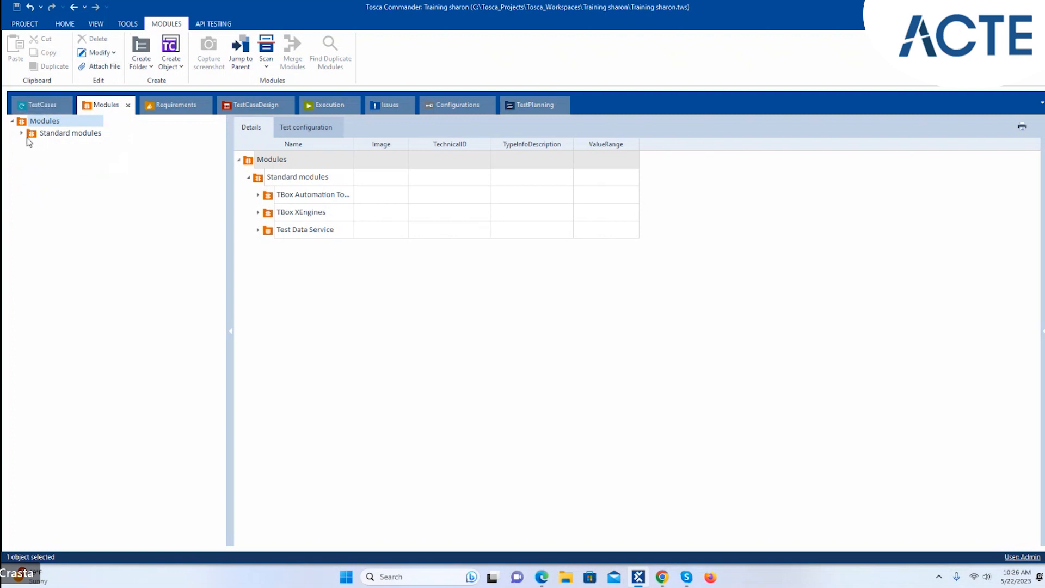
right_click(53, 121)
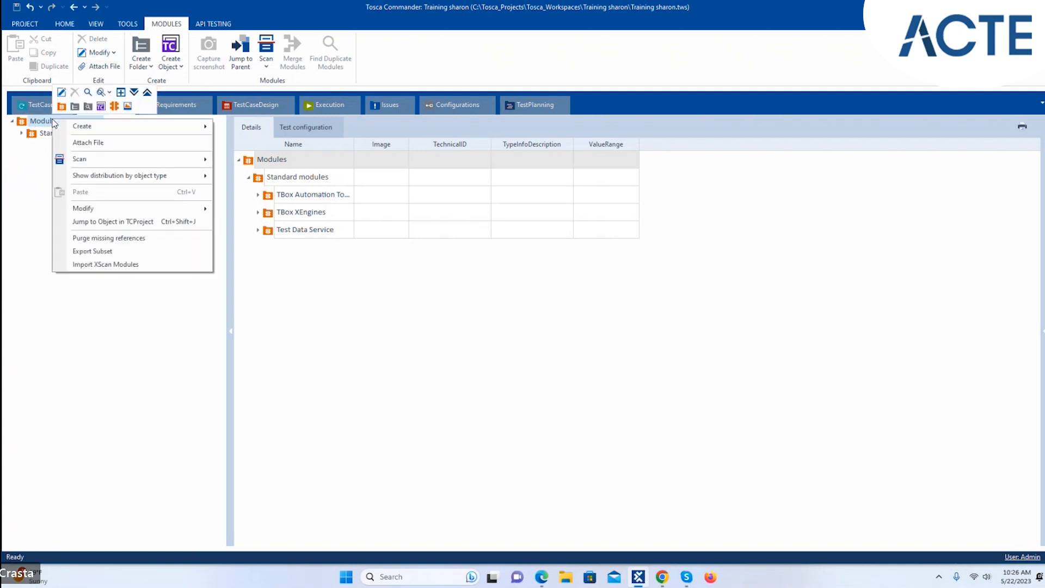
mouse_move(84, 127)
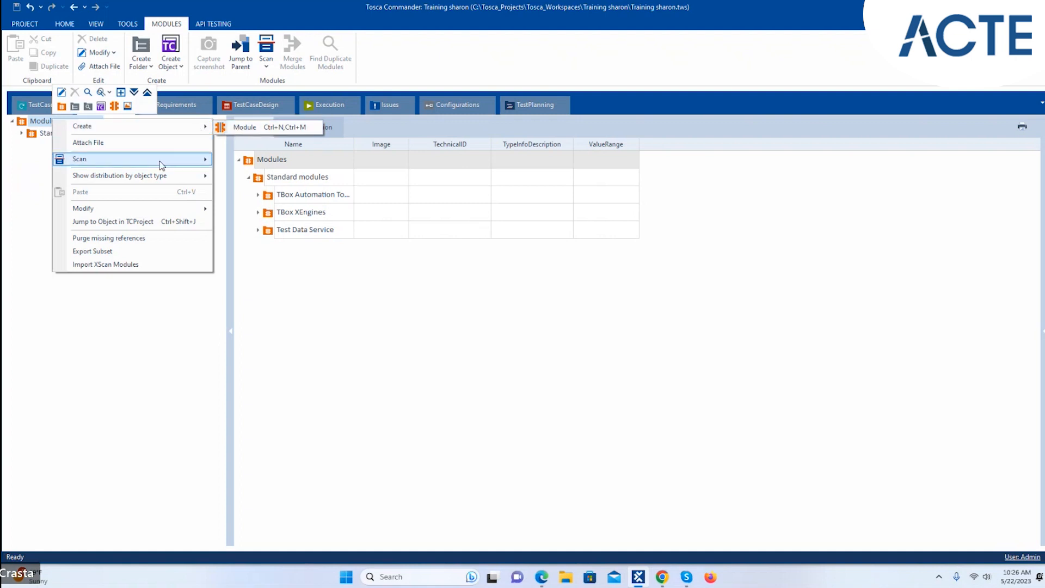
left_click(24, 175)
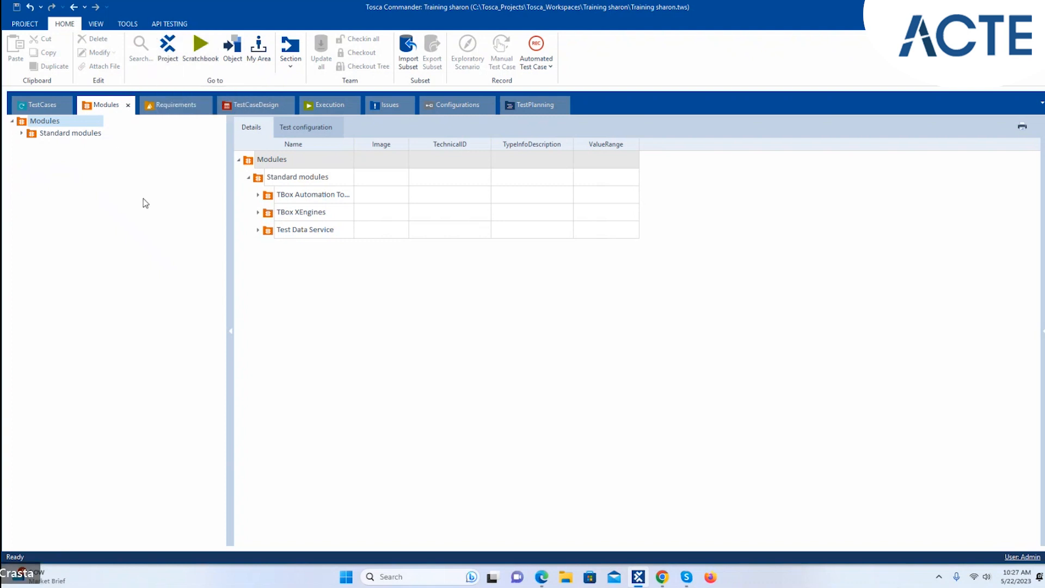
right_click(114, 105)
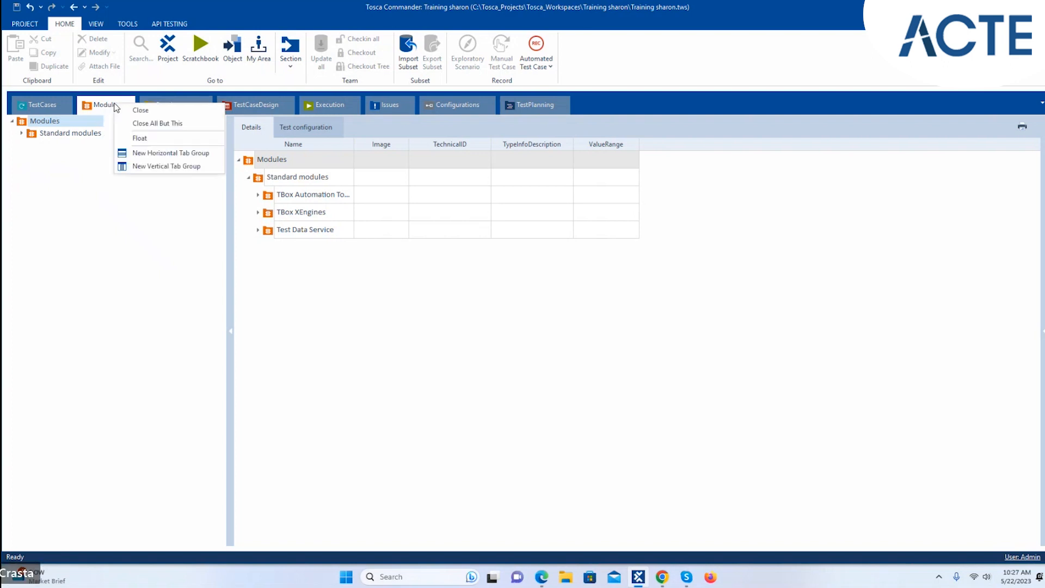
left_click(57, 122)
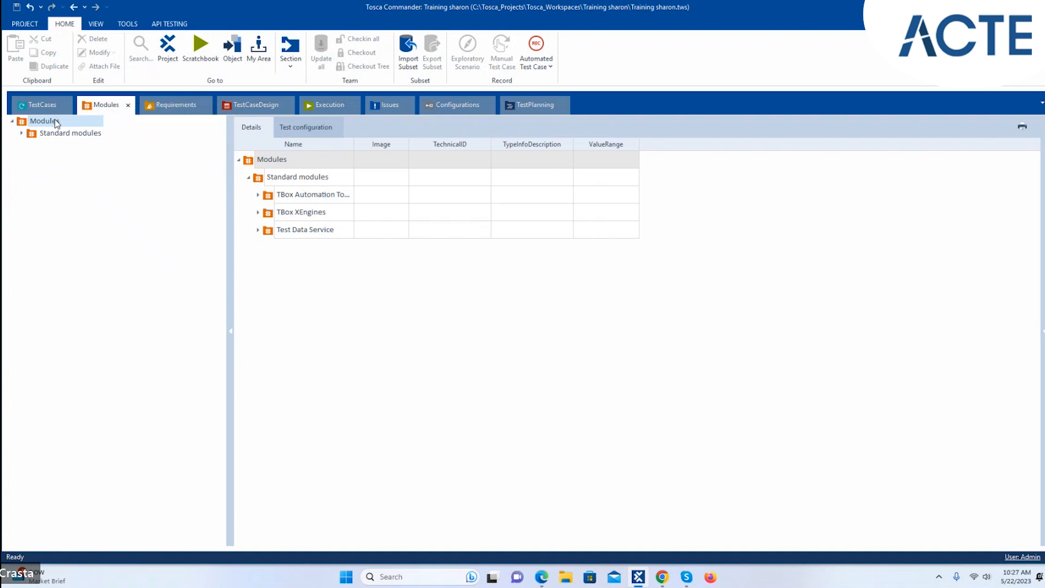
Create a new folder named Login directly under the Modules folder
left_click(57, 122)
right_click(59, 123)
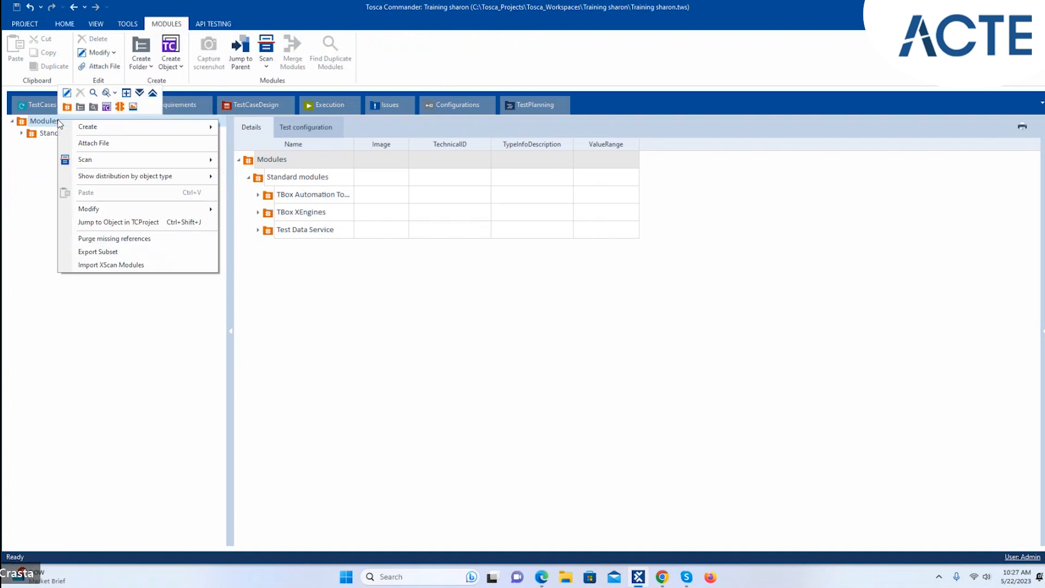
mouse_move(93, 129)
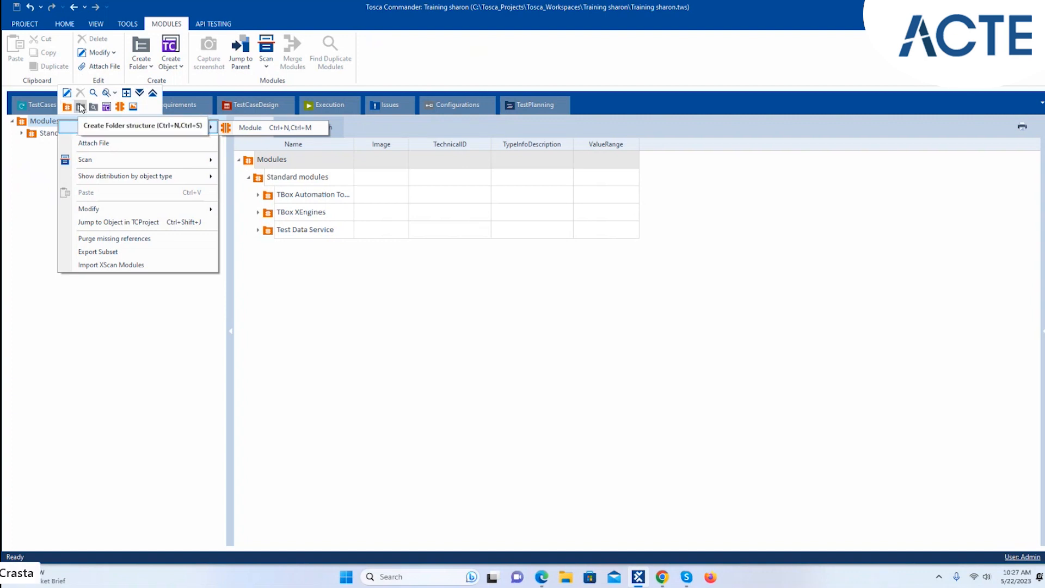
left_click(81, 107)
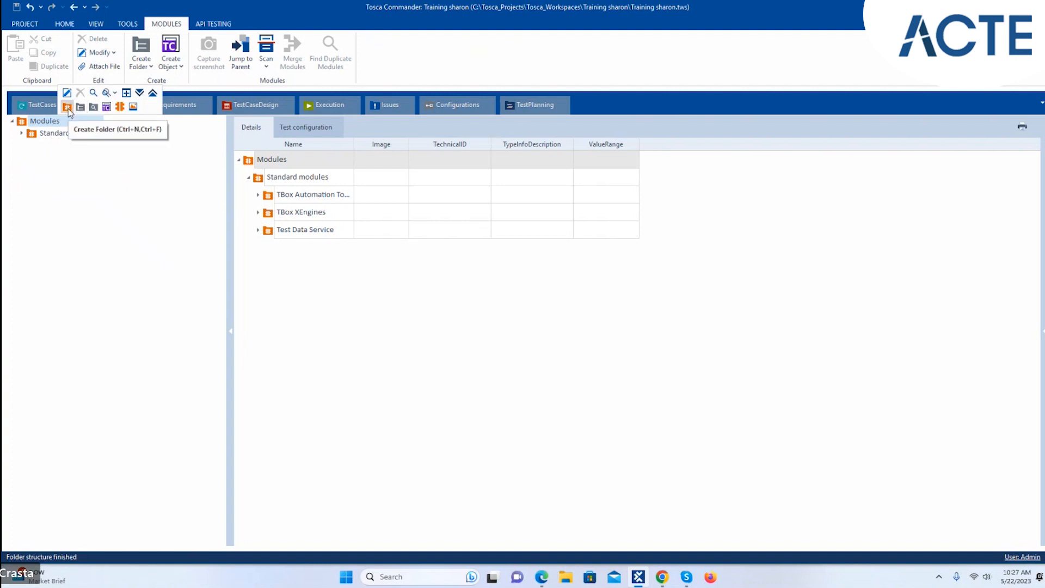
left_click(67, 107)
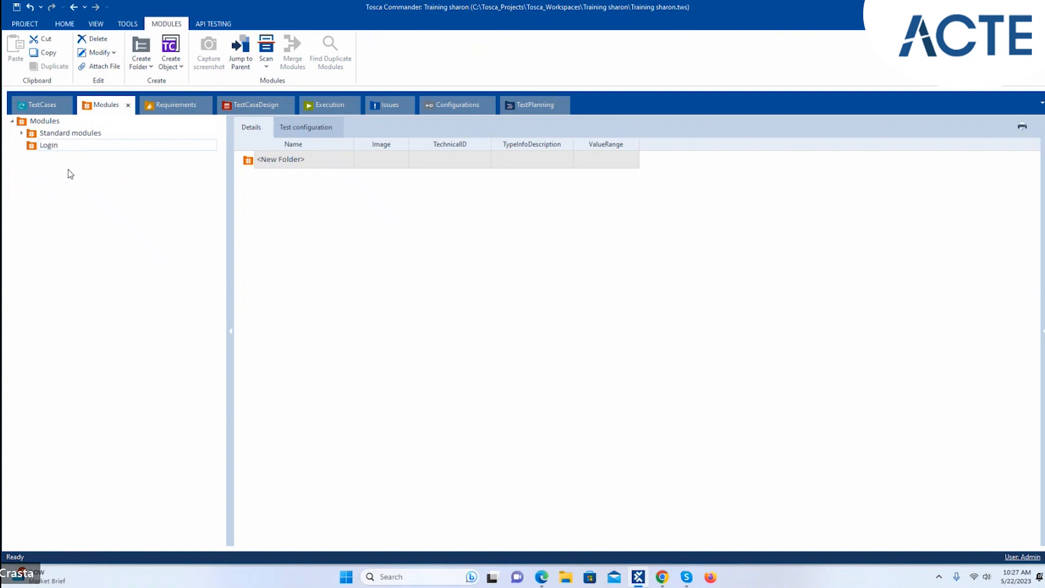
left_click(112, 213)
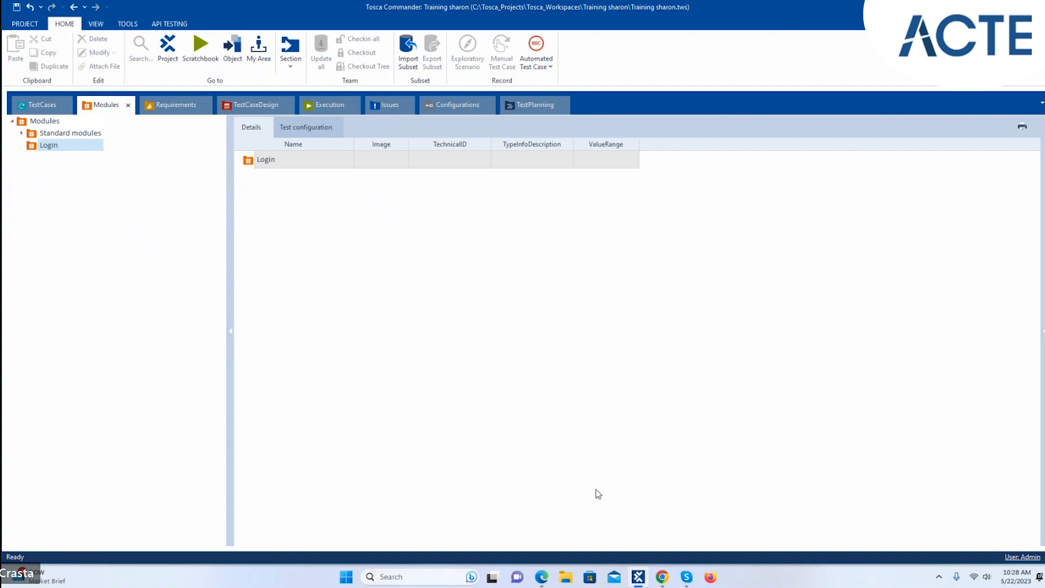
Open the Demo Web Shop's login page in Edge and return to Tosca Commander
left_click(542, 576)
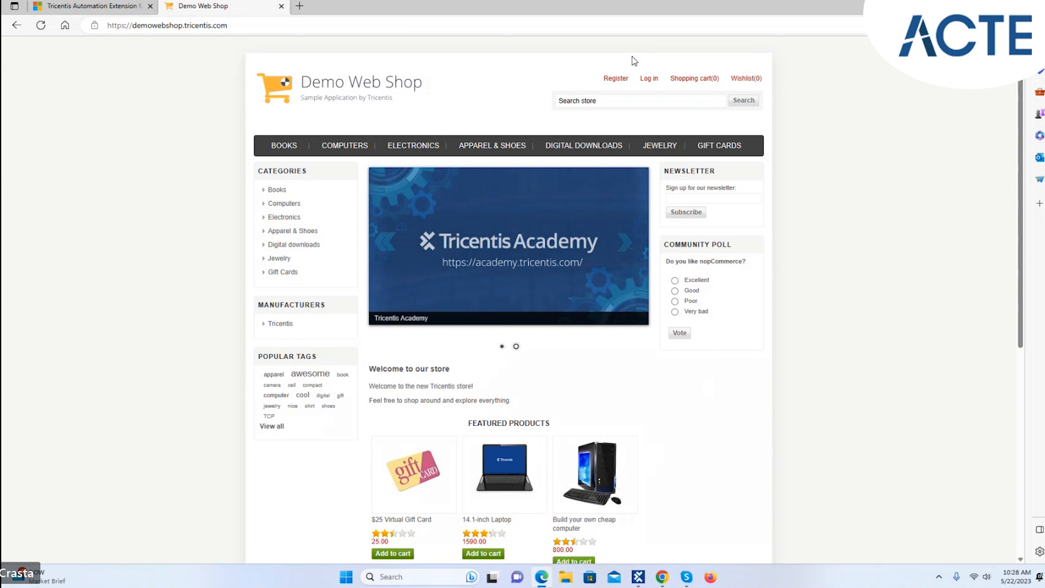
left_click(647, 81)
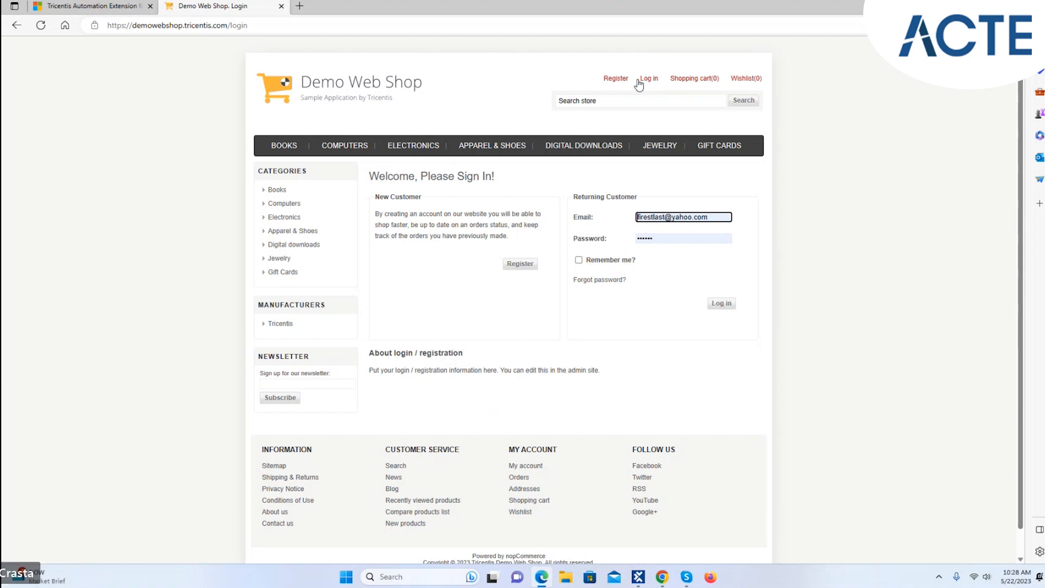
left_click(637, 577)
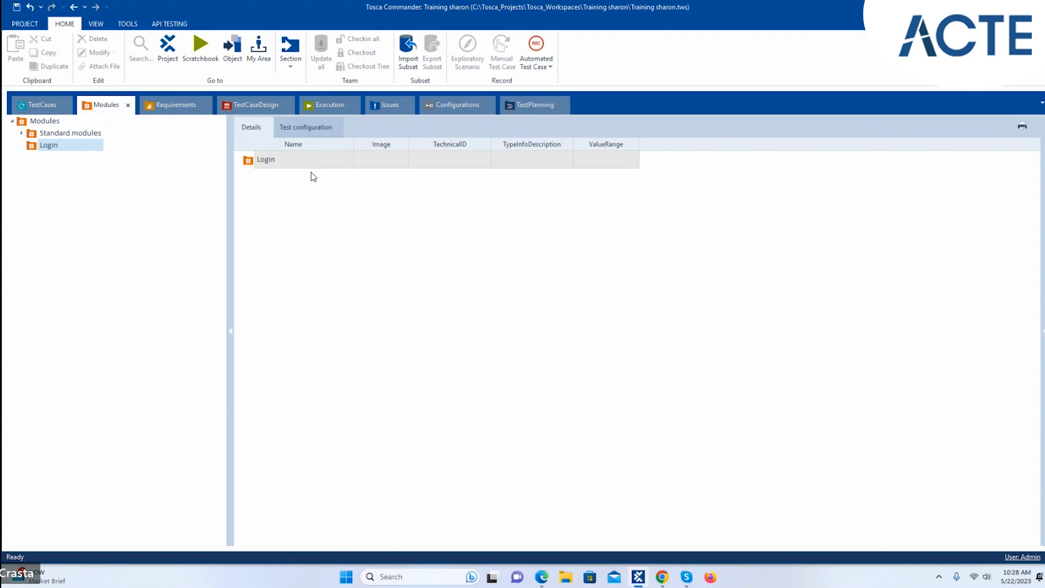
Start an Application scan on the Login folder
right_click(50, 151)
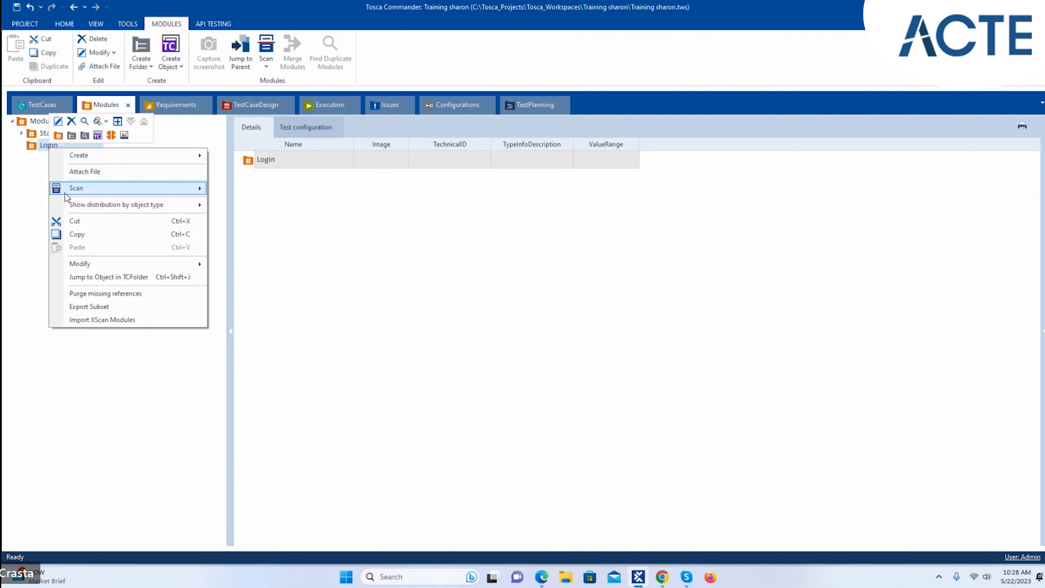
mouse_move(67, 188)
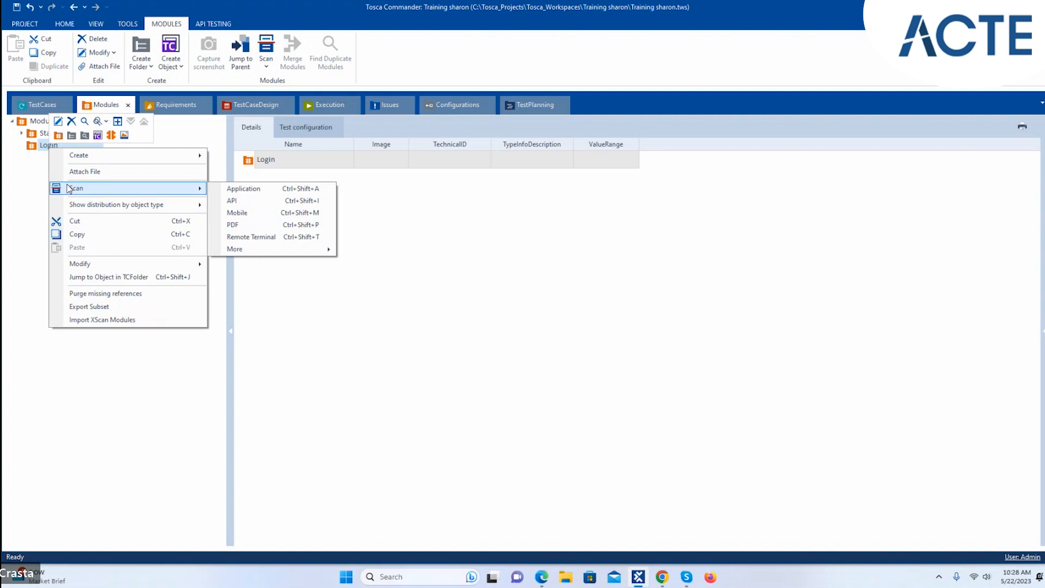
left_click(234, 189)
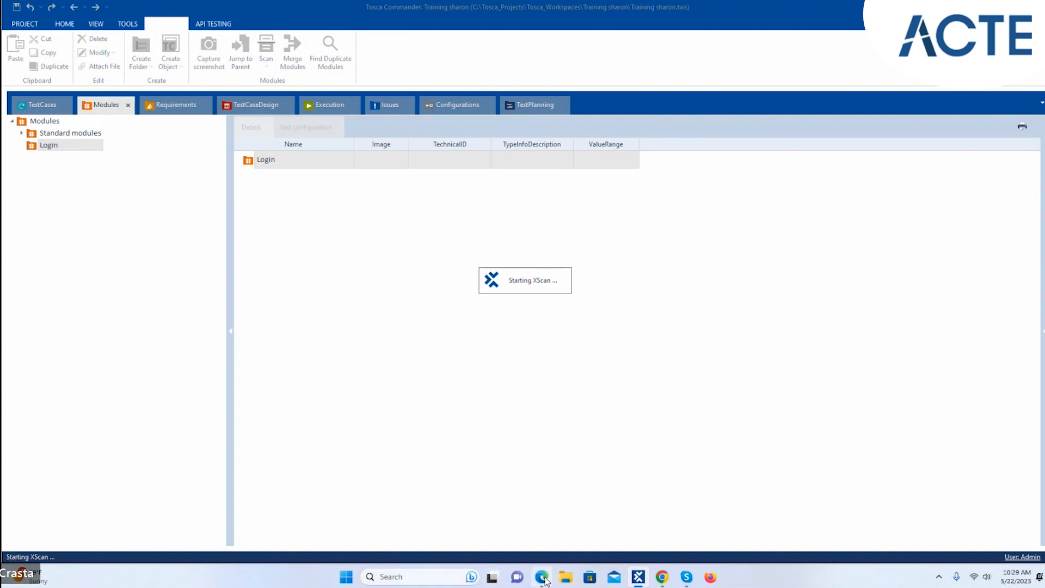
Choose the Demo Web Shop login page as the application in XScan and start scanning it
left_click(542, 577)
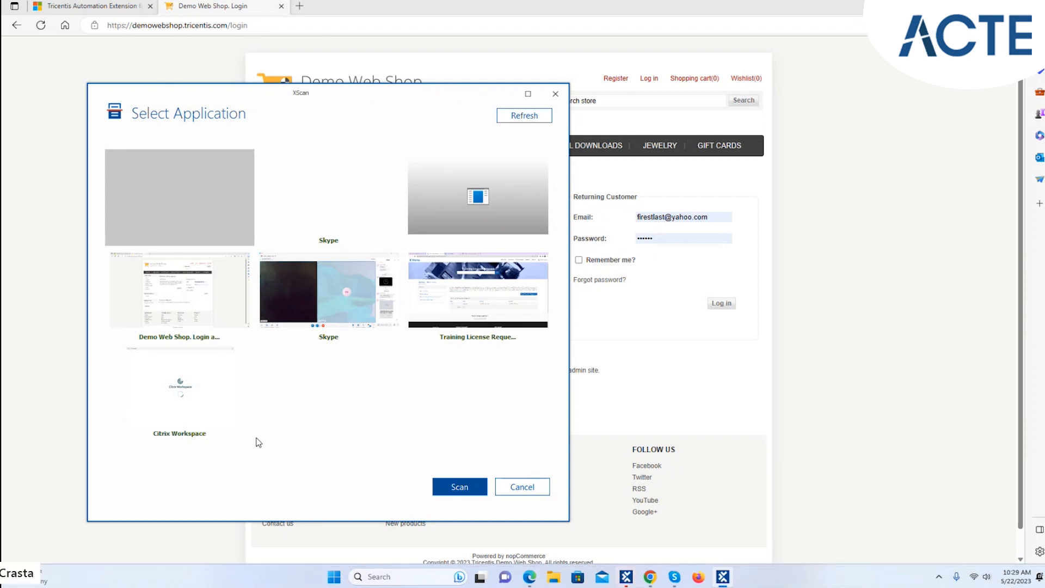
left_click(178, 299)
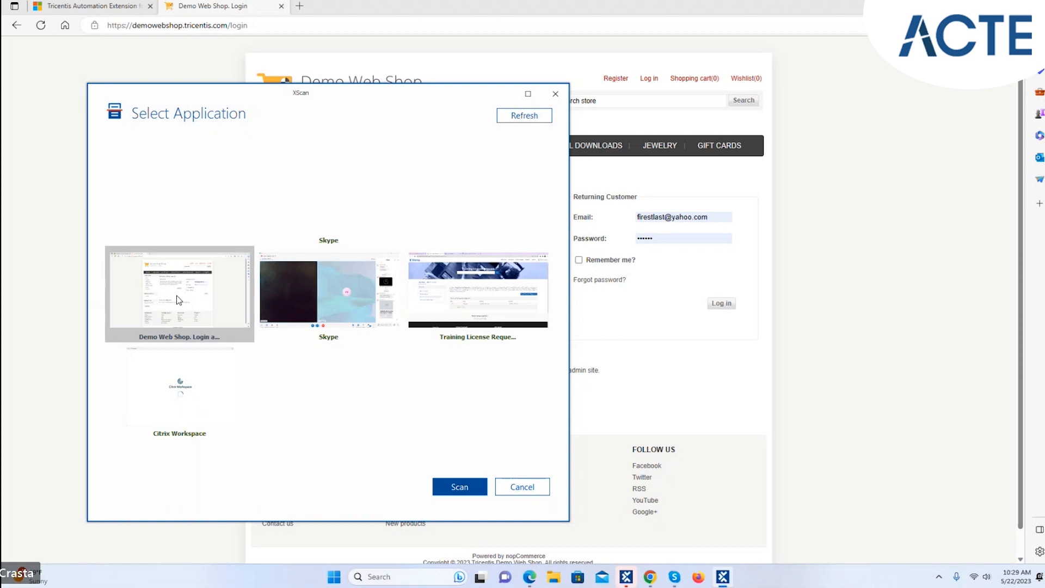
left_click(458, 487)
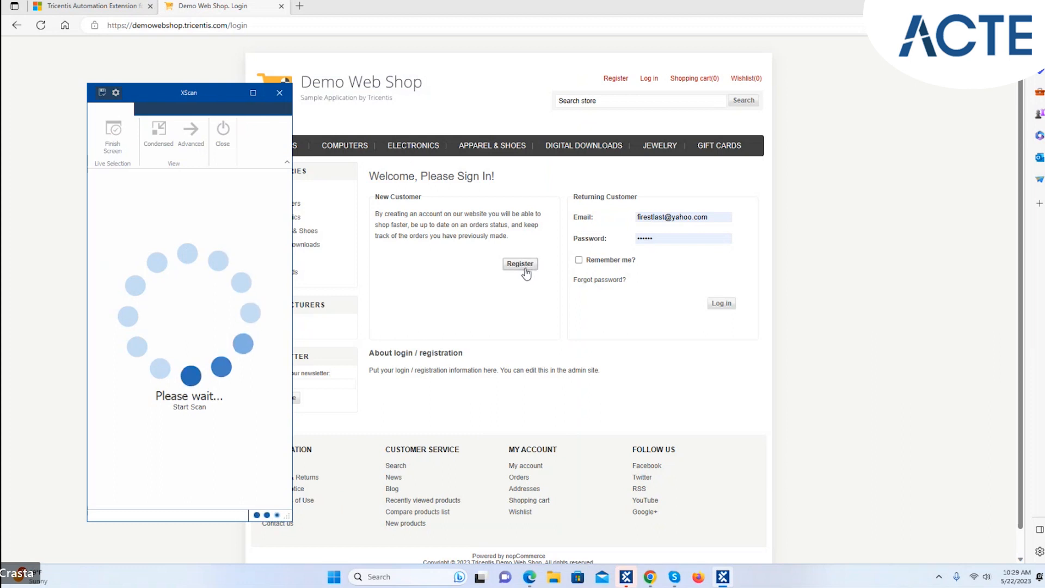
Add the Log in, Register, Shopping cart and Wishlist header links of the Demo Web Shop page to the scan
left_click(649, 80)
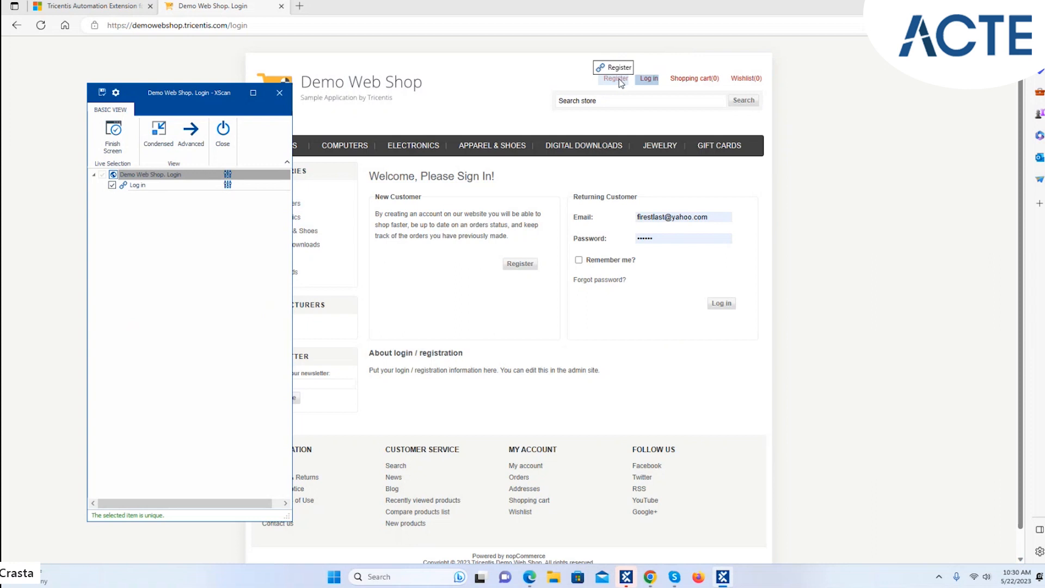
left_click(616, 82)
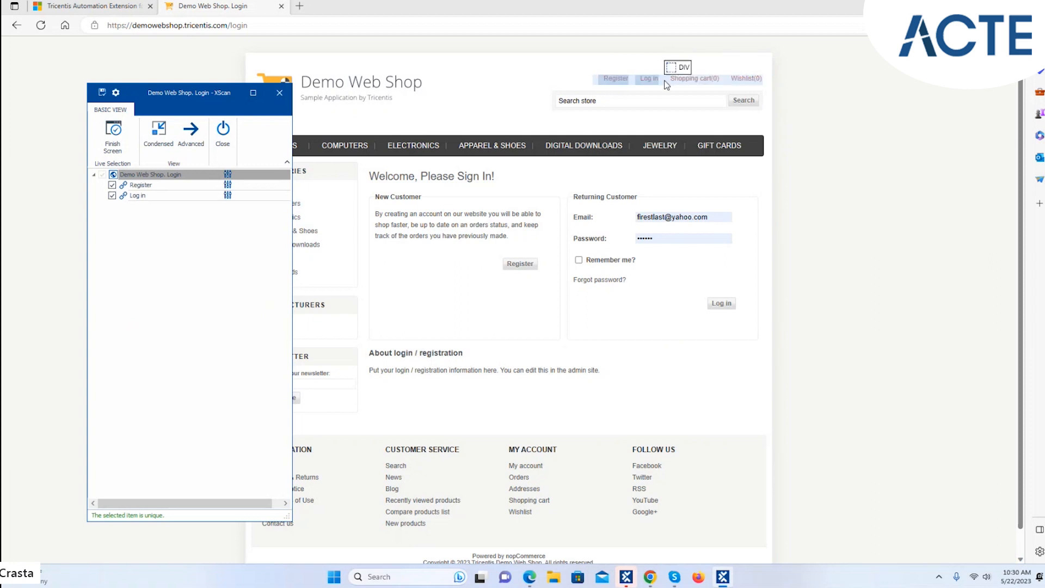
left_click(689, 80)
left_click(747, 79)
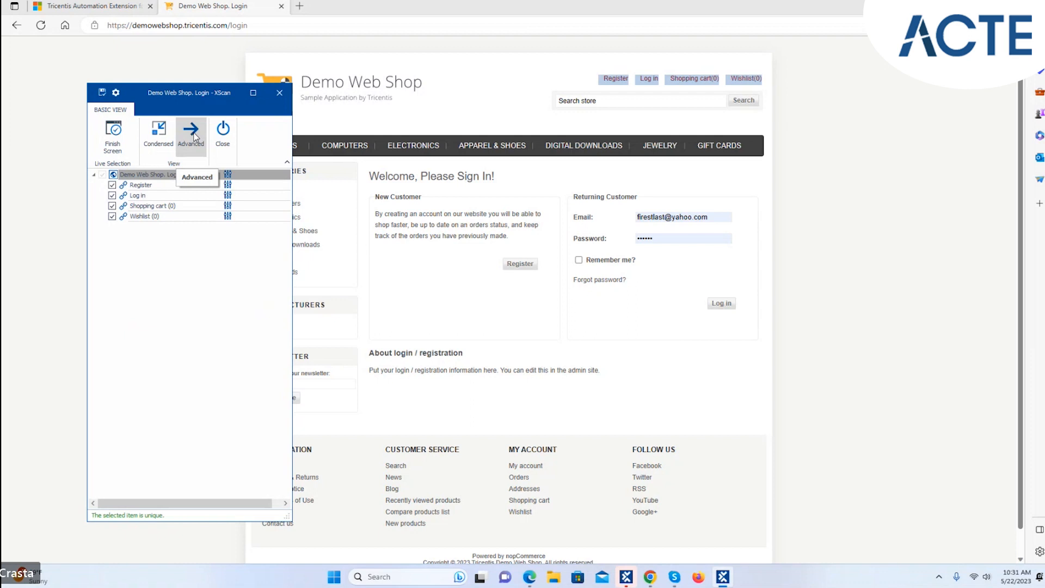
Add the page's whole BODY element to the scan in condensed view and return to basic view
left_click(159, 133)
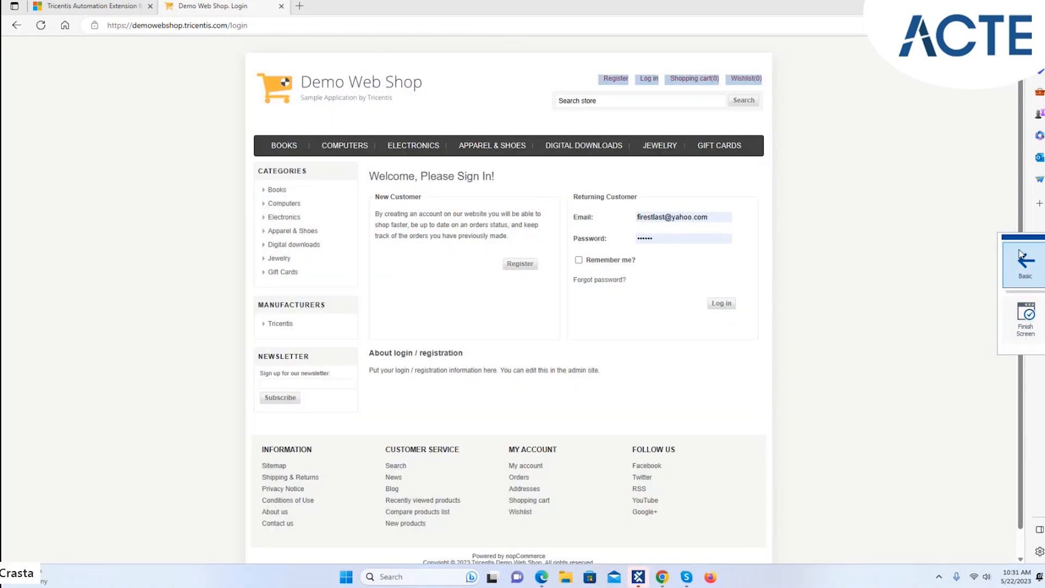
left_click(1008, 341)
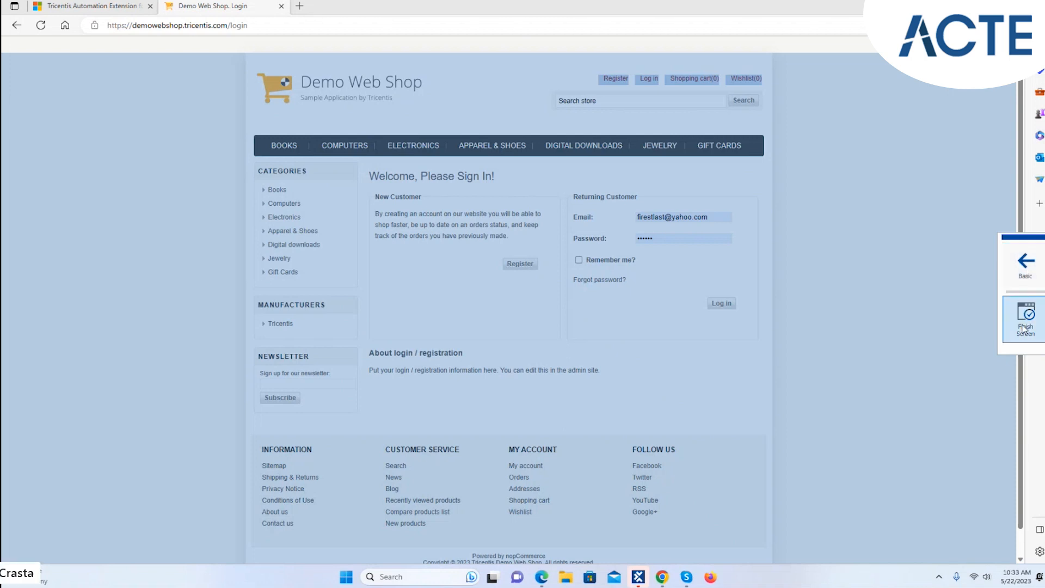
left_click(1025, 271)
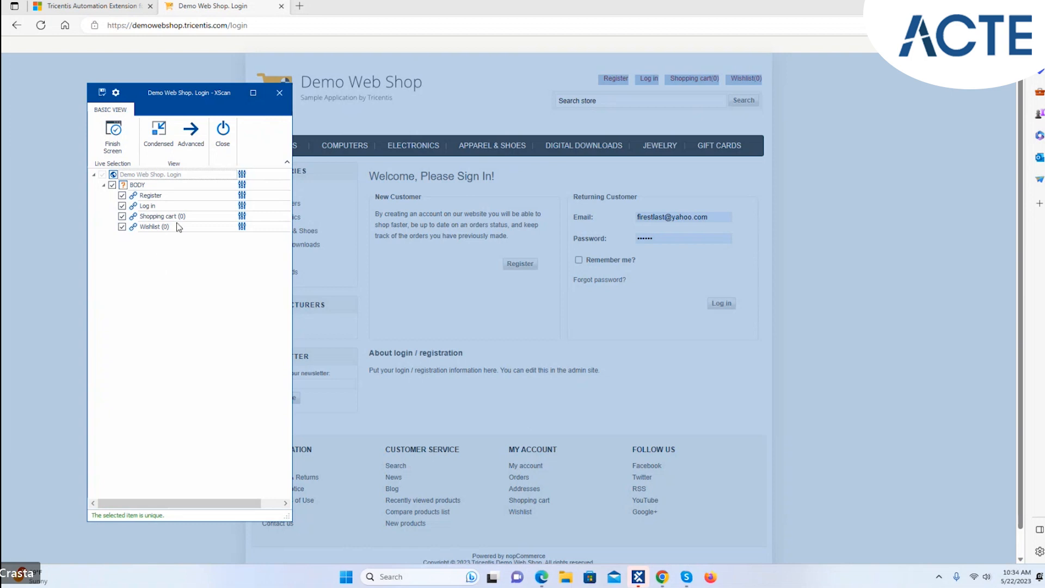
View the page's full control list in XScan's advanced view and return to basic view
left_click(191, 133)
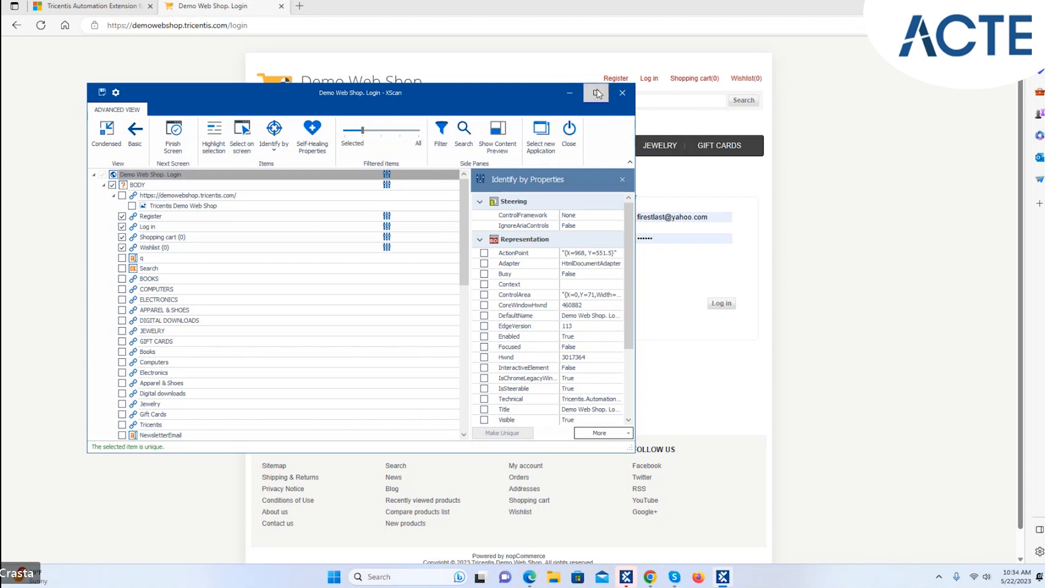
mouse_move(598, 98)
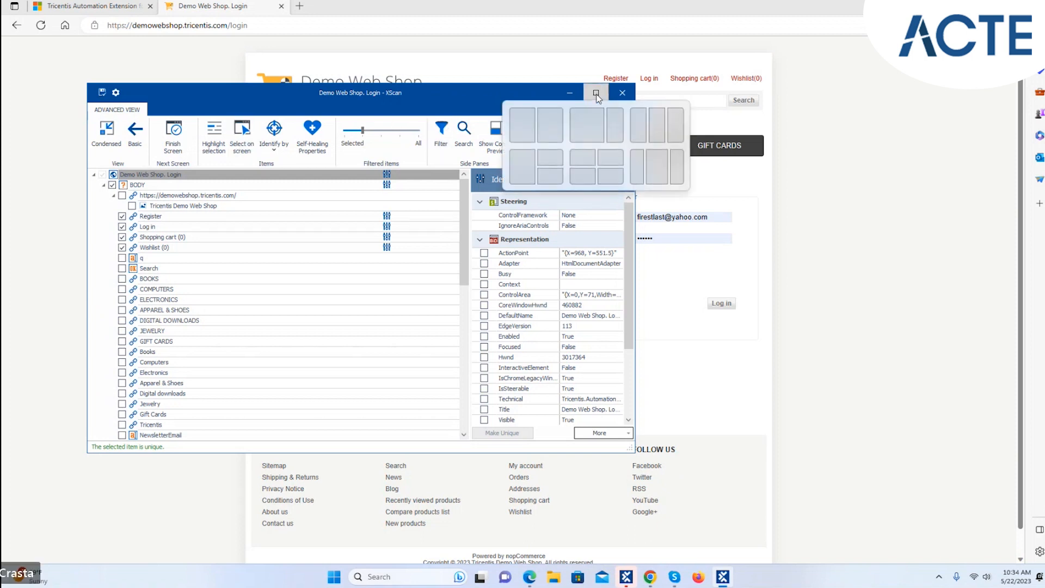
left_click(134, 134)
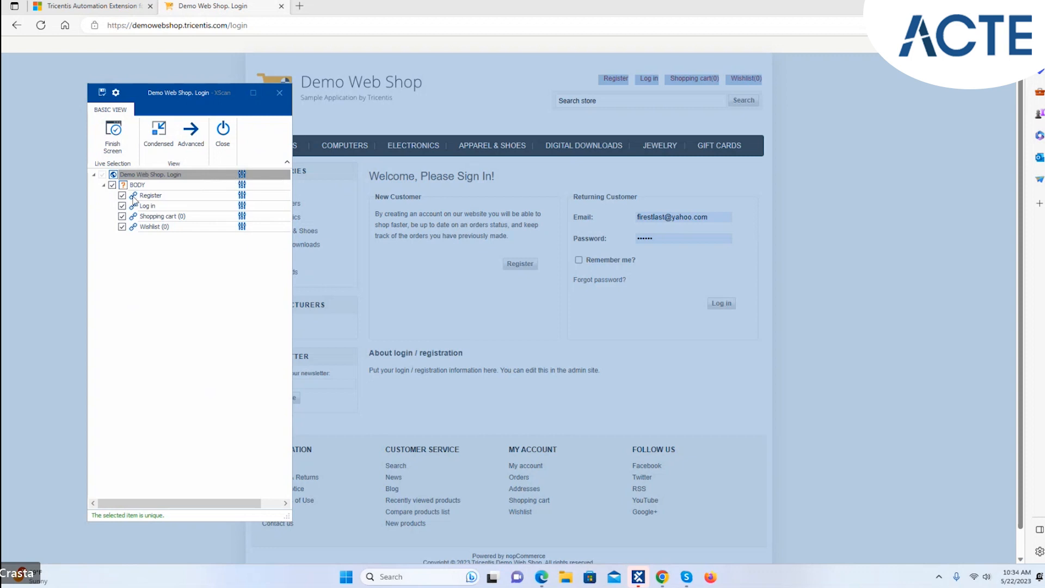
Finish the login screen scan so its module is stored in the Login folder, and close XScan
left_click(112, 134)
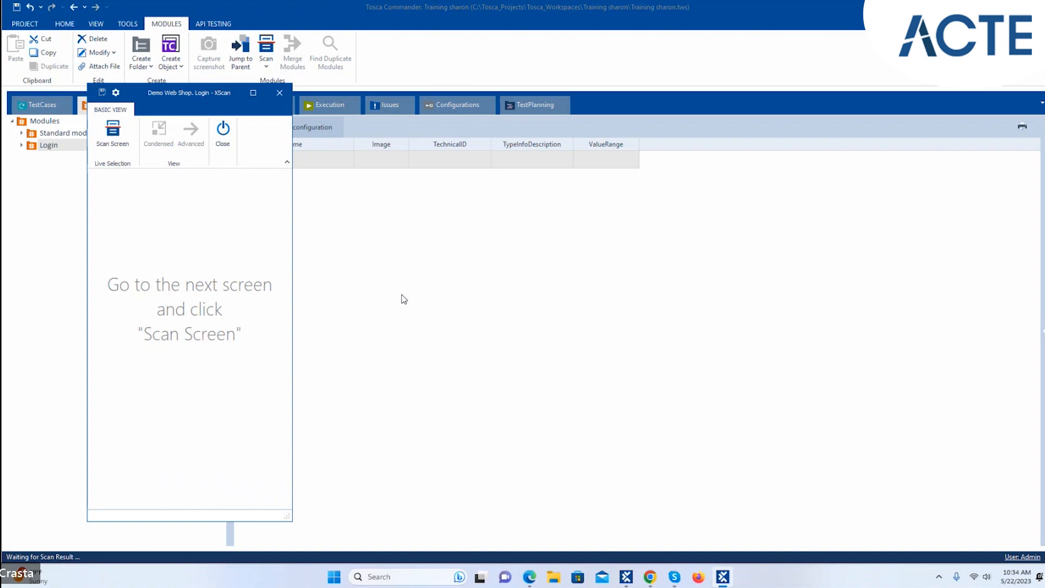
left_click(229, 141)
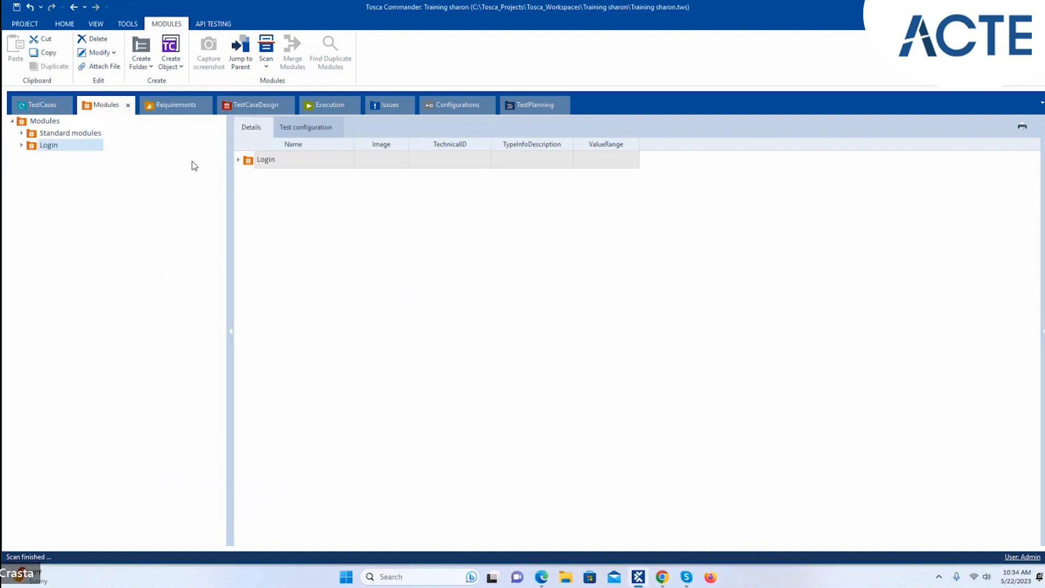
Expand the Login folder and its Demo Web Shop. Login module down to BODY, and show BODY's controls in the details
left_click(20, 145)
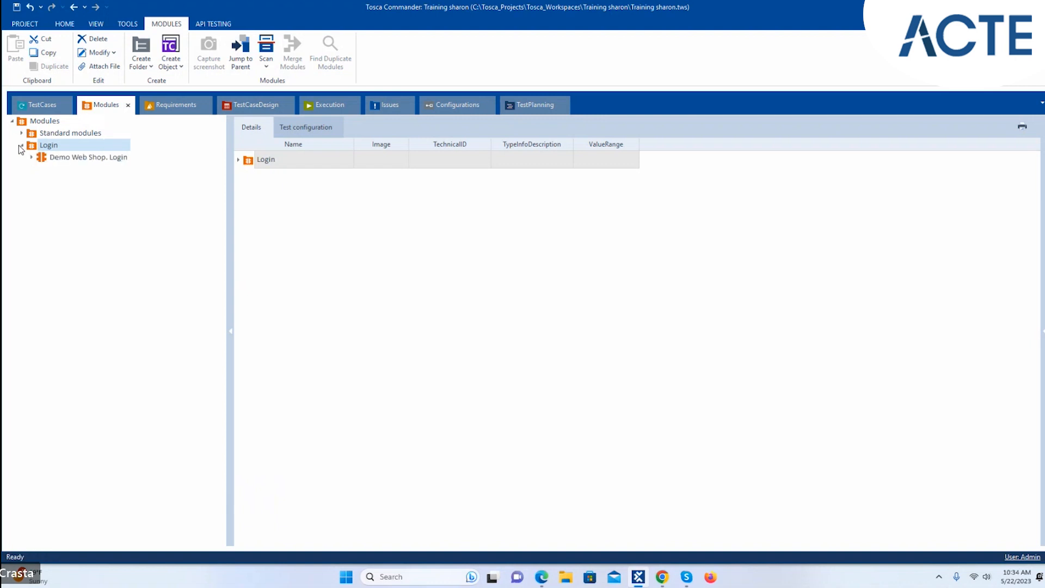
left_click(32, 157)
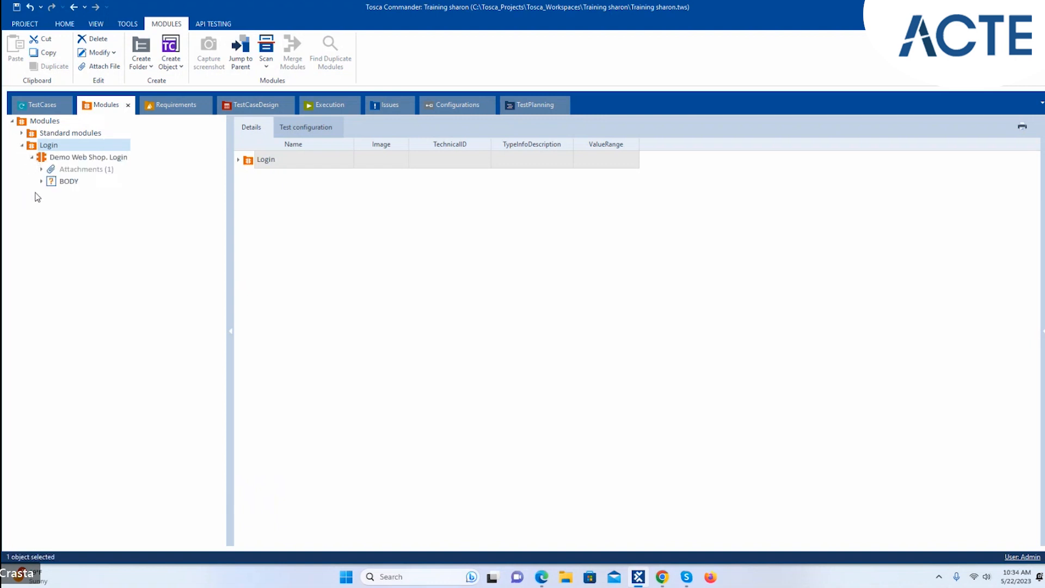
left_click(41, 182)
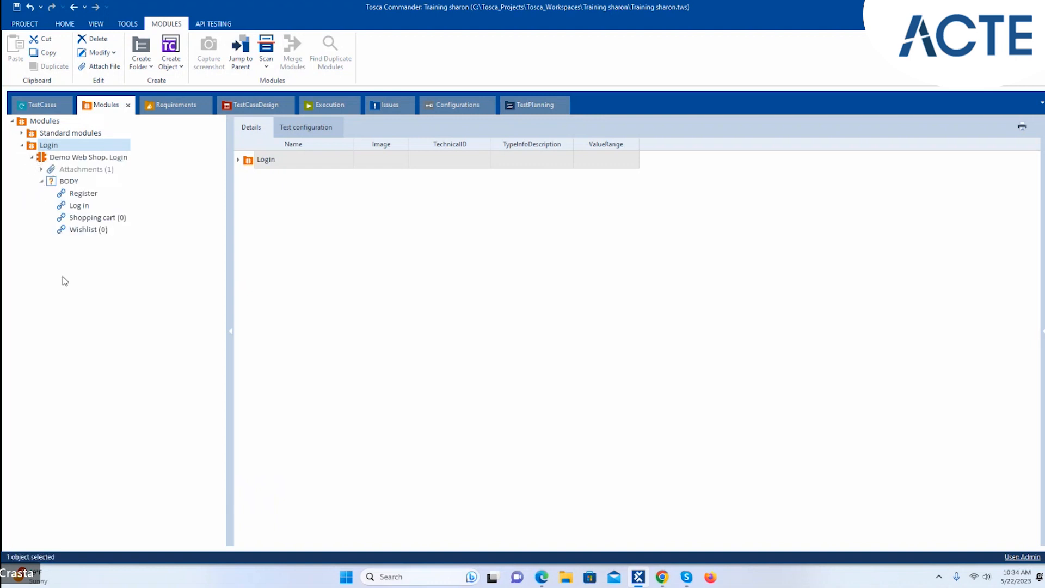
left_click(66, 183)
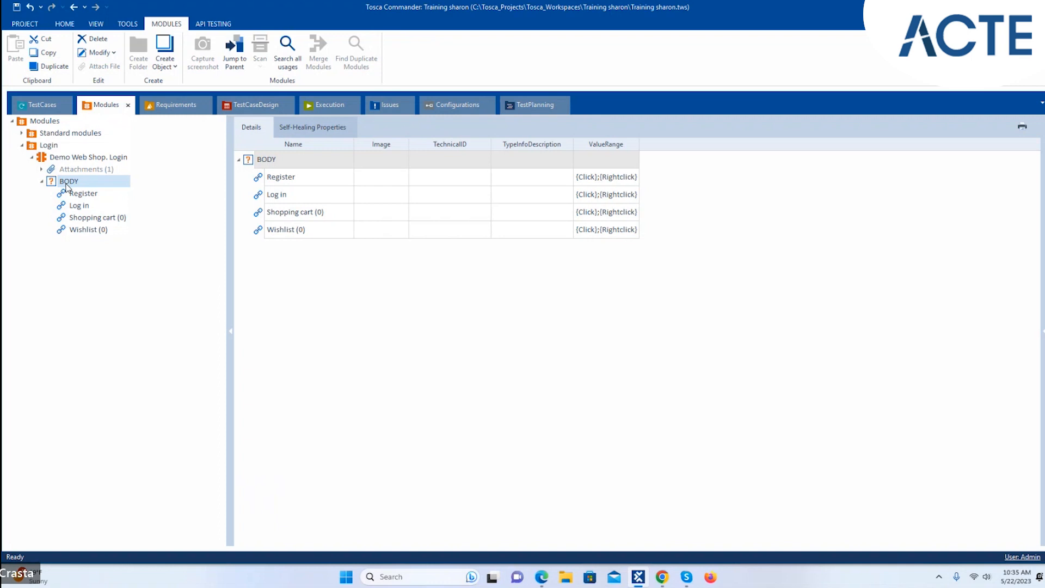
right_click(67, 187)
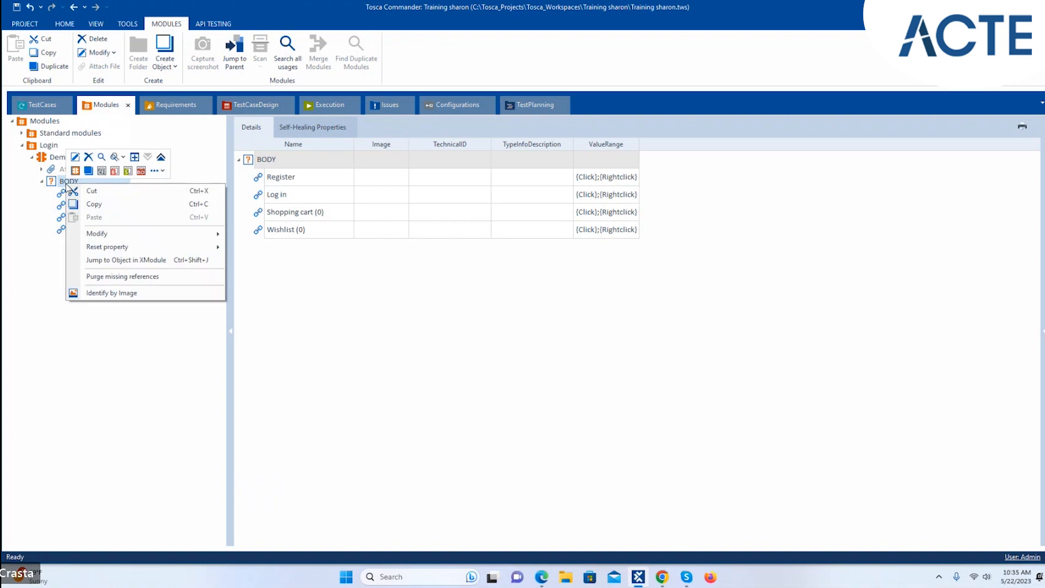
left_click(32, 230)
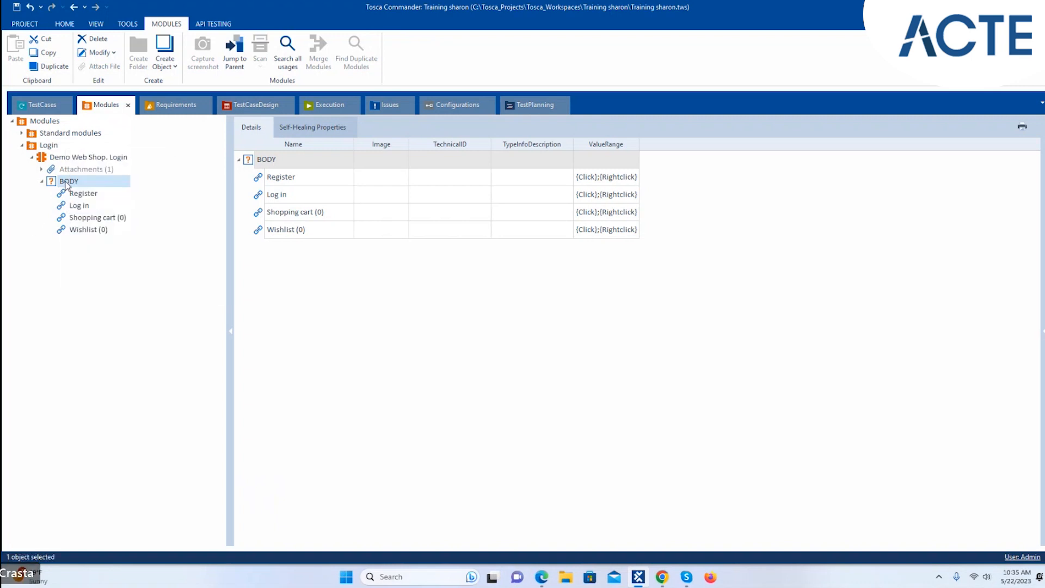
right_click(86, 157)
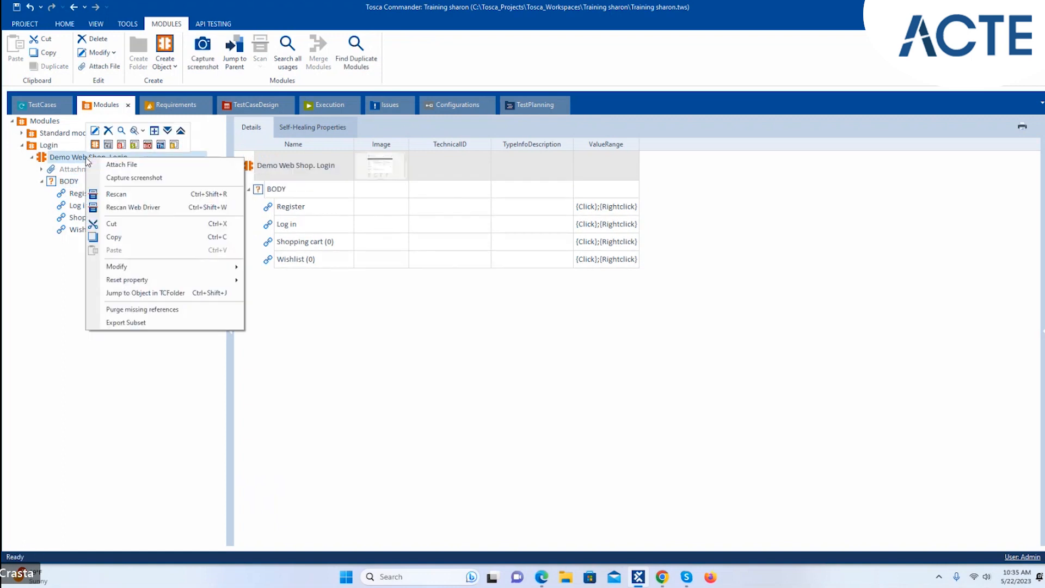
left_click(43, 321)
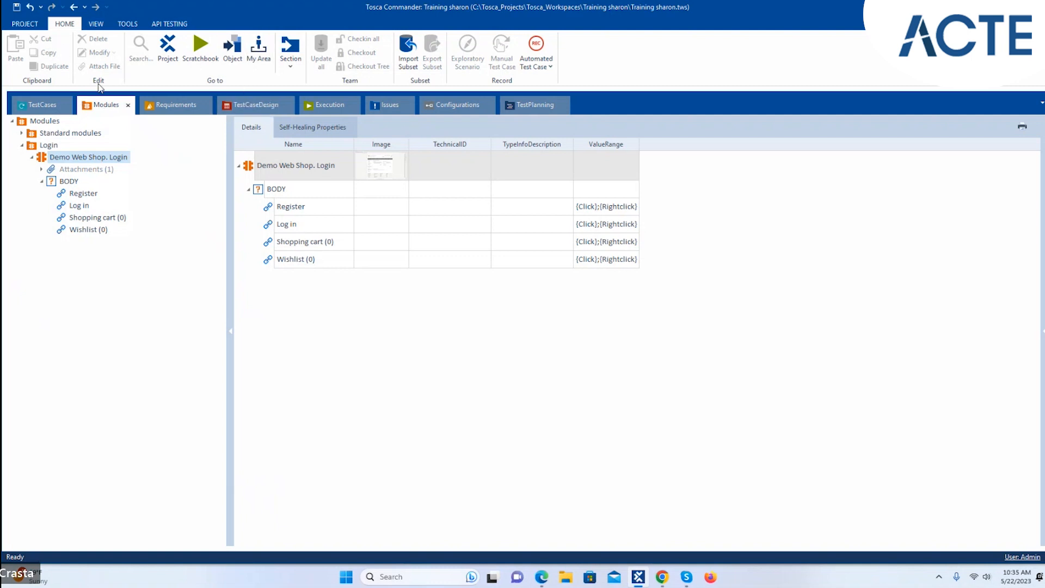
right_click(51, 122)
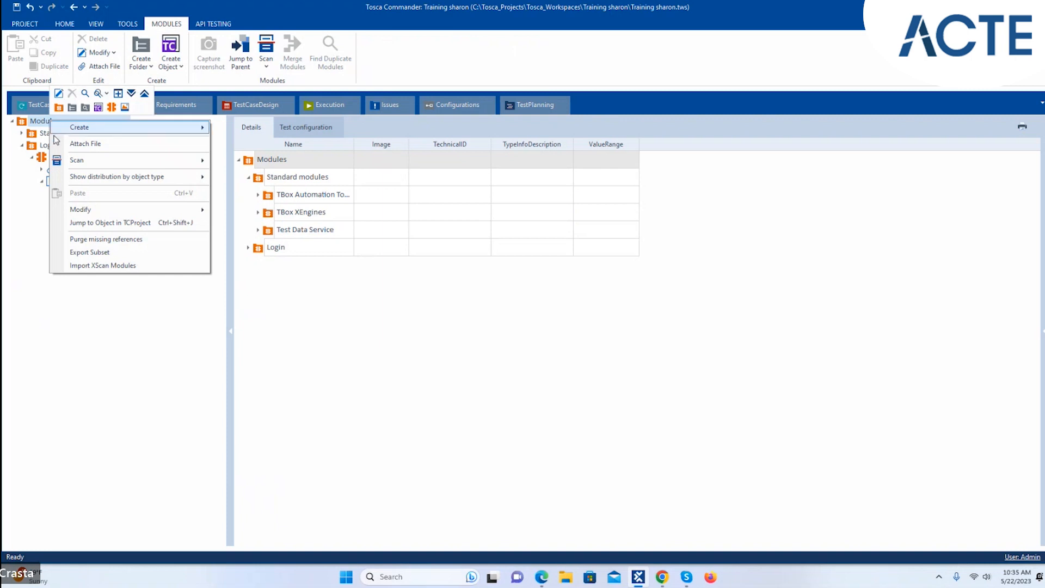
left_click(55, 382)
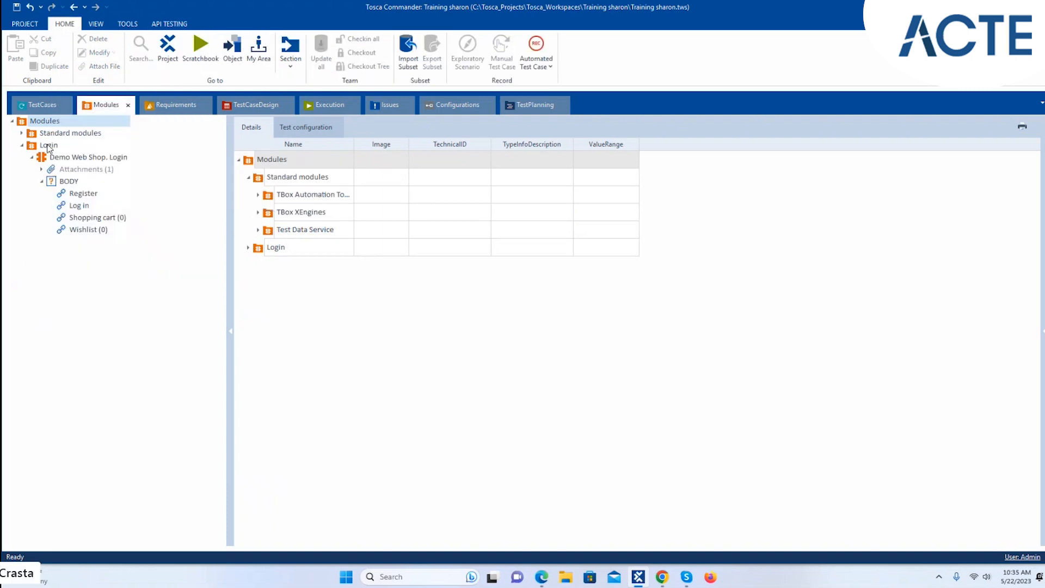
Run a new Application scan on the Login folder, choosing the Demo Web Shop login page
right_click(48, 146)
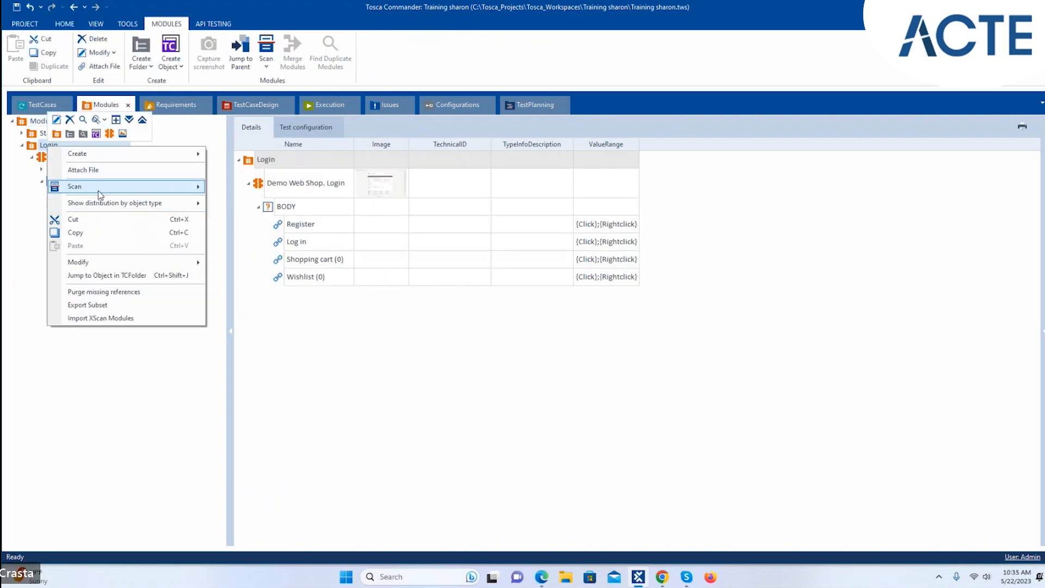
mouse_move(100, 193)
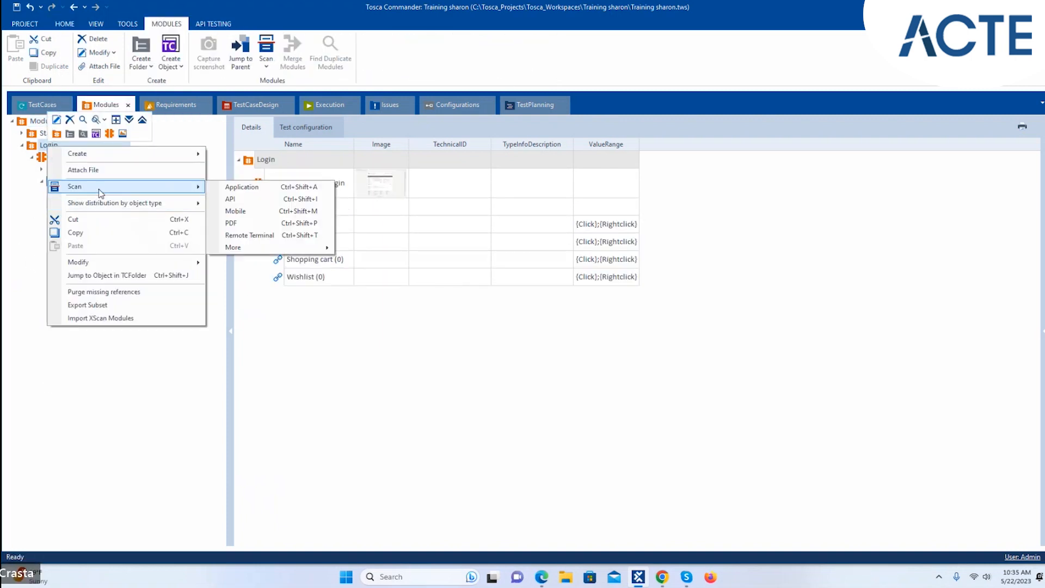
left_click(235, 186)
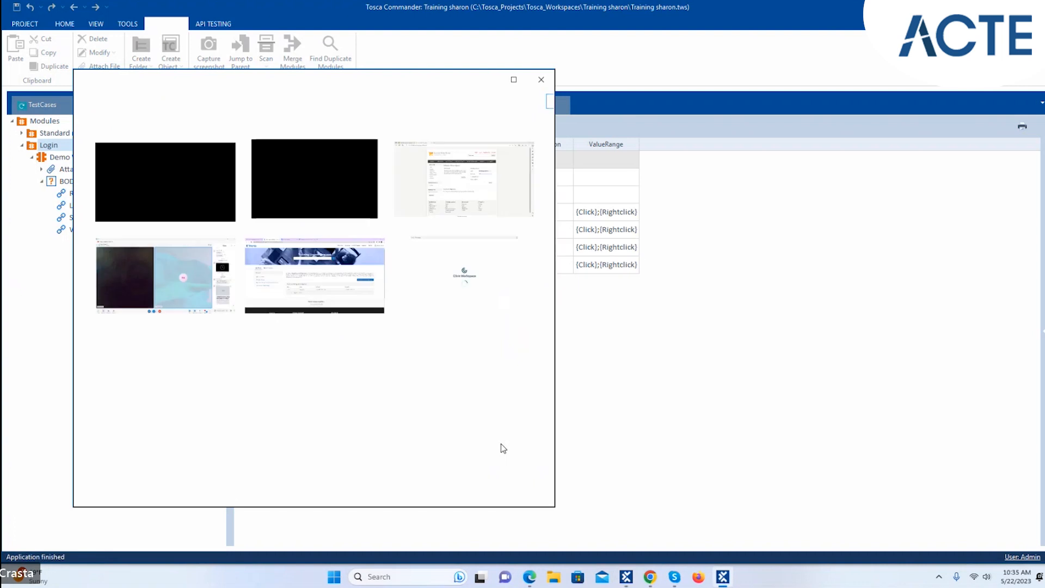
left_click(464, 186)
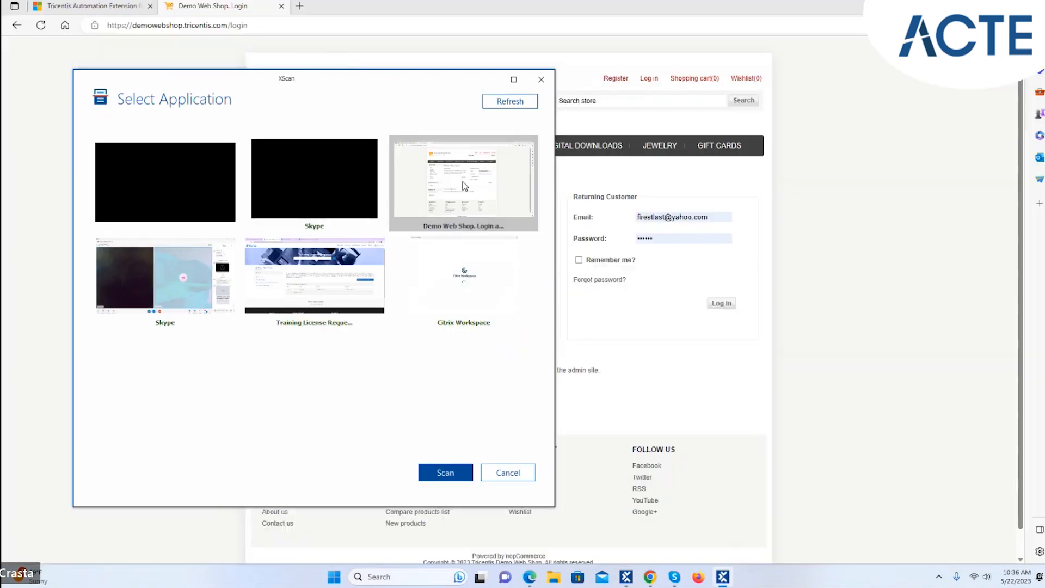
left_click(436, 473)
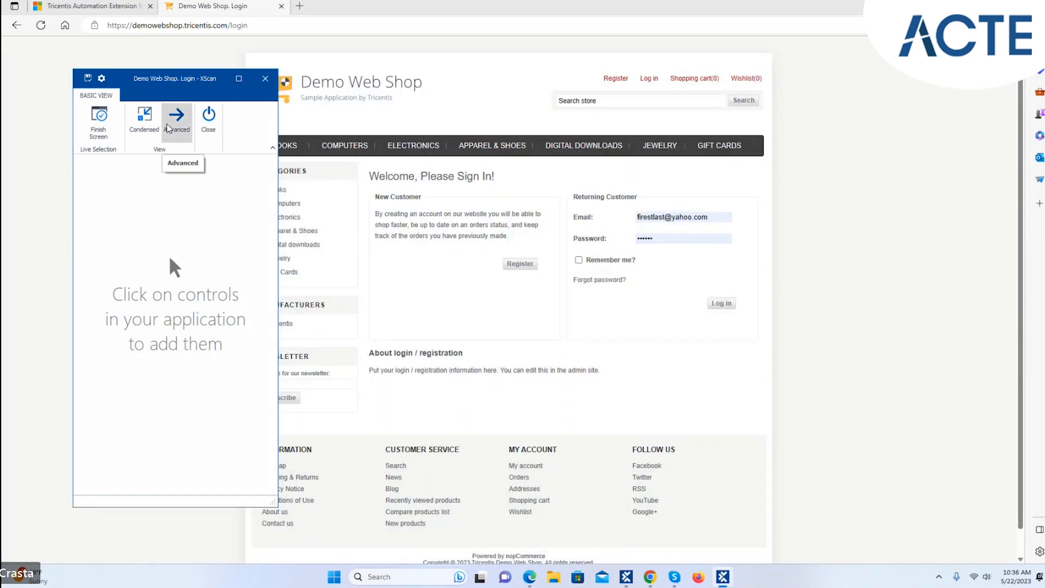
Switch the scan to advanced view and maximize the XScan window
left_click(168, 127)
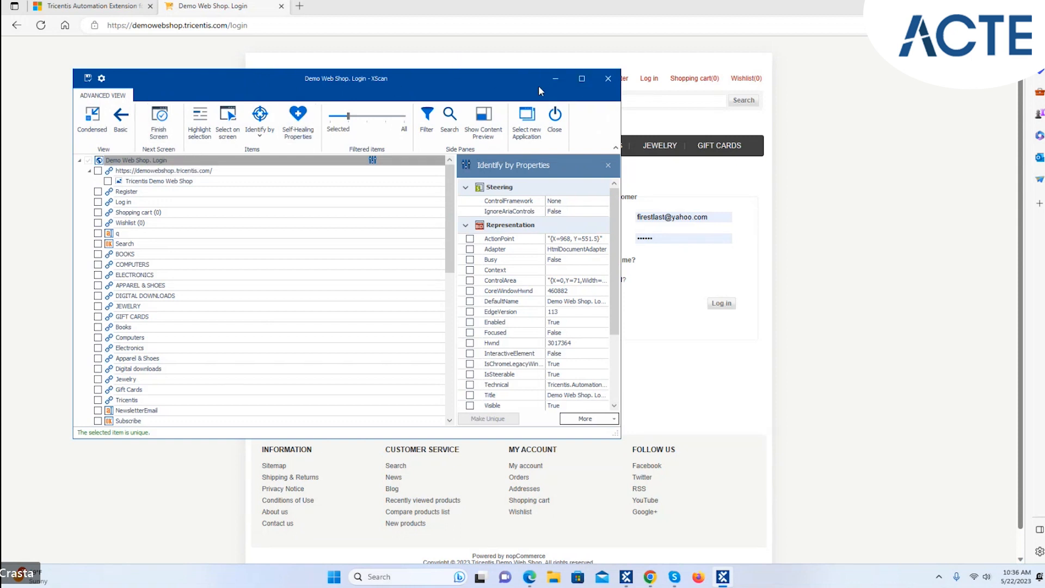
mouse_move(580, 84)
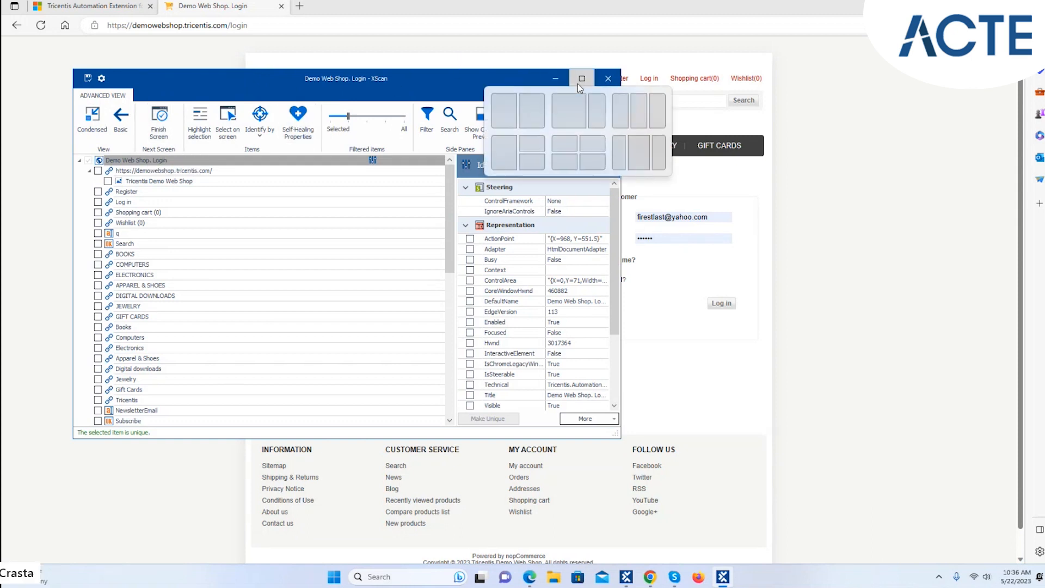
left_click(580, 82)
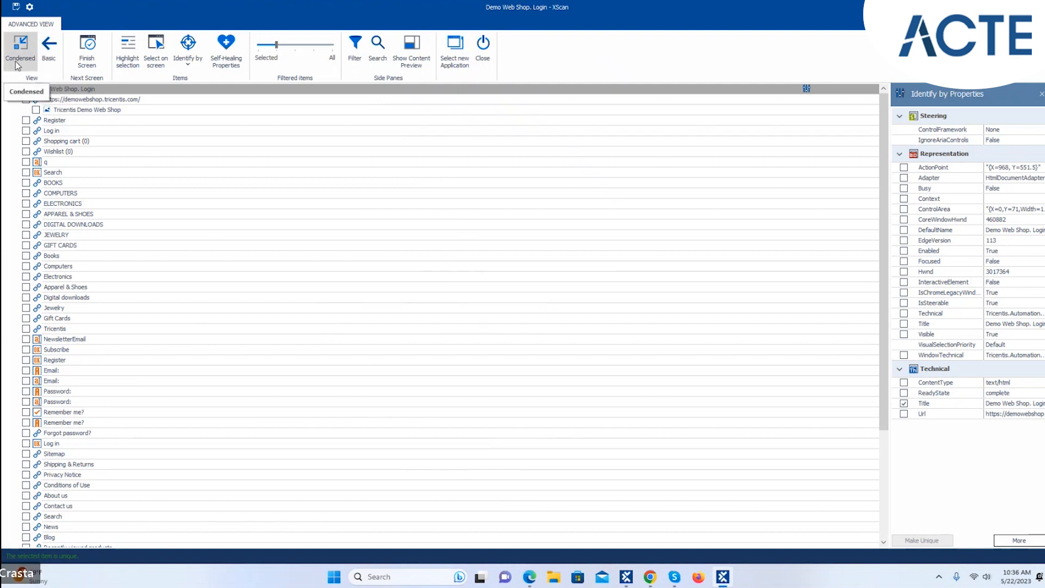
Try highlighting the Register and Gift Cards links on the web page from the maximized scan
left_click(125, 63)
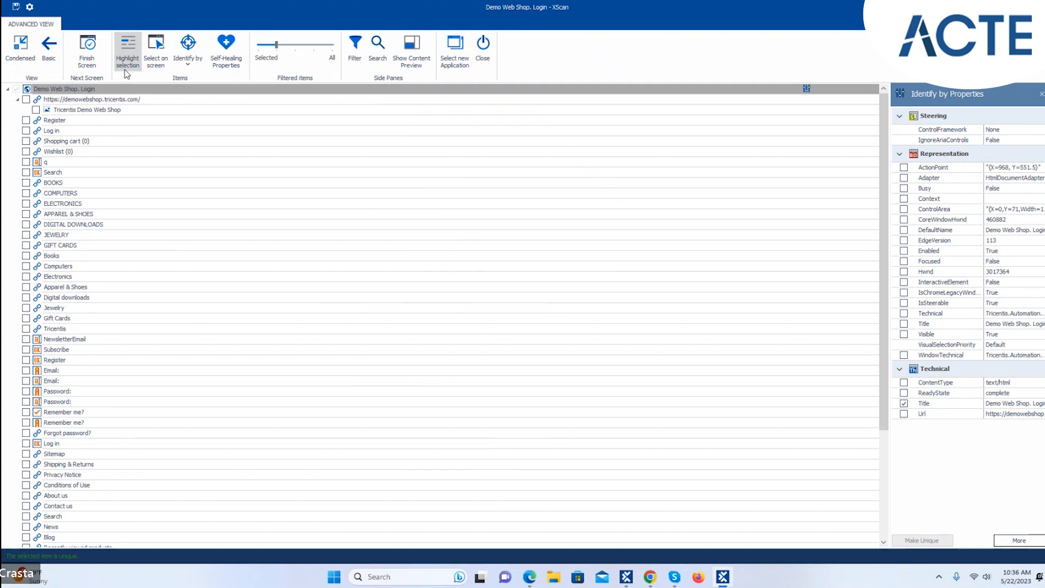
double_click(54, 120)
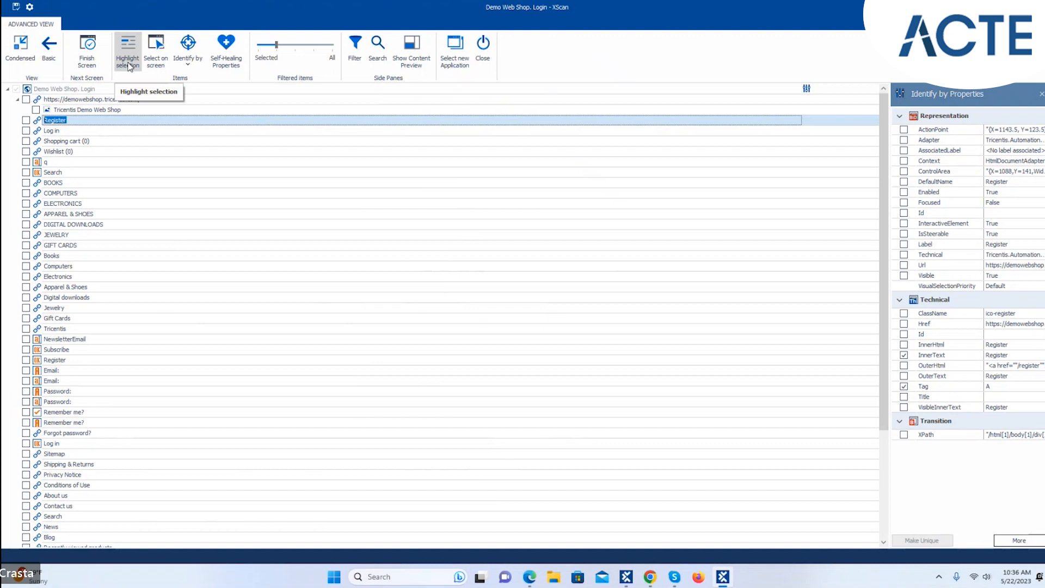
left_click(431, 321)
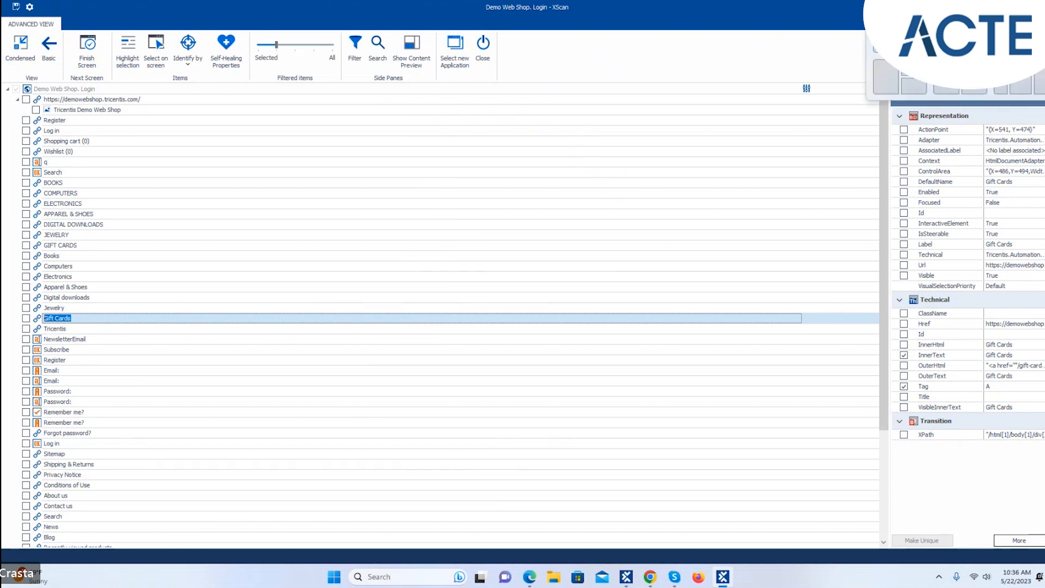
Restore the XScan window over part of the web page and highlight the Register and Log in links on the page
left_click(1015, 7)
left_click_drag(428, 80, 367, 28)
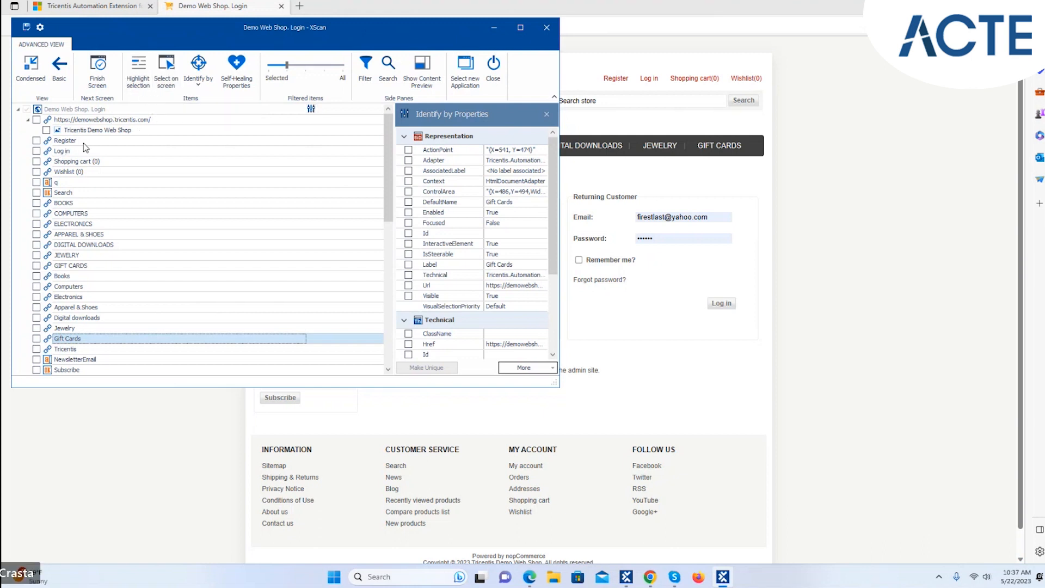
left_click(68, 140)
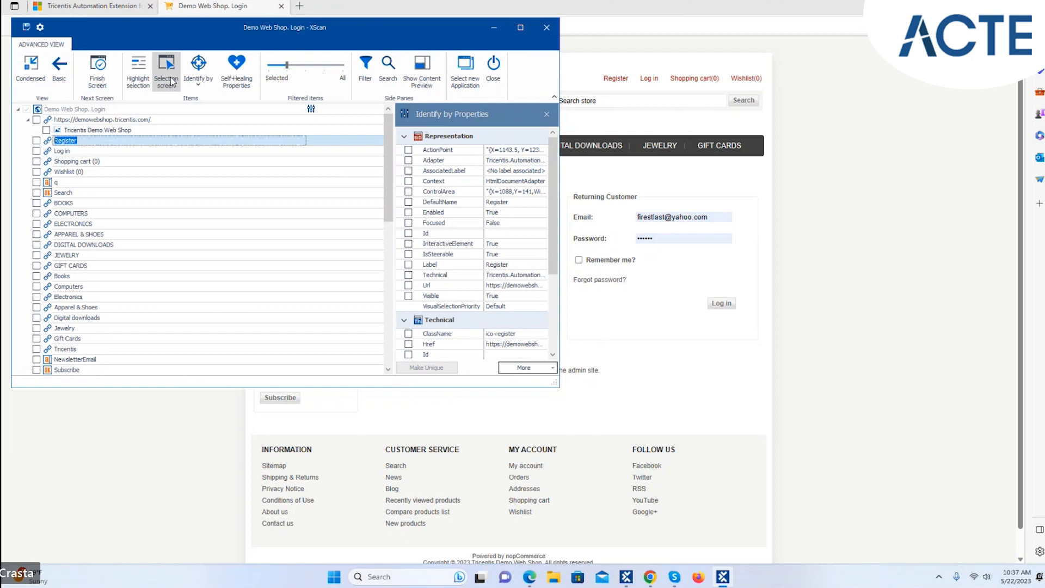
left_click(133, 69)
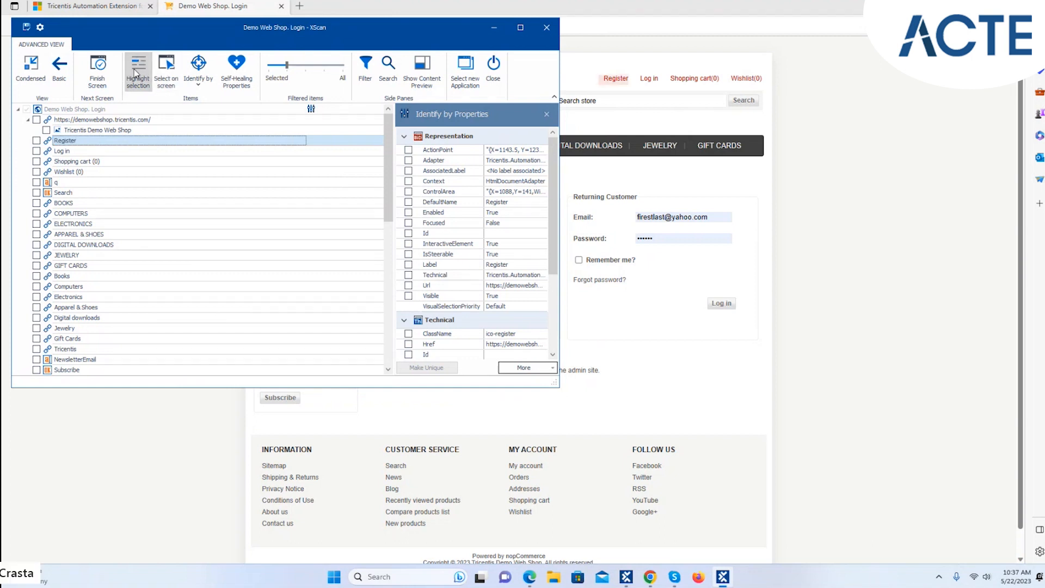
left_click(80, 152)
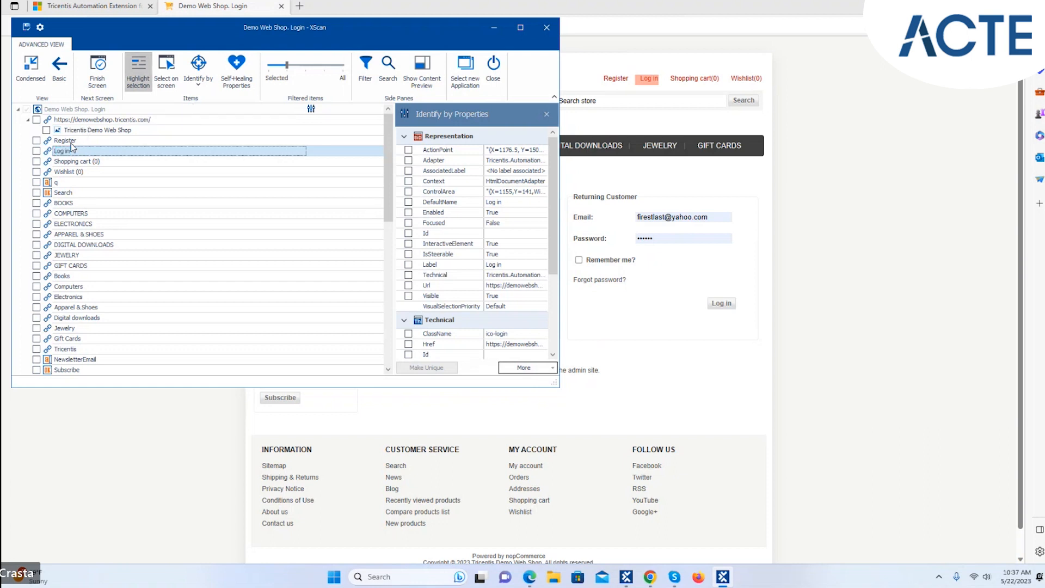
left_click(69, 142)
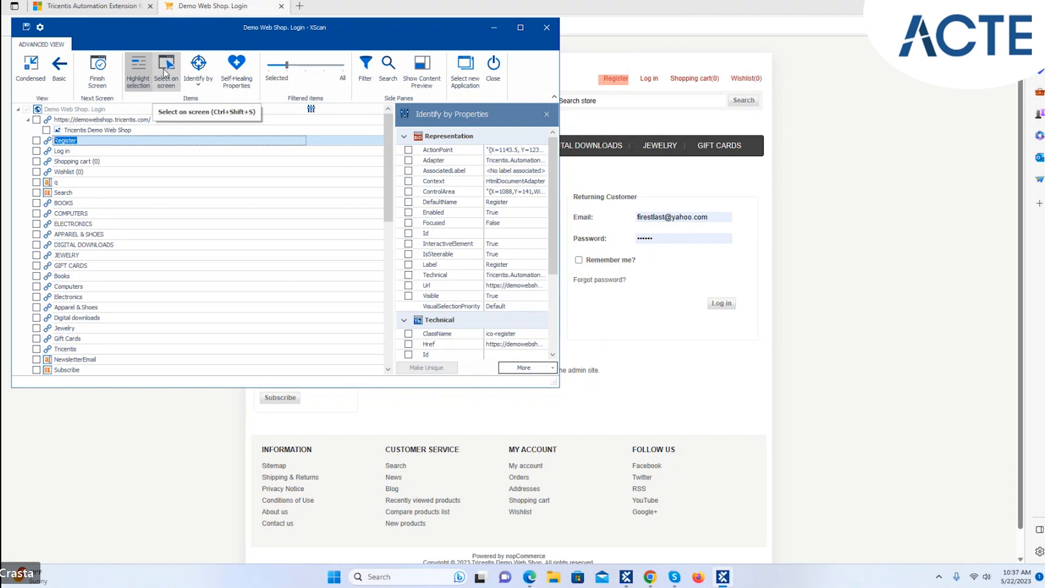
left_click(73, 152)
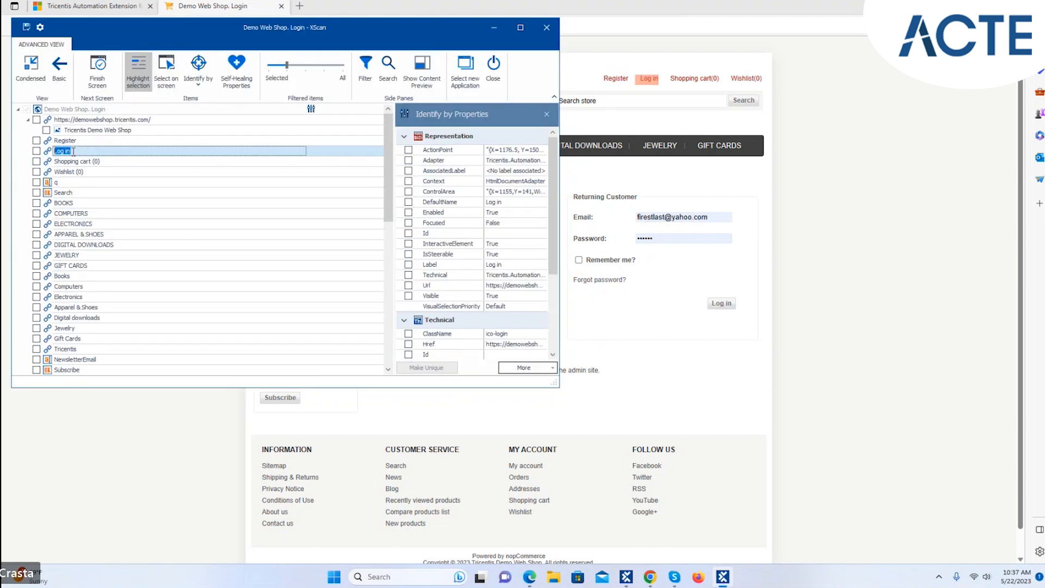
Try Select on screen mode, leave it, and highlight the login form's Log in button on the page
left_click(168, 72)
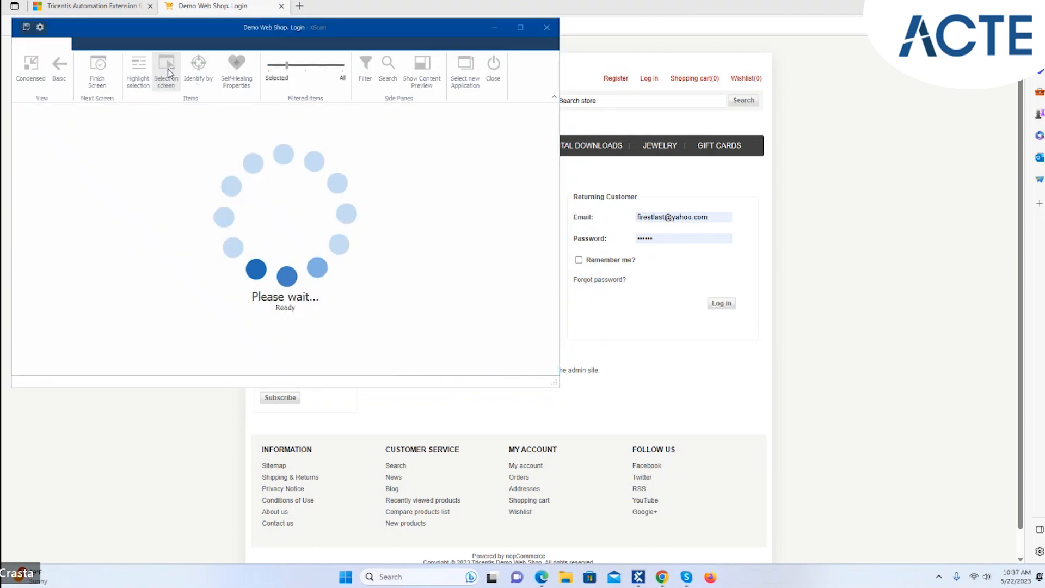
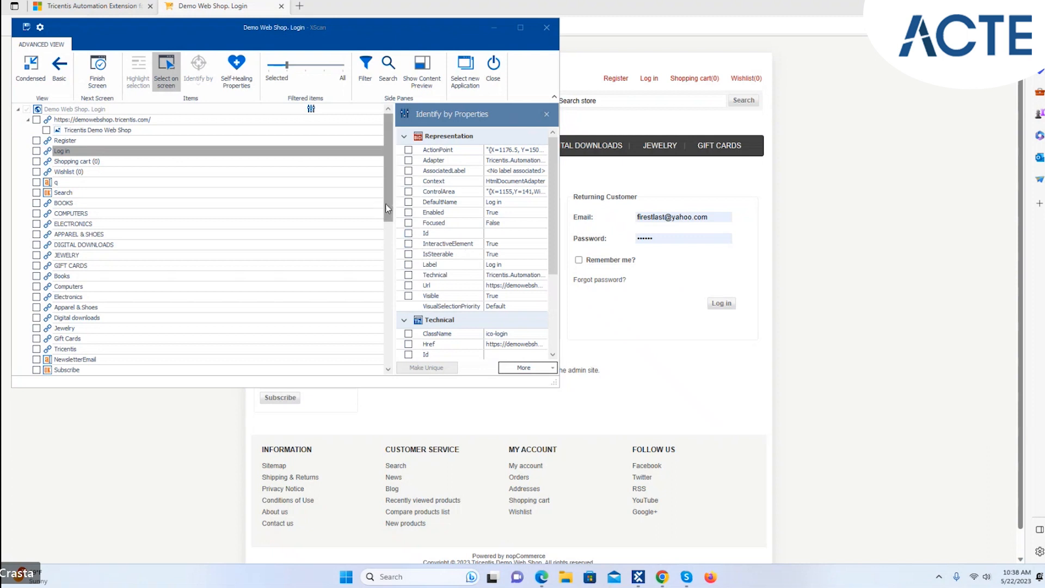
left_click_drag(385, 208, 393, 280)
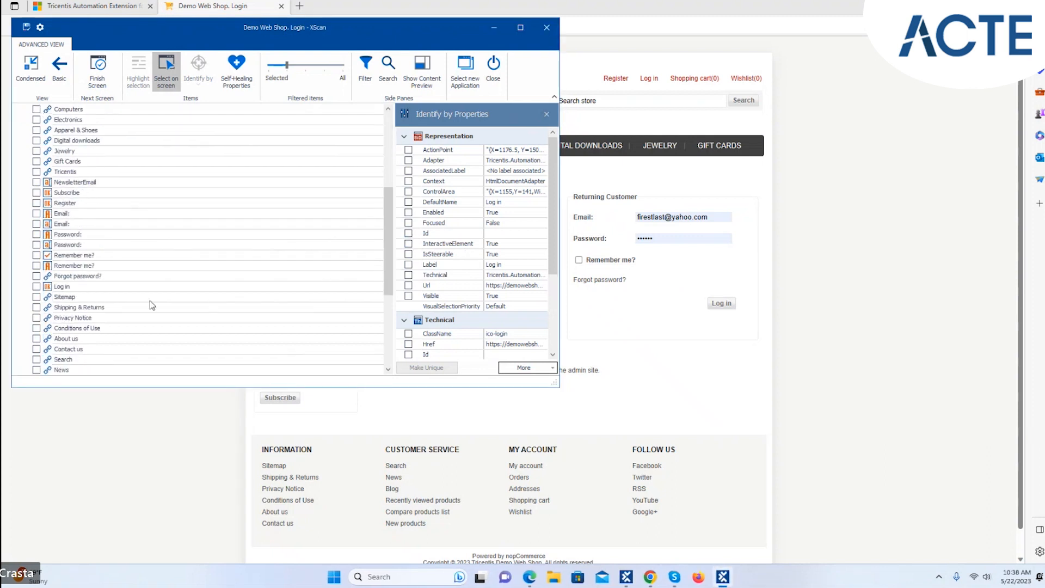
left_click(149, 287)
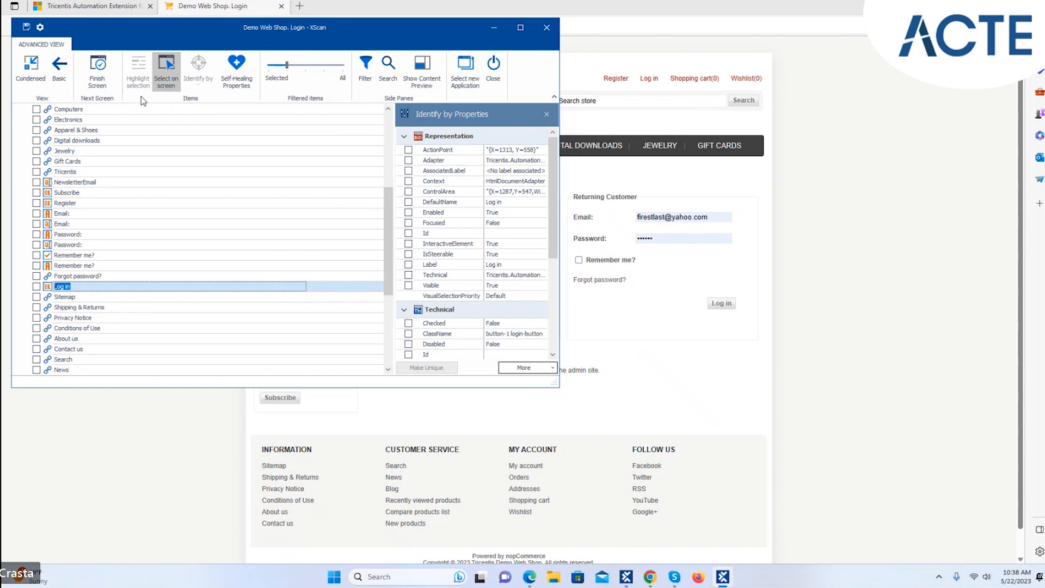
left_click(165, 82)
left_click(138, 83)
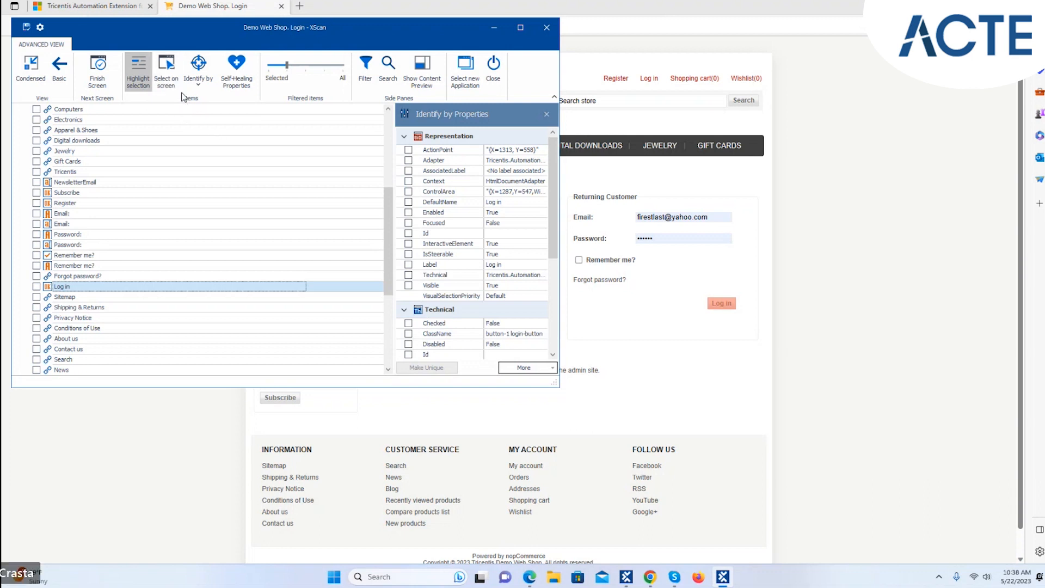
View the Identify by options and show the Log in button's Self-Healing Properties in a wider XScan window
left_click(196, 73)
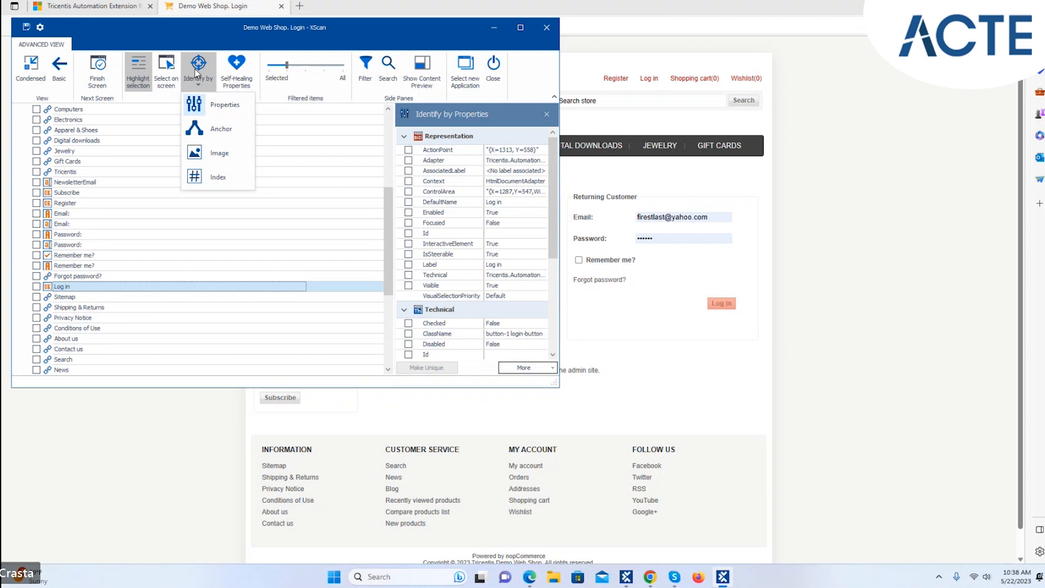
left_click(229, 69)
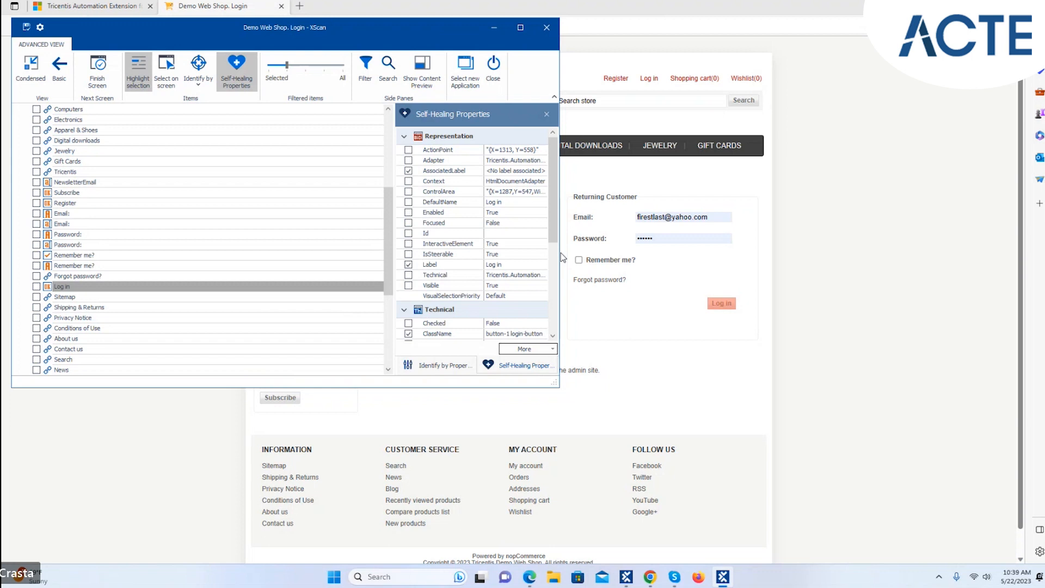
left_click_drag(560, 252, 635, 249)
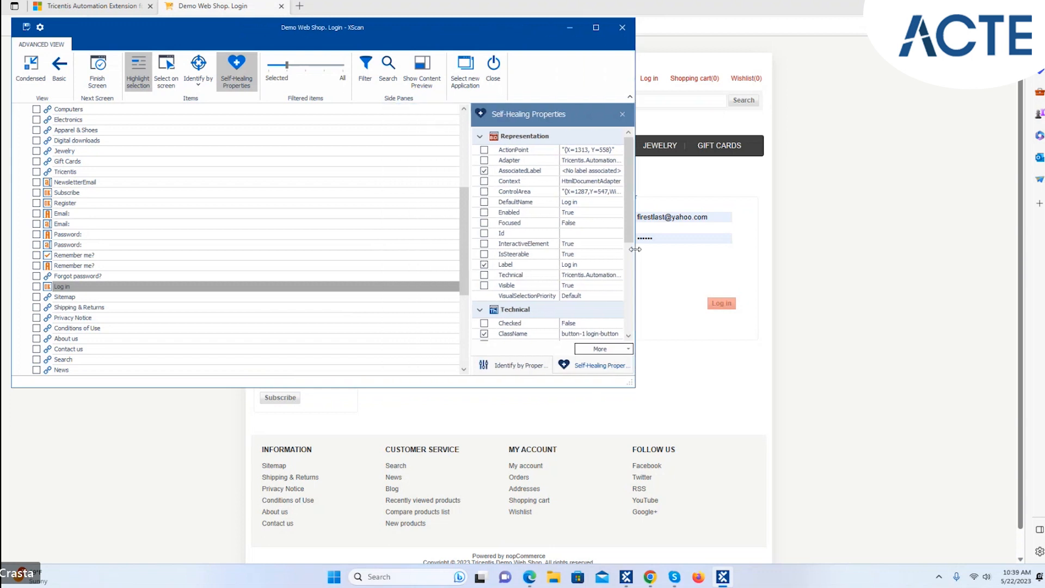
left_click(230, 73)
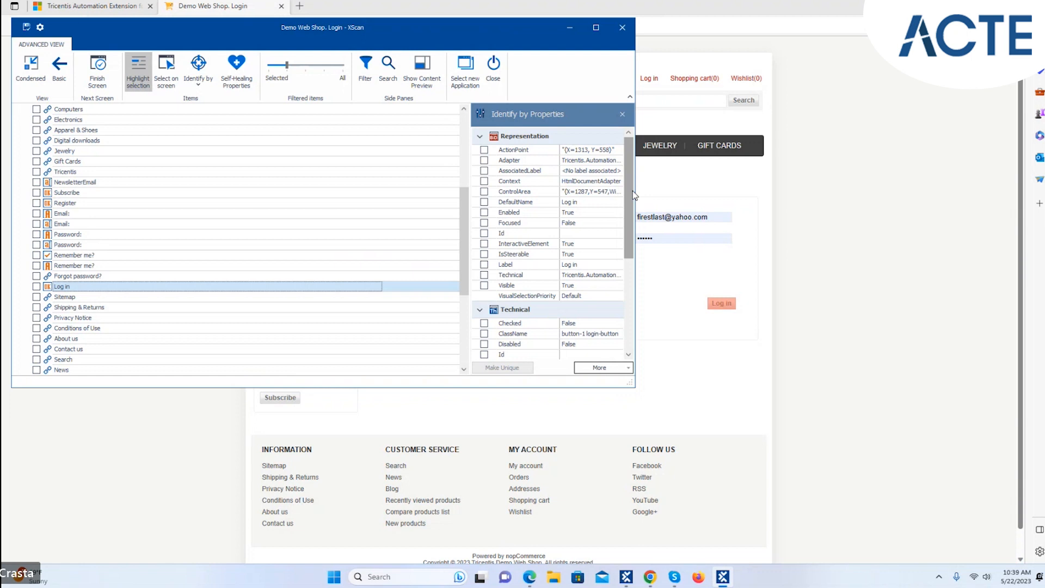
left_click(236, 69)
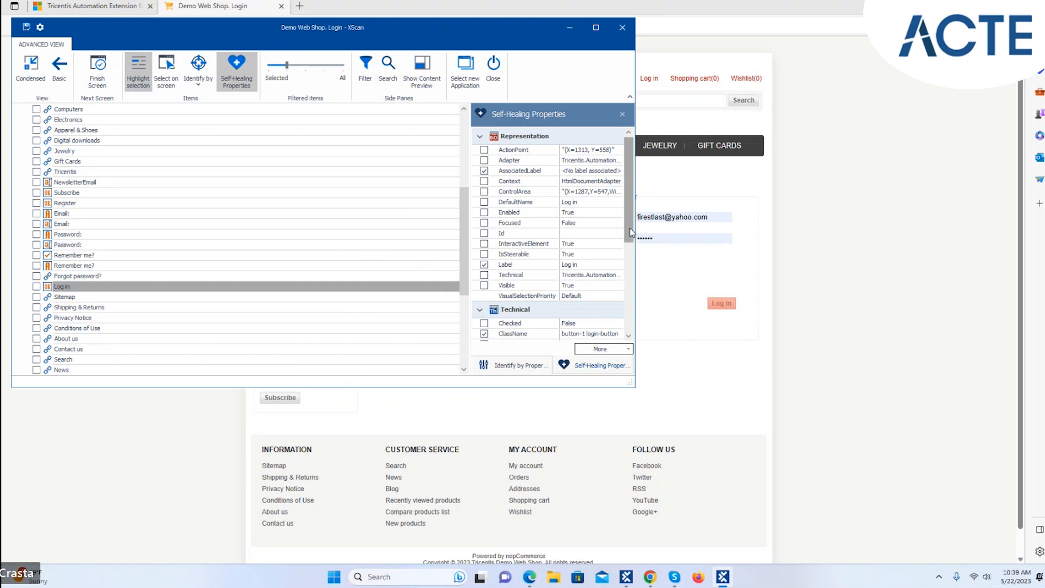
scroll(631, 239, "down", 2)
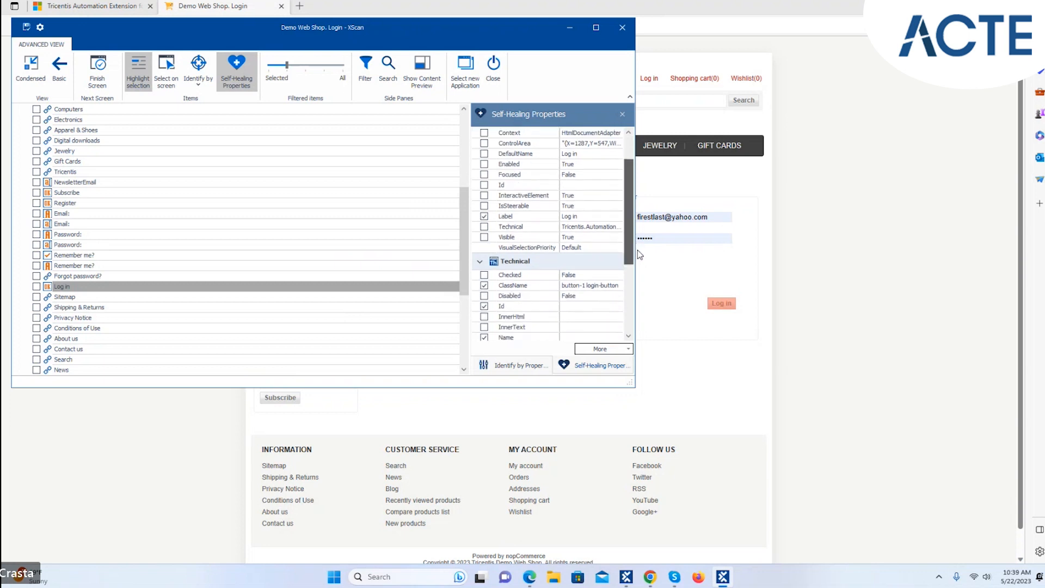
scroll(631, 245, "up", 2)
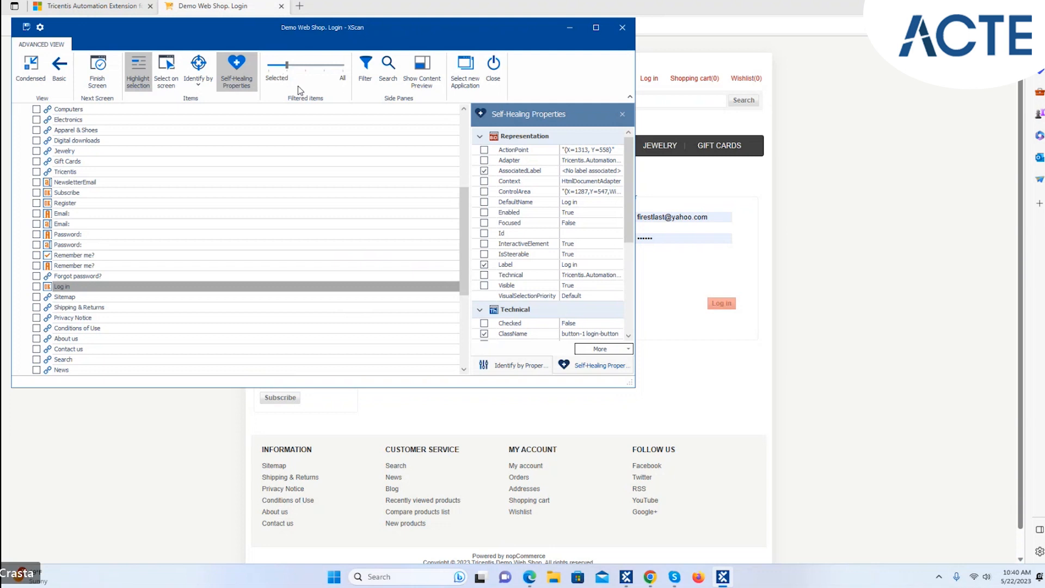
Compare the filtered items levels by raising the filter toward All, lowering it to Selected, and restoring the second level
left_click(287, 66)
left_click_drag(287, 65, 304, 68)
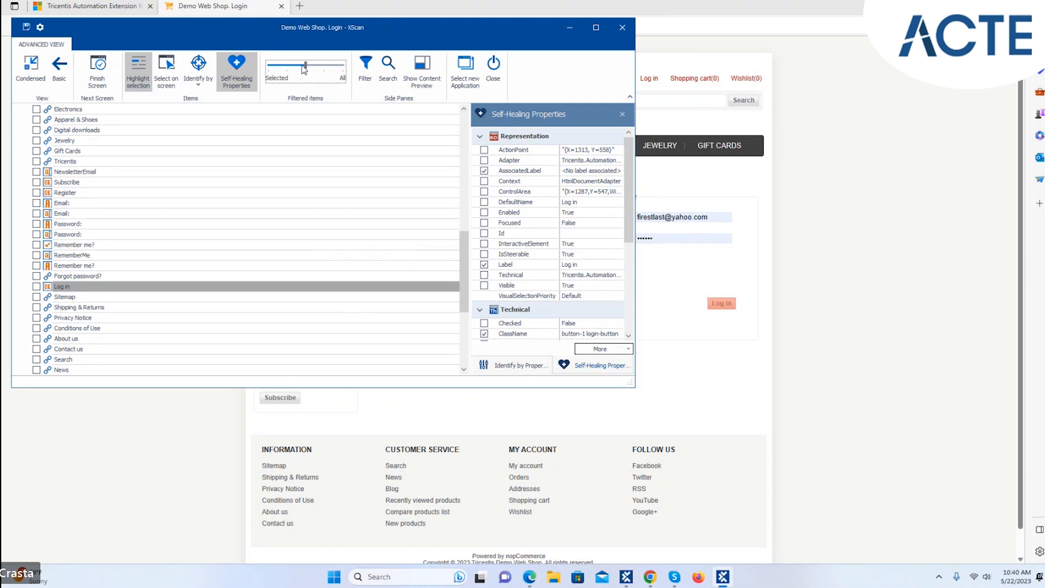
left_click_drag(304, 68, 329, 66)
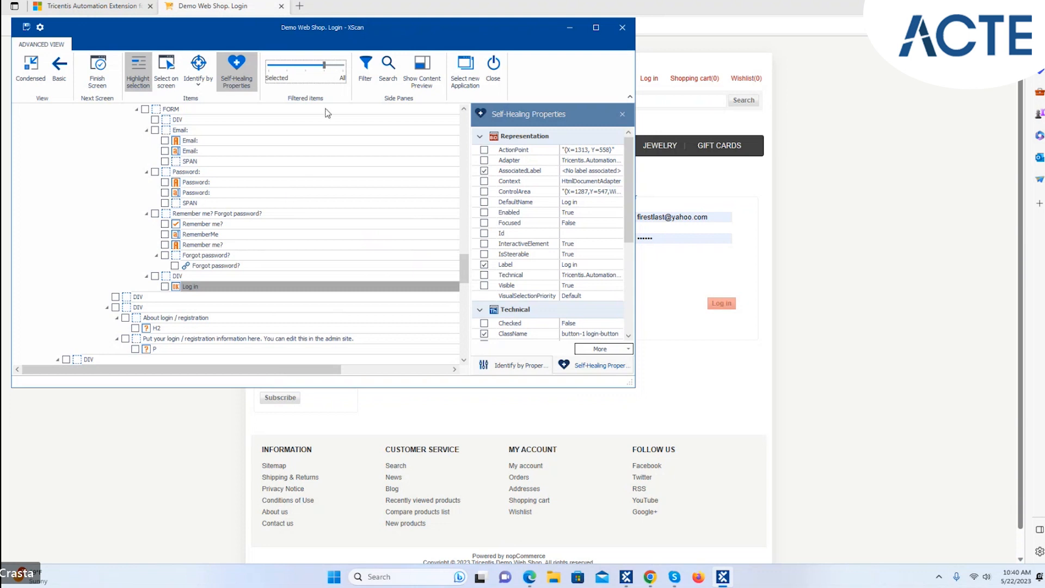
left_click_drag(325, 66, 272, 79)
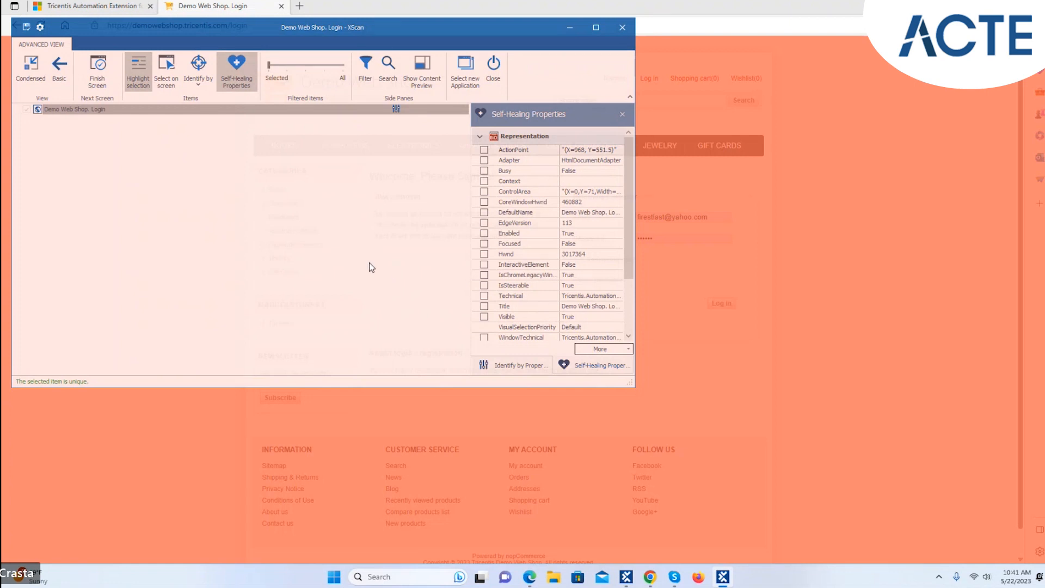
left_click(274, 66)
left_click_drag(270, 69, 281, 71)
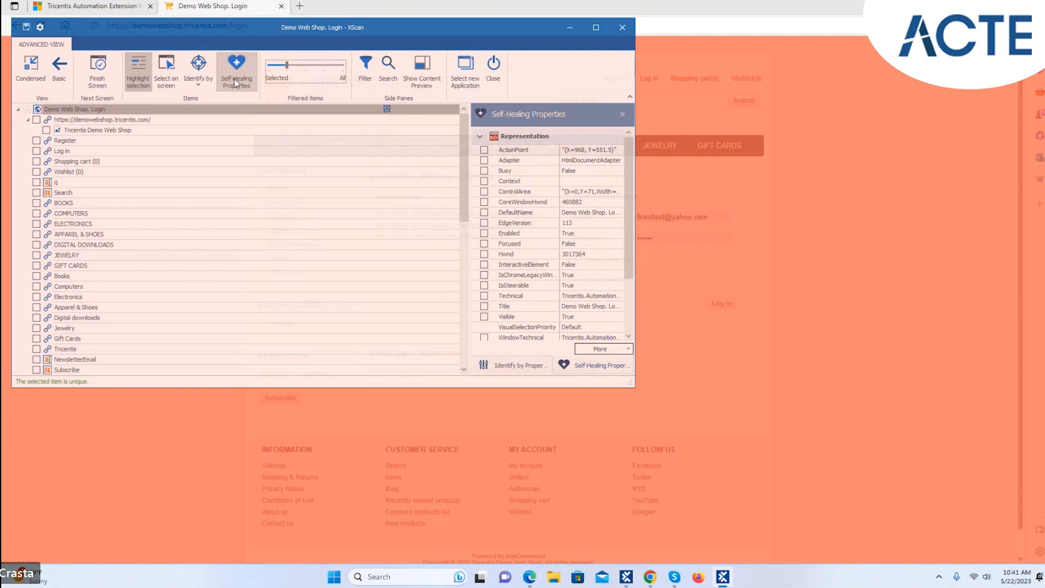
Turn off Highlight selection, show the Filter pane, and select the Log in link among the scanned controls
left_click(135, 79)
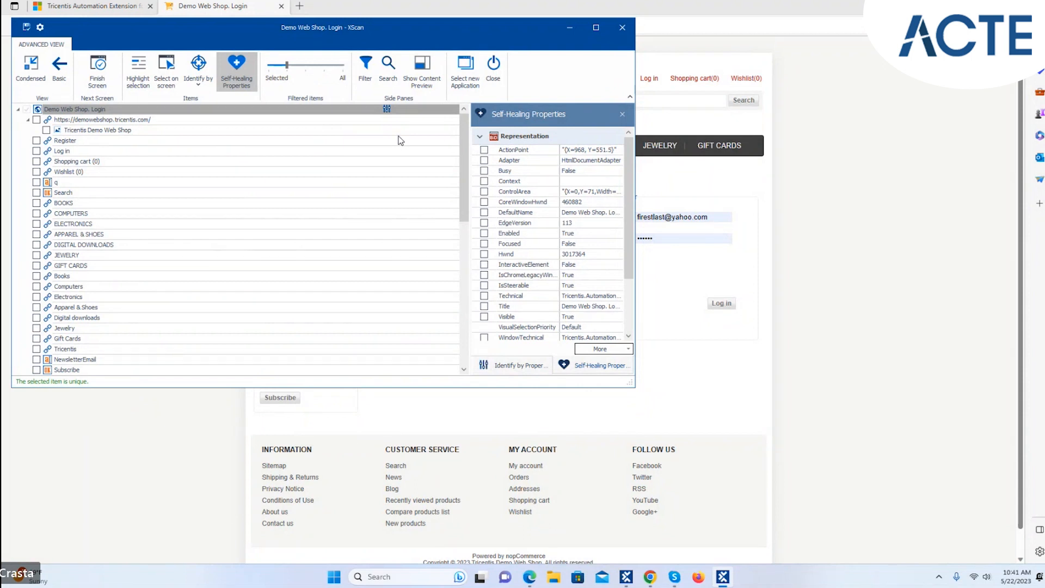
left_click(365, 74)
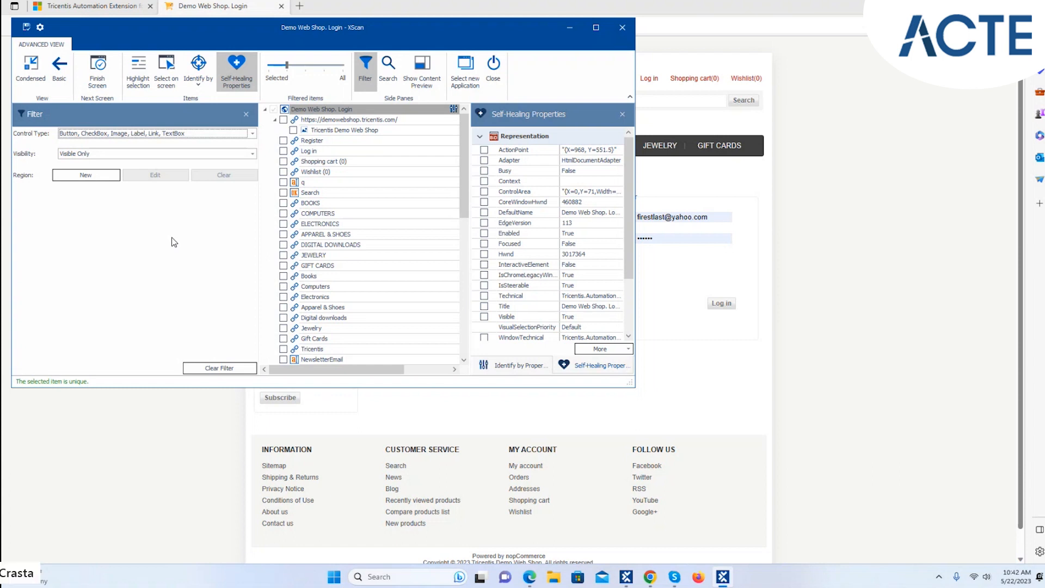
left_click(308, 152)
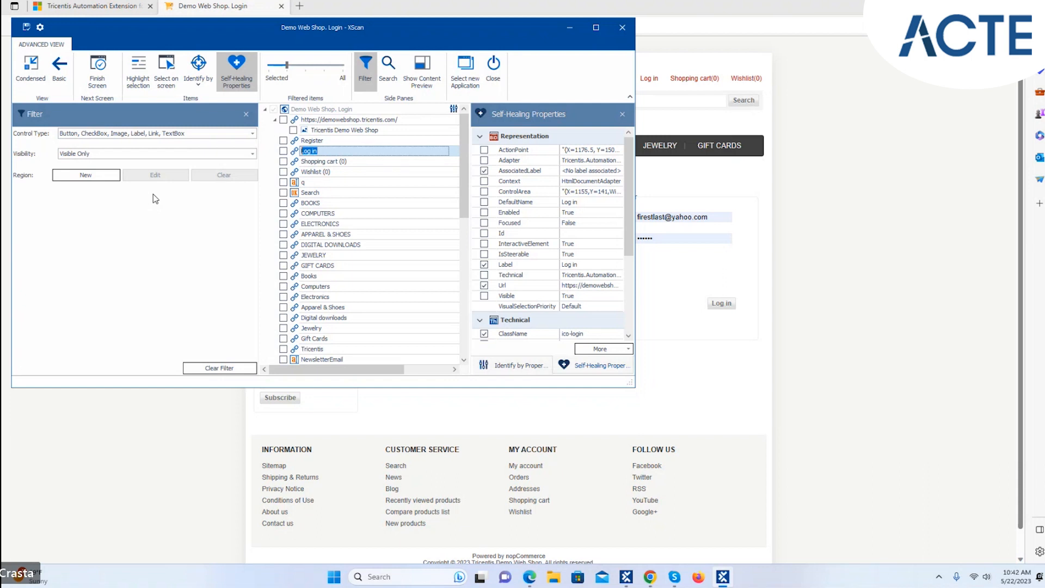
Limit the Control Type filter to Link only and try adding a new filter region
left_click(221, 136)
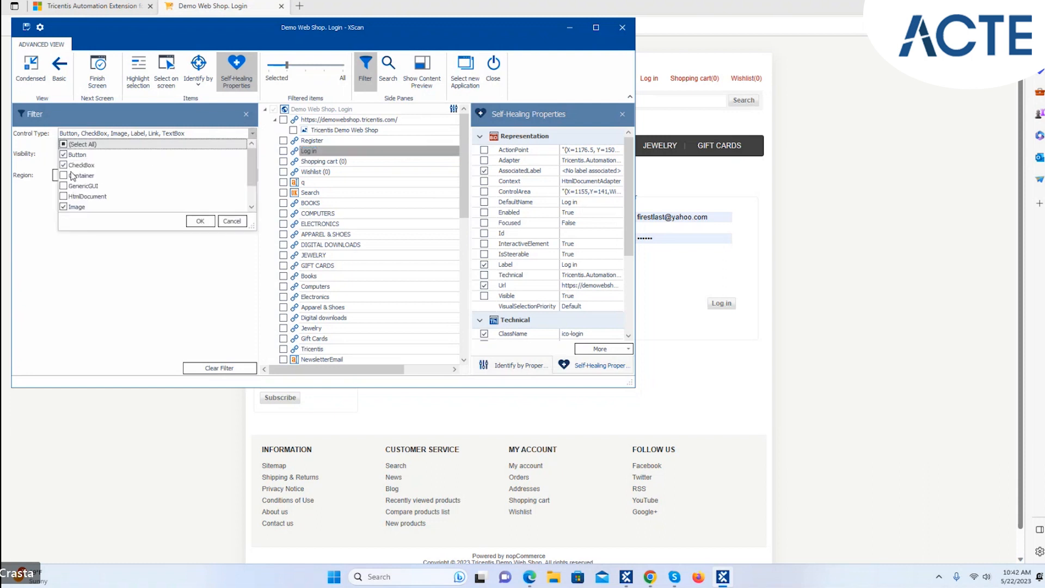
scroll(250, 174, "down", 1)
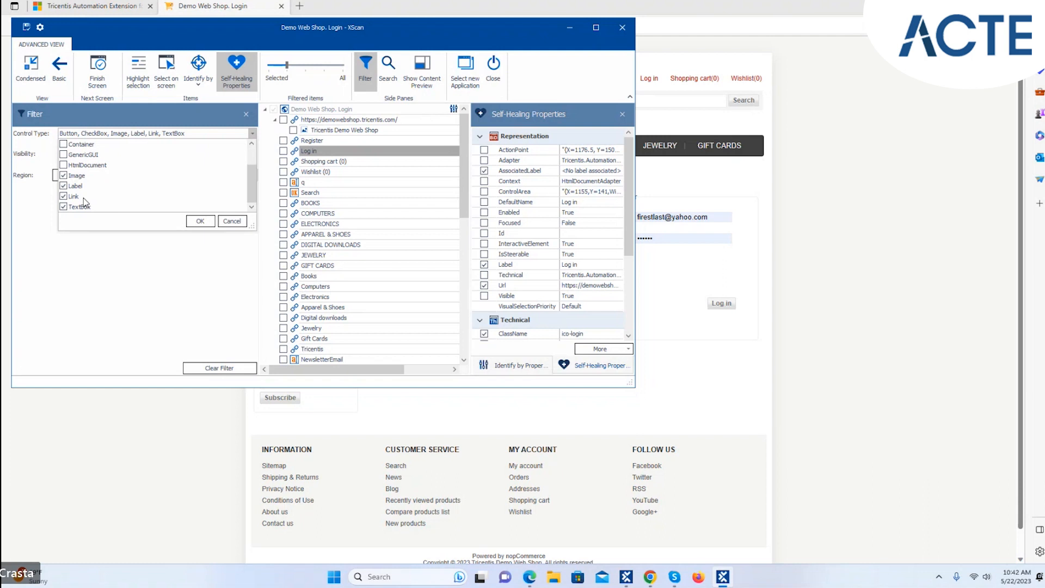
left_click(63, 209)
left_click(63, 207)
left_click(64, 185)
left_click(63, 176)
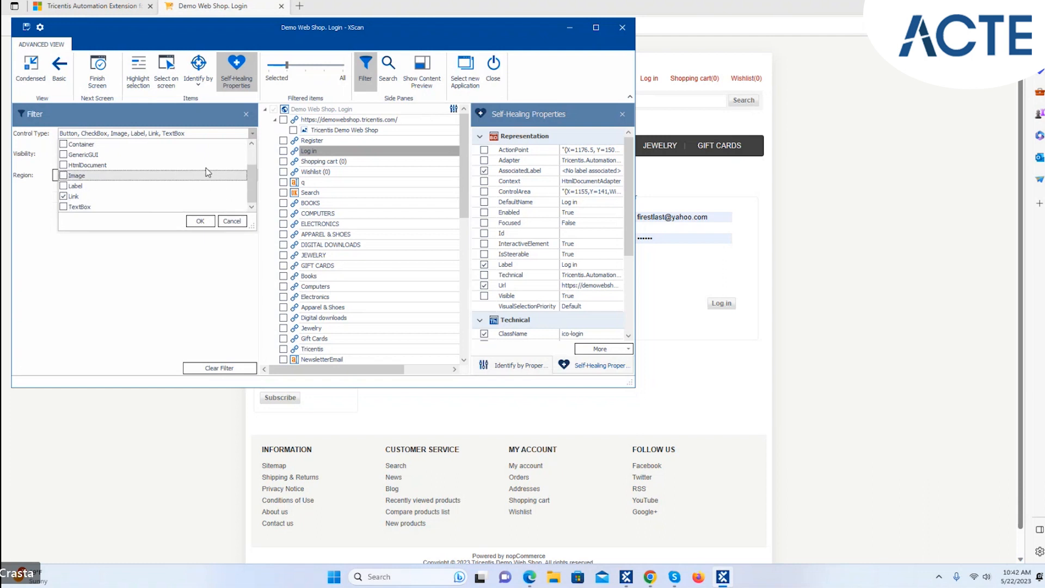
scroll(206, 171, "up", 2)
left_click(77, 156)
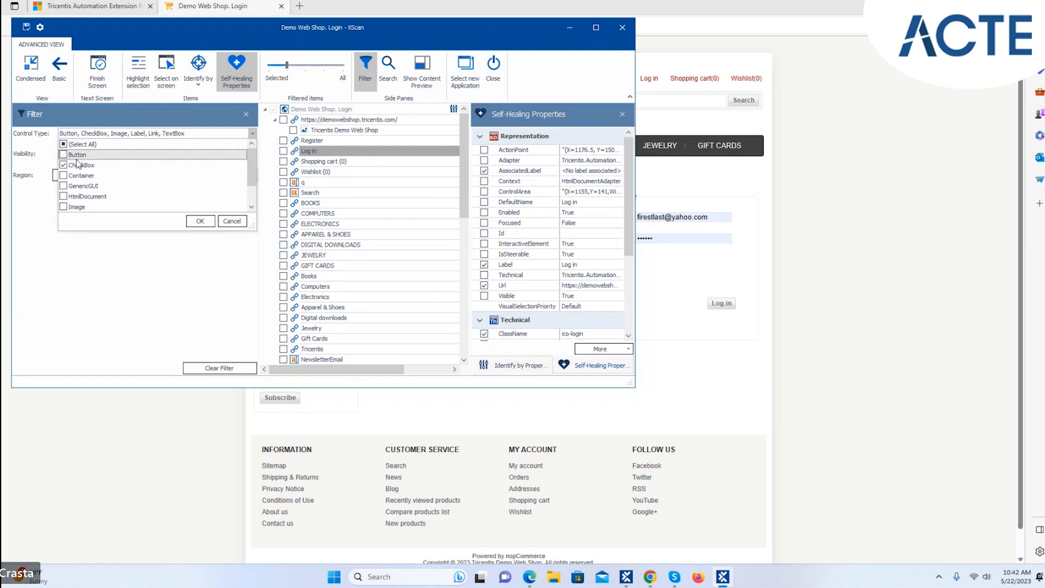
left_click(77, 165)
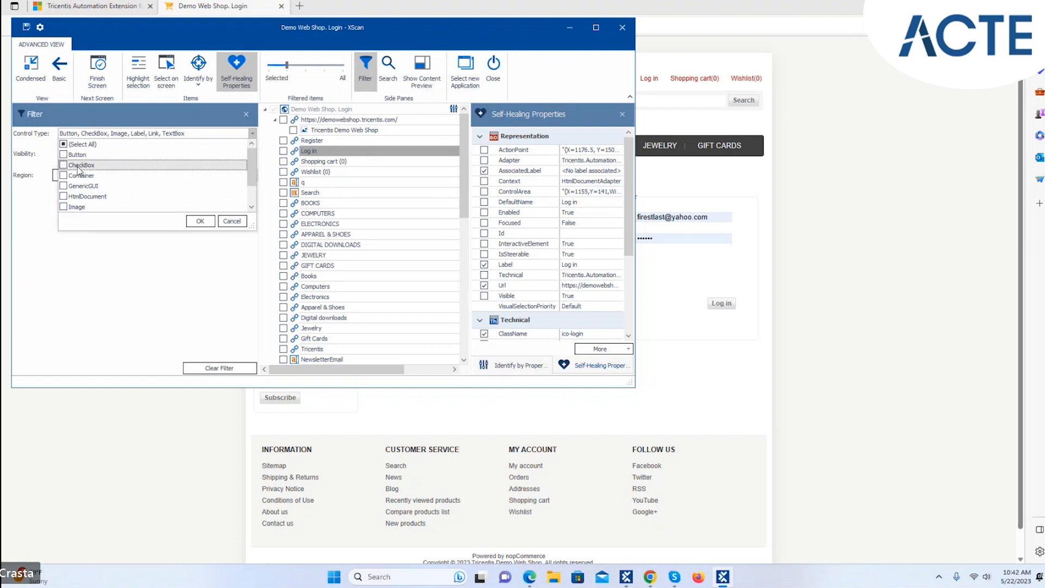
left_click(199, 221)
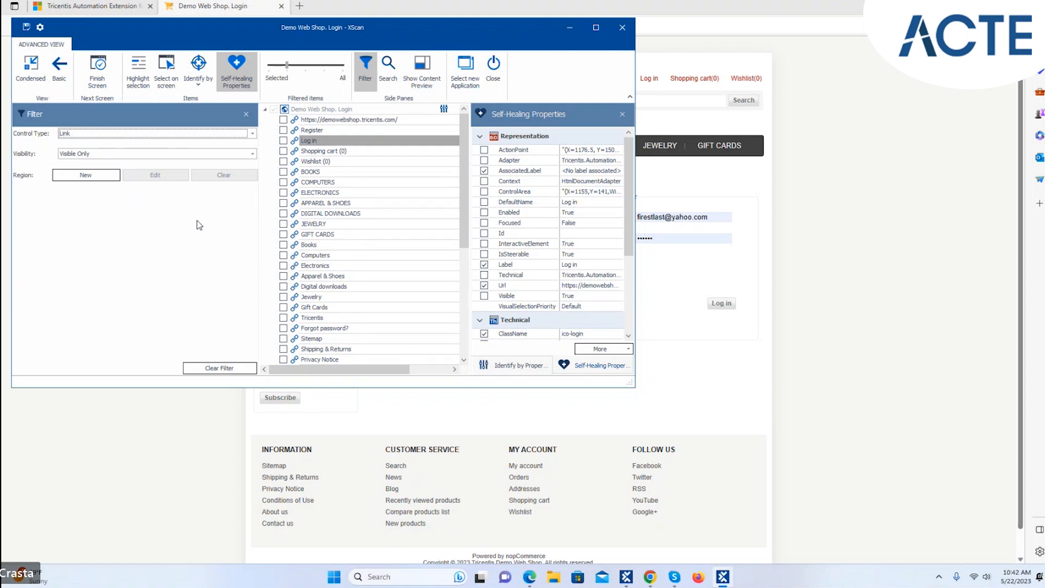
left_click(108, 177)
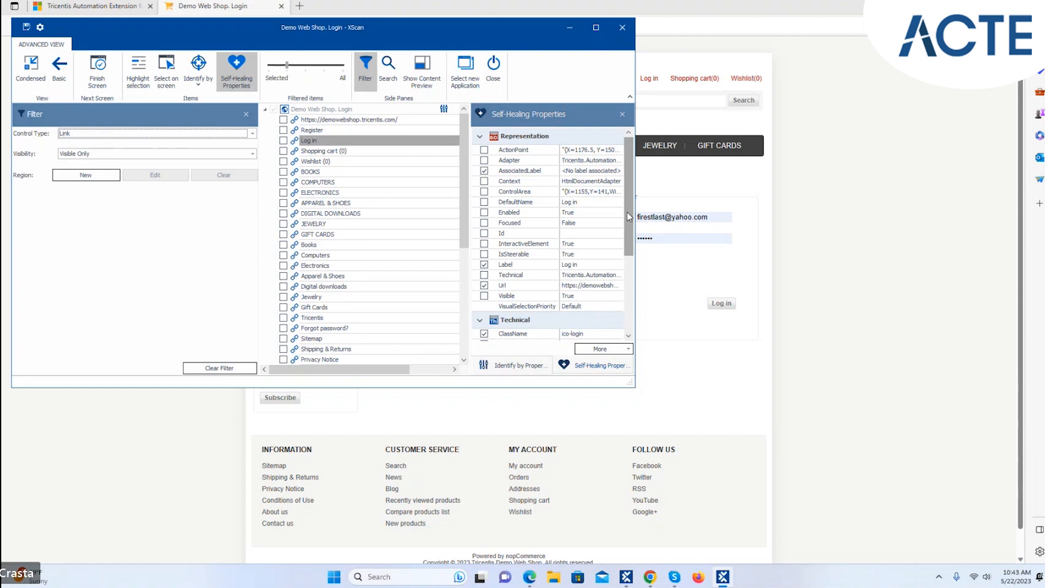
Hide the Self-Healing Properties and compare the scanned links under Visibility Invisible Only, returning the filter to Visible Only
left_click(175, 155)
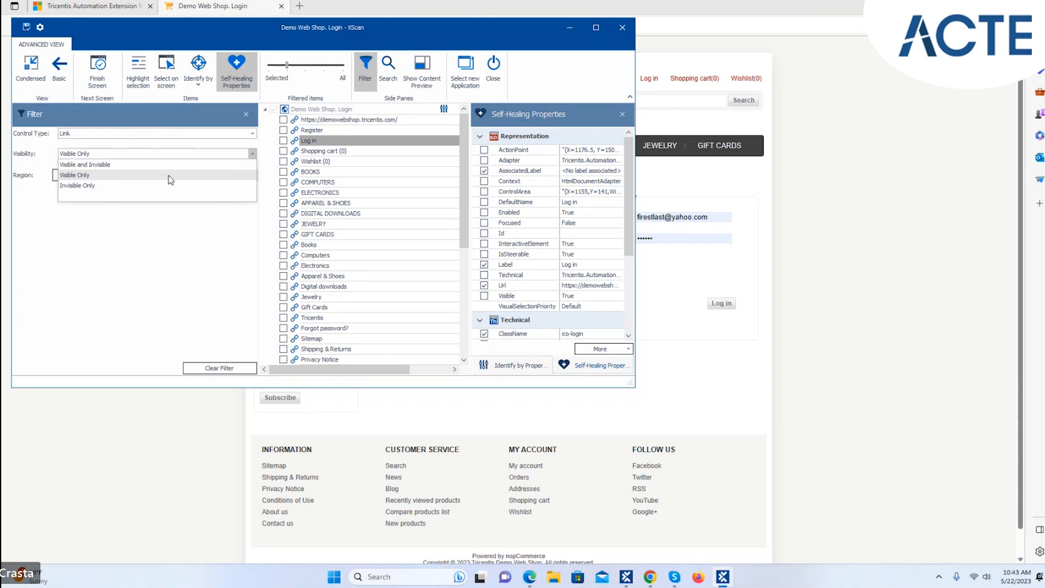
left_click(170, 174)
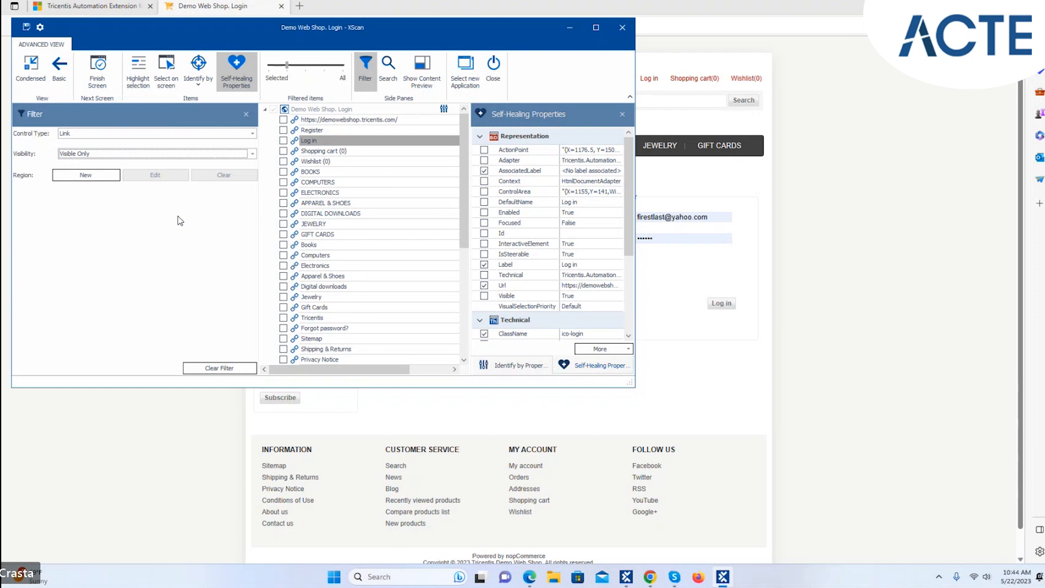
left_click(239, 70)
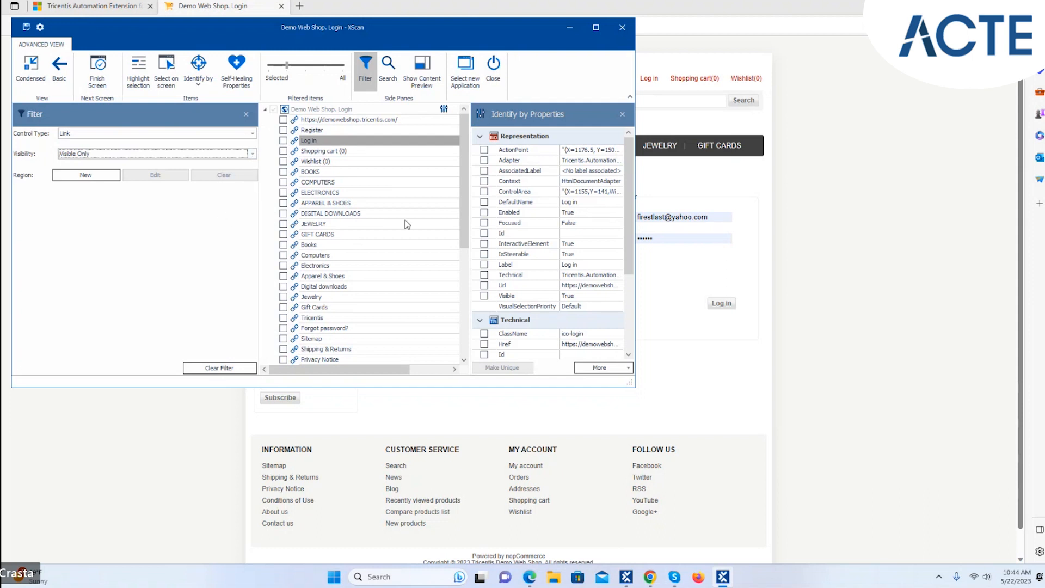
key("Down")
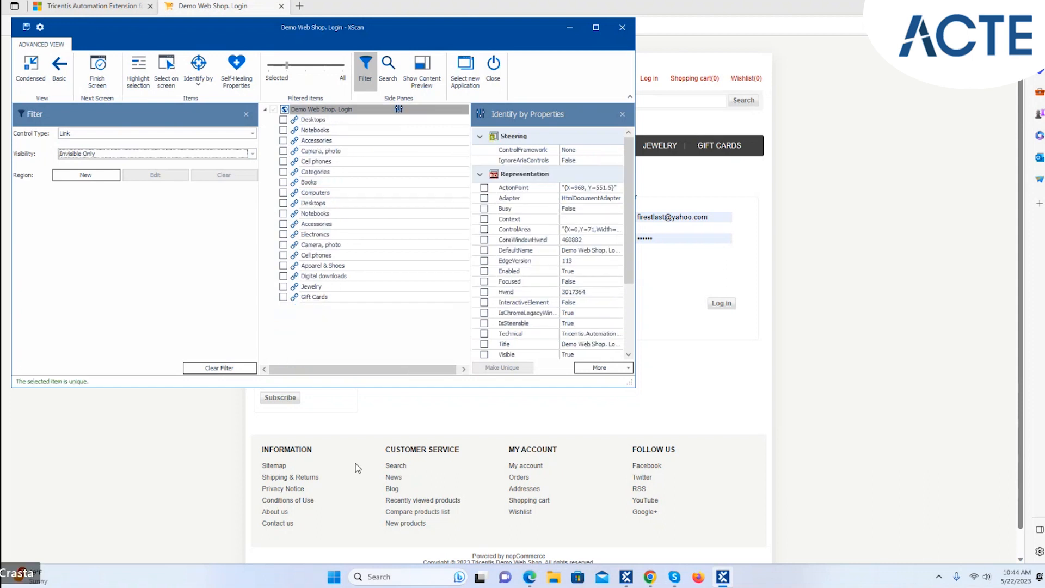
left_click(195, 155)
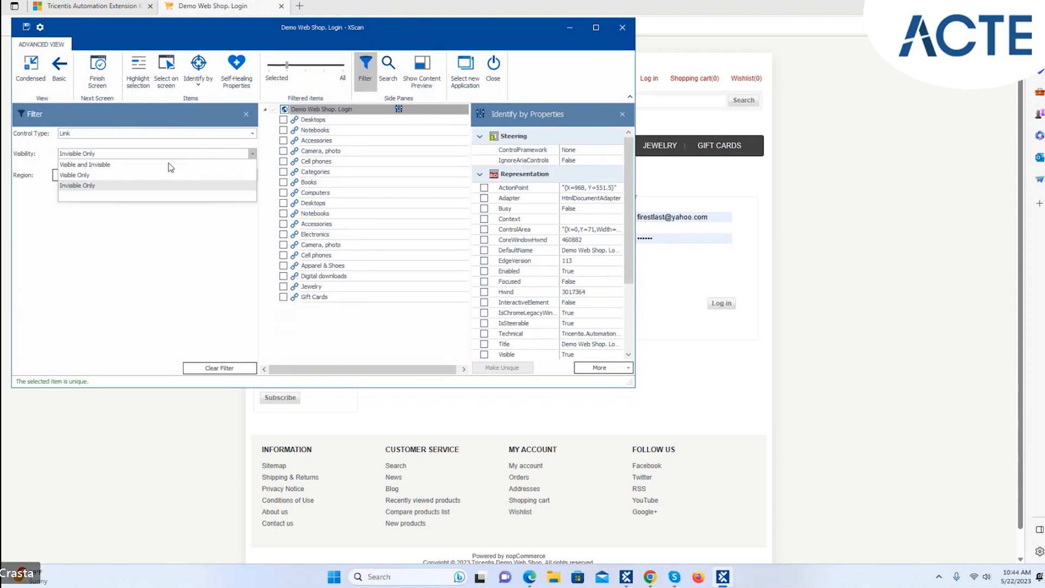
left_click(155, 175)
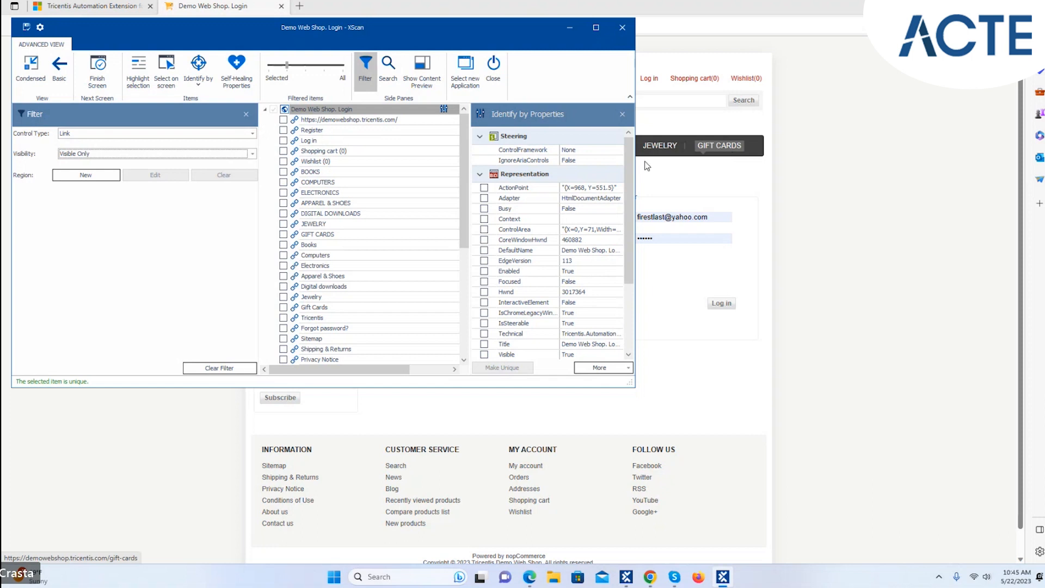
Narrow the XScan window and its Filter pane, and minimize XScan to view the login page
left_click_drag(630, 384, 551, 380)
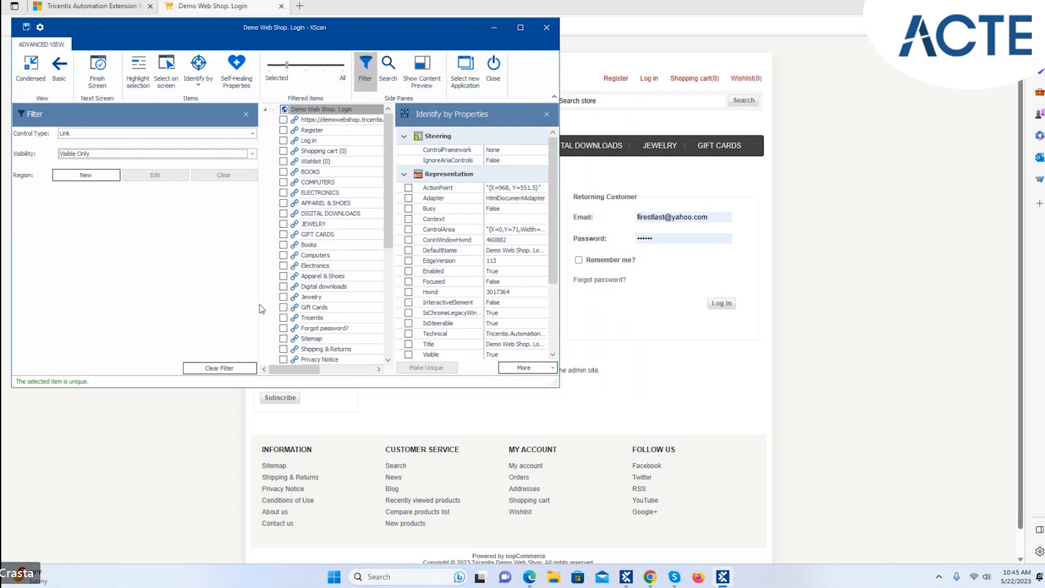
left_click_drag(260, 306, 207, 319)
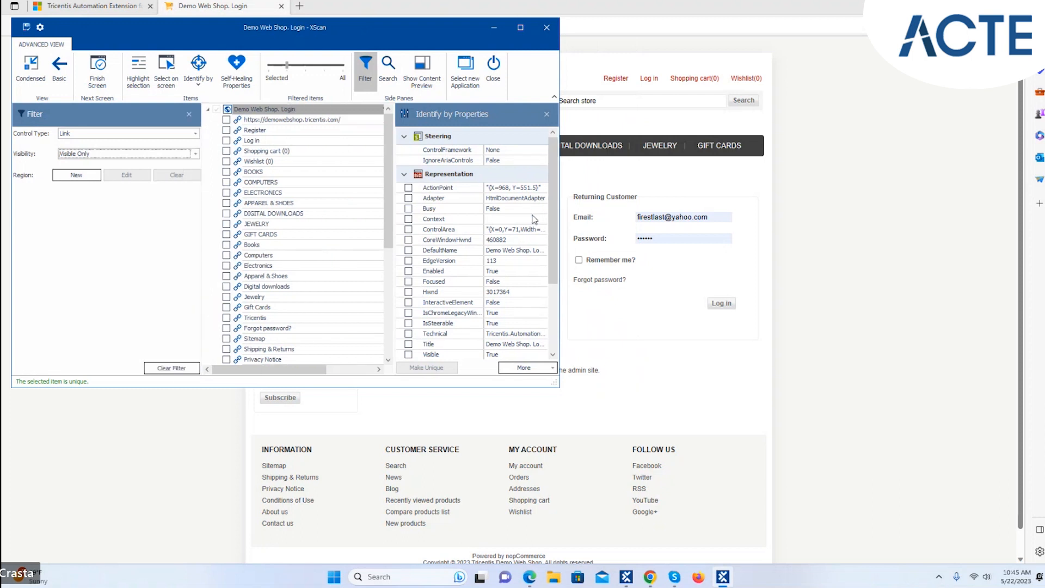
left_click(496, 28)
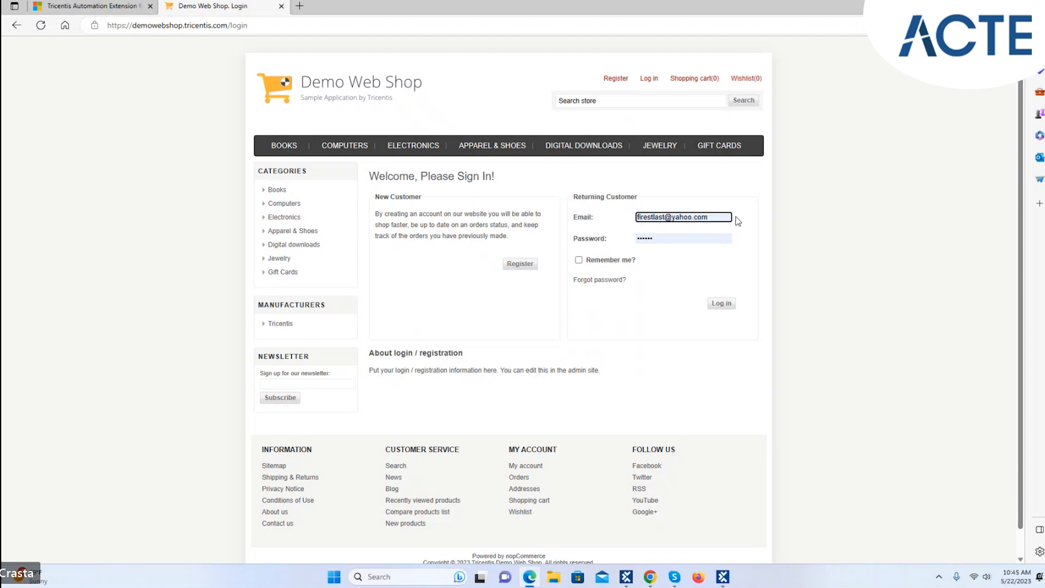
mouse_move(394, 159)
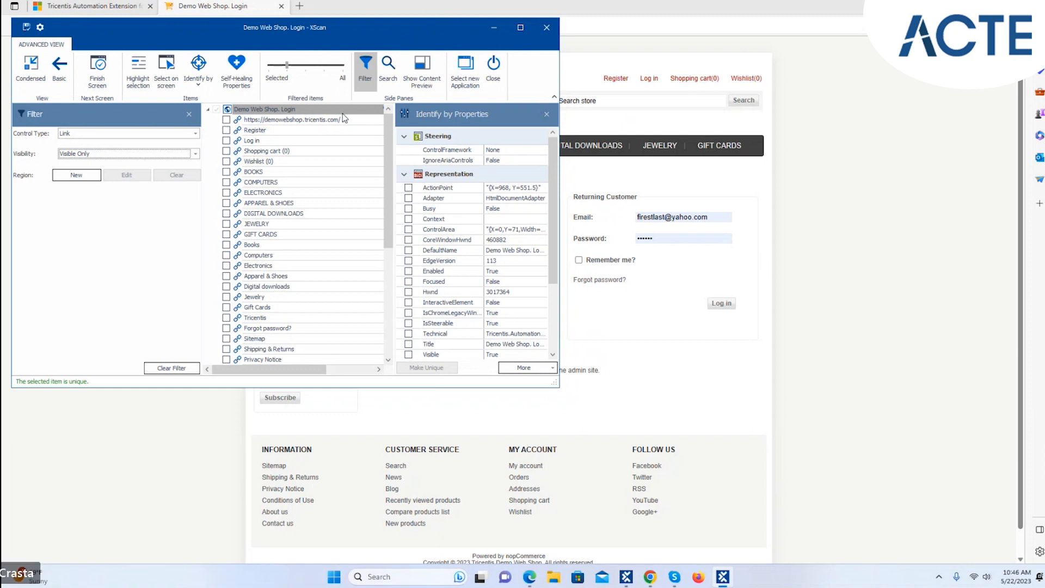
Replace the Filter pane with the Search pane and search the scanned controls for "computer"
left_click(366, 75)
left_click(386, 76)
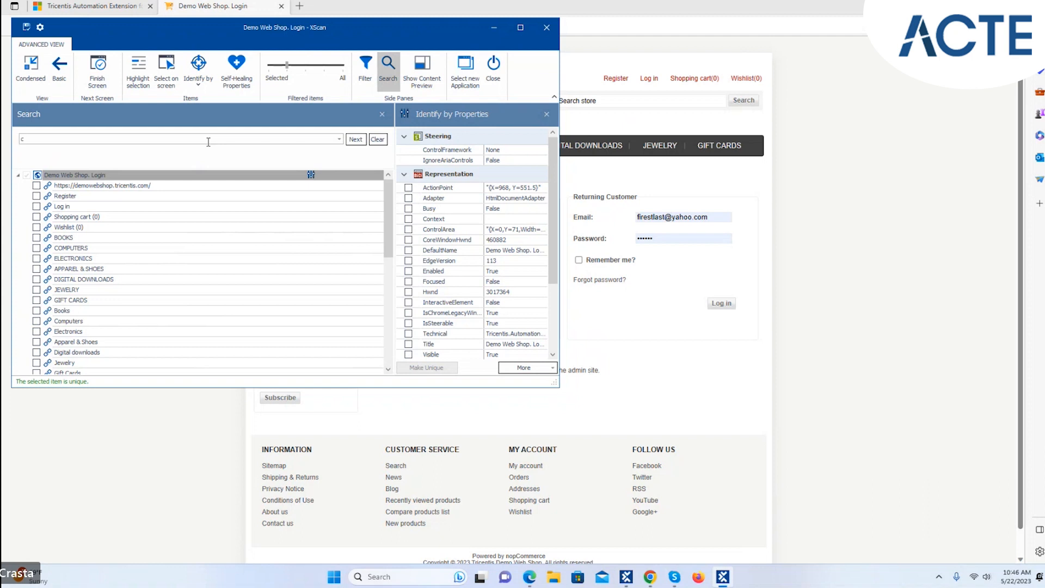
type("omputer")
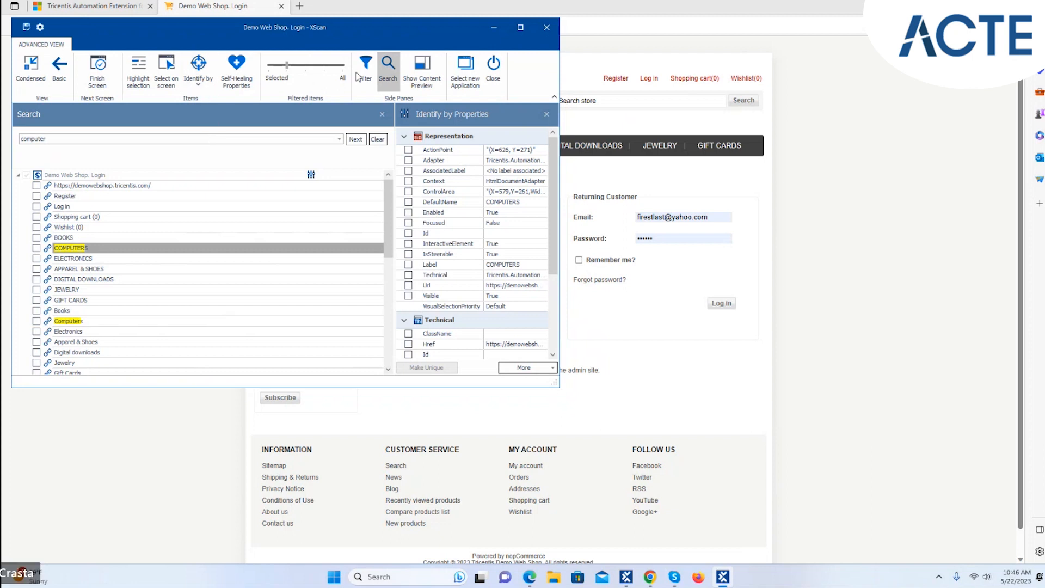
Show the content preview for the COMPUTERS link and hide the Search pane
left_click(421, 70)
left_click(384, 84)
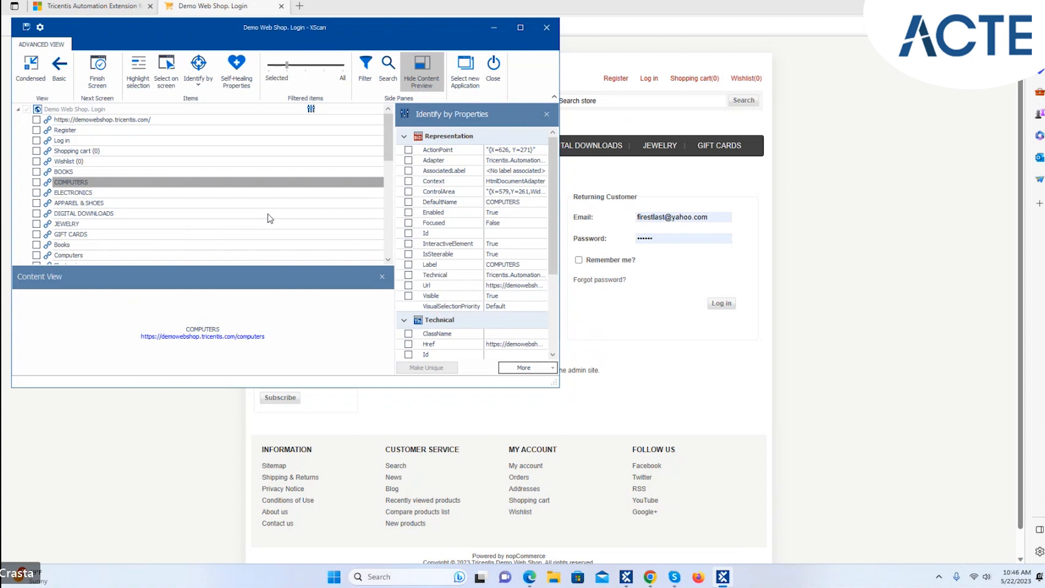
mouse_move(550, 223)
left_mouse_down()
mouse_move(548, 288)
mouse_move(549, 221)
left_mouse_up()
Reset the Control Type filter to include all types and hide the Filter pane
left_click(369, 66)
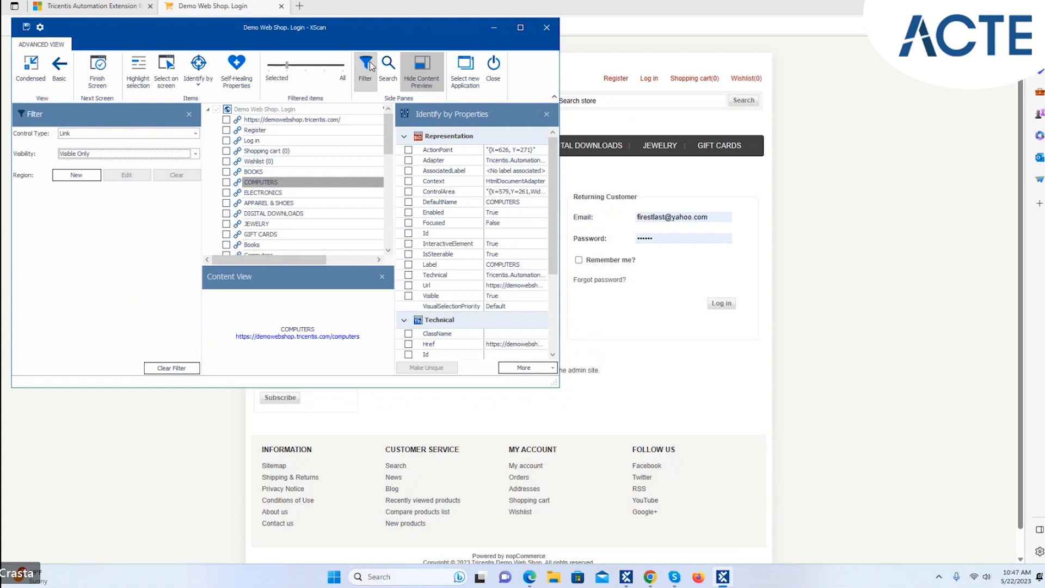
left_click(195, 133)
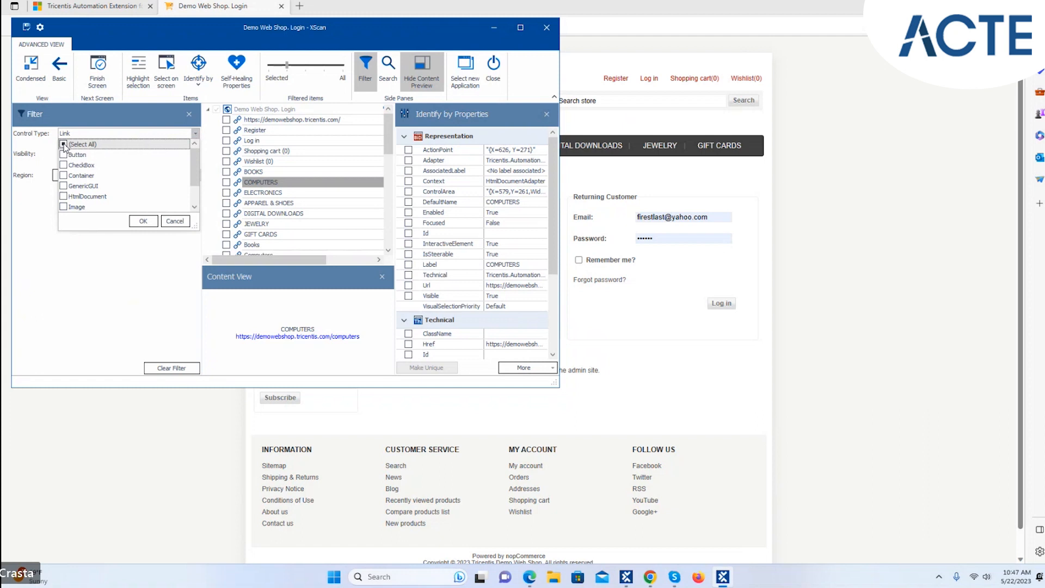
left_click(143, 221)
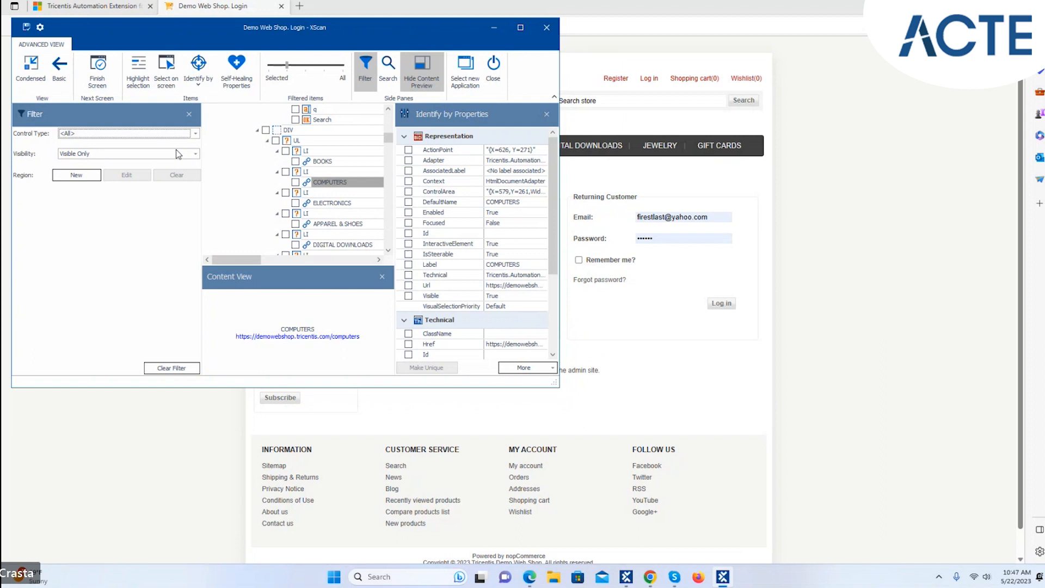
left_click(366, 71)
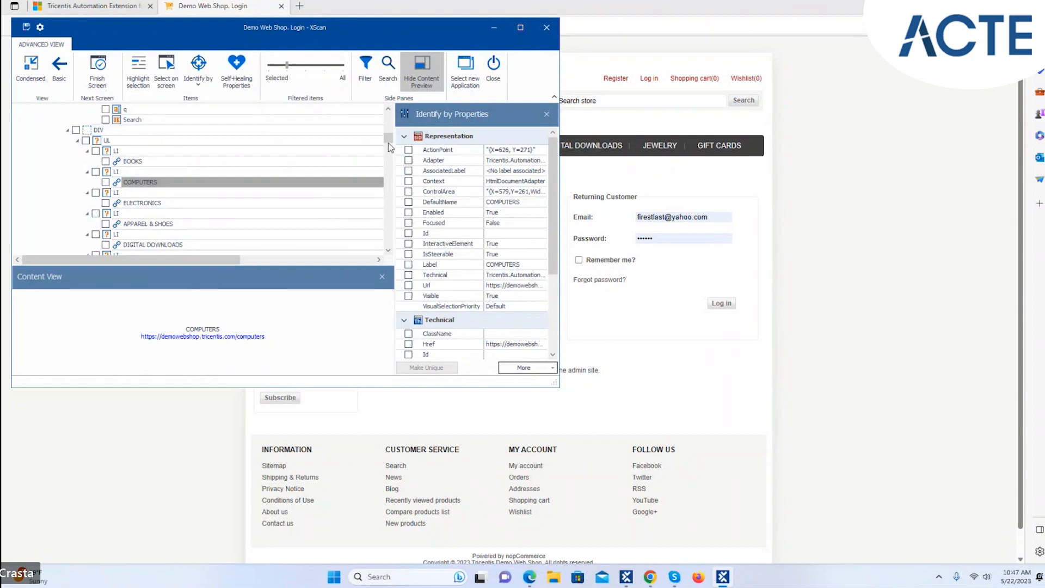
Select the Tricentis Demo Web Shop image near the top of the control tree to preview its content
left_click_drag(388, 139, 391, 125)
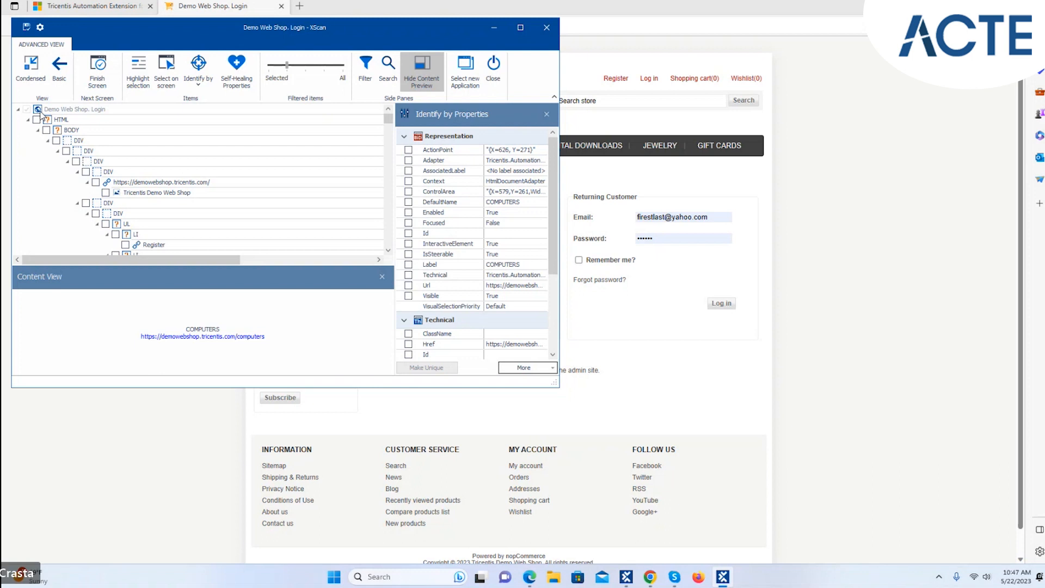
left_click(144, 196)
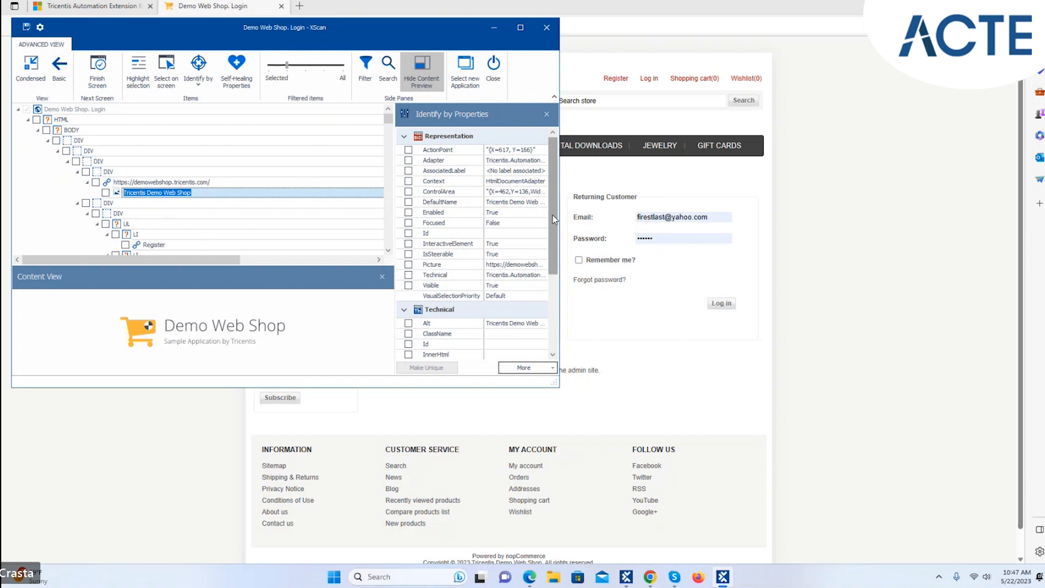
left_click_drag(553, 214, 564, 142)
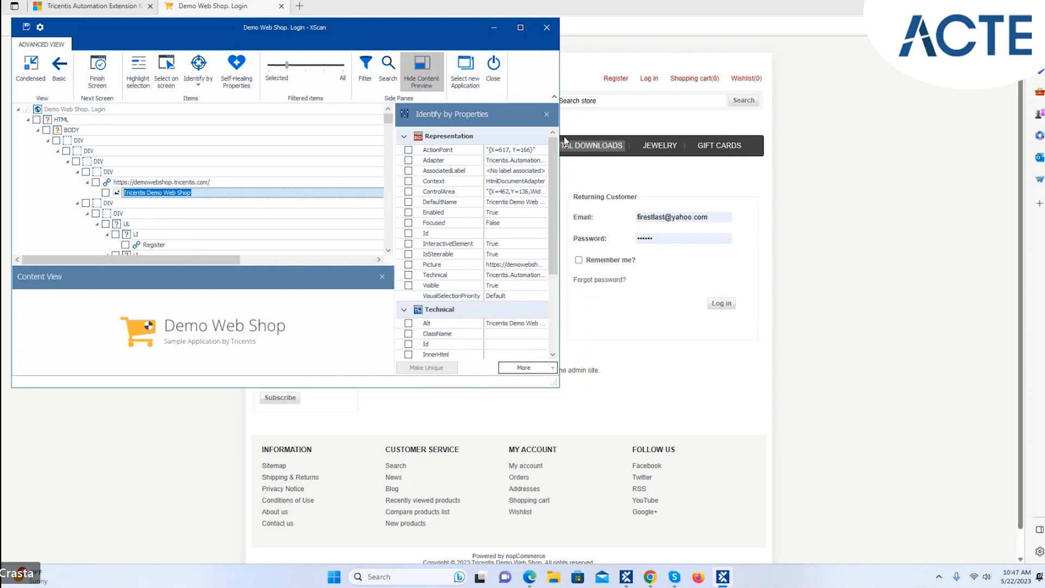
Toggle the image's content preview, examine its Technical and Transition properties, and leave the preview hidden
left_click(420, 76)
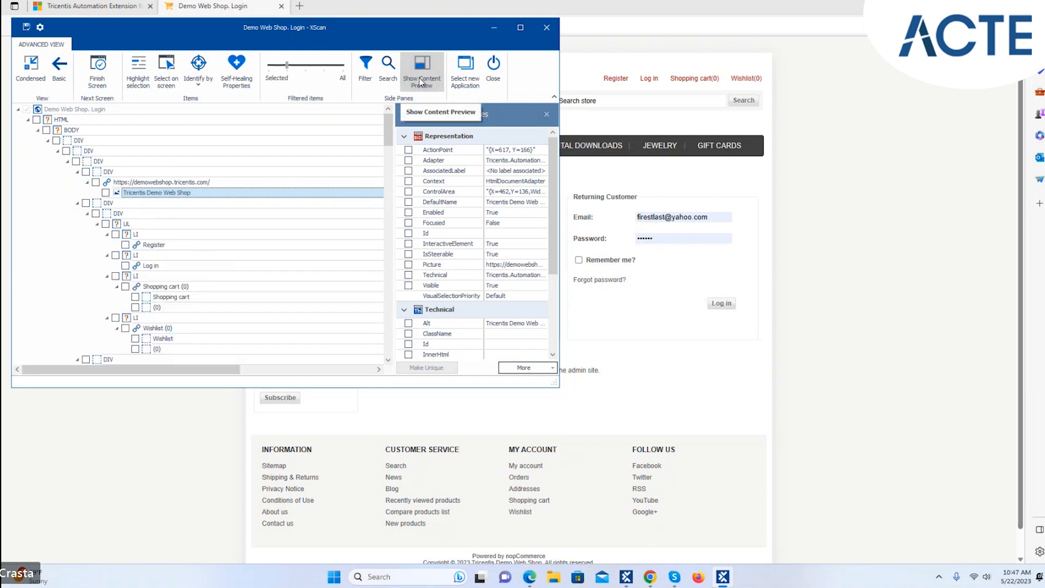
left_click_drag(553, 155, 571, 132)
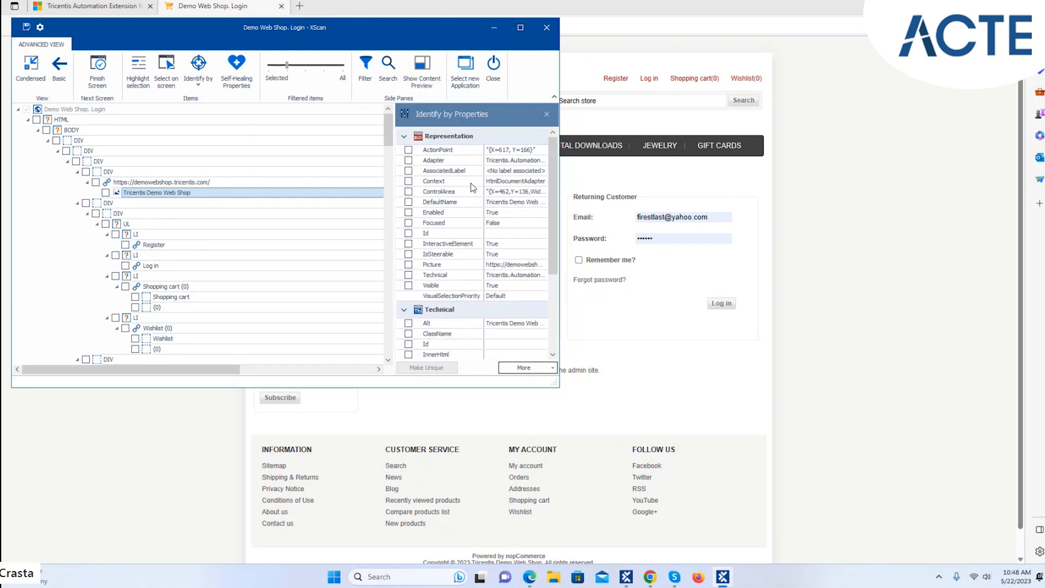
left_click(422, 72)
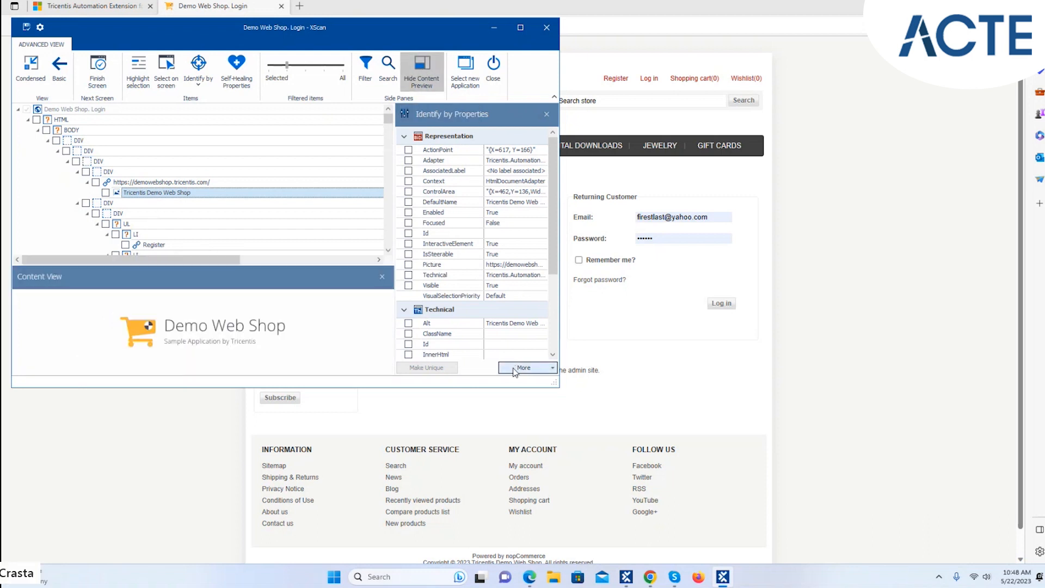
left_click_drag(550, 240, 551, 334)
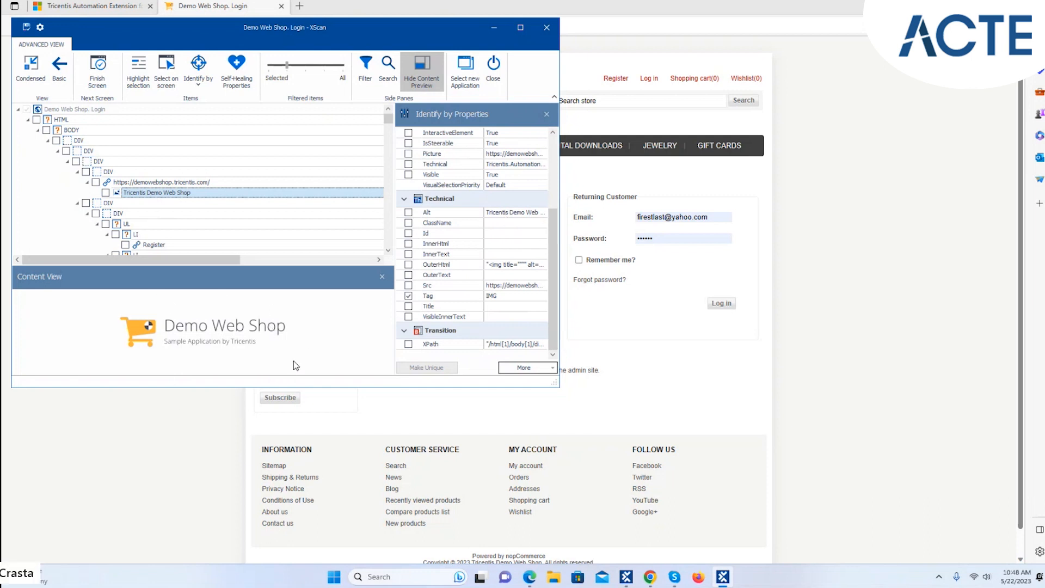
left_click(429, 73)
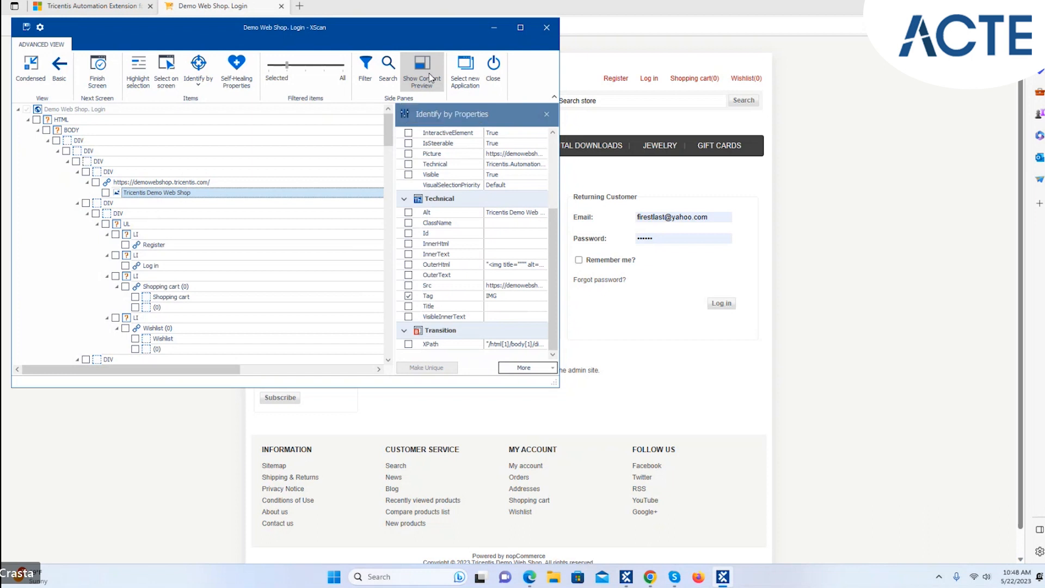
View the applications offered for a new scan, return without scanning, and view the Identify by options
left_click(466, 68)
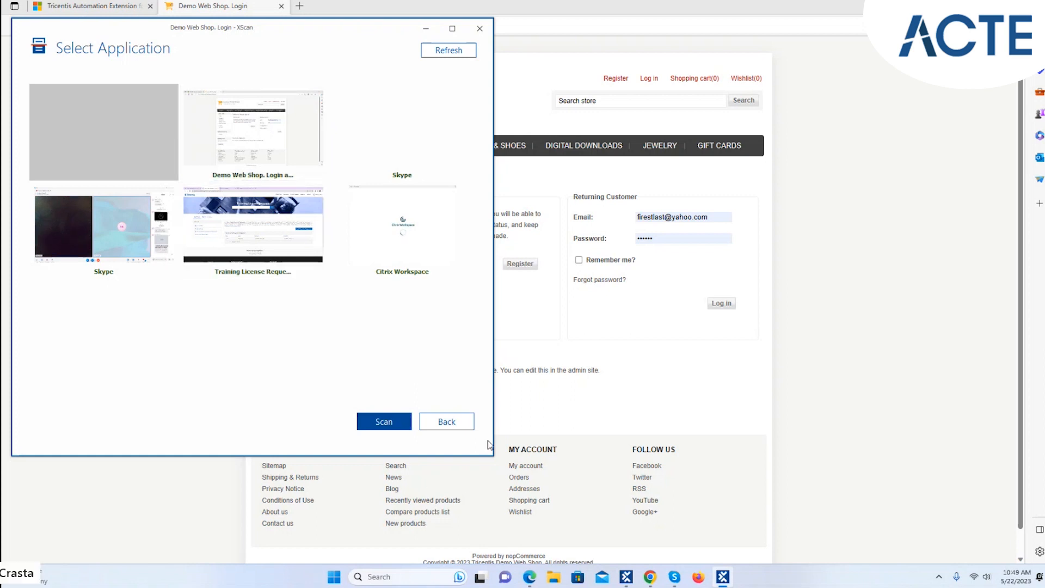
left_click(456, 424)
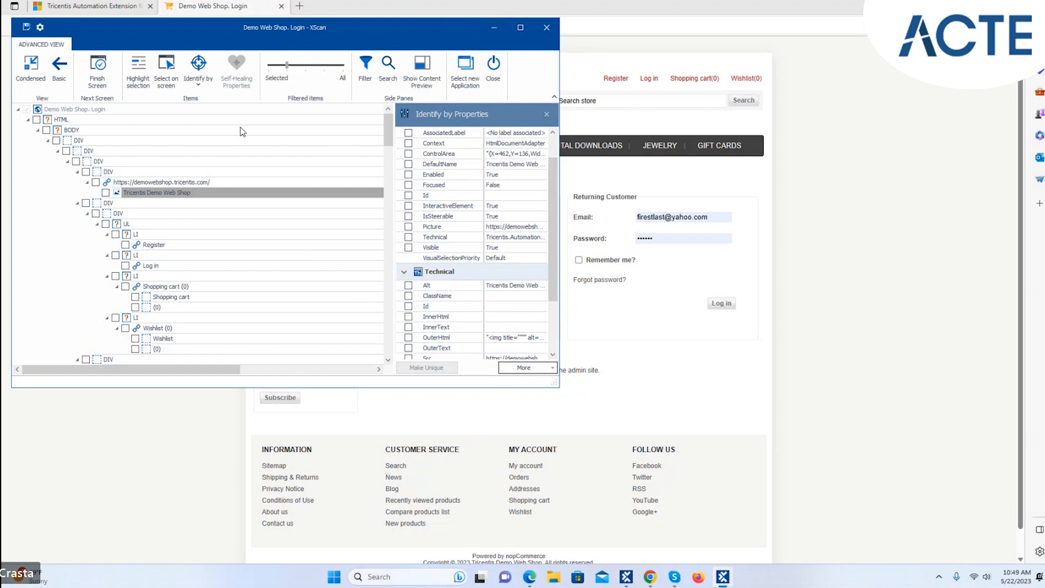
left_click(200, 80)
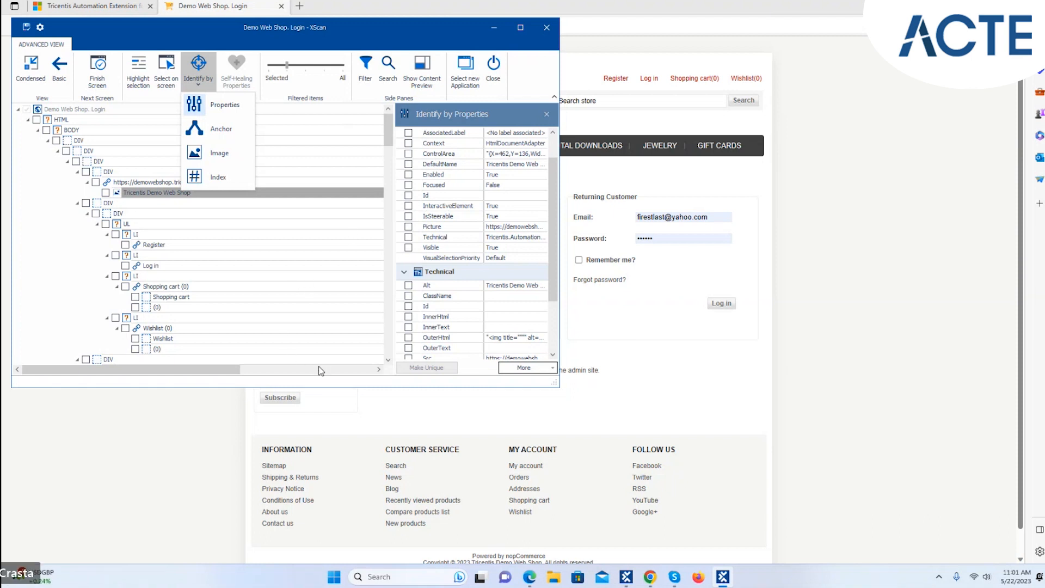
left_click(330, 381)
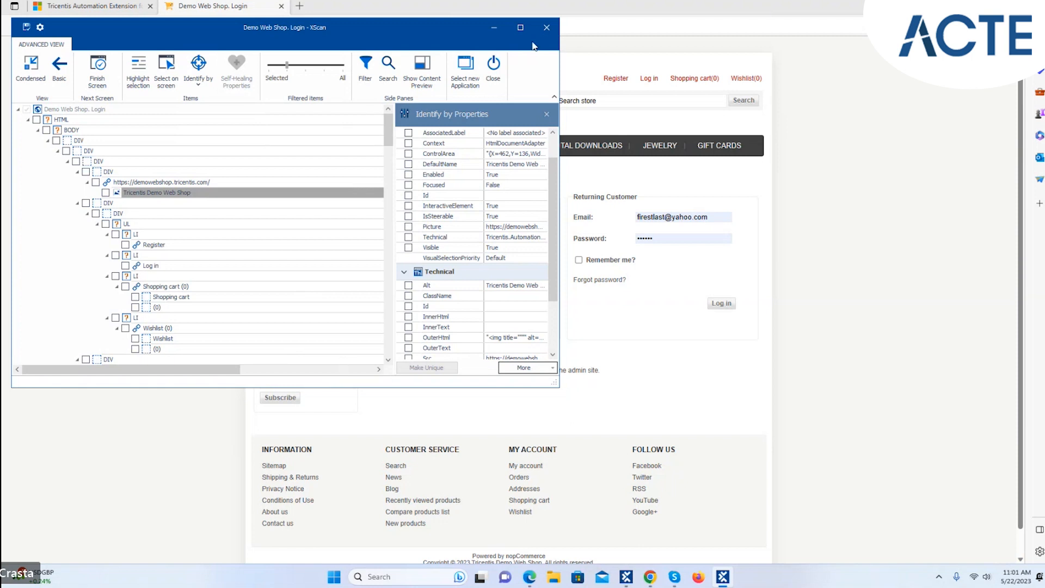
Turn on Select on screen and add the Email text box and the Email label from the login page
mouse_move(521, 31)
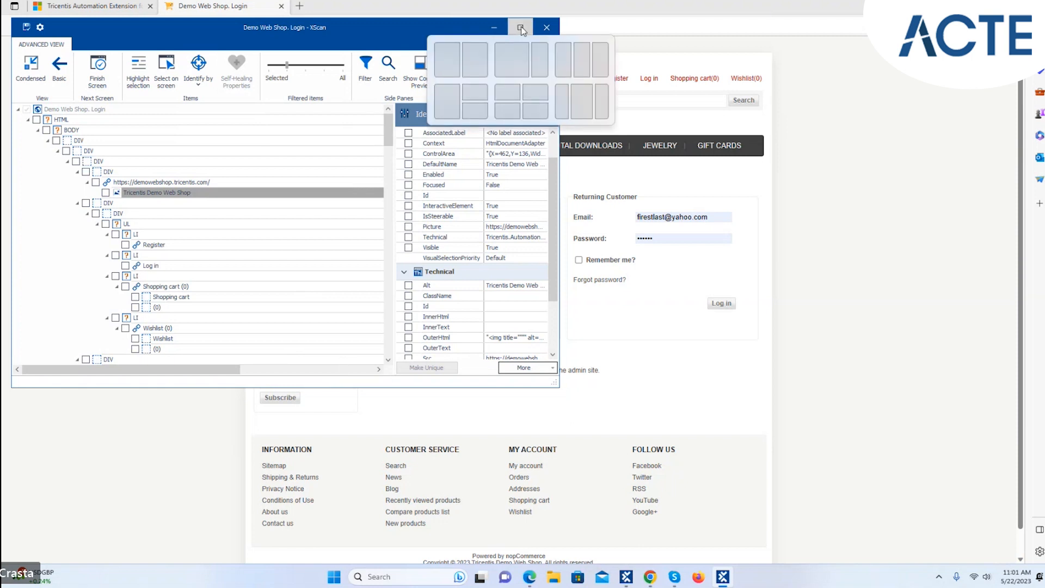
left_click(520, 28)
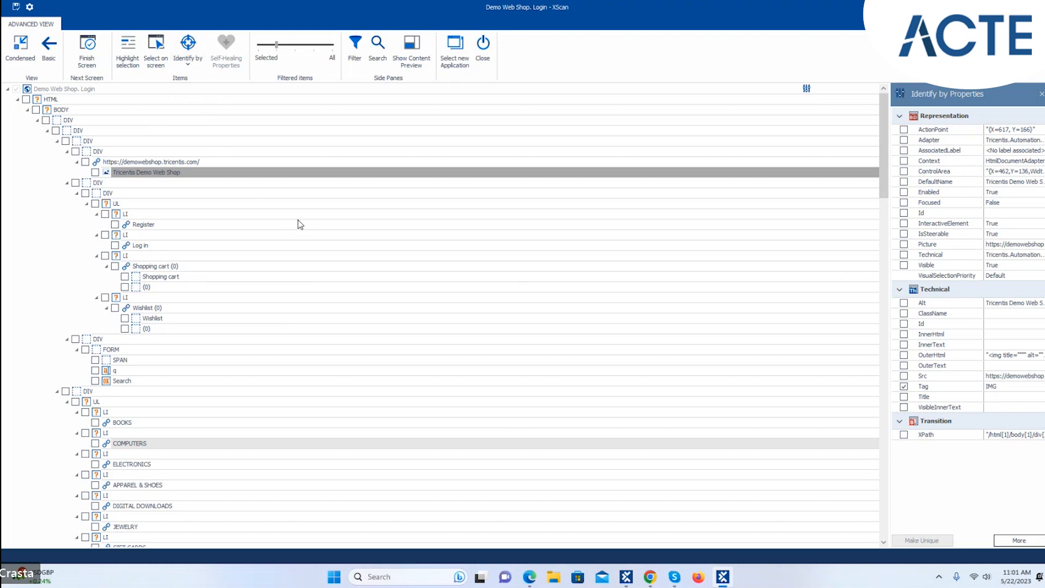
left_click(161, 54)
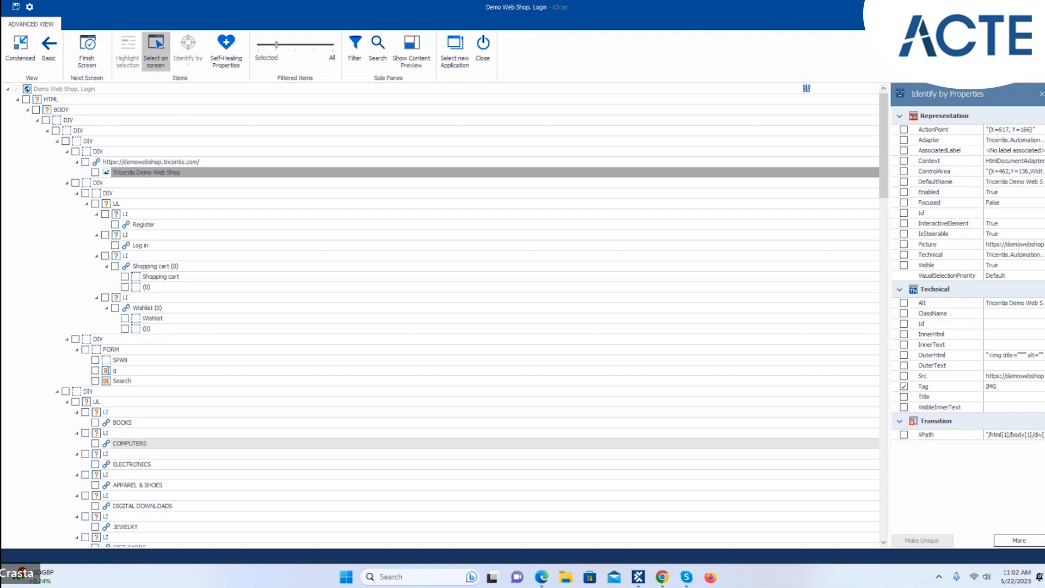
left_click(1014, 7)
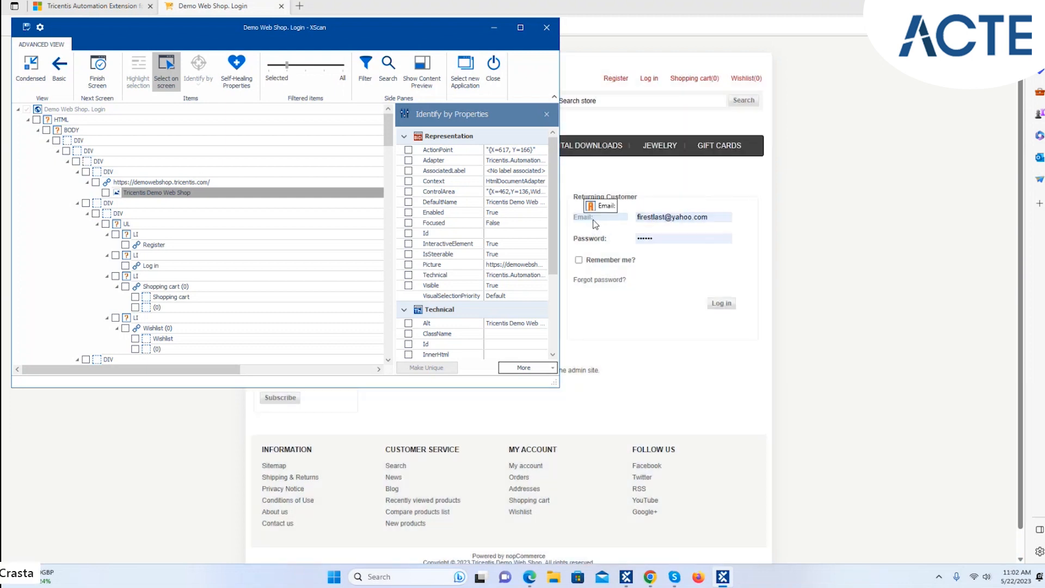
left_click(647, 223)
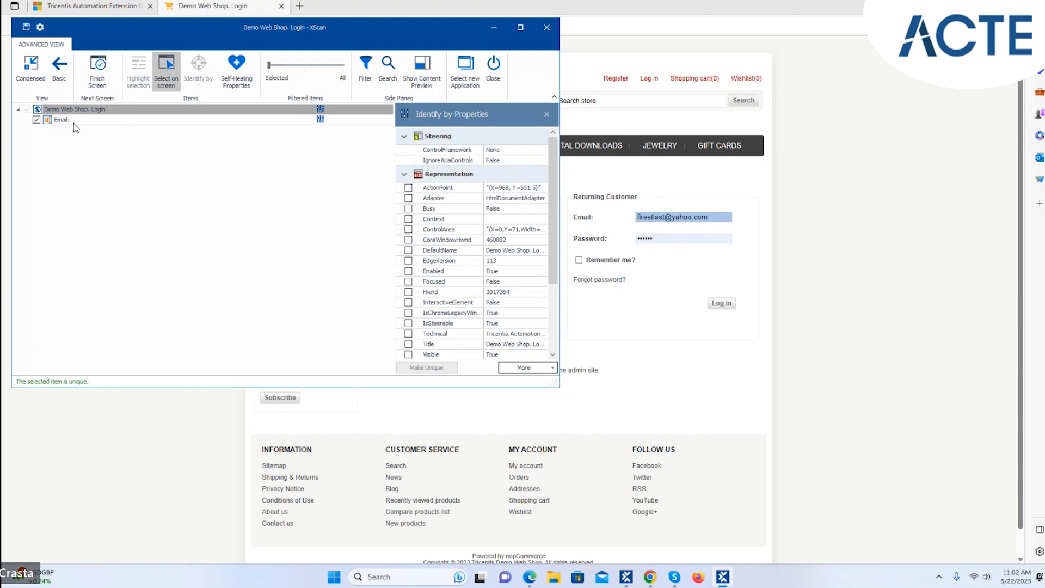
left_click(589, 223)
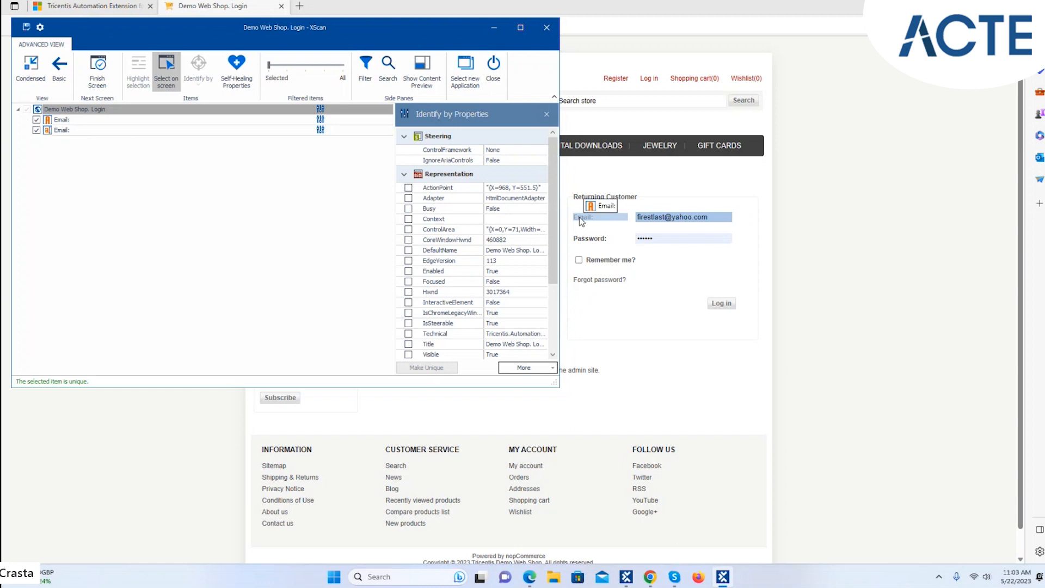
Add the Password text box and the Log in button from the login page, and deselect the Email label
left_click_drag(58, 135, 704, 220)
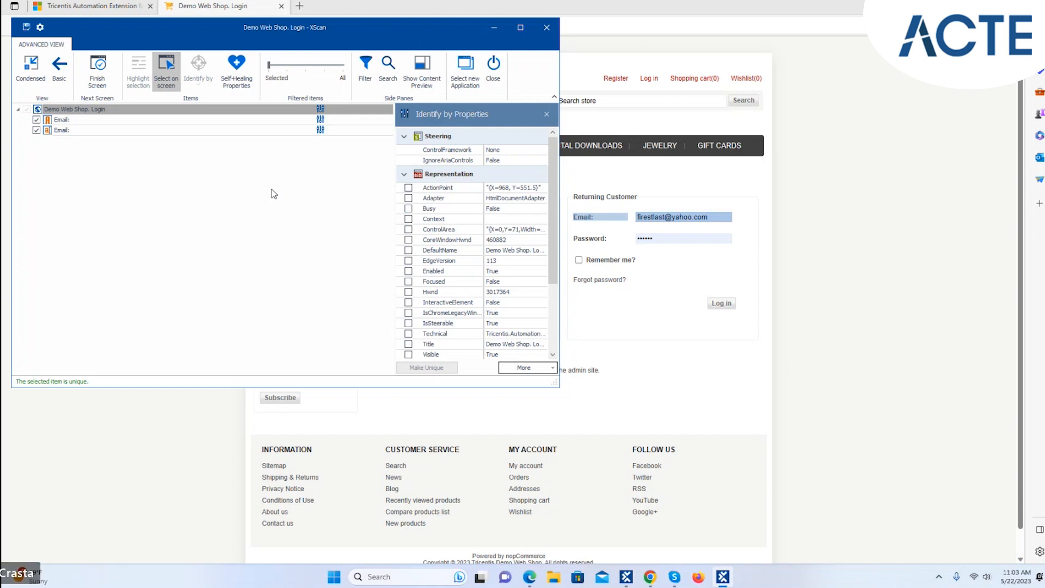
left_click(688, 242)
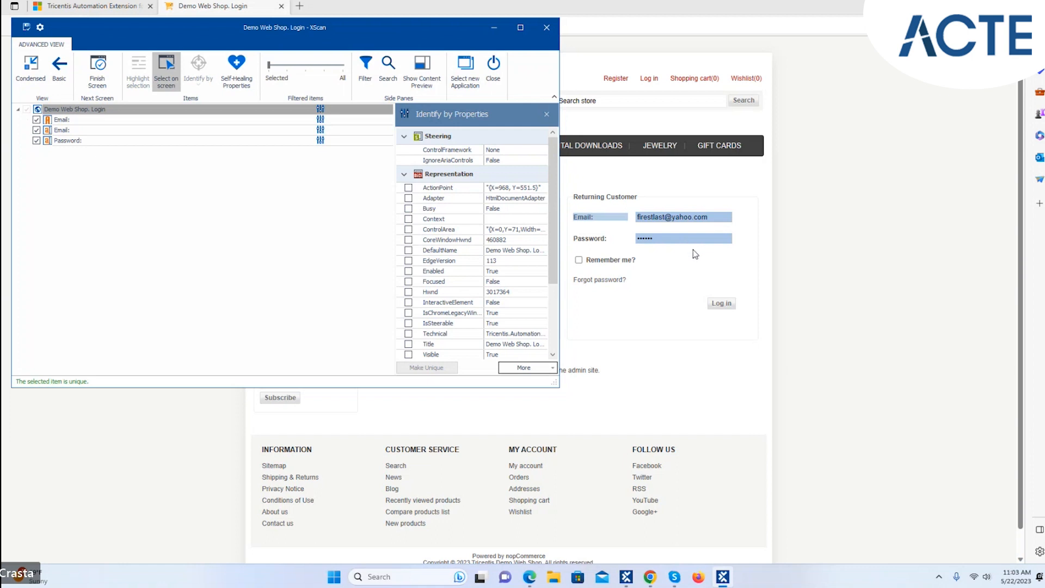
left_click(723, 306)
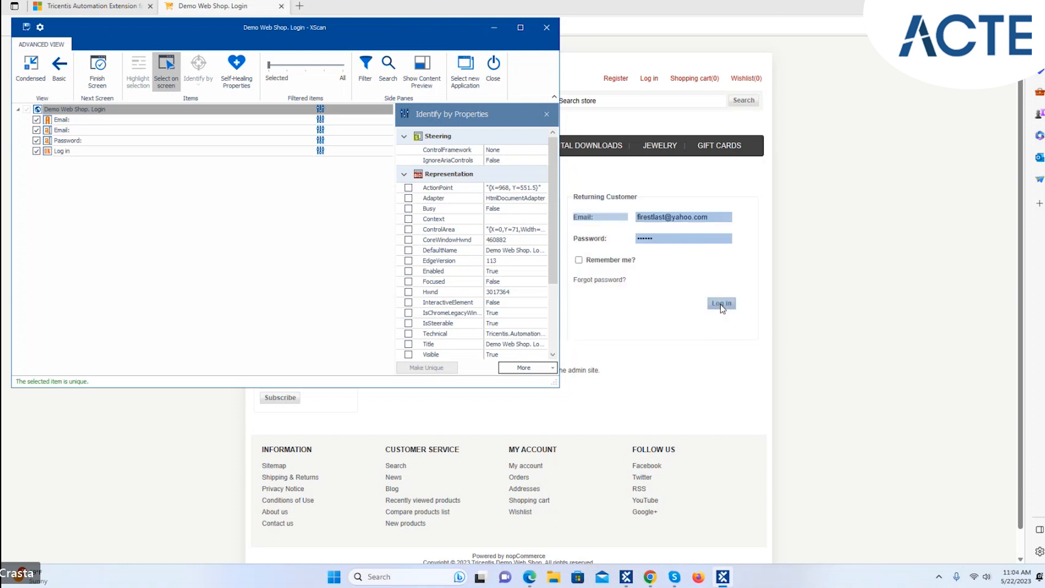
left_click(36, 121)
left_click(36, 119)
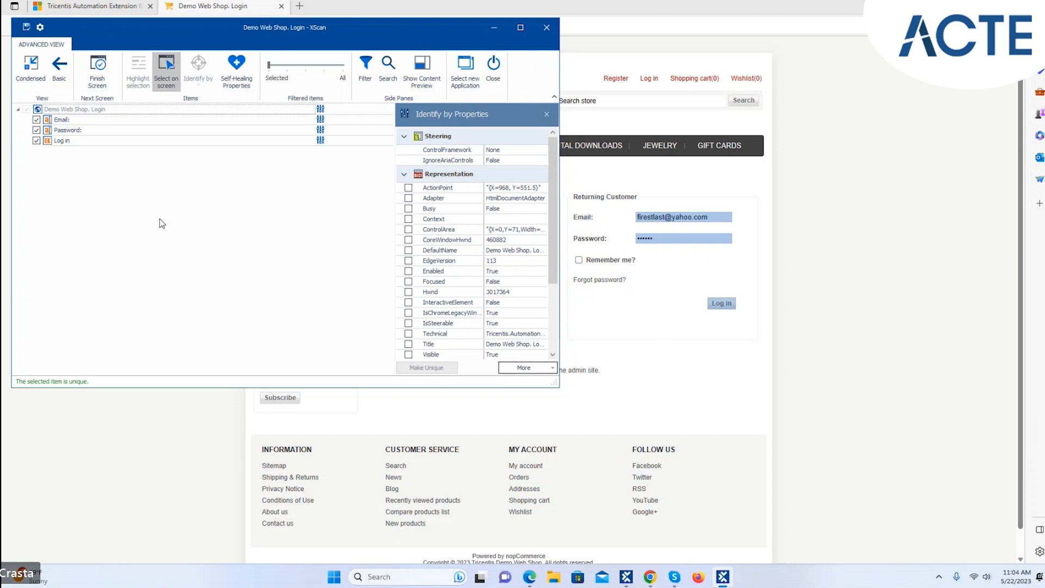
Select the Email text box and examine its Steering, Representation, Technical and Transition properties
left_click(116, 119)
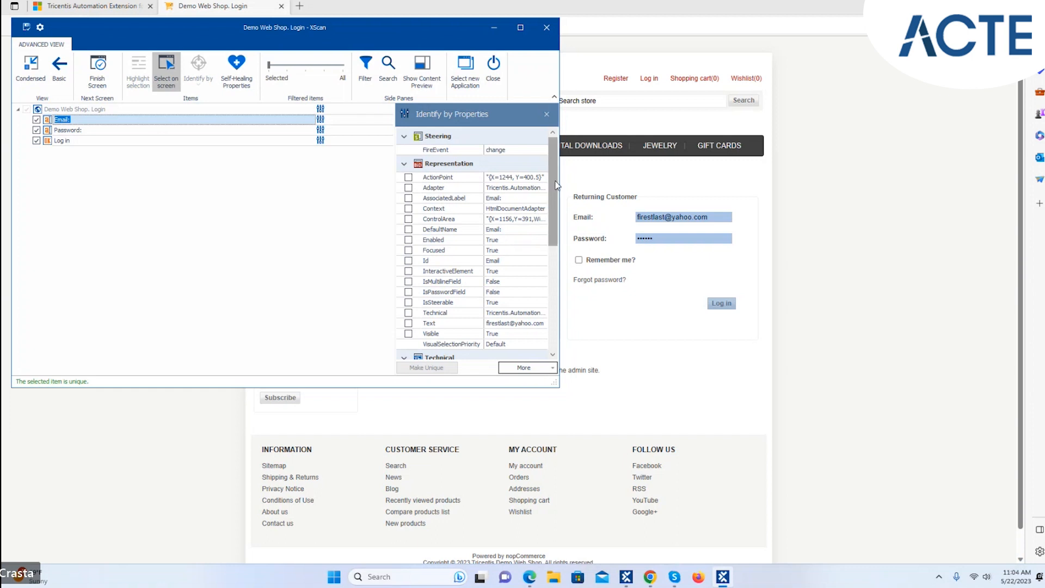
left_click_drag(556, 183, 560, 216)
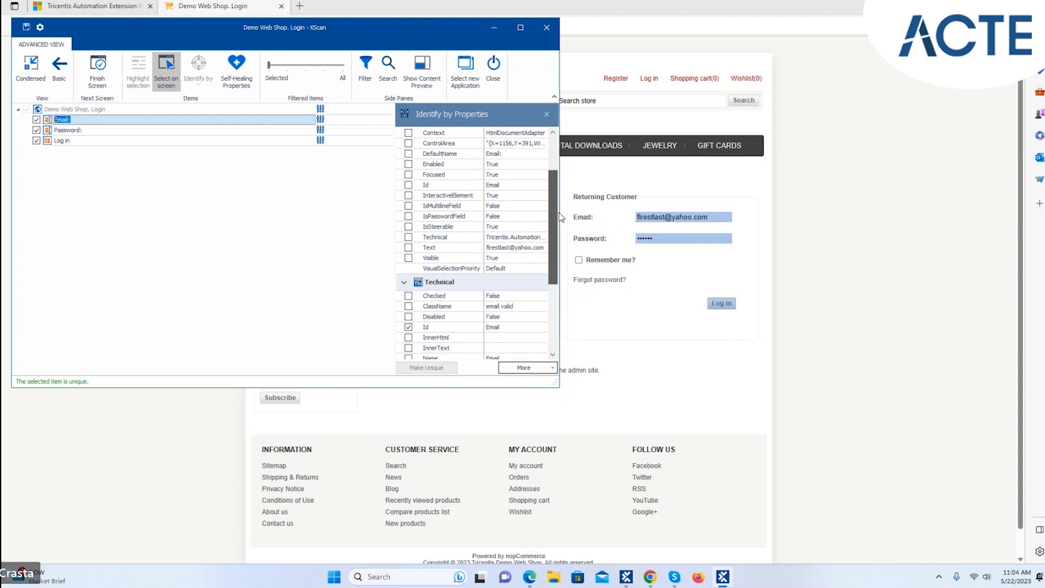
left_click_drag(561, 217, 562, 158)
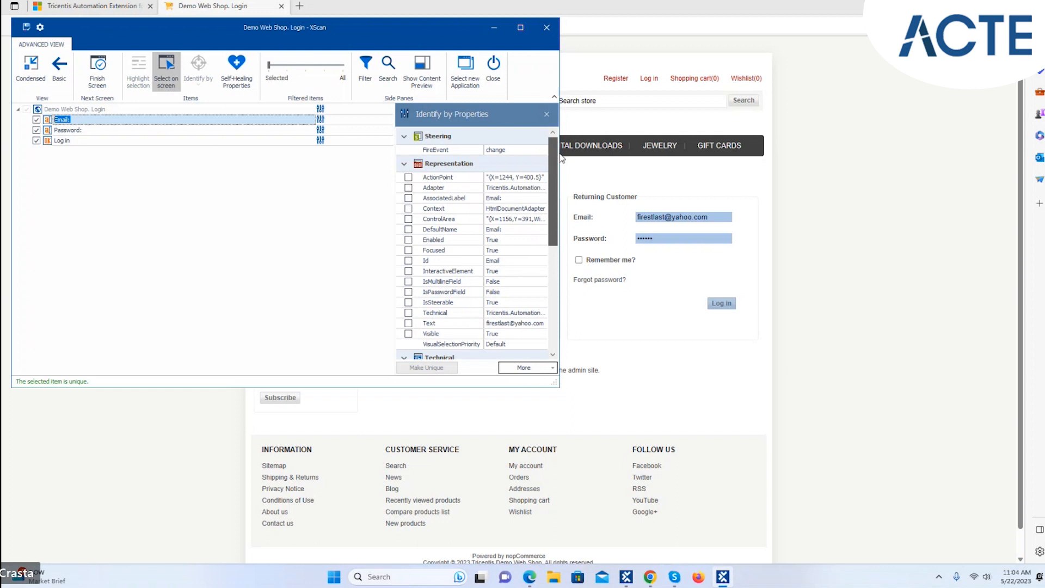
left_click_drag(551, 158, 554, 180)
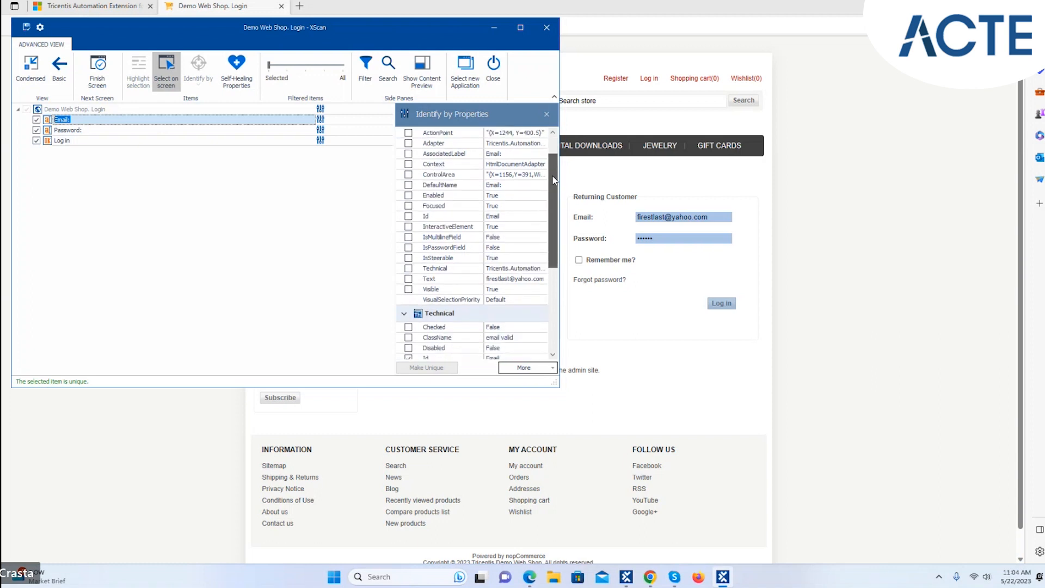
left_click_drag(553, 180, 555, 235)
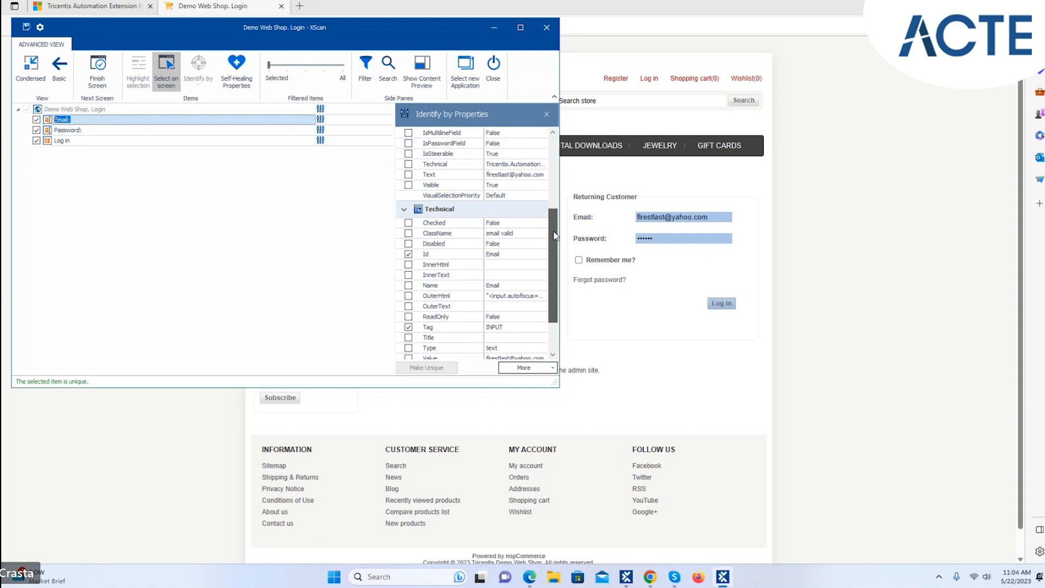
left_click_drag(555, 235, 556, 258)
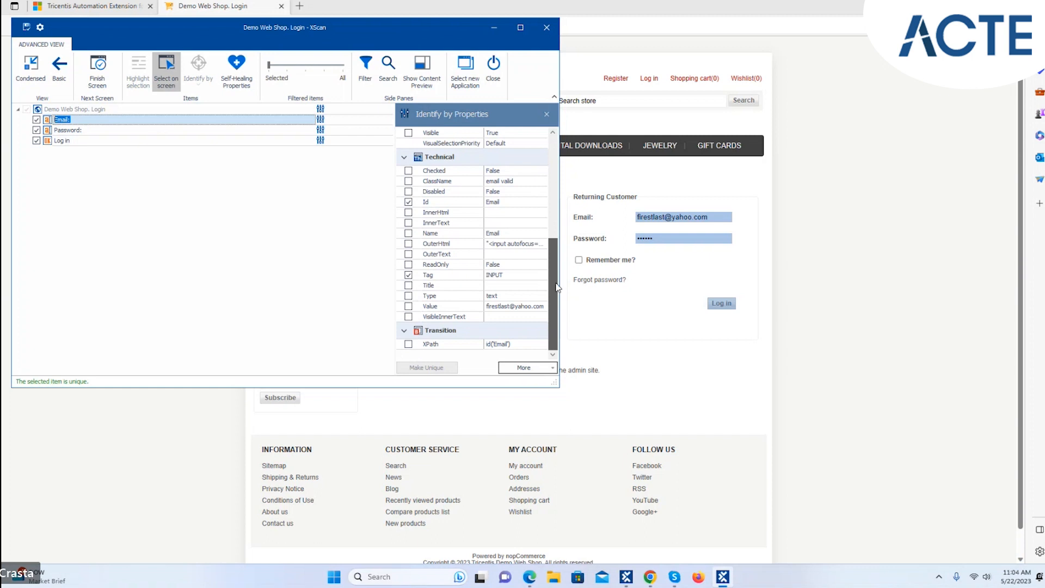
left_click_drag(556, 288, 560, 142)
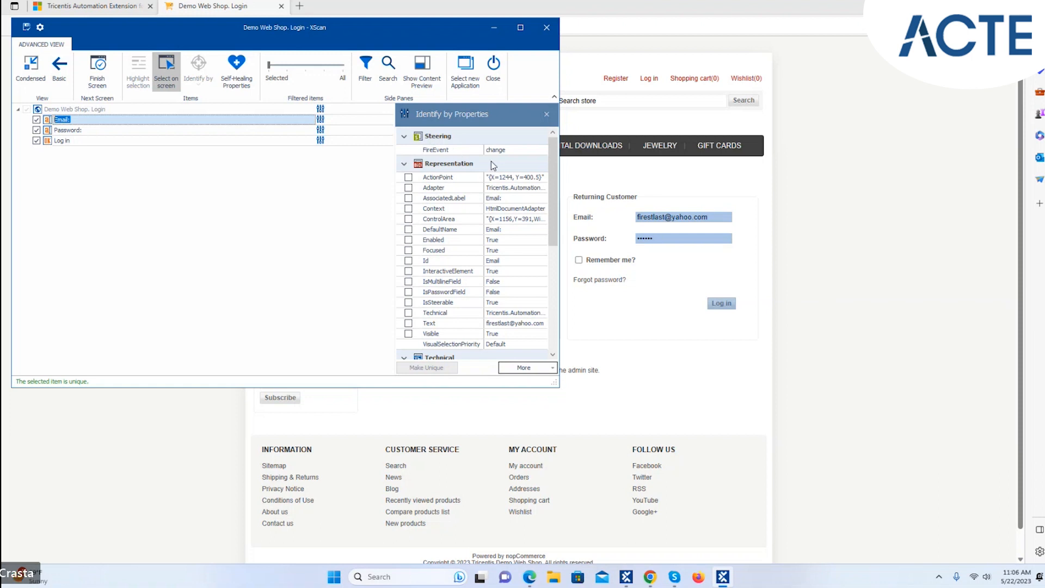
left_click_drag(552, 176, 548, 278)
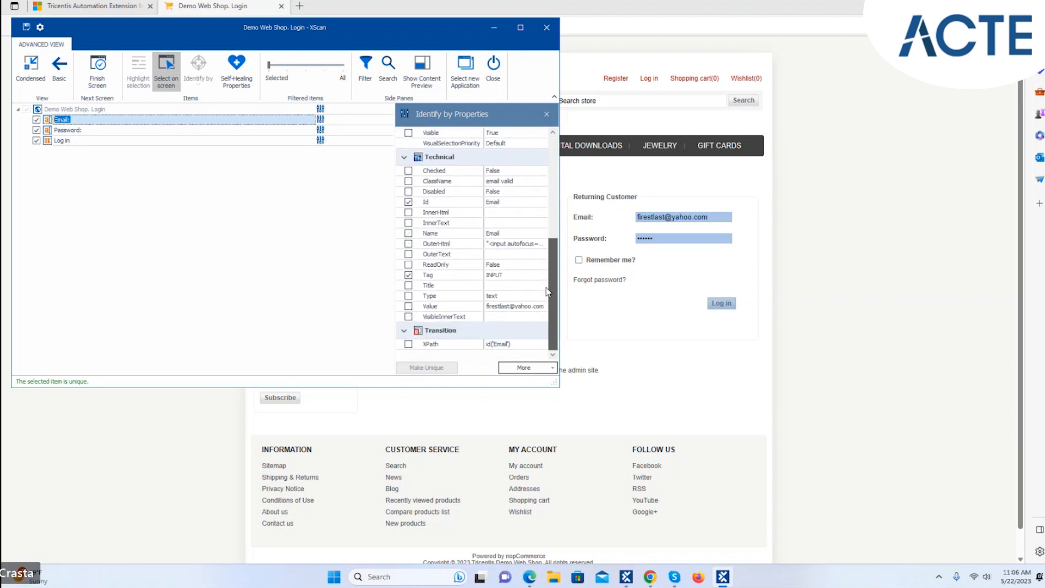
left_click_drag(549, 283, 555, 127)
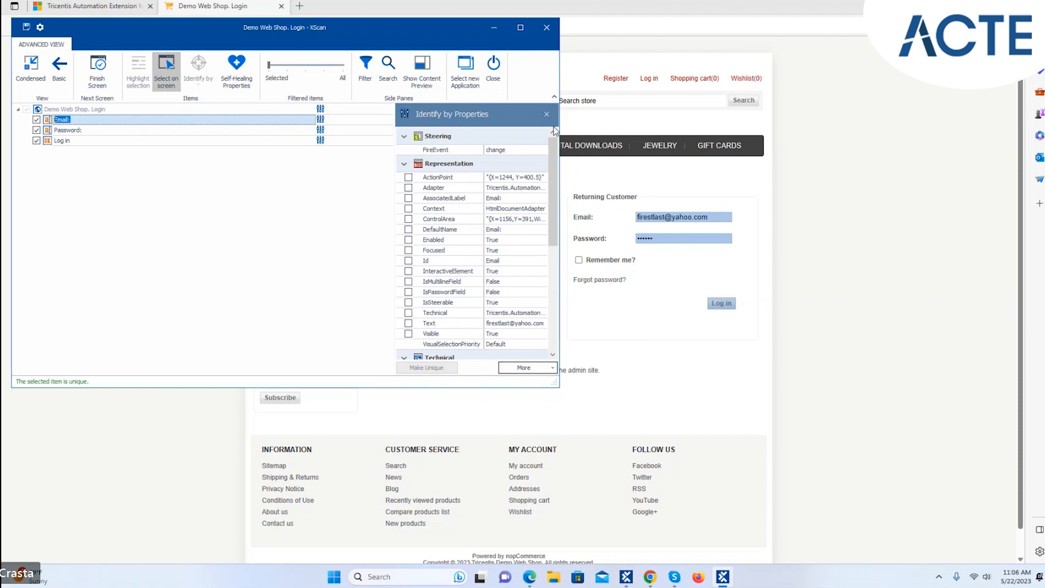
Remove Tag from the Email text box's identifying properties, leaving Id as its only identifier
left_click_drag(552, 146, 547, 251)
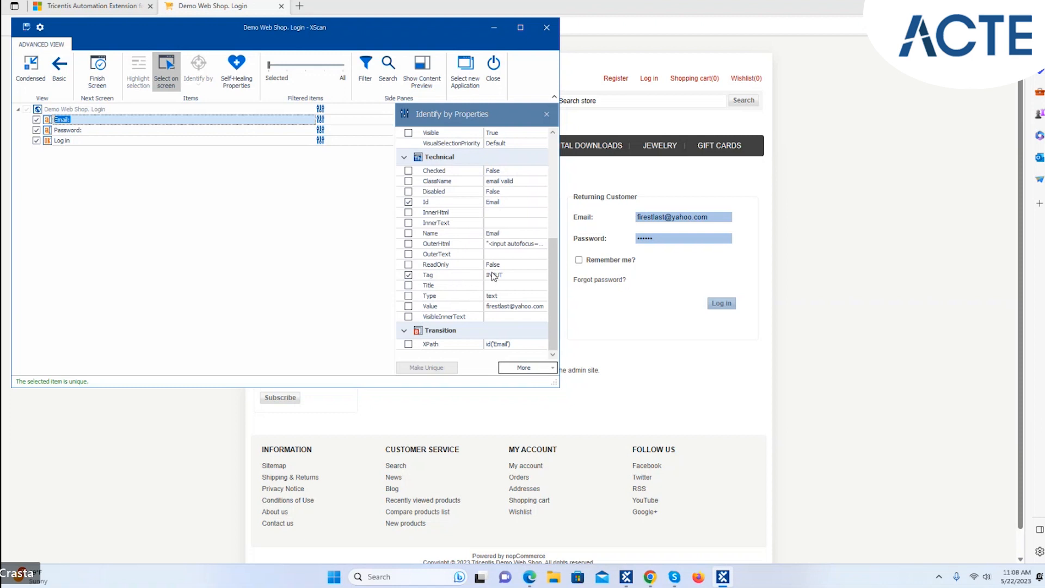
left_click(409, 276)
left_click(408, 275)
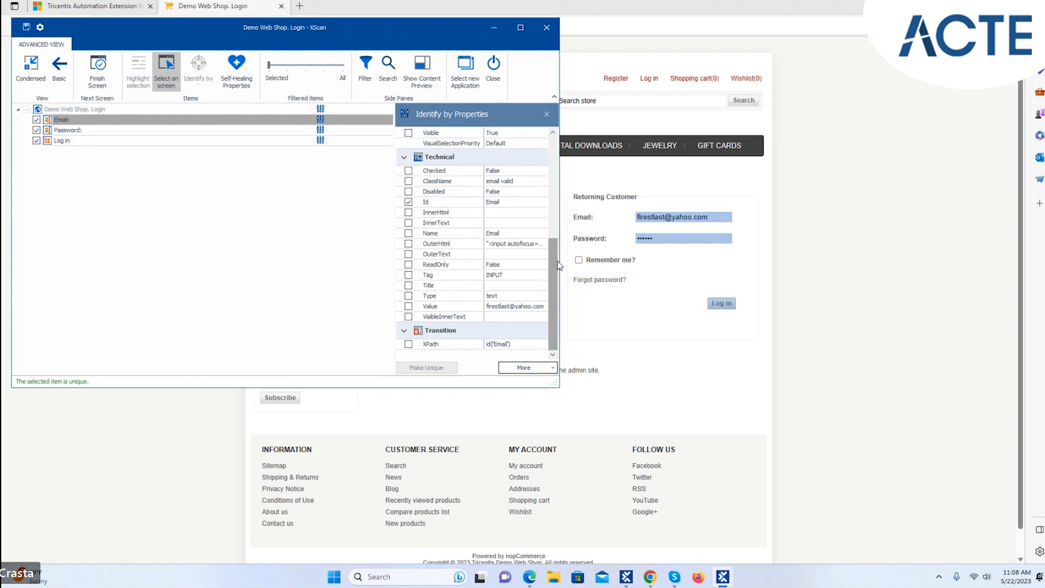
Compare the Technical properties of the Email and Password text boxes, and view the Password box's full OuterHtml value
left_click_drag(556, 252, 556, 243)
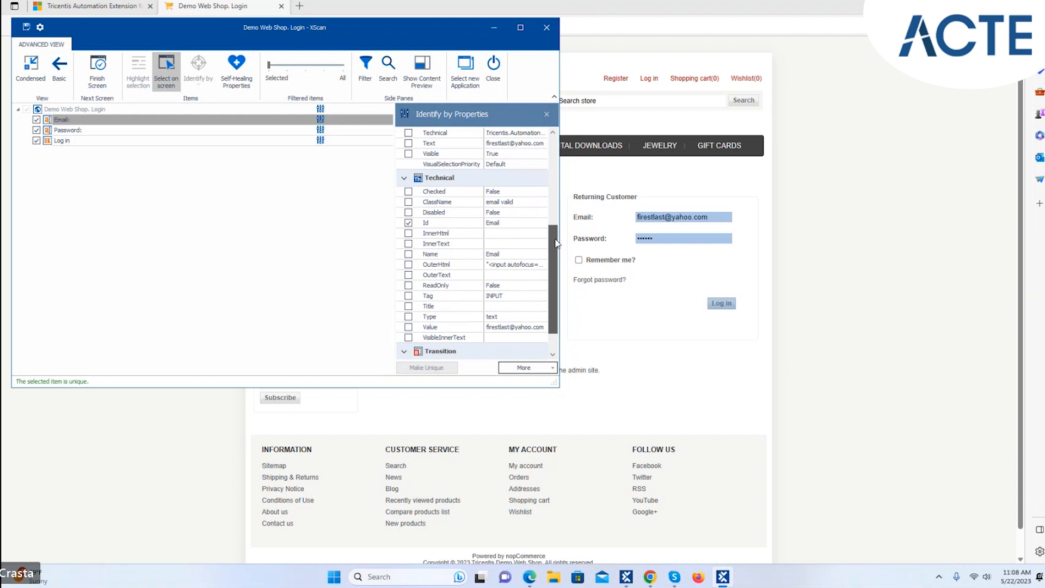
left_click(130, 131)
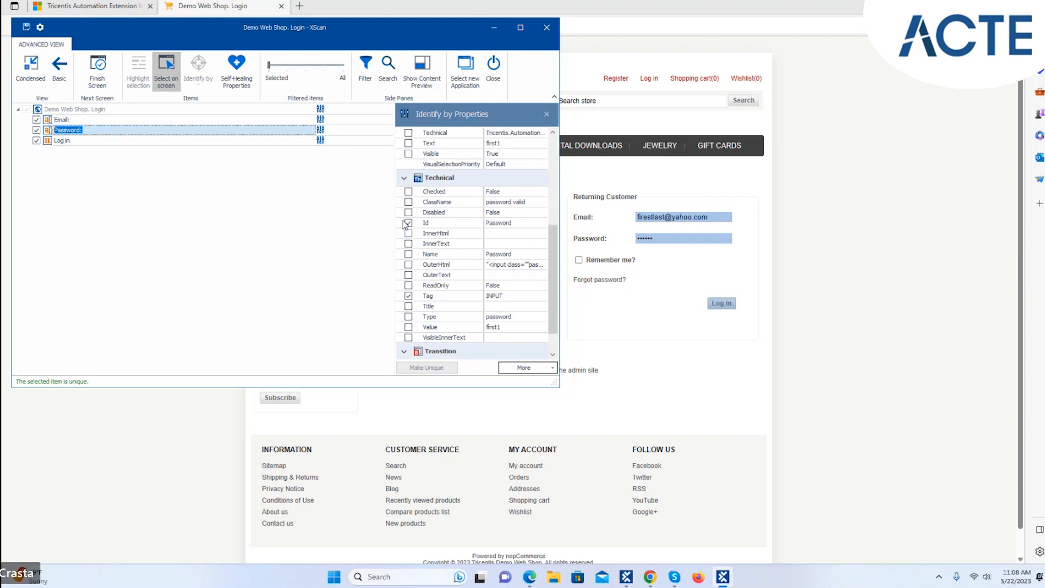
left_click(141, 119)
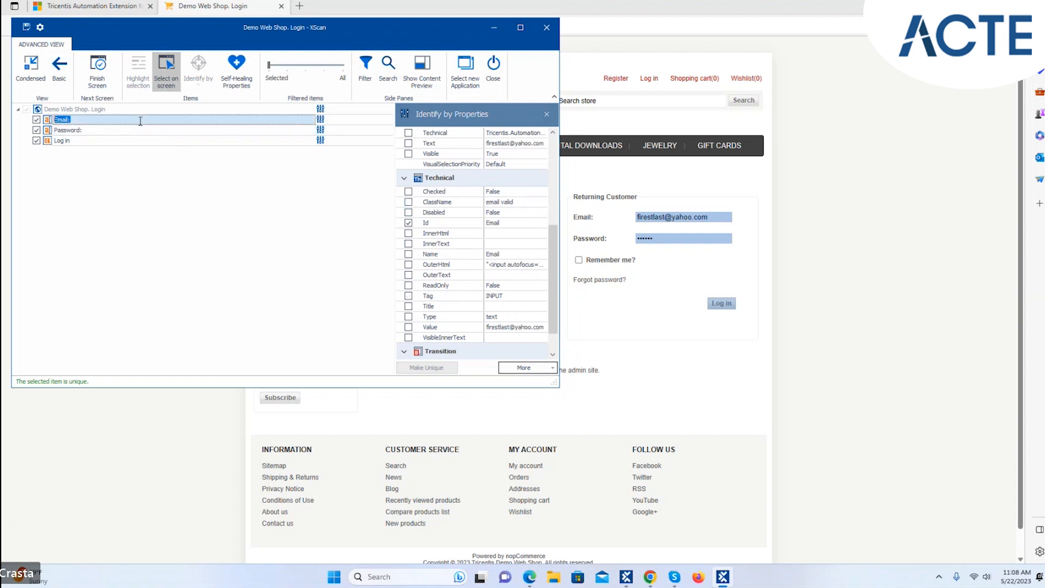
left_click(137, 130)
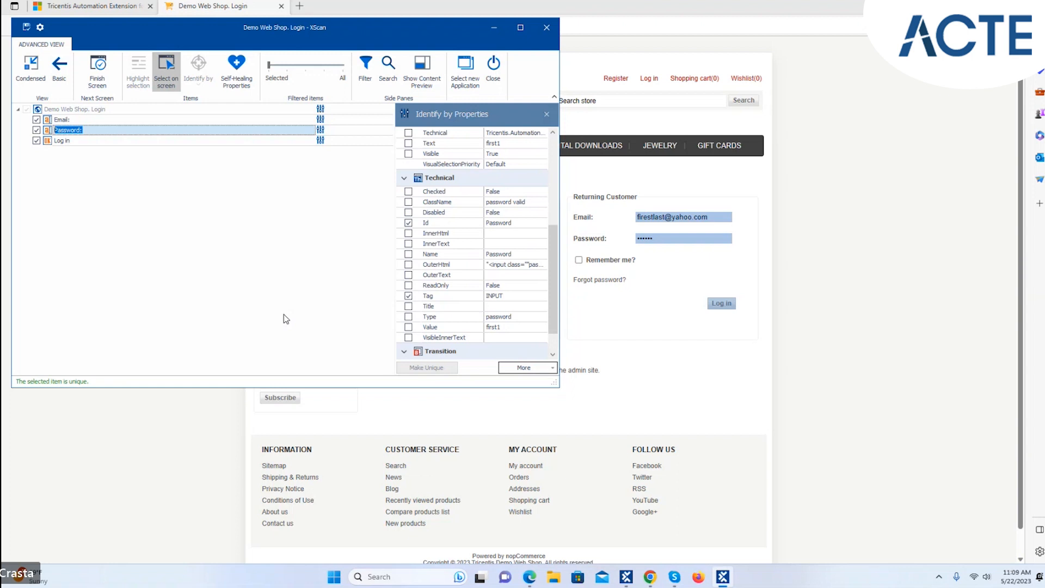
left_click(499, 265)
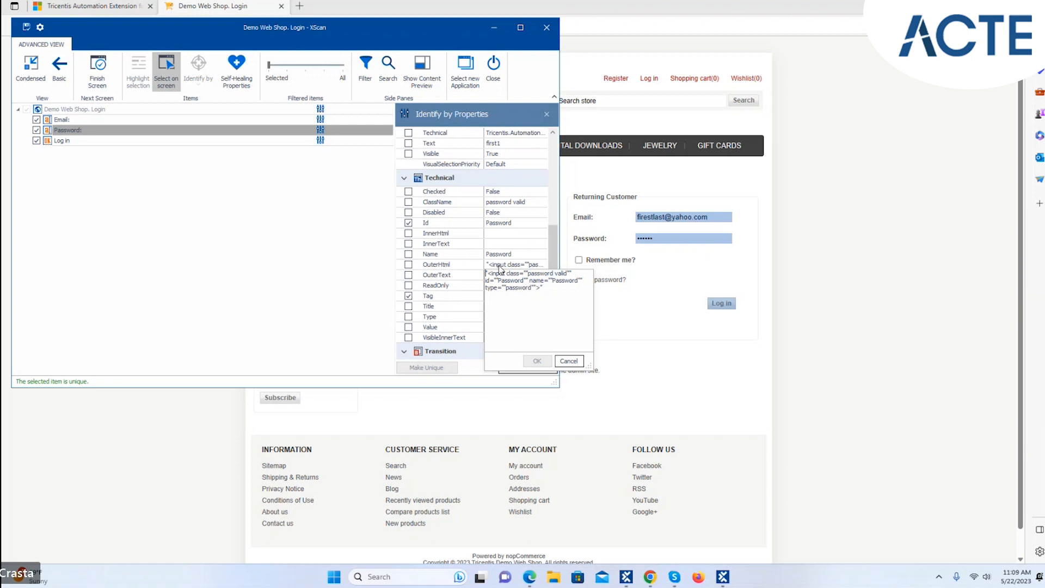
left_click(282, 210)
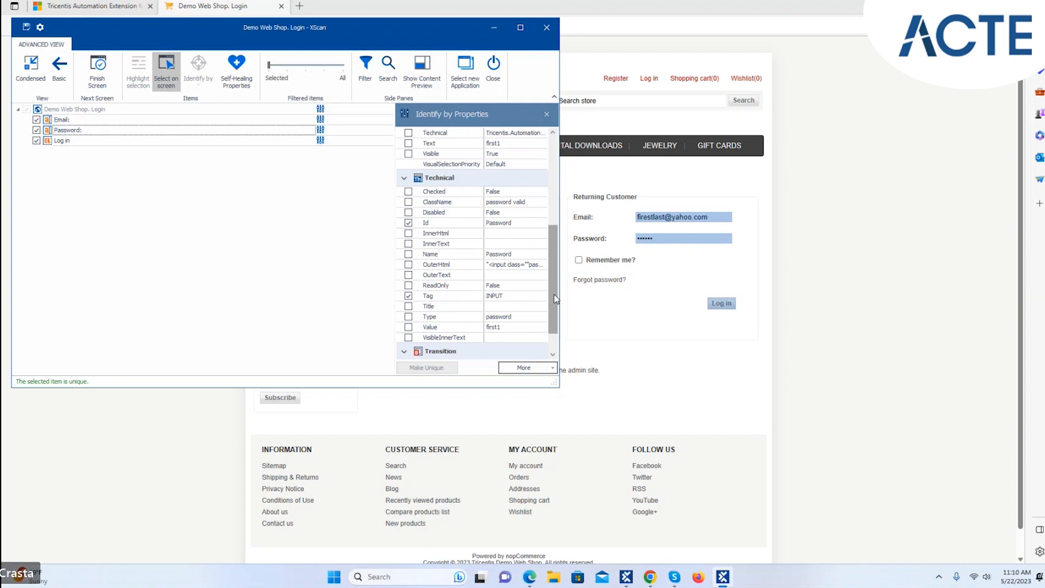
Test the Log in button's identification without Value, restore Value and remove Tag so that only Value identifies it
left_click(71, 141)
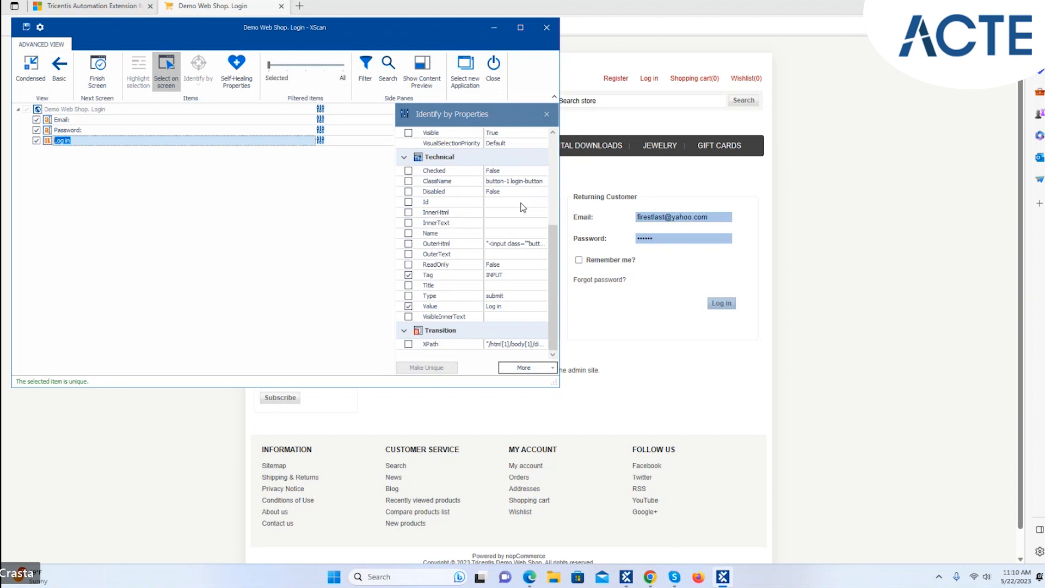
left_click(408, 307)
left_click(409, 307)
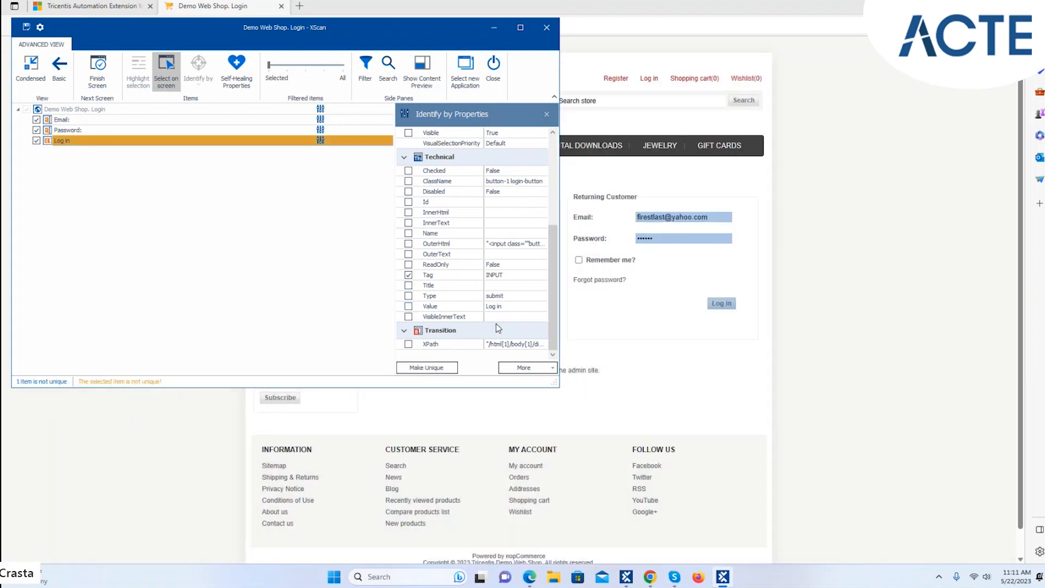
left_click(408, 306)
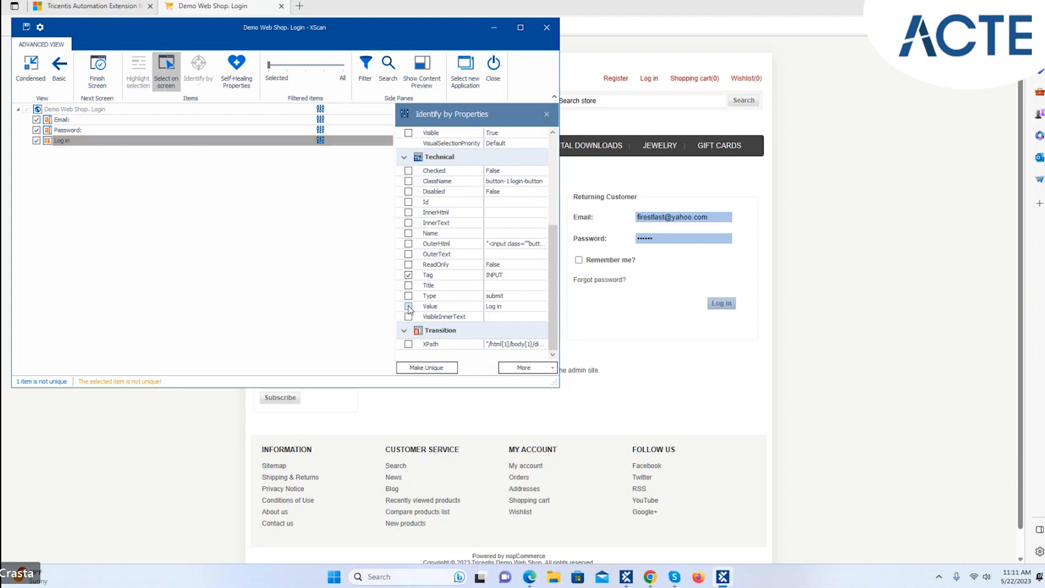
left_click(408, 276)
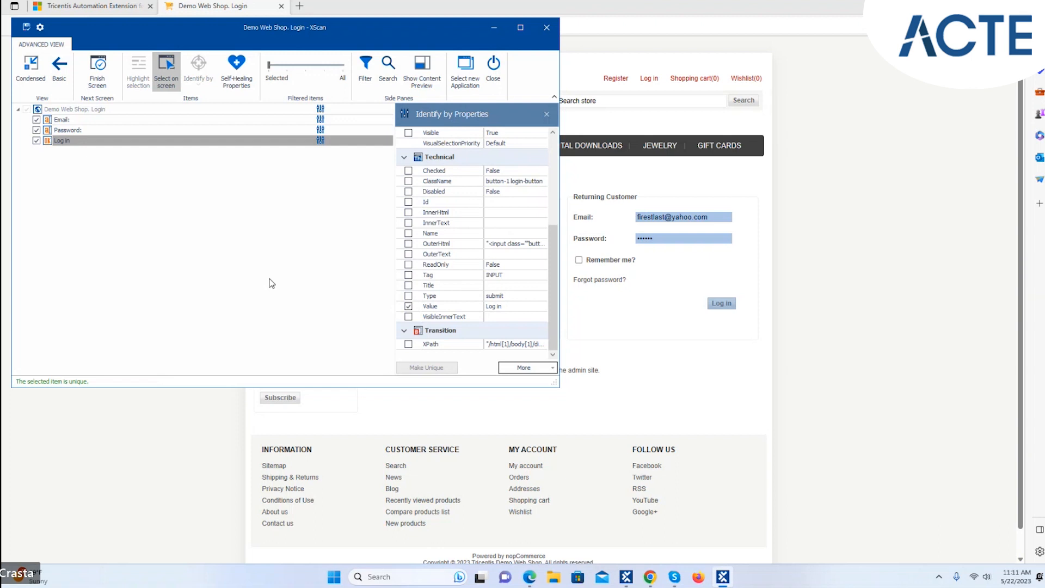
Turn off Select on screen, view the full login page behind XScan, and return to the scan
left_click(164, 76)
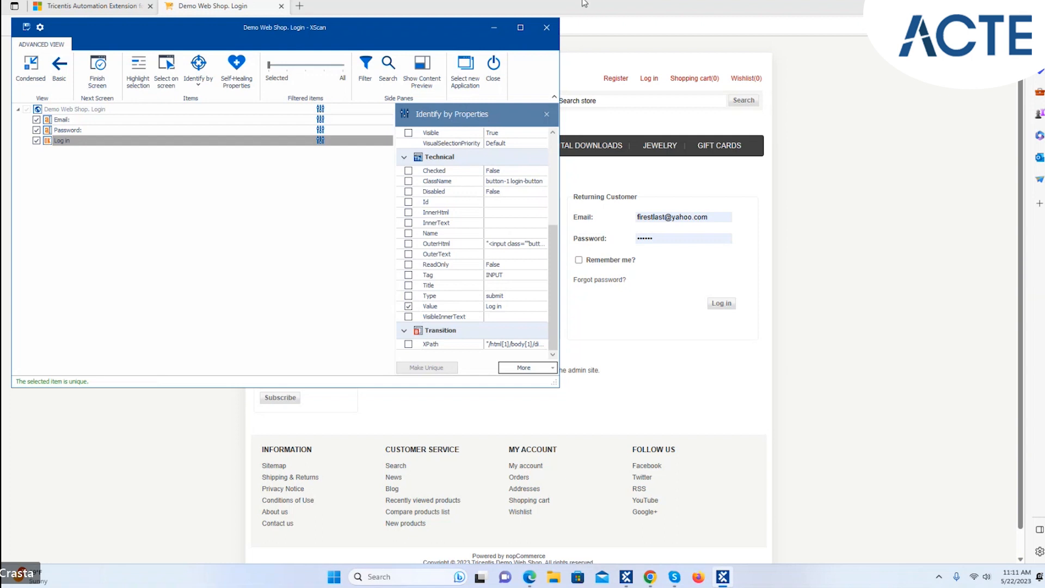
left_click(493, 27)
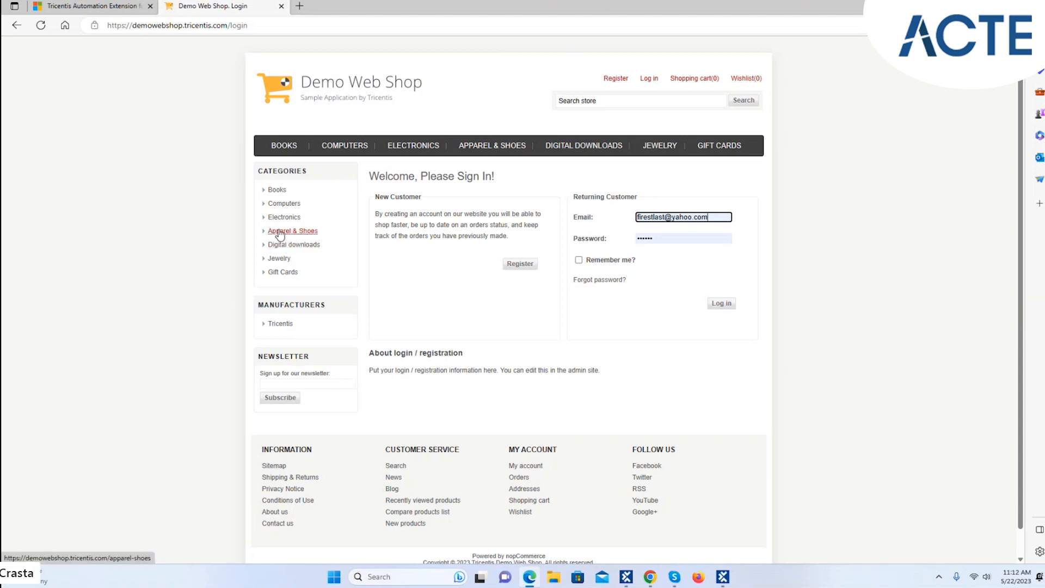
left_click(723, 578)
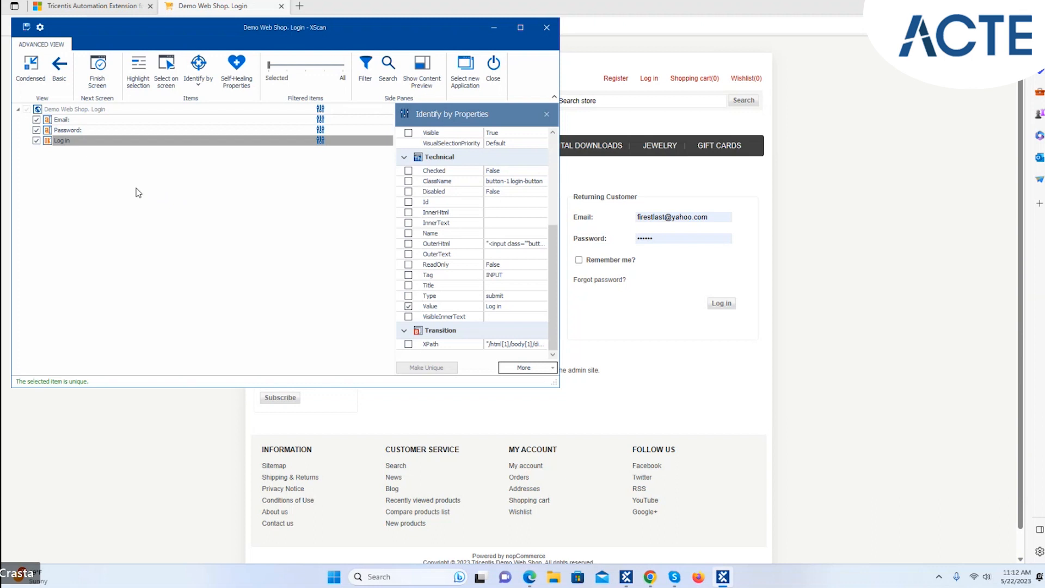
Turn on Select on screen, move XScan off the Categories list and add the Apparel & Shoes link
left_click(169, 67)
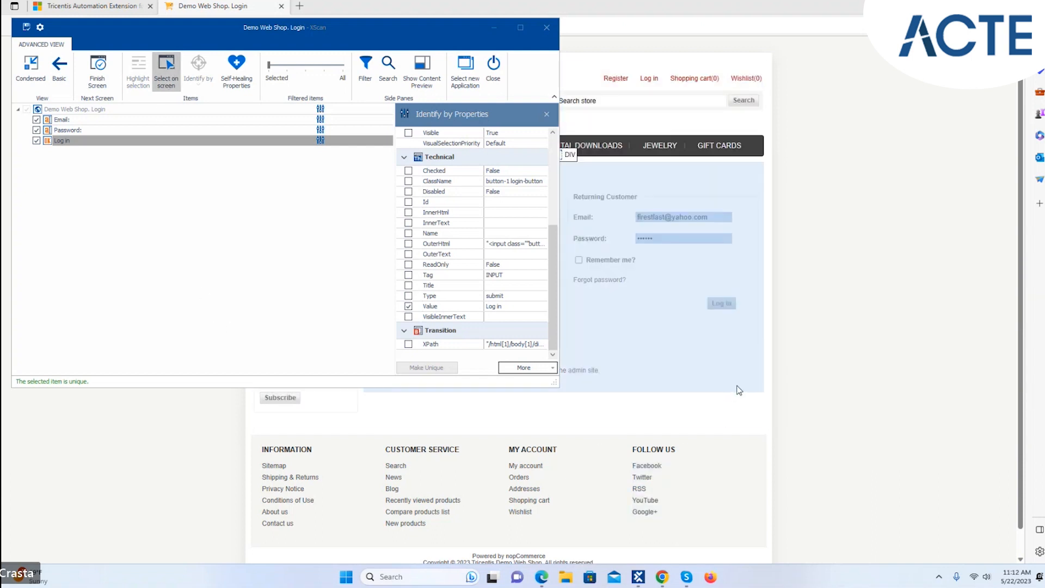
left_click_drag(350, 41, 824, 152)
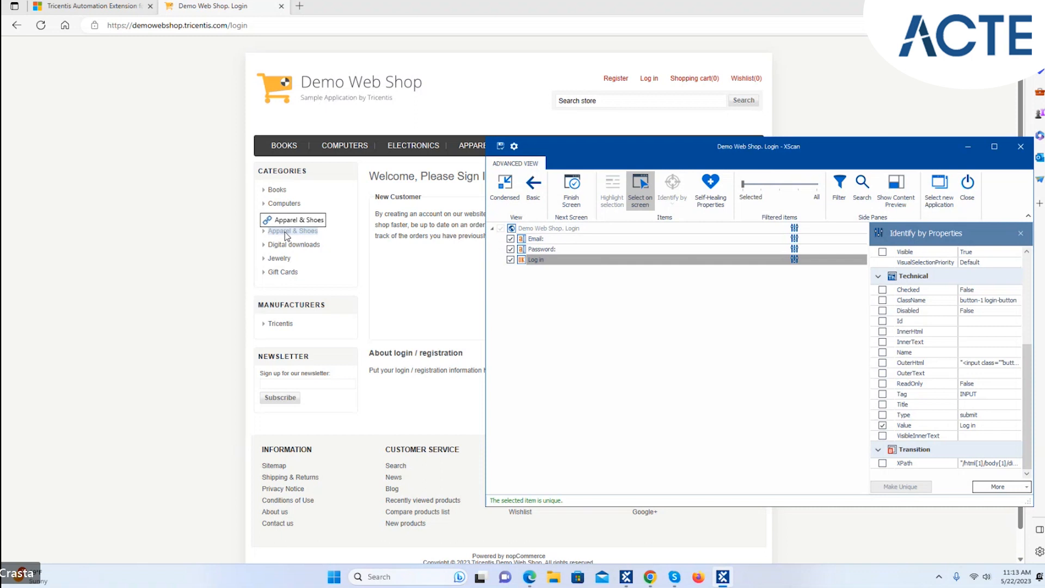
left_click(286, 236)
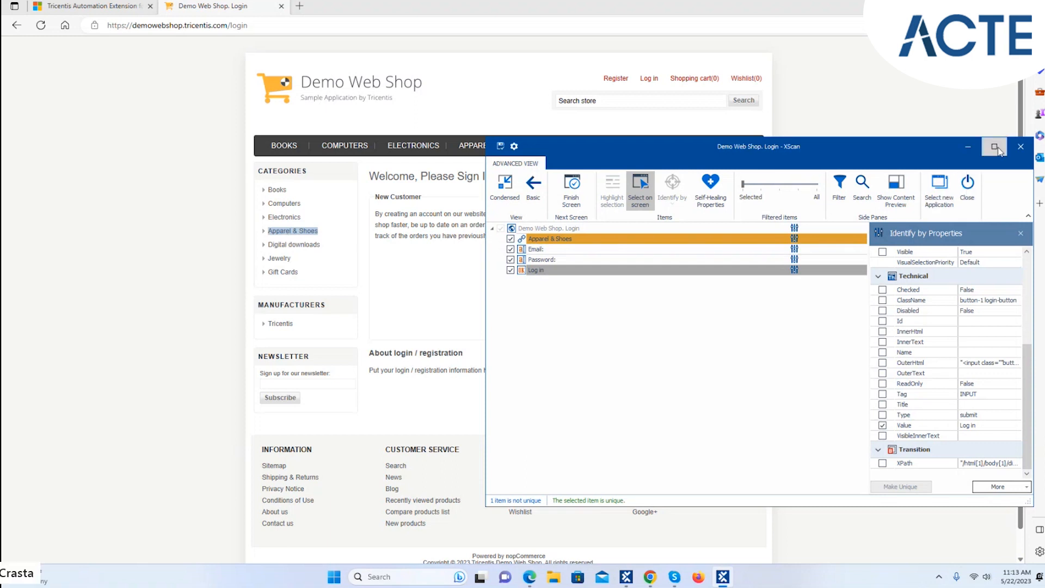
Maximize XScan, turn off Select on screen and select the Apparel & Shoes link to show its identifying properties
mouse_move(997, 148)
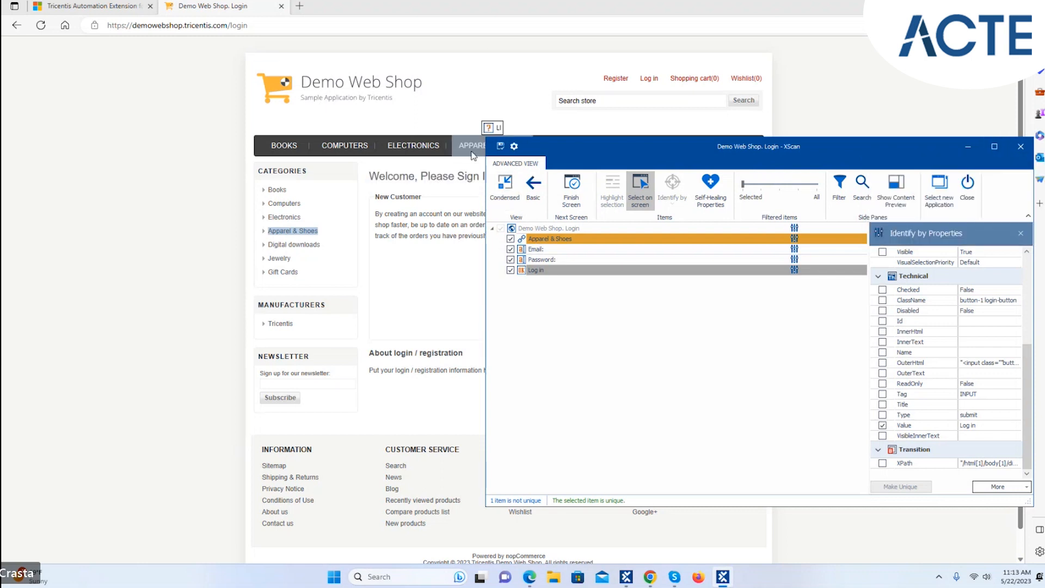
left_click(995, 153)
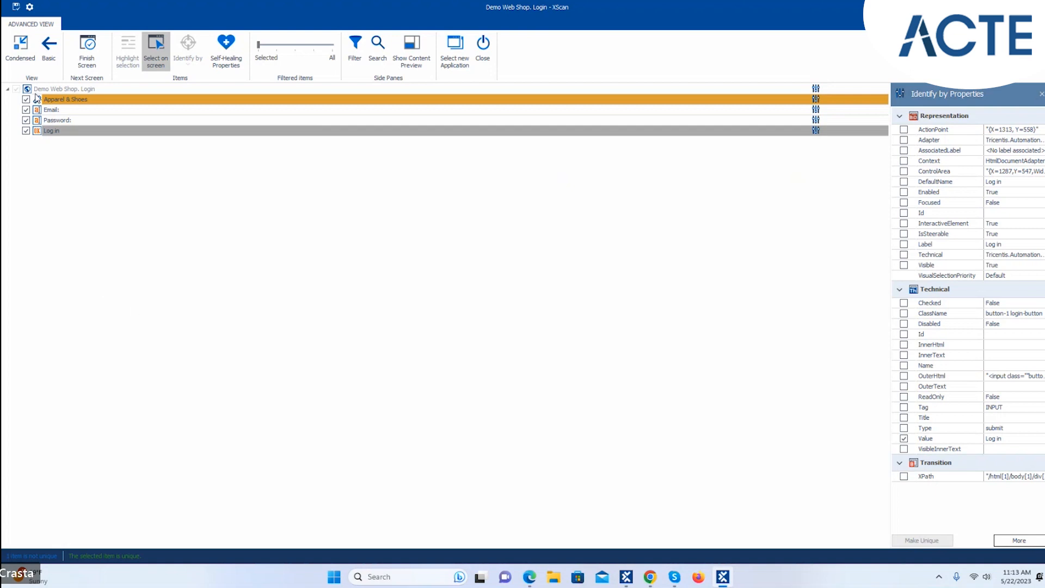
left_click(163, 61)
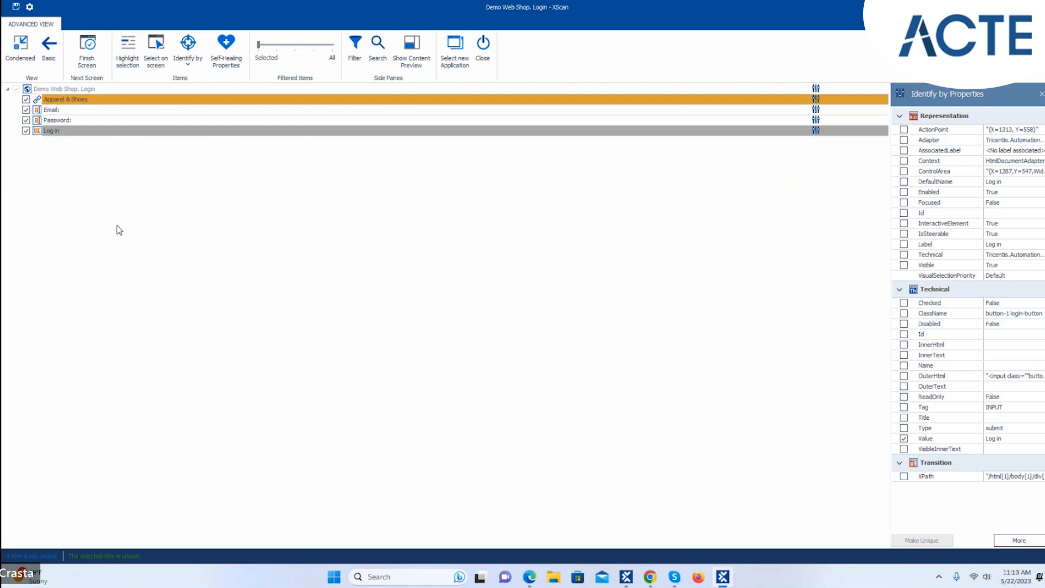
double_click(72, 100)
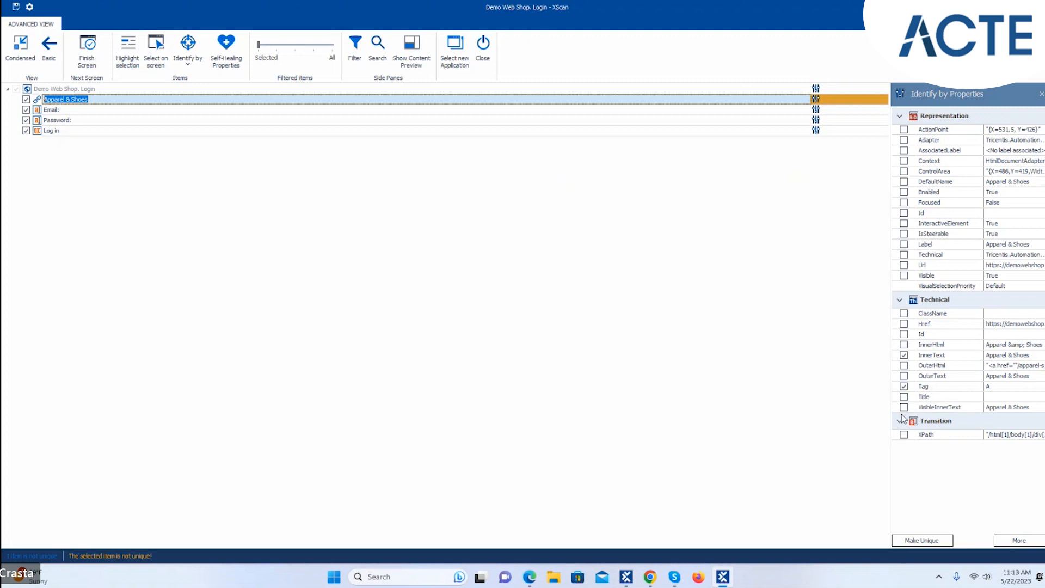
Test identifying the Apparel & Shoes link by XPath, and clear XPath and Tag so that only InnerText identifies it
left_click(904, 434)
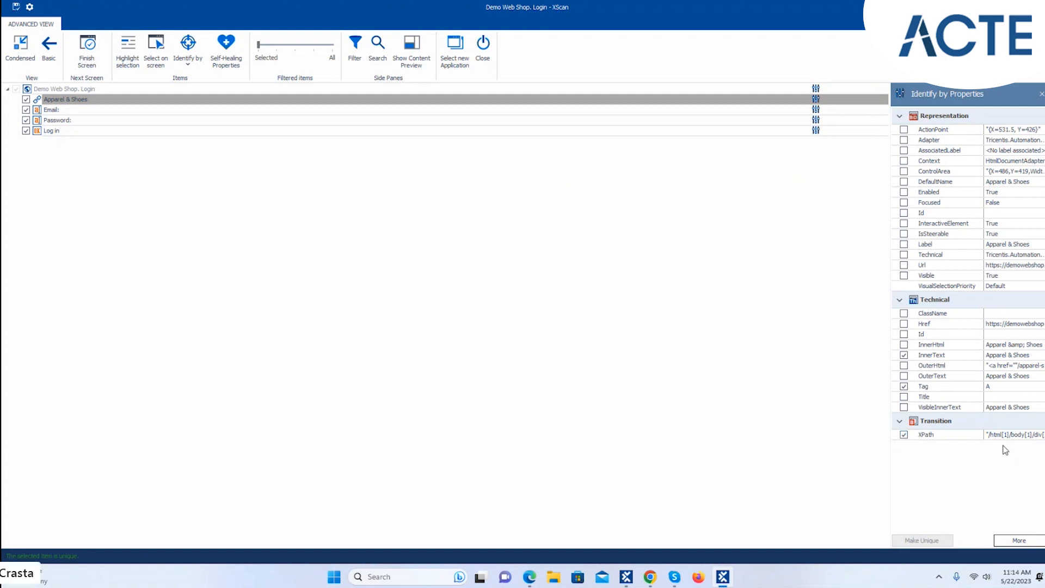
left_click(903, 434)
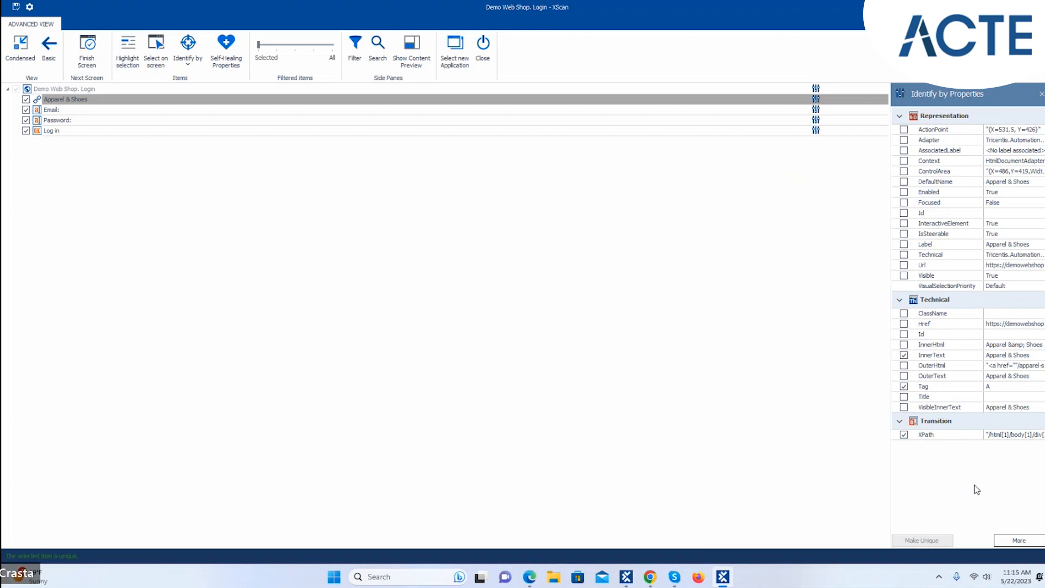
left_click(902, 434)
left_click(903, 386)
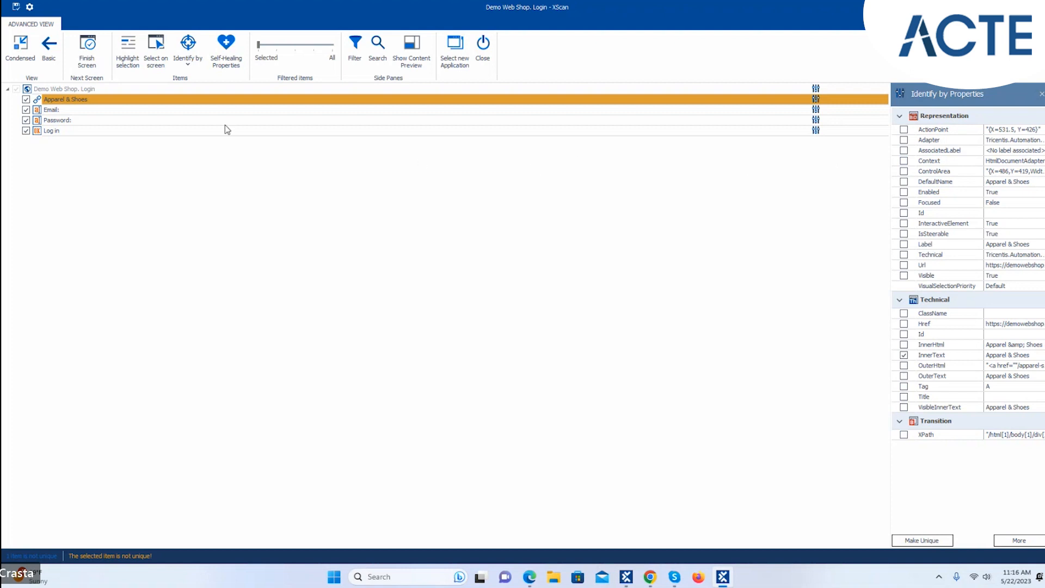
Open identification by Anchor for the Apparel & Shoes link
left_click(161, 101)
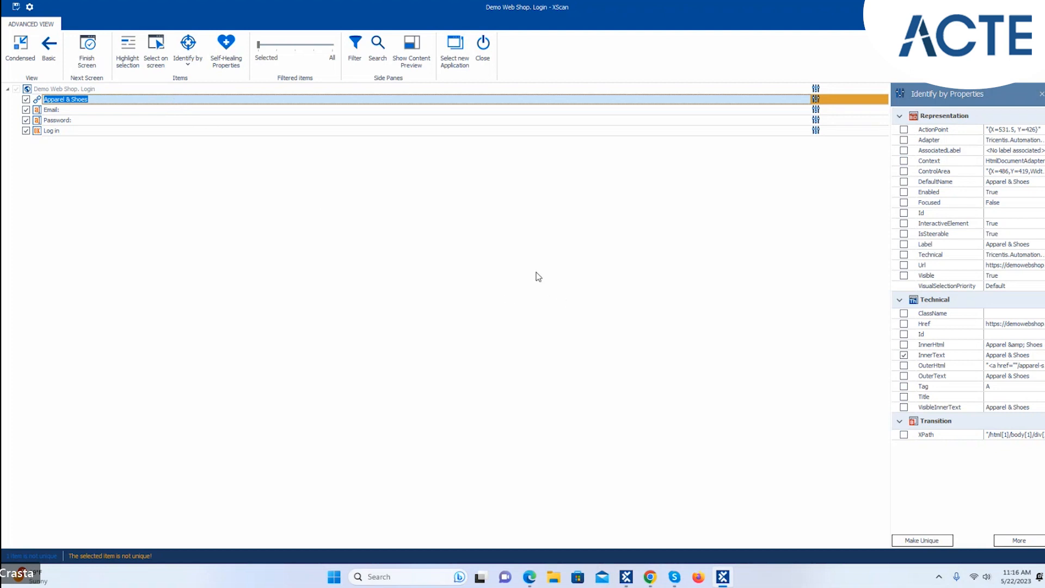
left_click(186, 59)
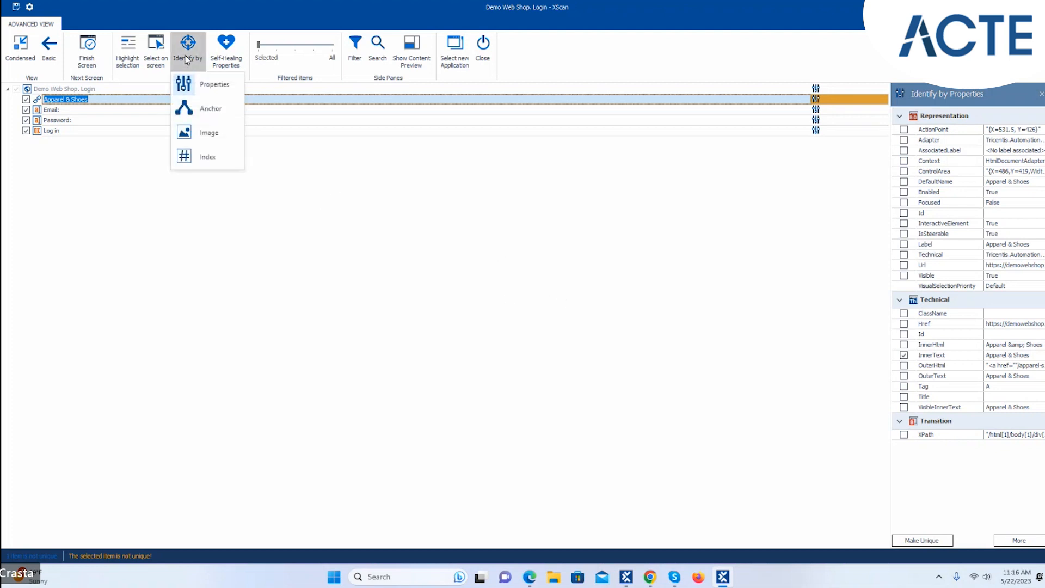
left_click(206, 110)
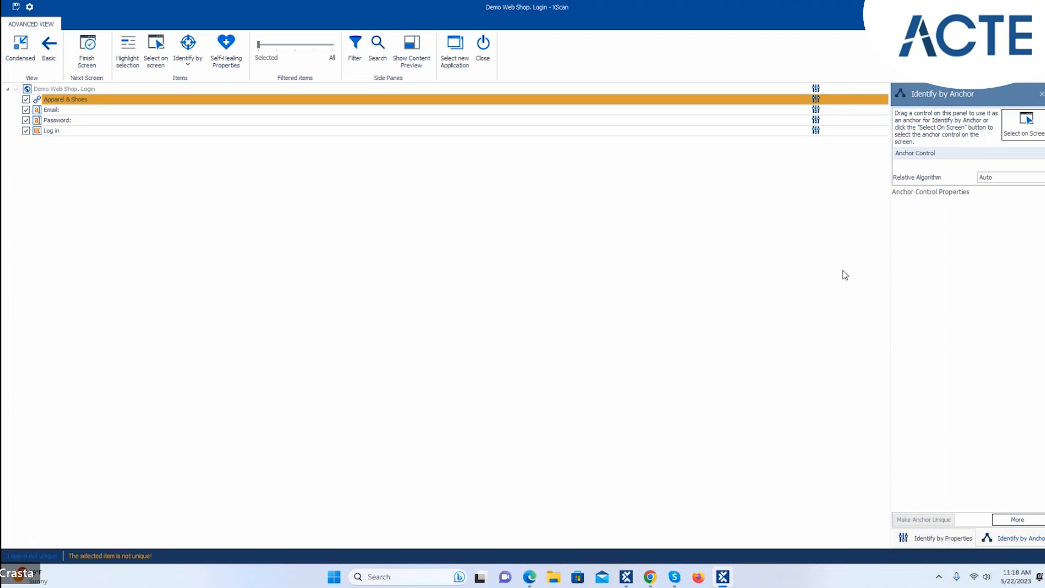
View the Categories list on the login page, return to XScan and restore its window to a smaller size over the page
key("alt+Tab")
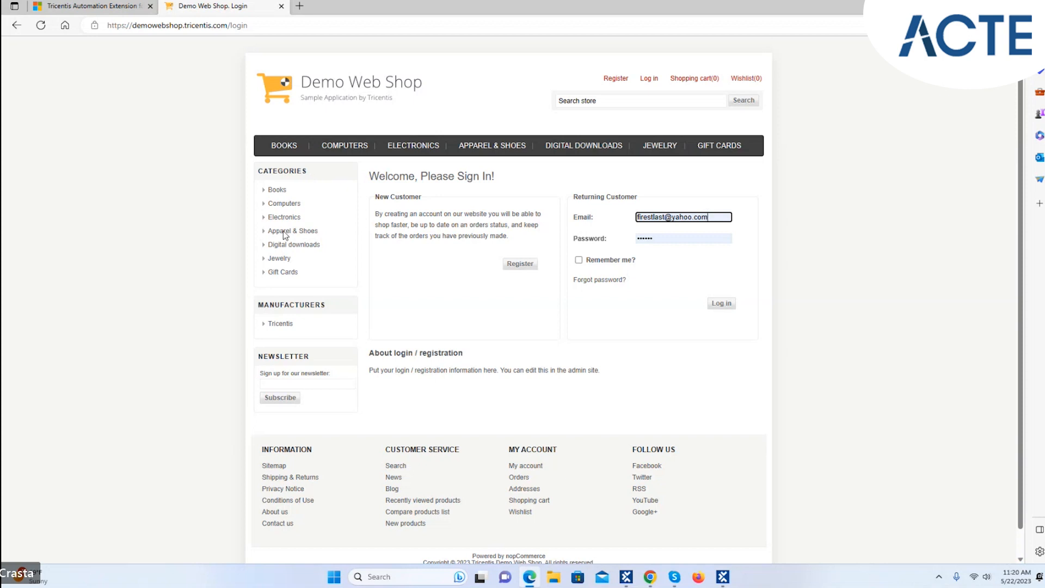
left_click(723, 577)
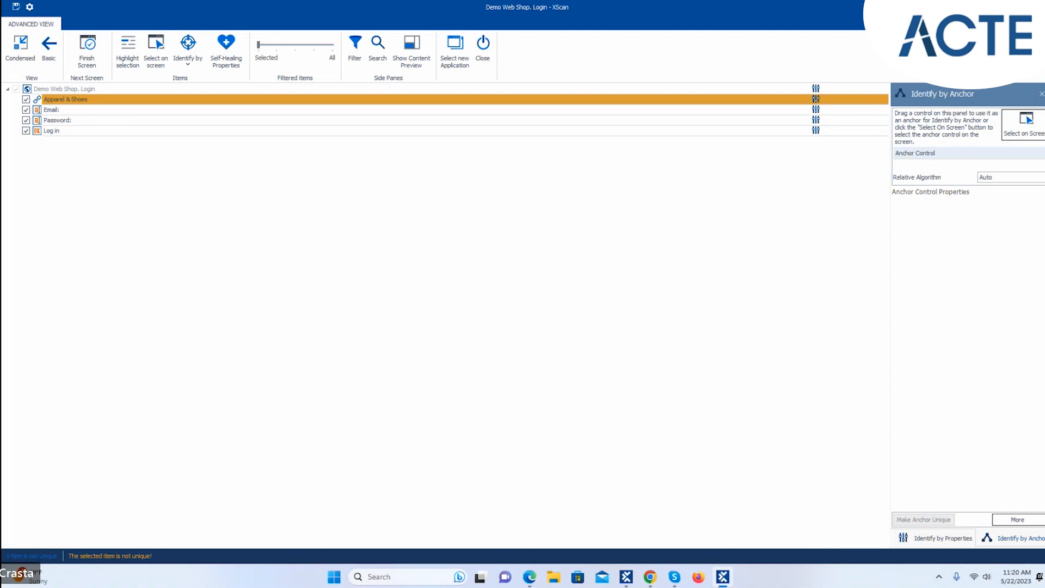
left_click(1015, 7)
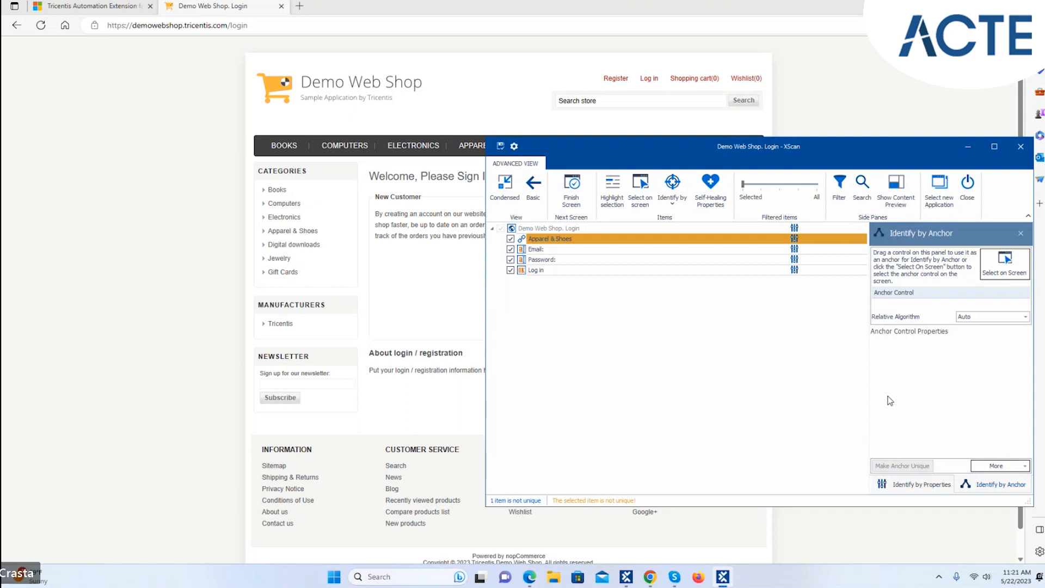
left_click(997, 265)
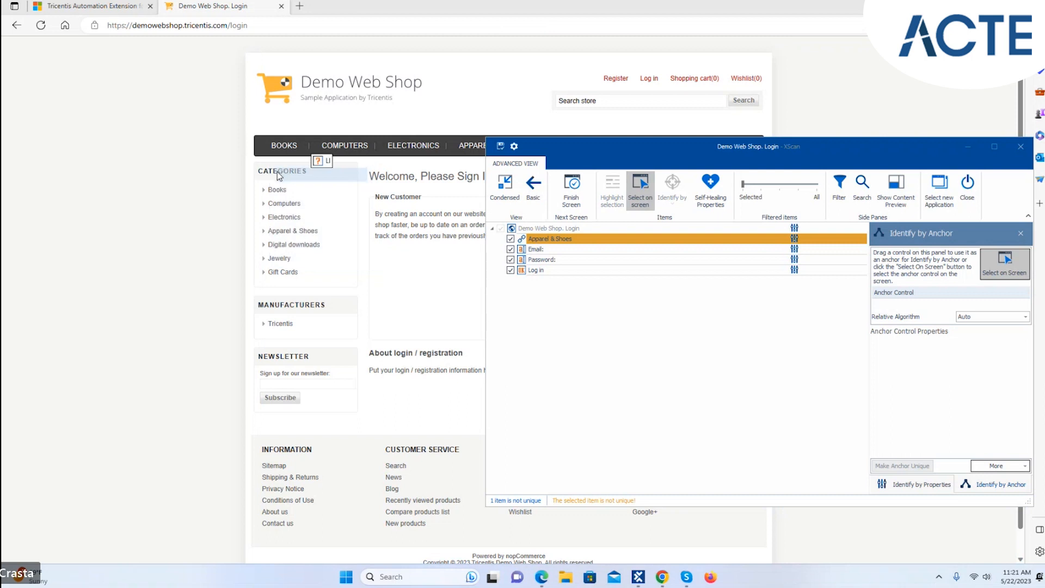
left_click(1004, 270)
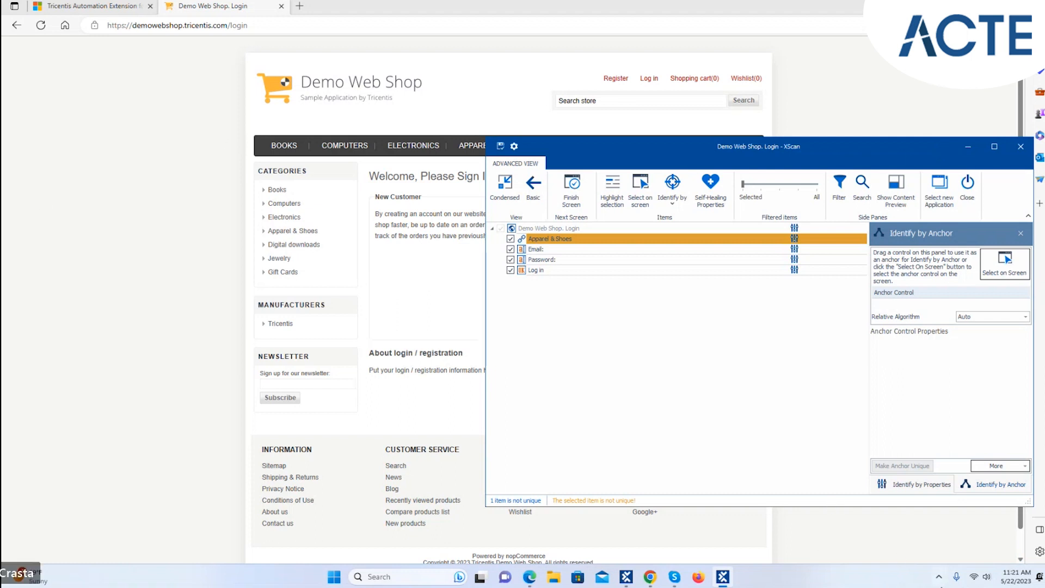
left_click(939, 576)
left_click(872, 583)
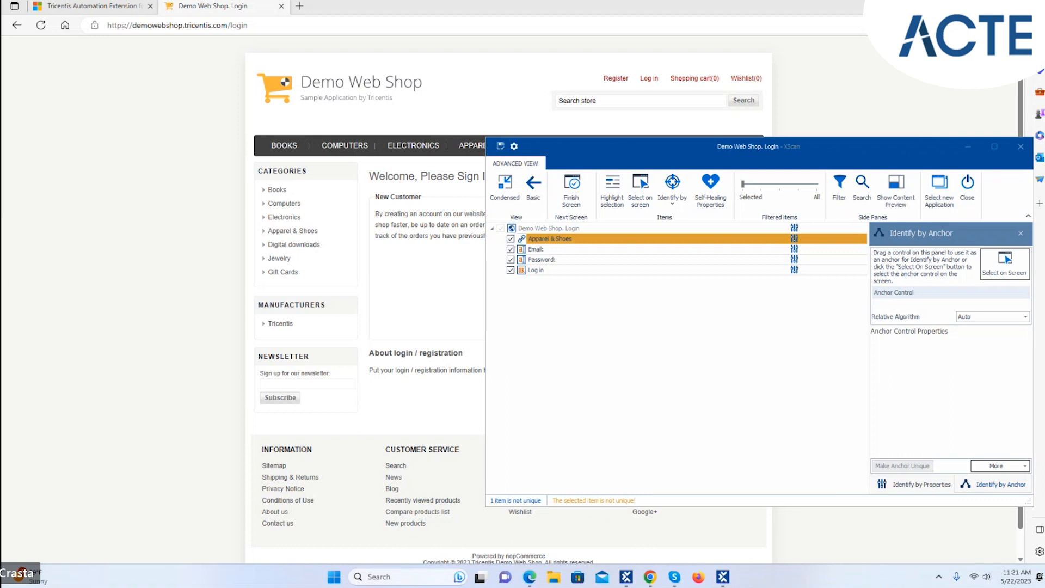
left_click(1014, 25)
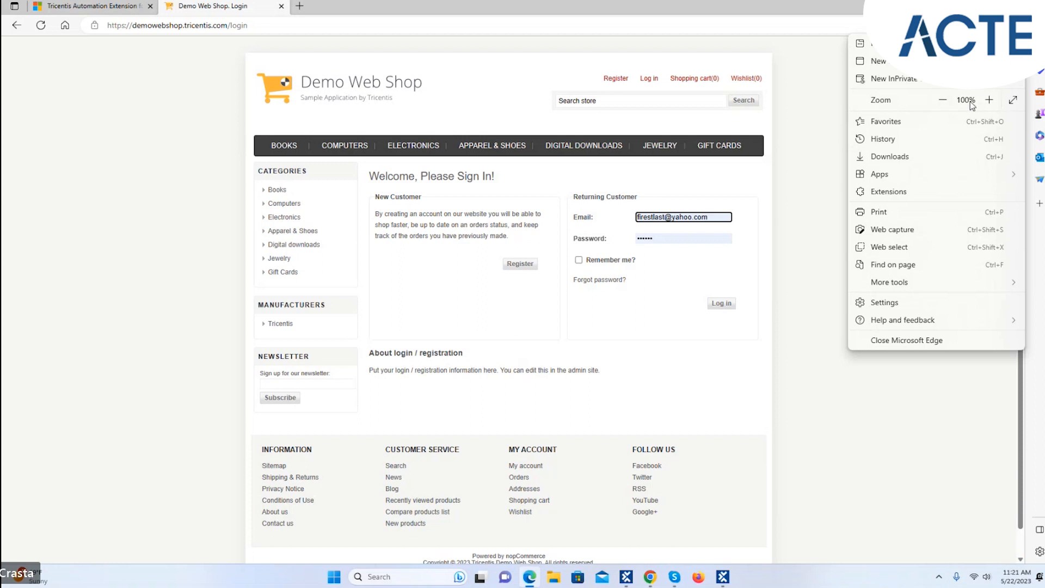
left_click(809, 54)
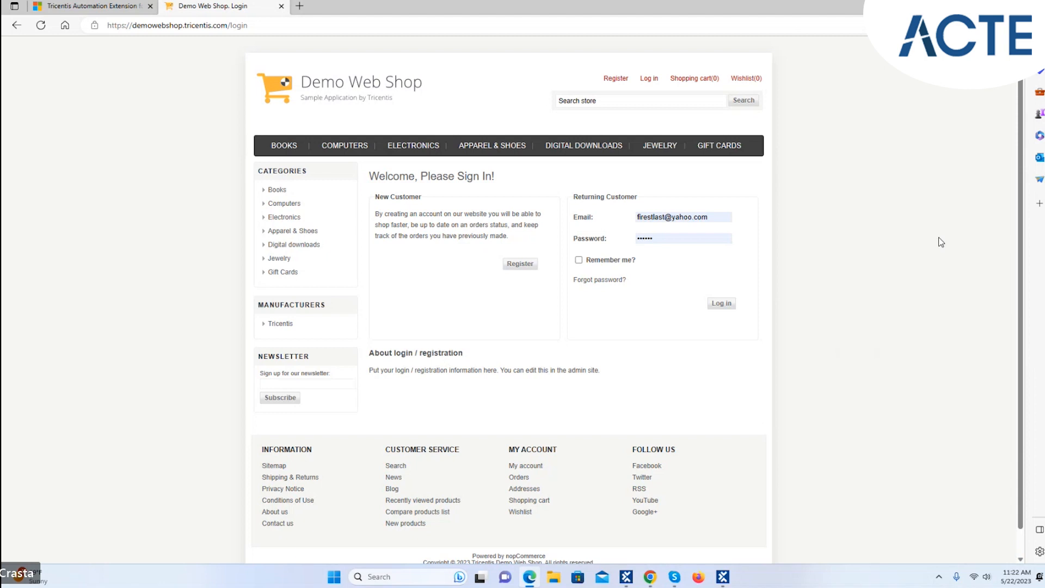
left_click(723, 578)
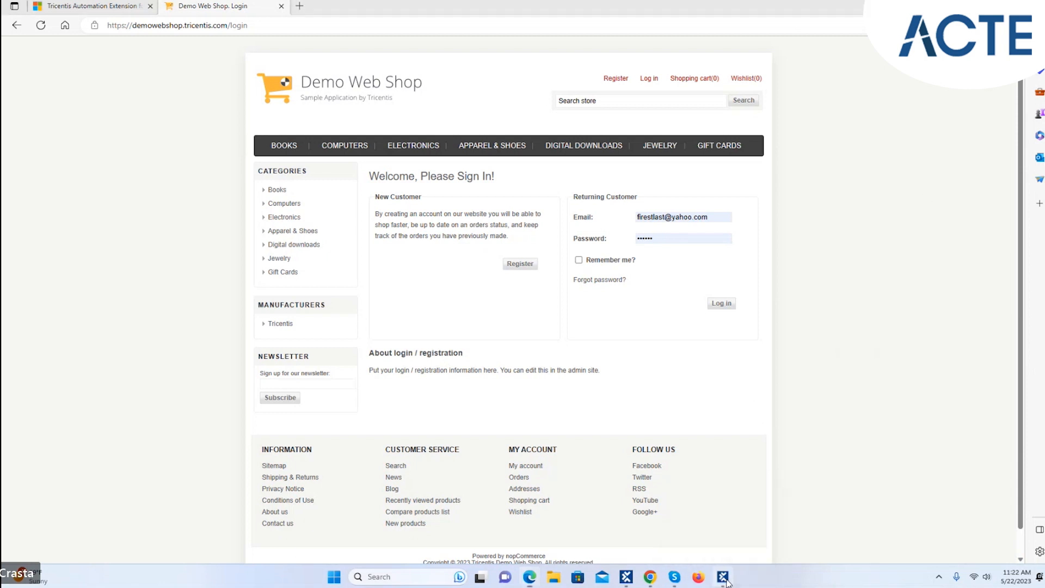
Pick the CATEGORIES heading on the web page as the anchor control for the Apparel & Shoes link
left_click(1014, 270)
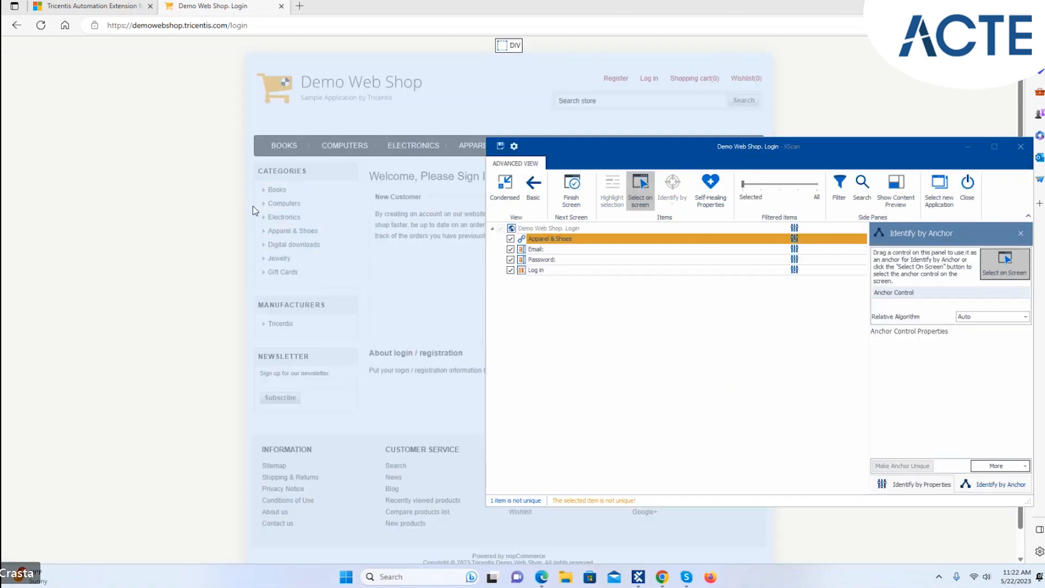
left_click(281, 178)
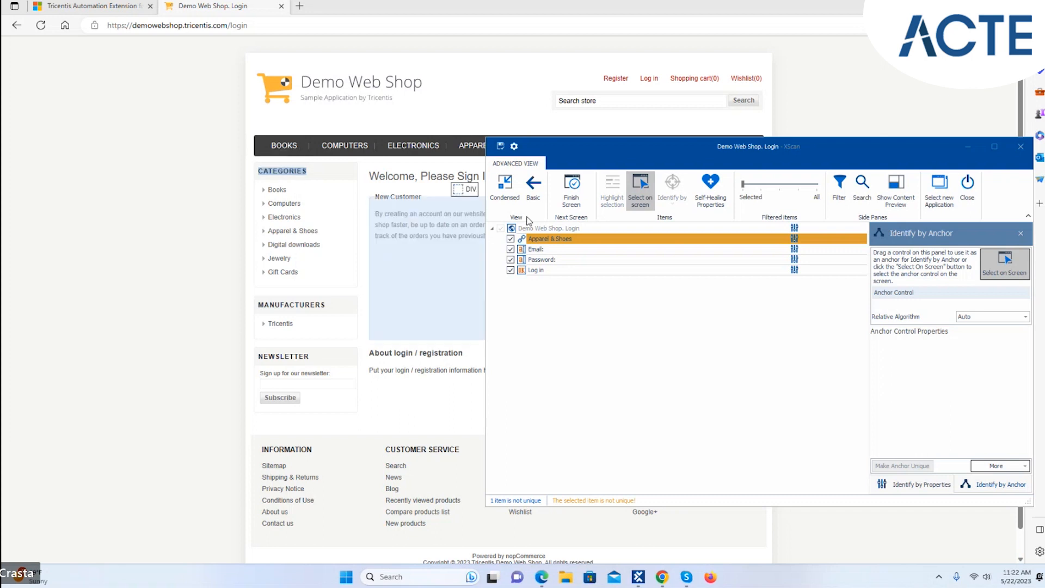
left_click(1002, 262)
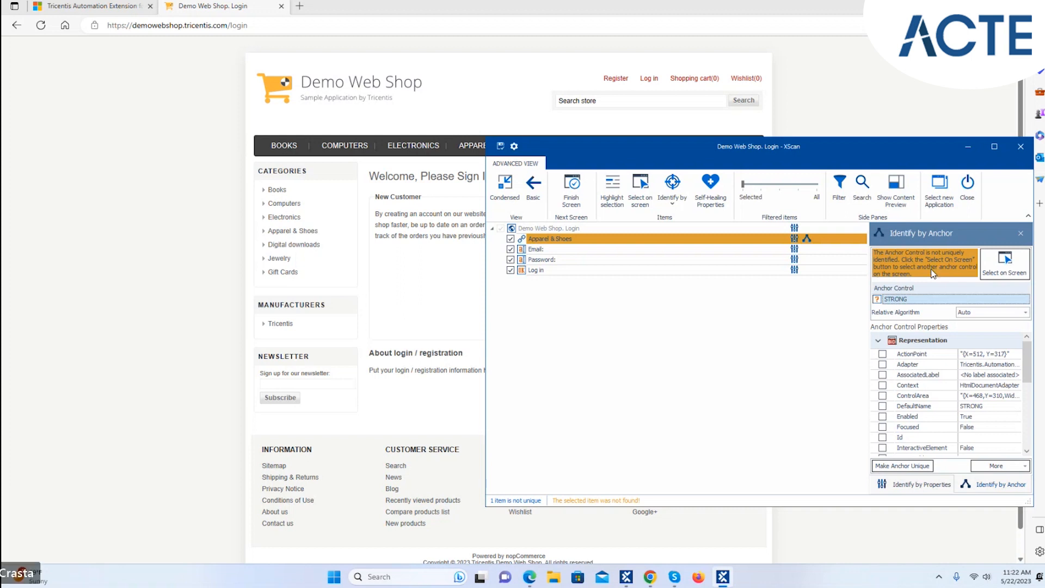
Identify the anchor control by VisibleInnerText CATEGORIES instead of by Tag
mouse_move(1029, 370)
left_mouse_down()
mouse_move(1033, 393)
mouse_move(1029, 366)
left_mouse_up()
left_click_drag(1028, 370, 1039, 438)
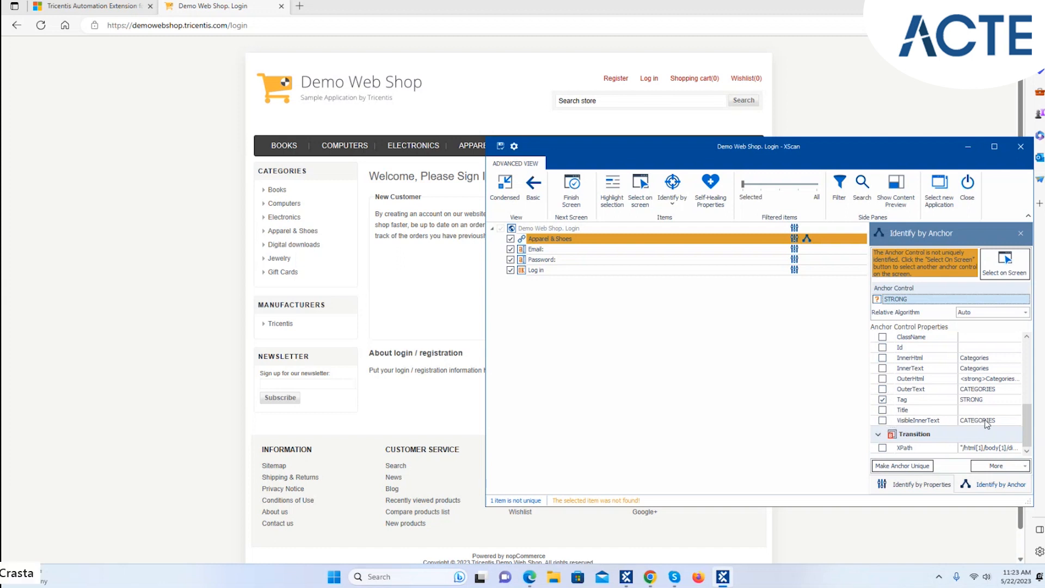
left_click(882, 421)
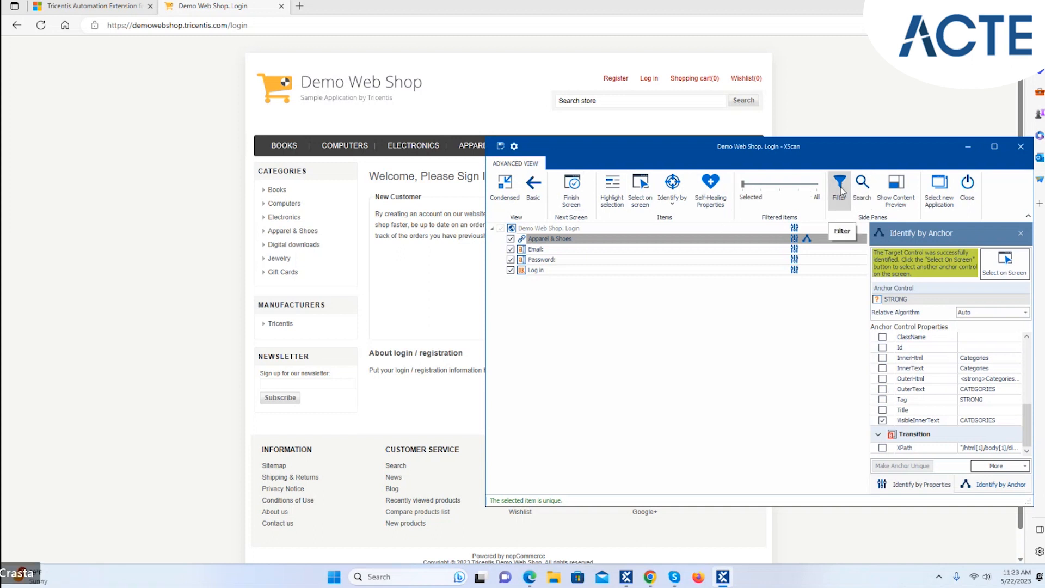
Widen the item filter towards All and select the STRONG element under Categories in the control tree
left_click_drag(744, 188, 808, 186)
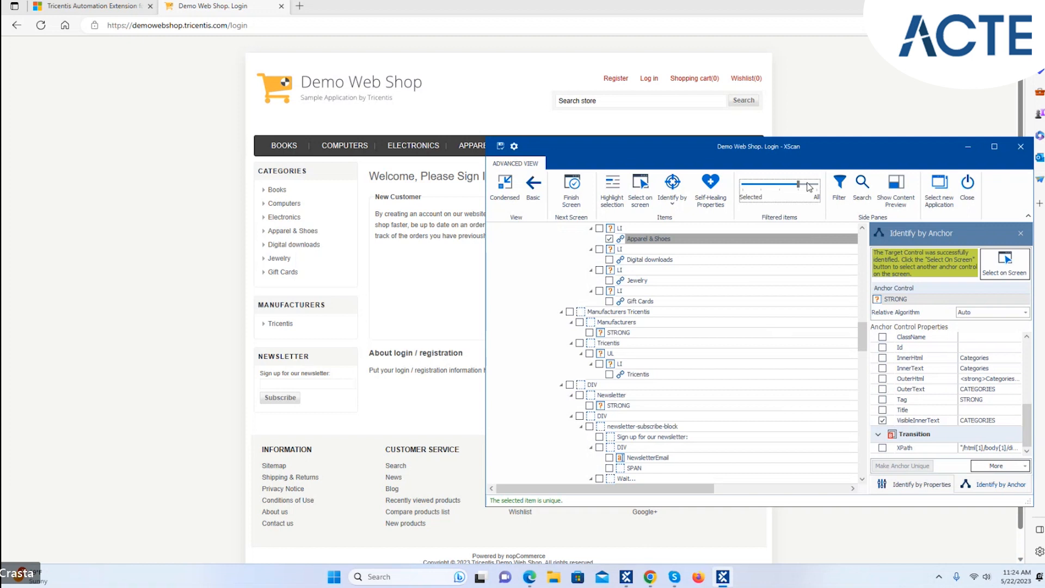
left_click(870, 340)
left_click_drag(864, 342, 865, 321)
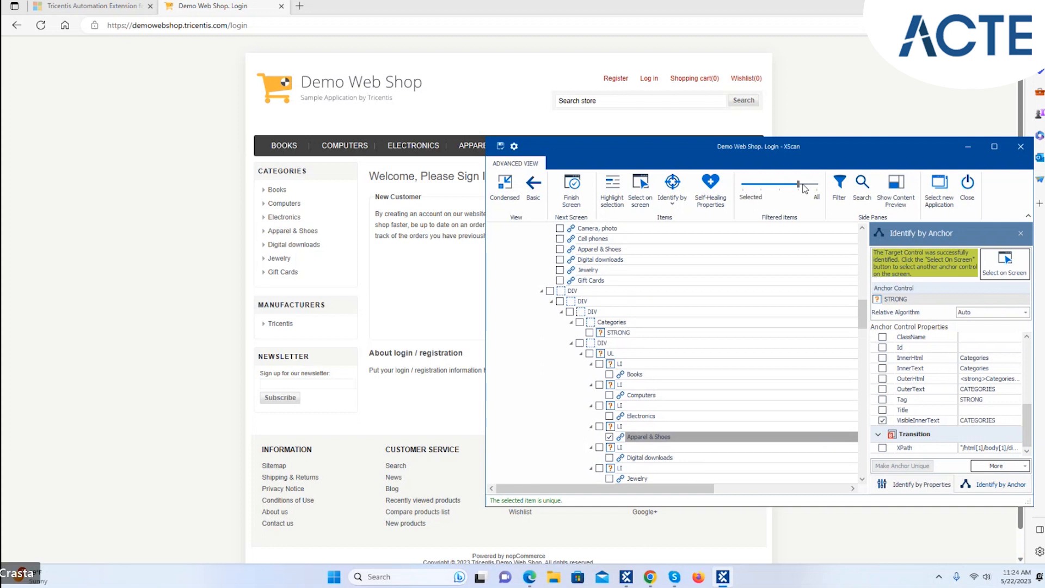
left_click(572, 325)
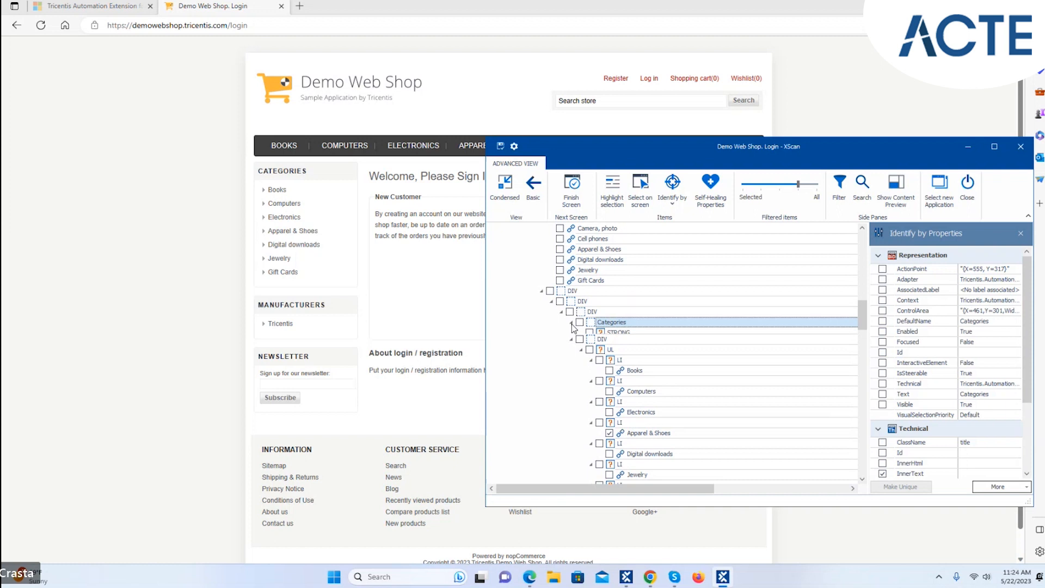
double_click(620, 334)
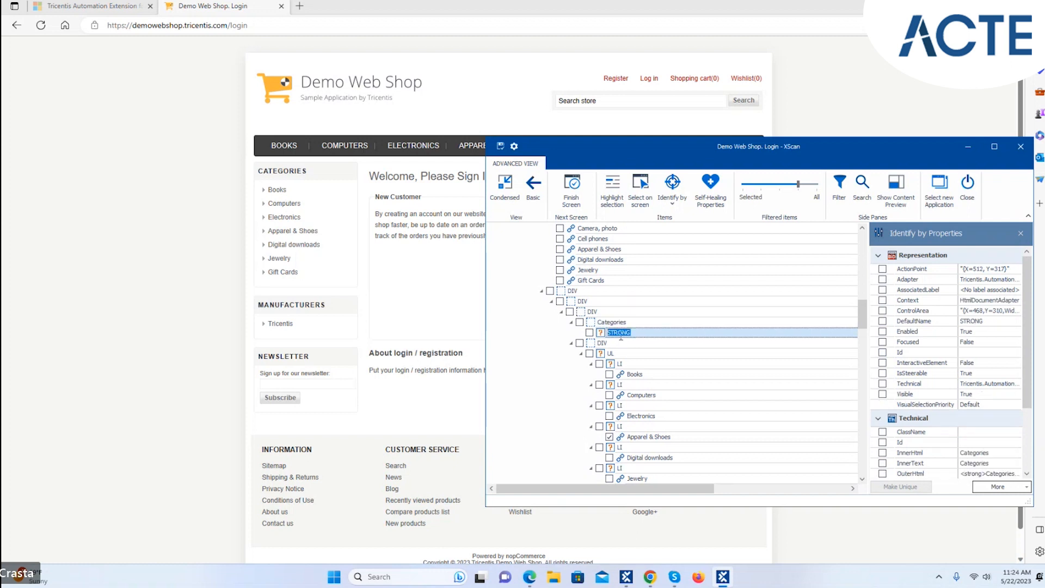
Look through the control tree, select Apparel & Shoes in the Categories list and reopen its anchor identification
left_click_drag(862, 308, 870, 244)
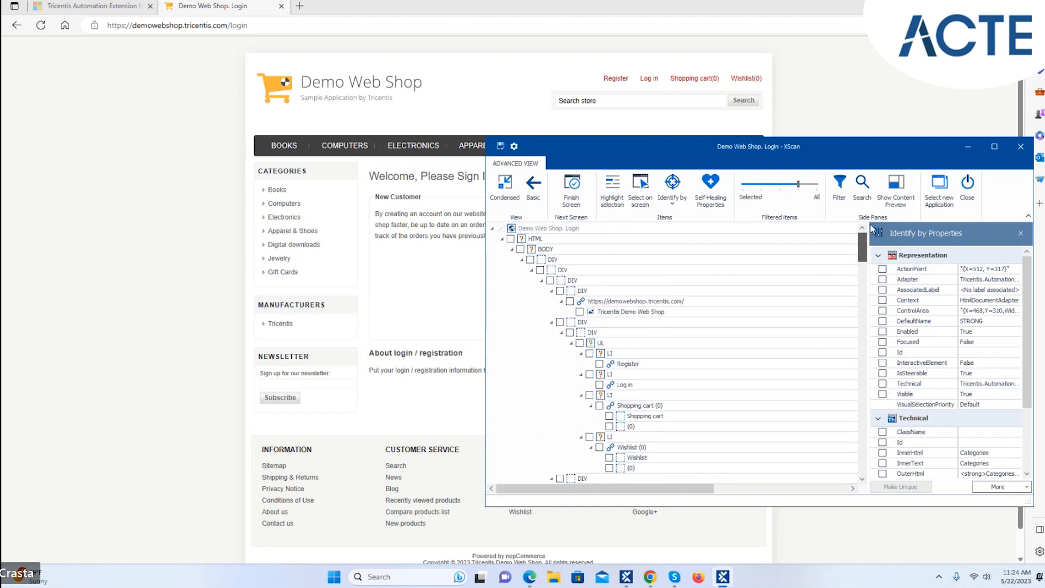
left_click_drag(863, 253, 868, 306)
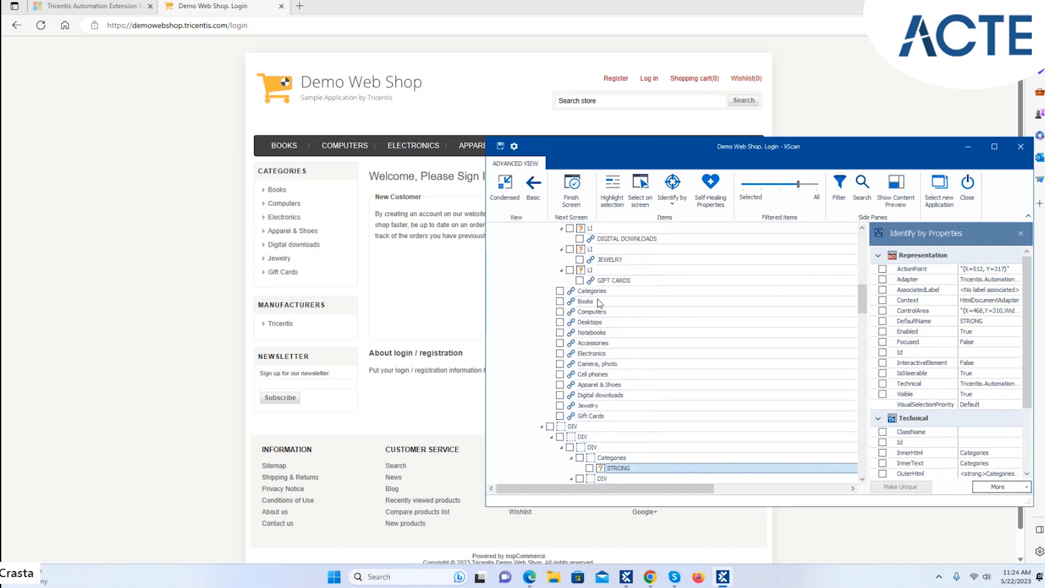
left_click_drag(863, 302, 858, 325)
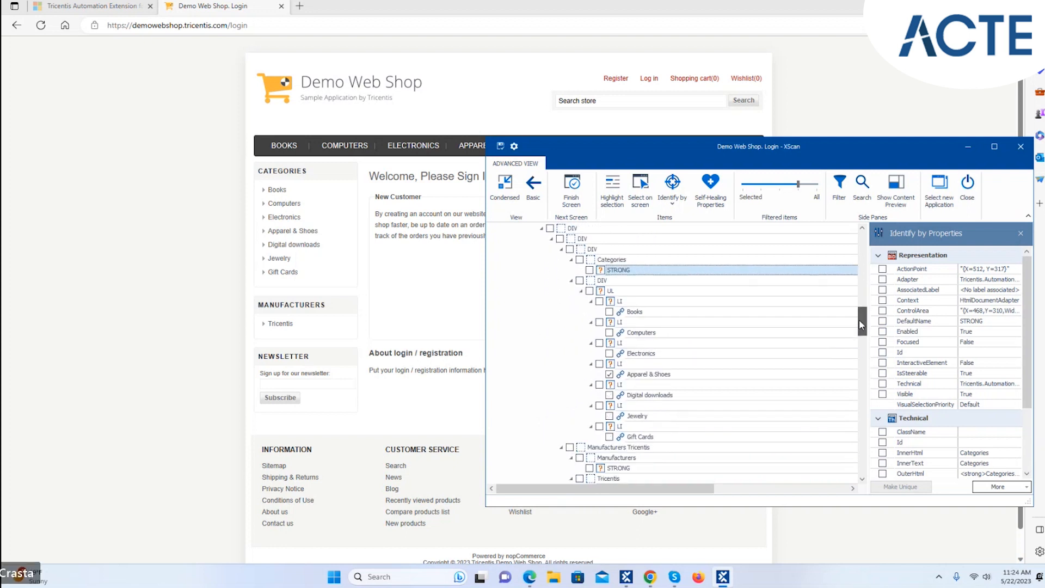
left_click(650, 375)
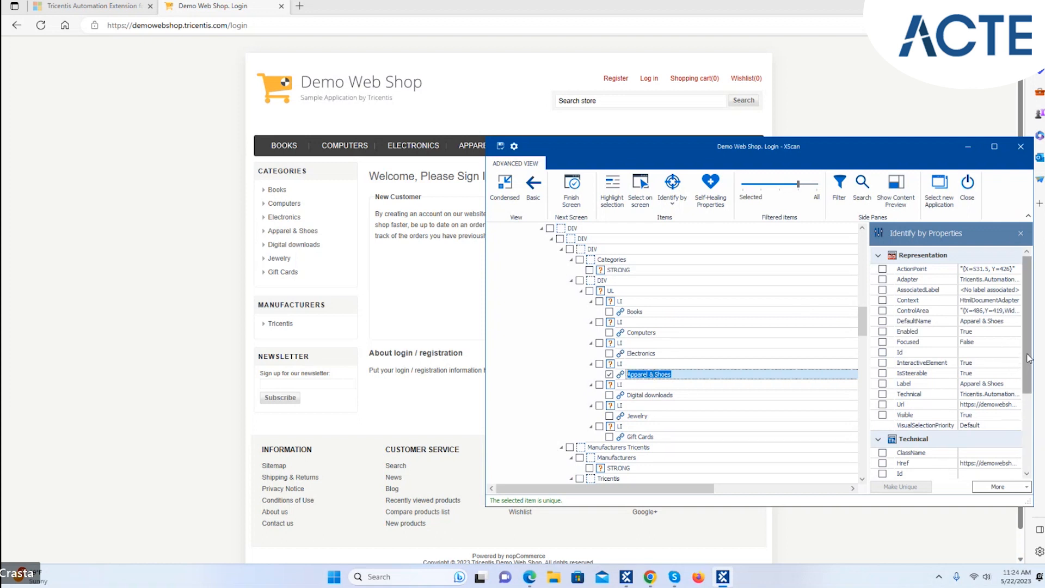
left_click(672, 203)
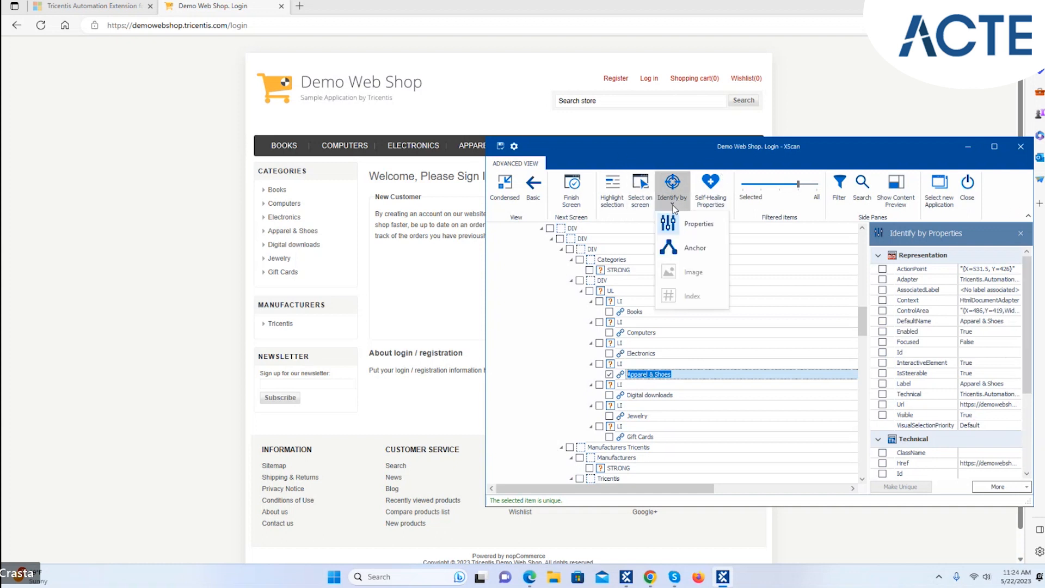
left_click(689, 250)
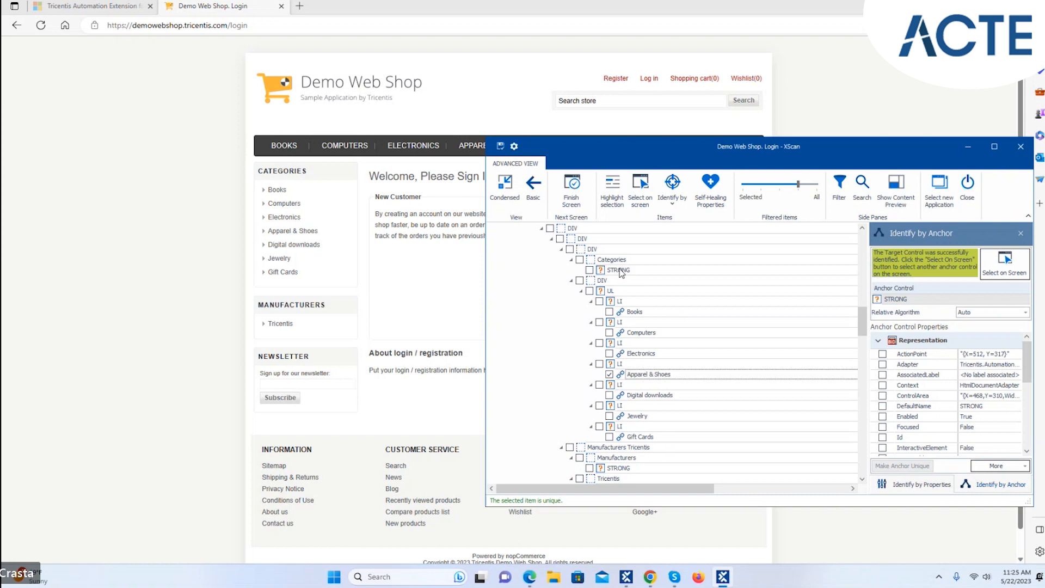
Assign the STRONG element under Categories from the control tree as the anchor control and select it to review its properties
left_click_drag(619, 269, 625, 378)
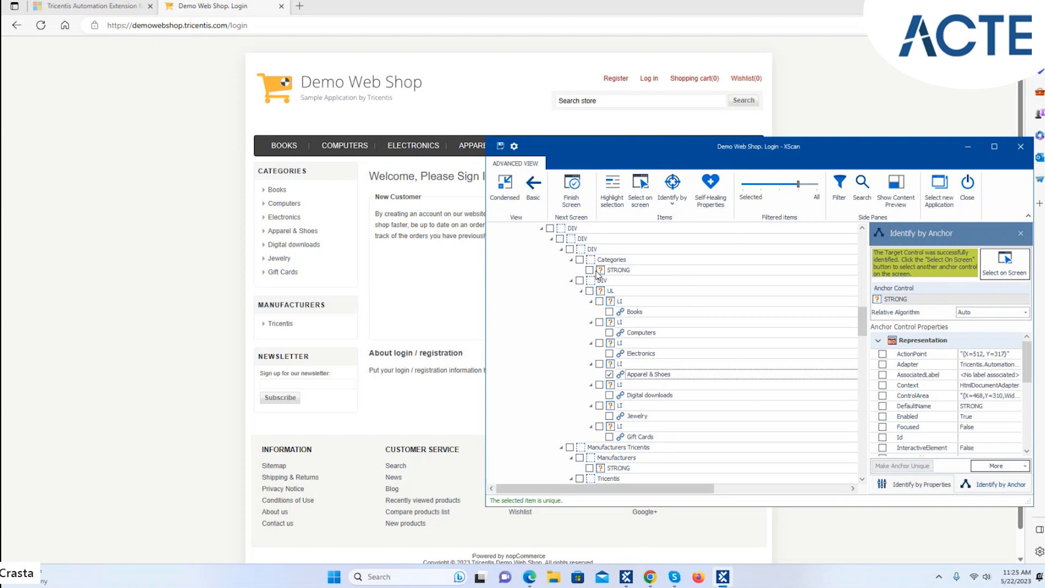
left_click_drag(611, 270, 946, 271)
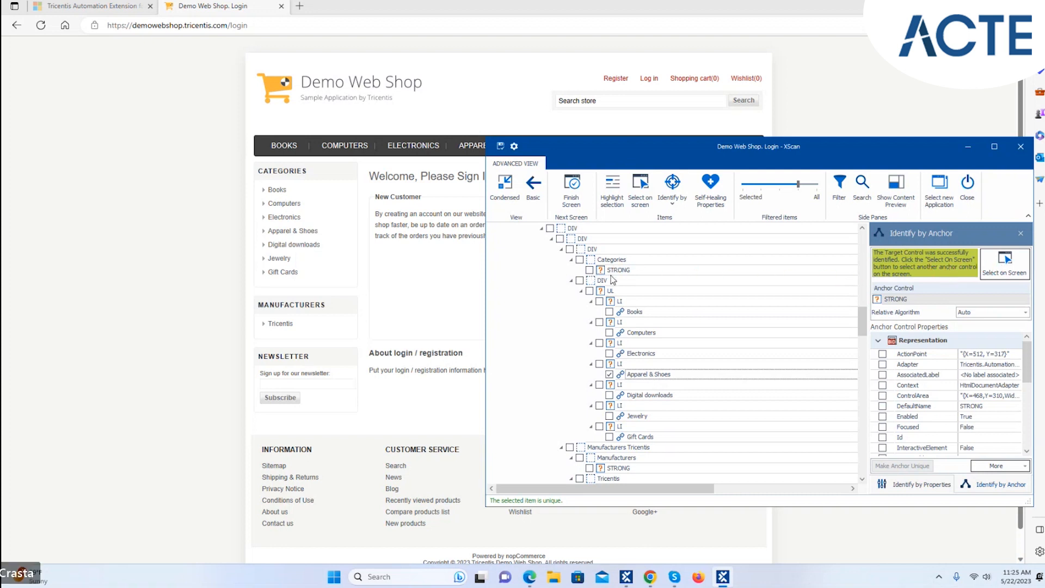
left_click_drag(602, 273, 911, 302)
left_click(902, 300)
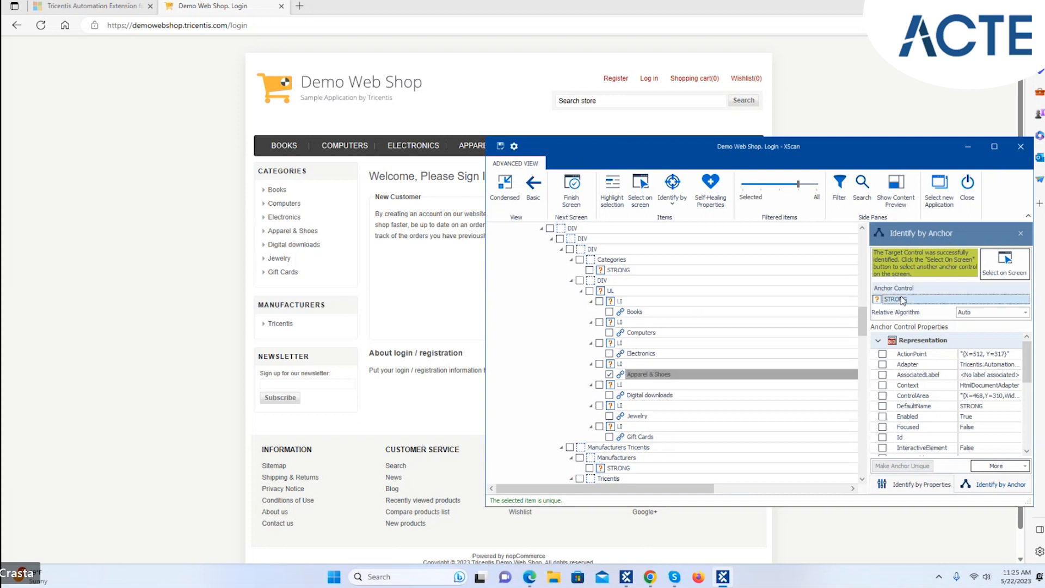
left_click_drag(1032, 378, 1026, 335)
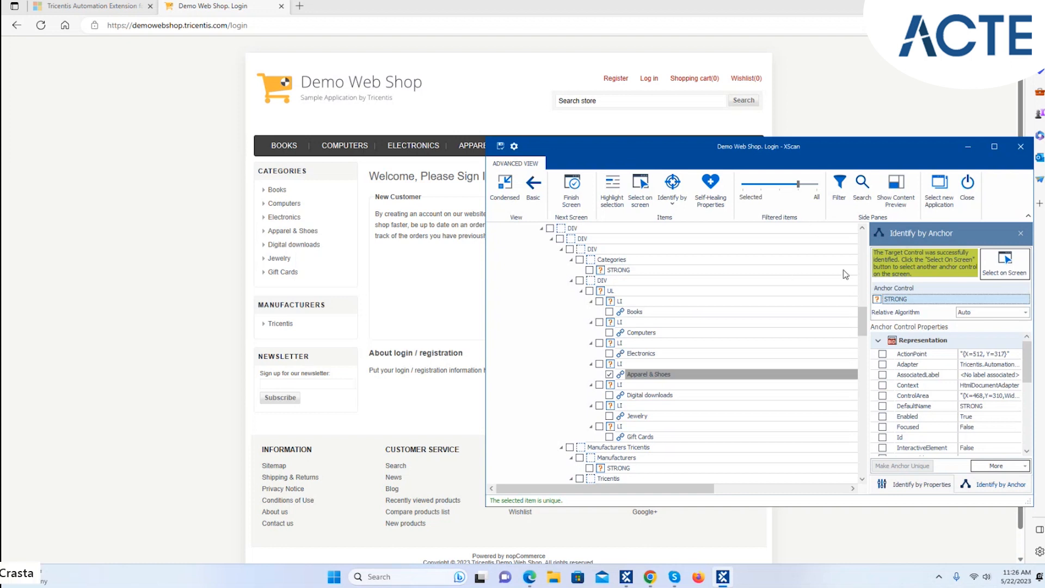
mouse_move(348, 143)
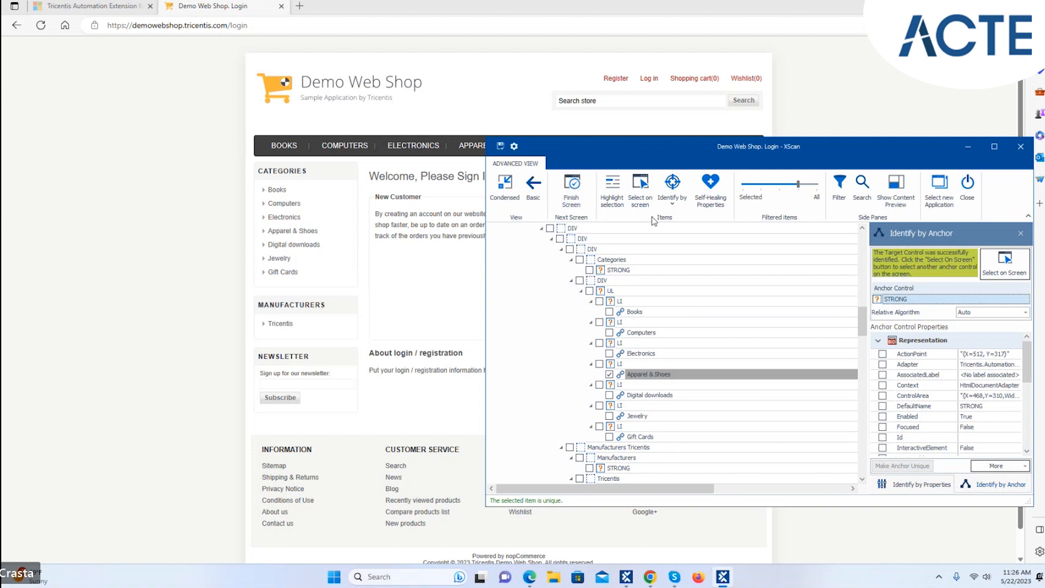
Review the identification methods offered for Apparel & Shoes and for the Welcome, Please Sign In! element in the control tree
left_click(673, 206)
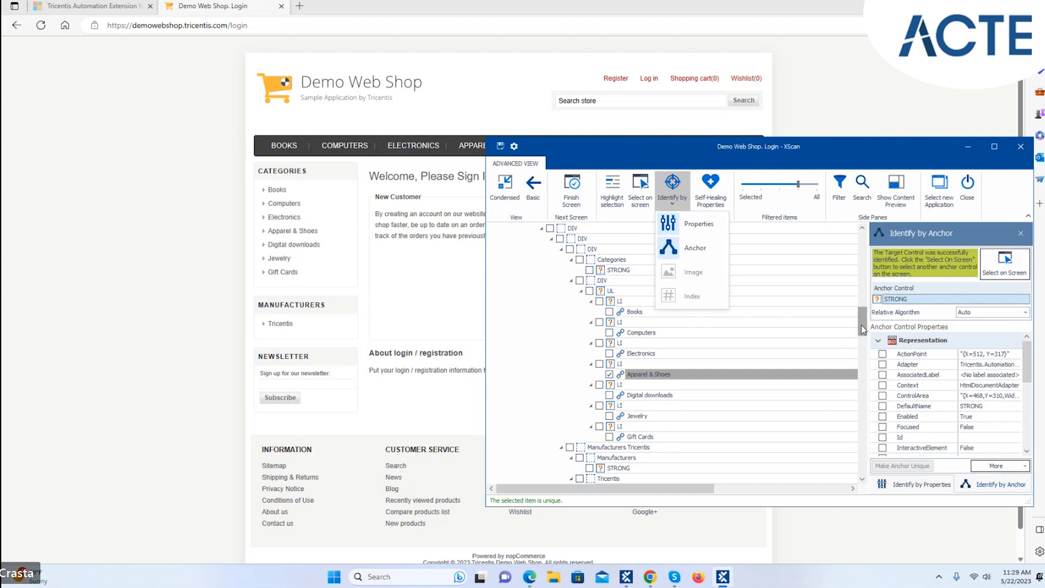
left_click_drag(862, 329, 863, 351)
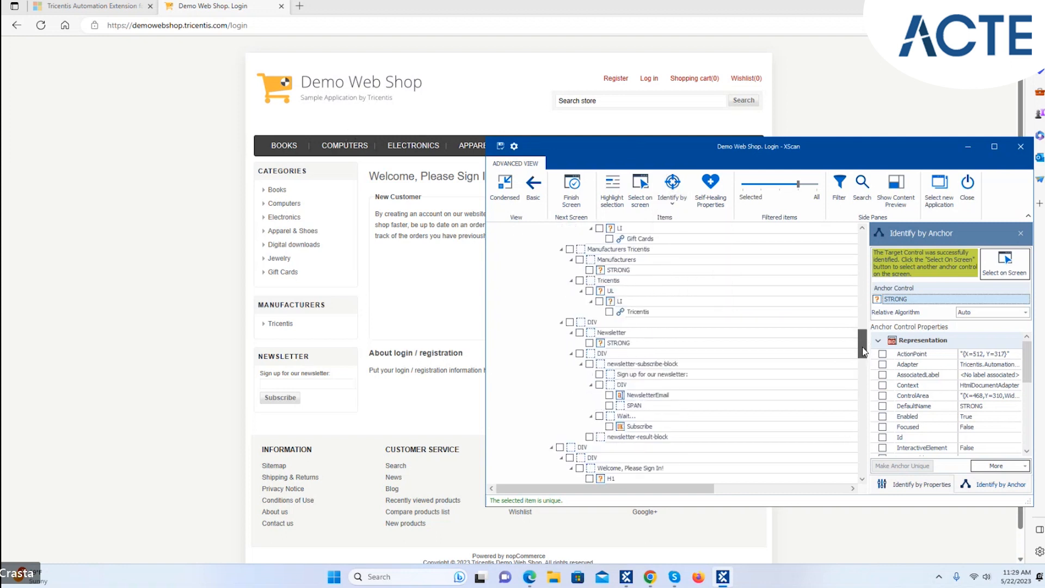
left_click(639, 467)
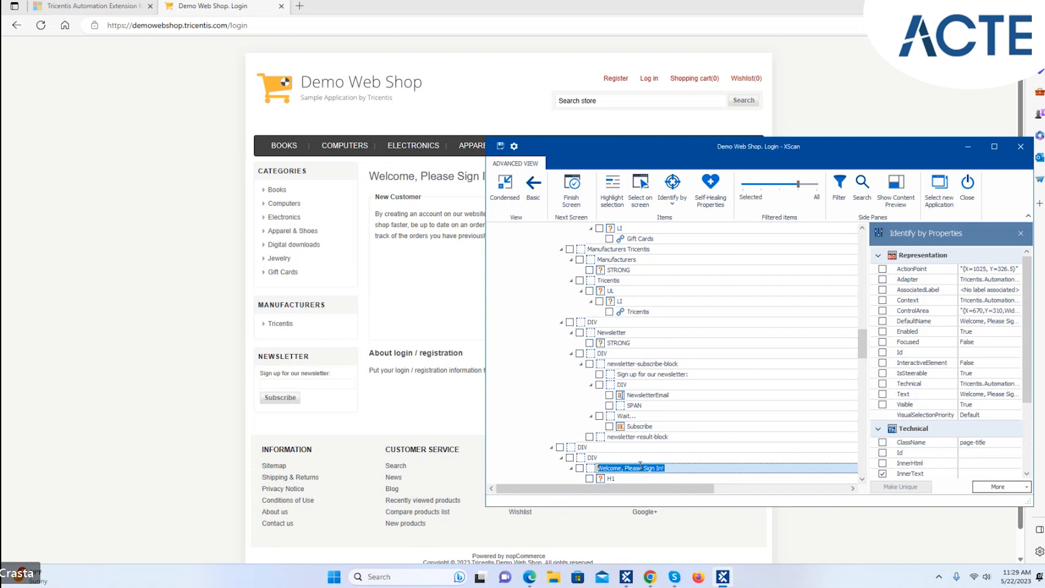
left_click(673, 201)
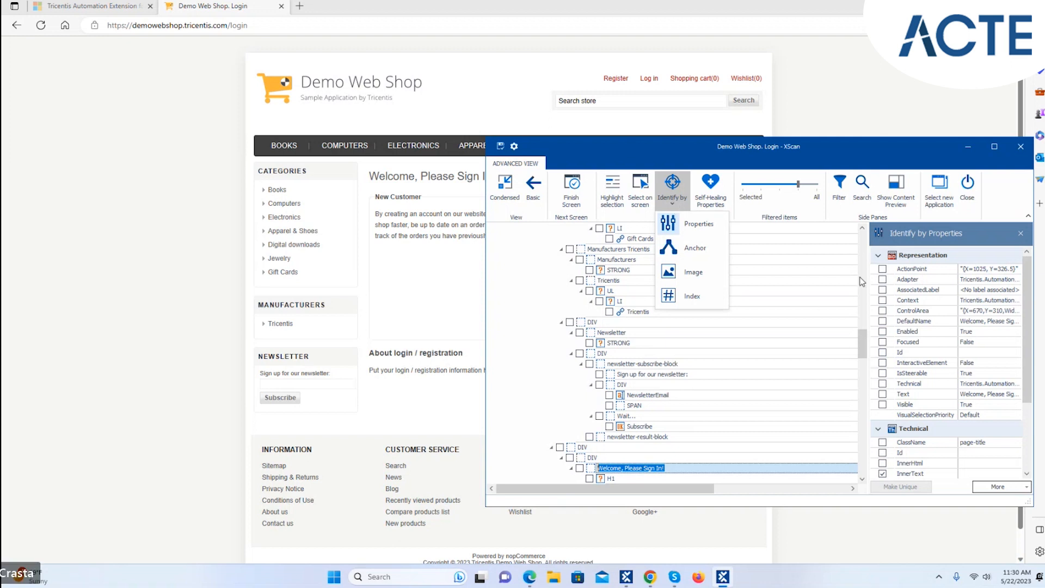
Select the Tricentis Demo Web Shop logo in the control tree and open its identification by image
left_click_drag(863, 344, 878, 226)
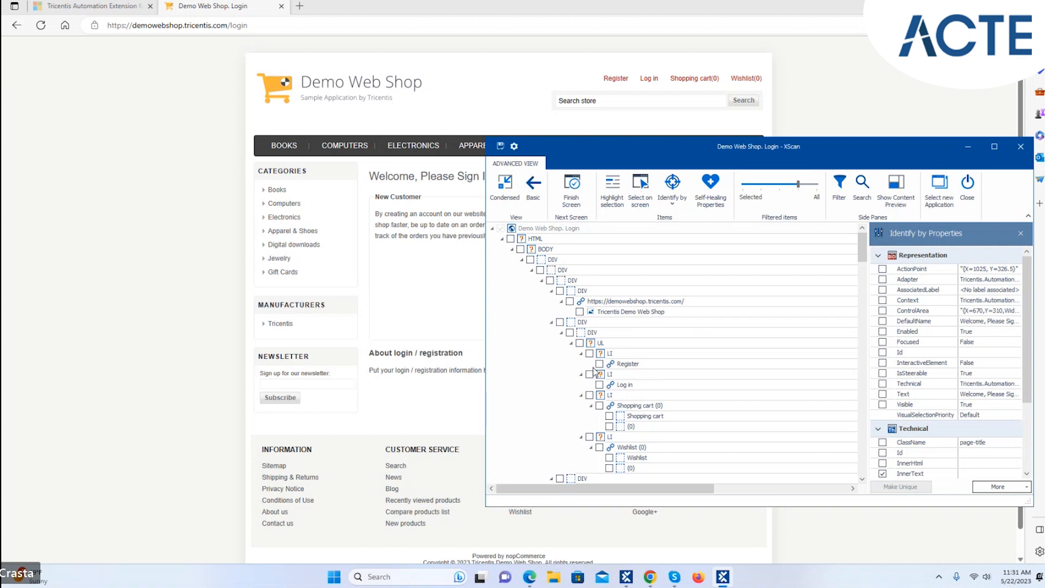
left_click(580, 312)
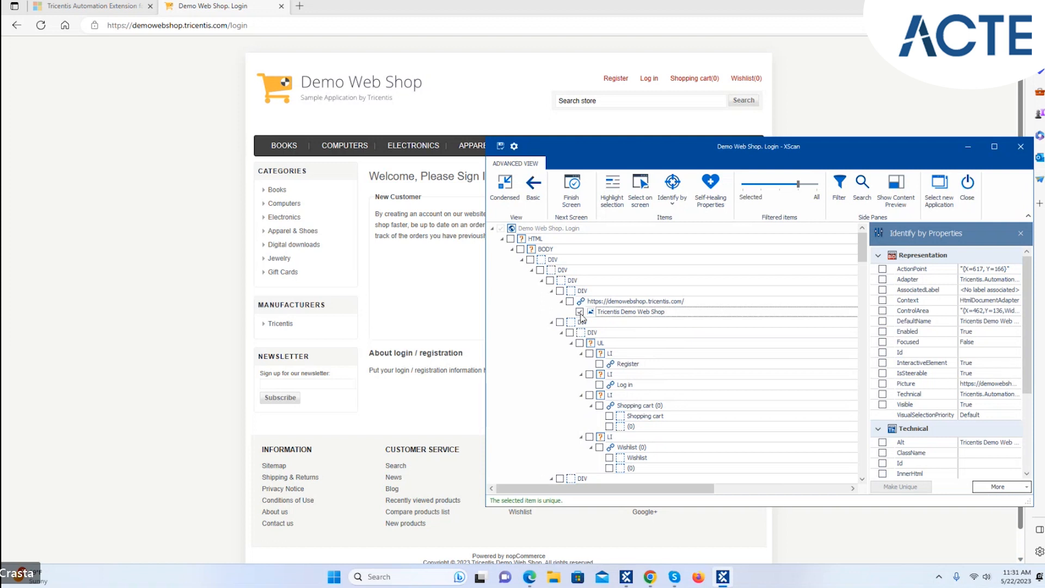
left_click(674, 202)
left_click(678, 271)
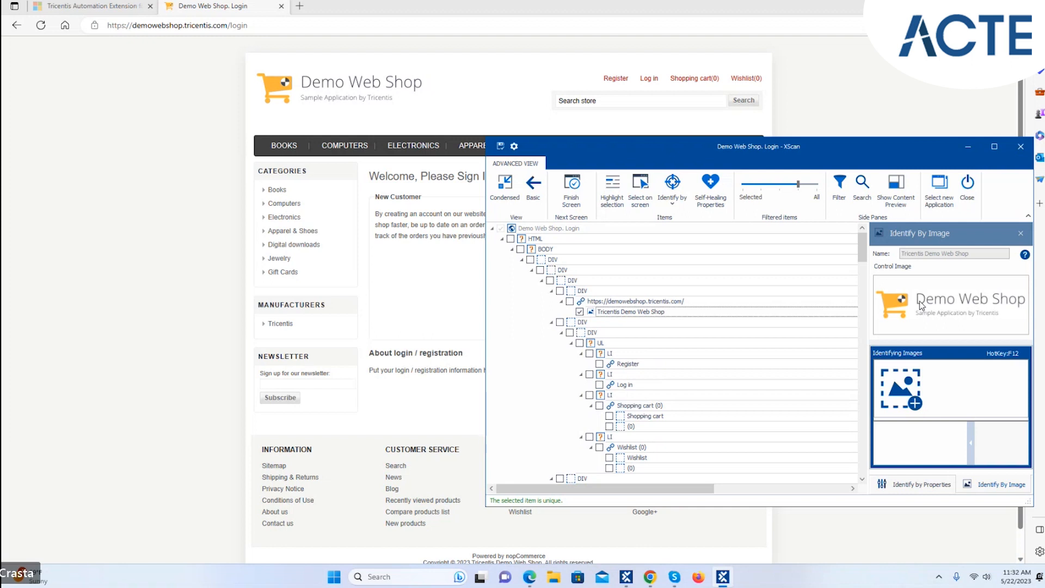
left_click(921, 305)
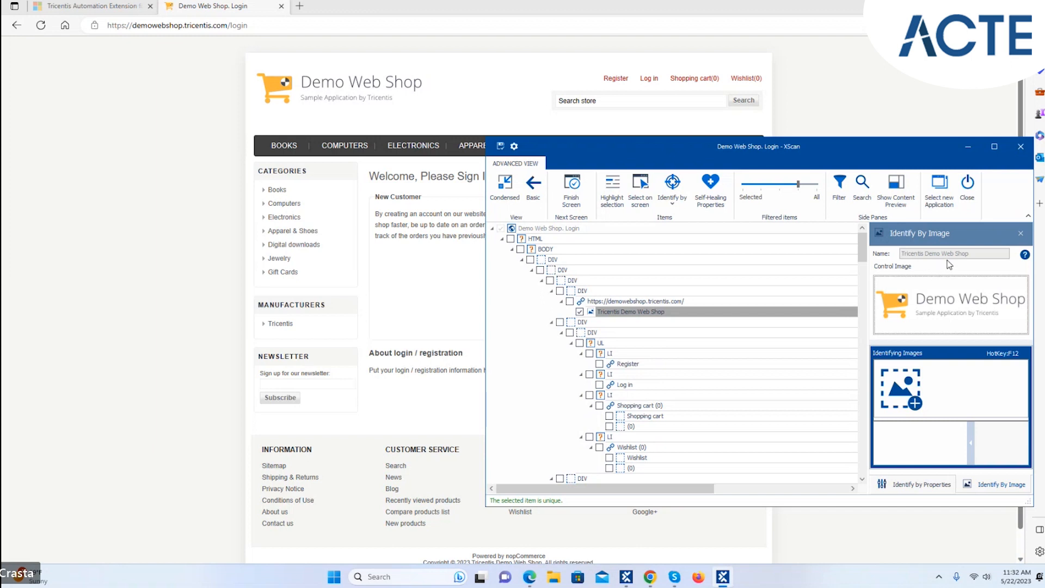
Add an identifying image covering the shop's navigation bar from Books to Gift Cards and agree to consider image identification in the search
left_click(916, 404)
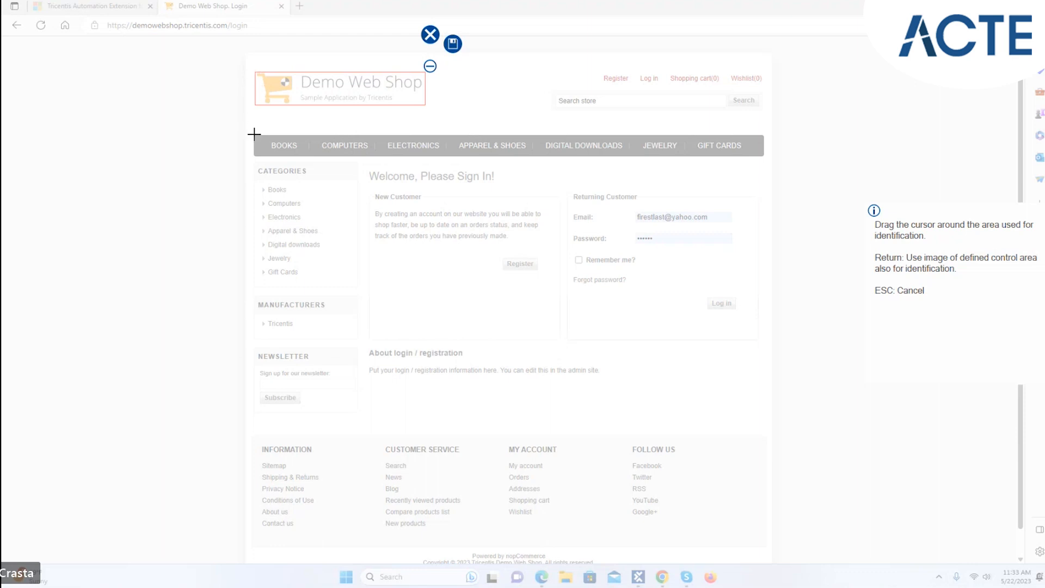
left_click_drag(254, 134, 761, 156)
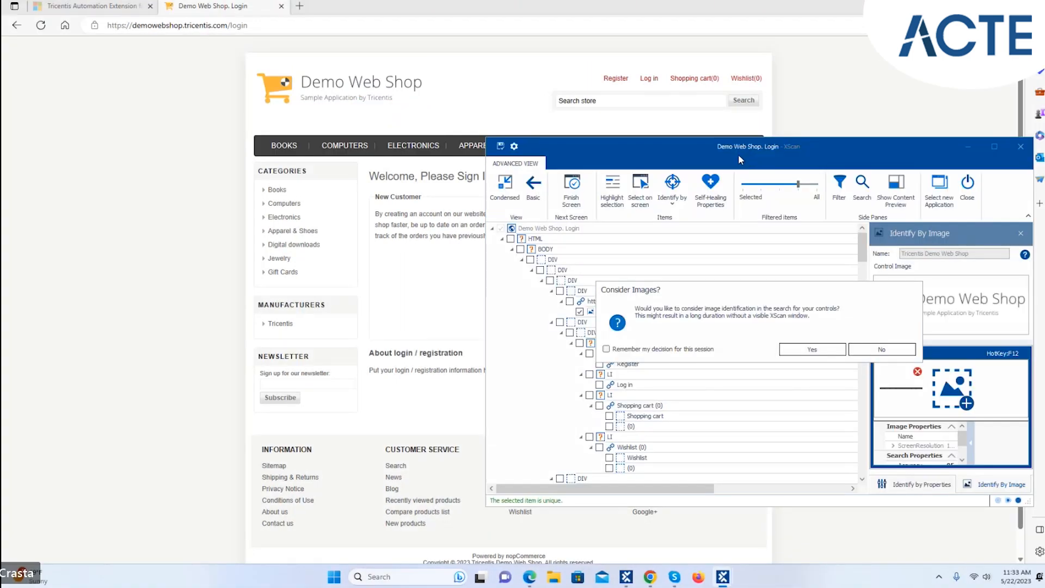
left_click(812, 350)
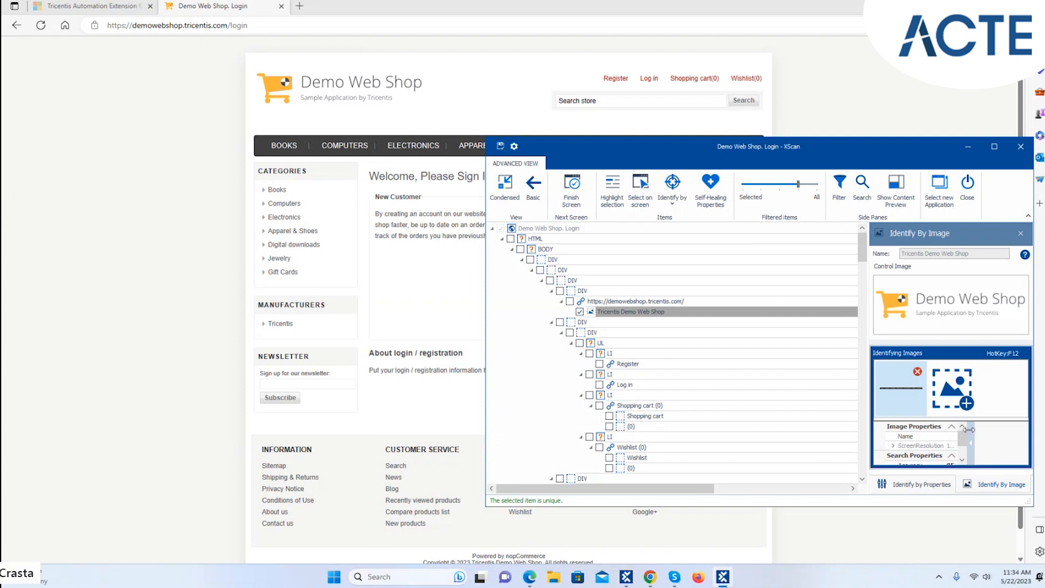
Examine the identifying image's image and search properties, undocking and enlarging the Identify By Image pane, and close the pane
mouse_move(962, 442)
left_mouse_down()
mouse_move(964, 451)
mouse_move(967, 423)
mouse_move(969, 449)
left_mouse_up()
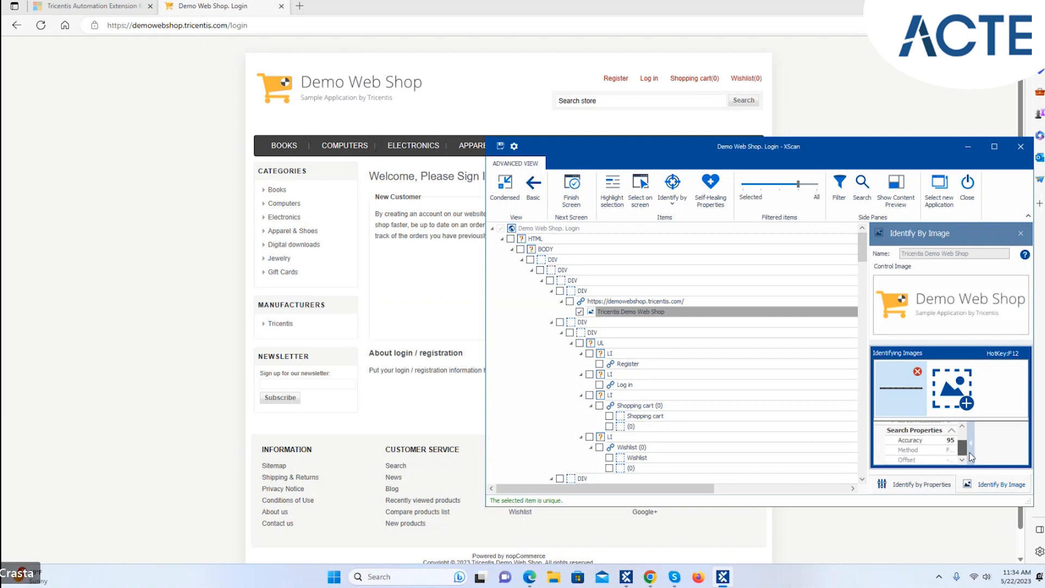
left_click_drag(968, 452, 970, 435)
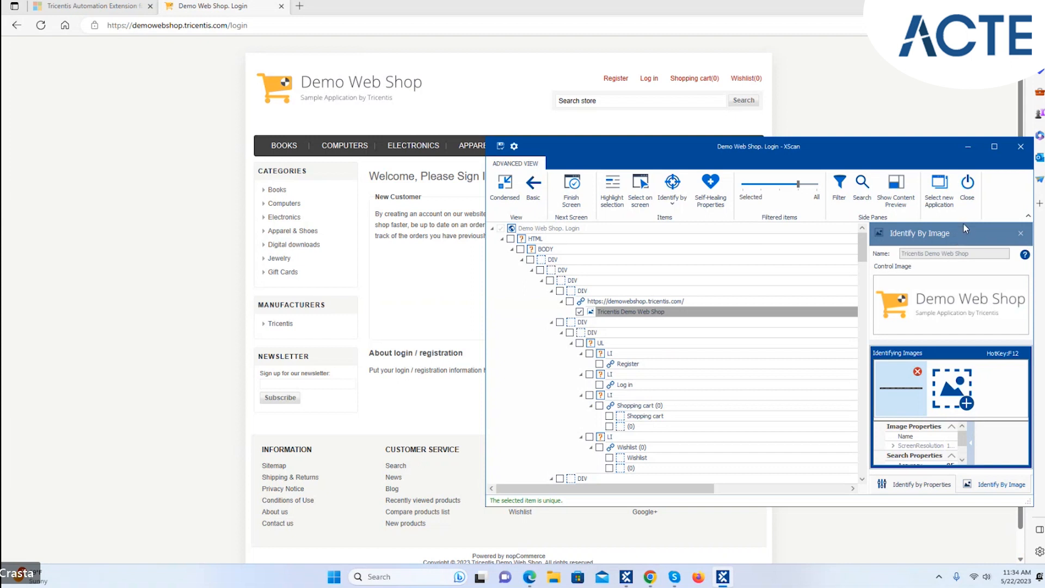
left_click_drag(963, 230, 982, 260)
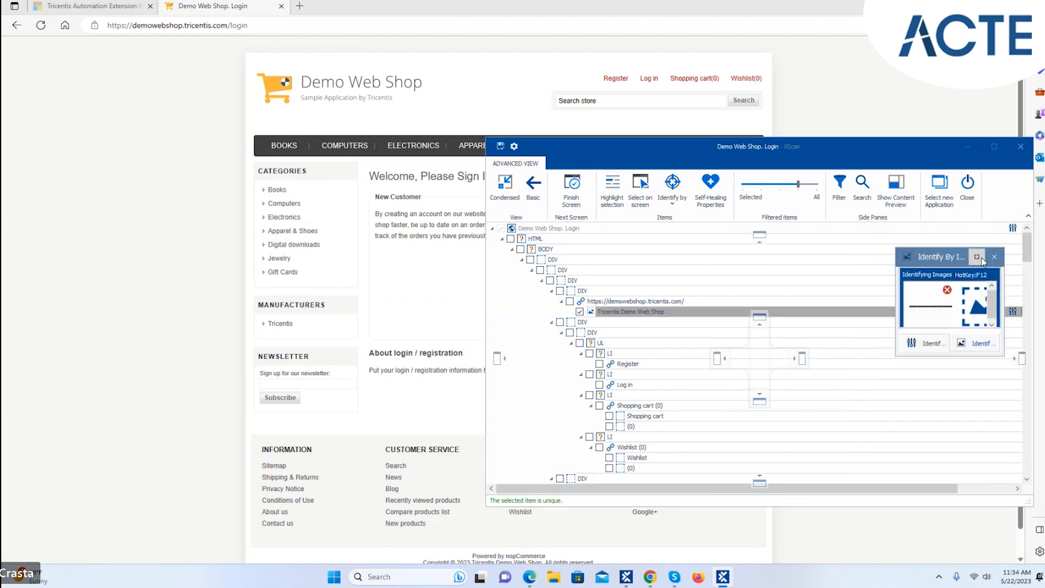
left_click_drag(976, 355, 945, 554)
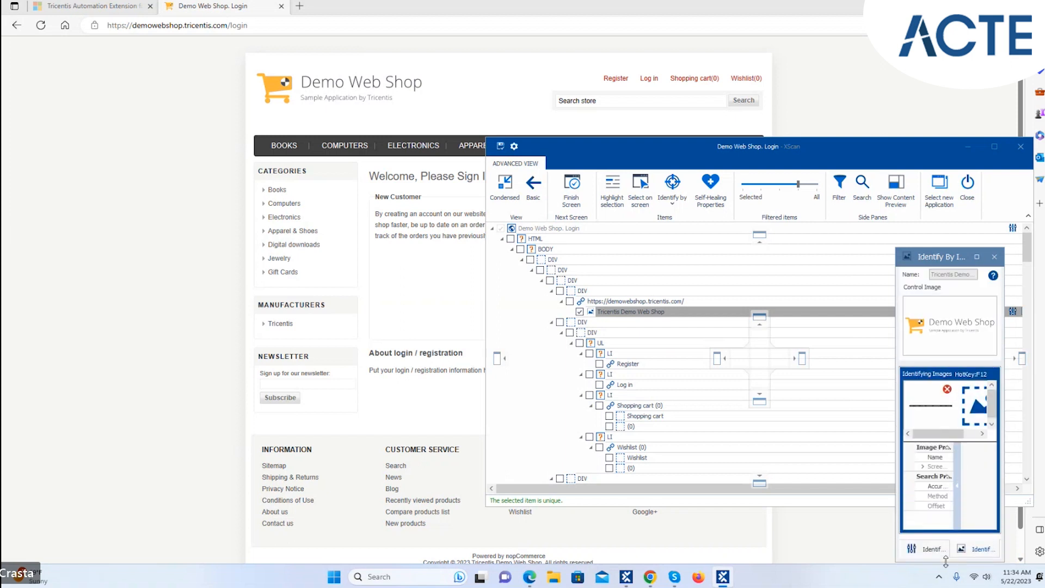
left_click_drag(945, 264, 913, 147)
left_click_drag(959, 290, 963, 334)
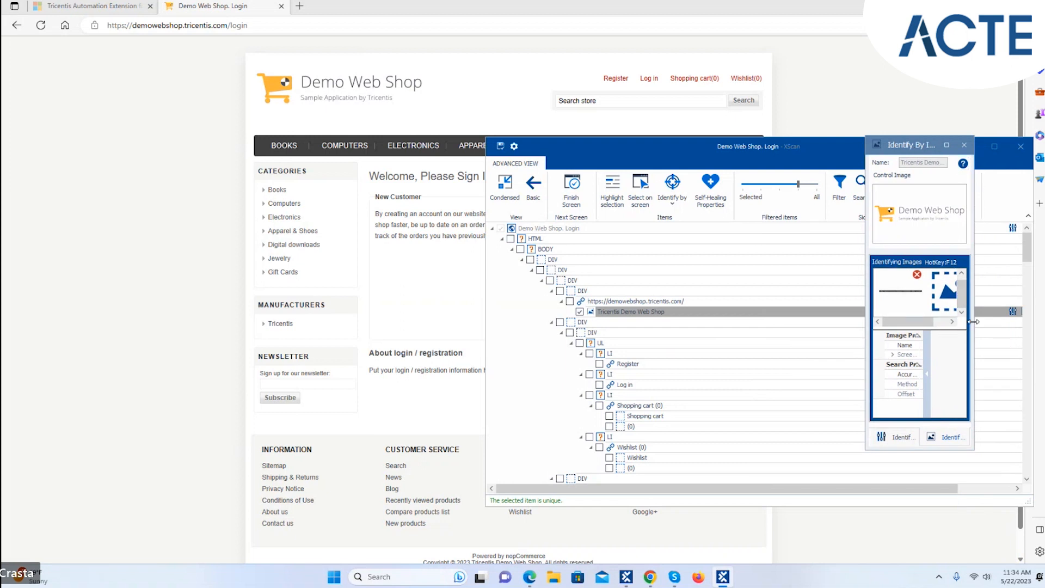
left_click_drag(914, 324, 866, 329)
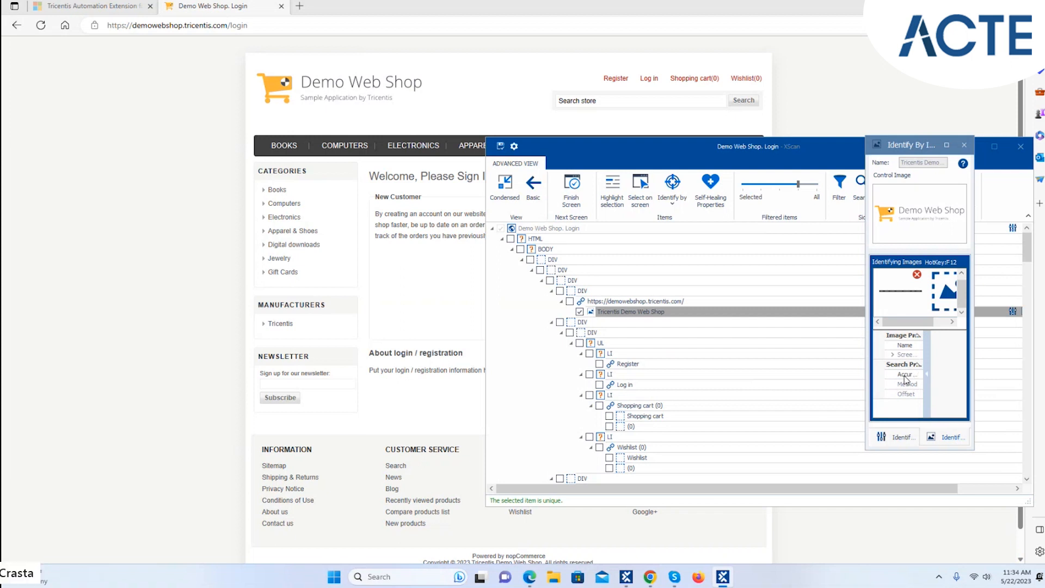
key("Tab")
left_click_drag(928, 321, 893, 326)
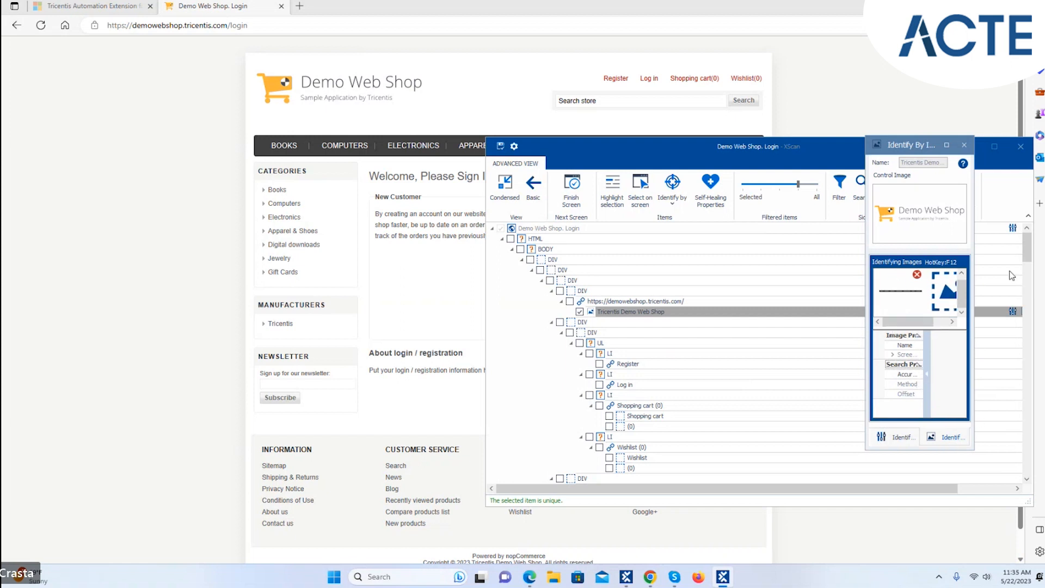
left_click(964, 147)
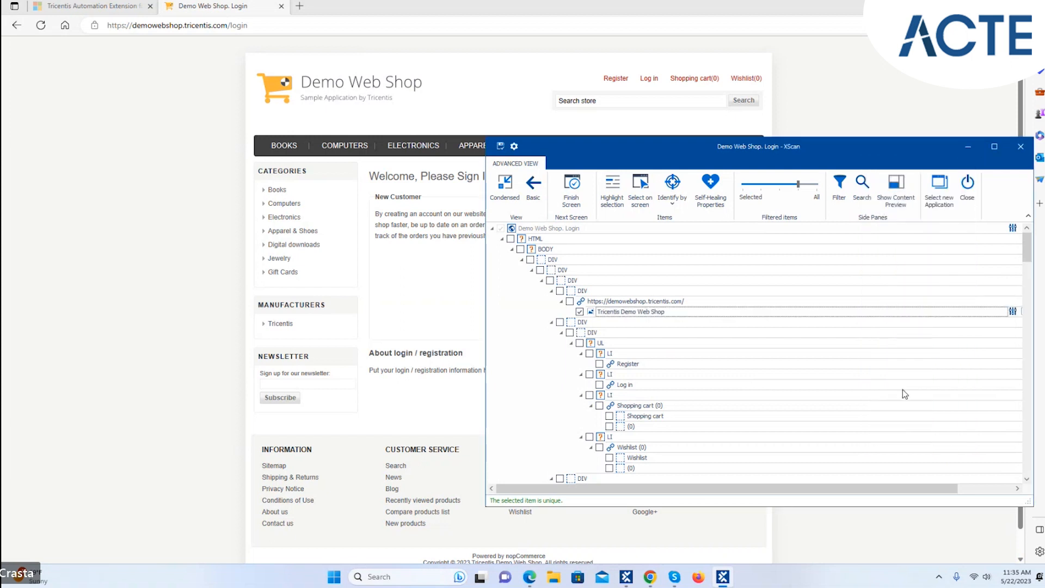
Reopen the image identification of the Tricentis Demo Web Shop logo for review and close it
left_click(671, 196)
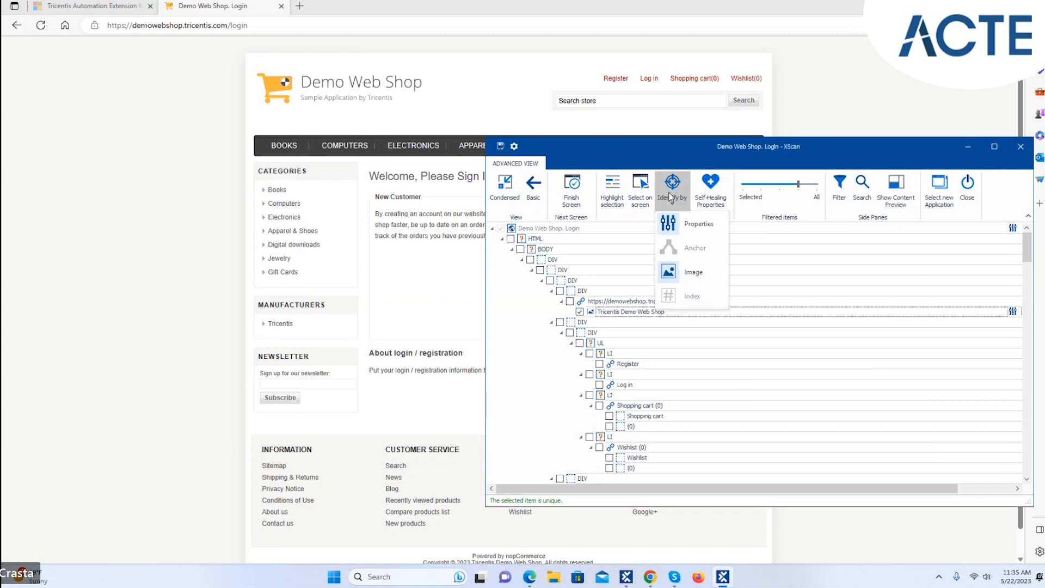
left_click(679, 274)
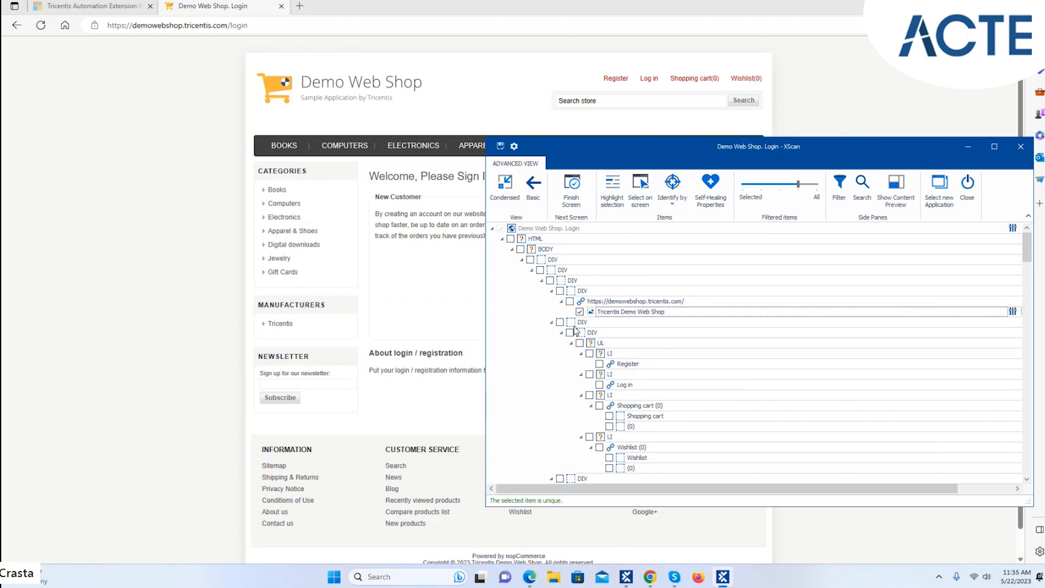
left_click(634, 312)
left_click(674, 200)
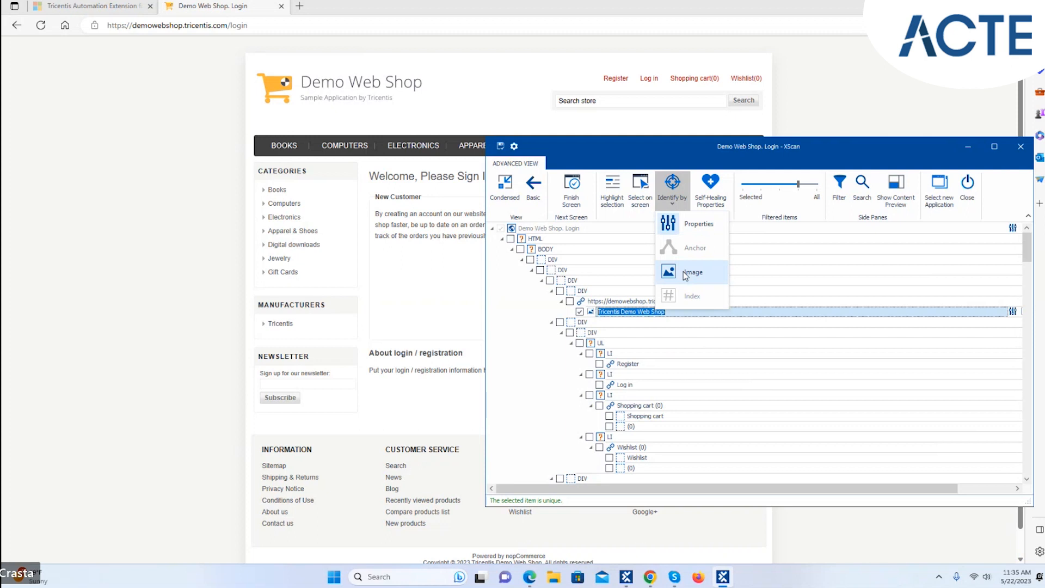
left_click(685, 276)
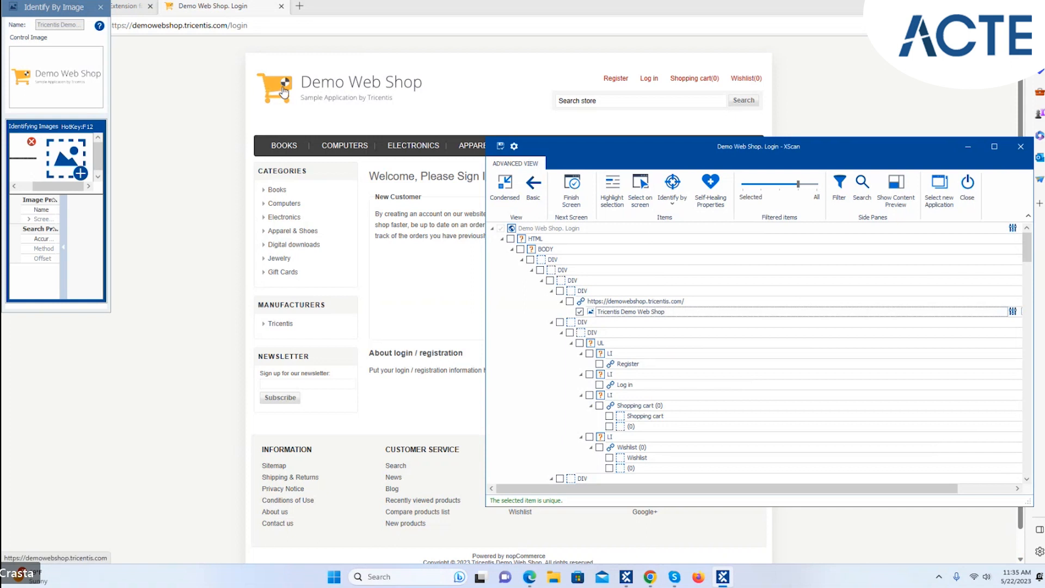
left_click(101, 7)
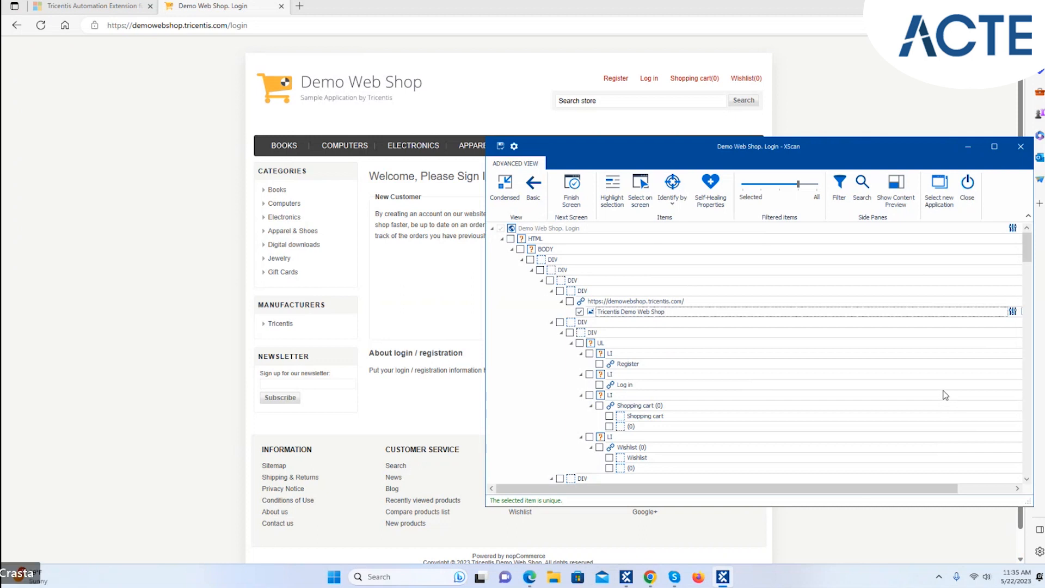
Deselect the Tricentis Demo Web Shop logo, look through the control tree and maximize the XScan window
left_click(580, 311)
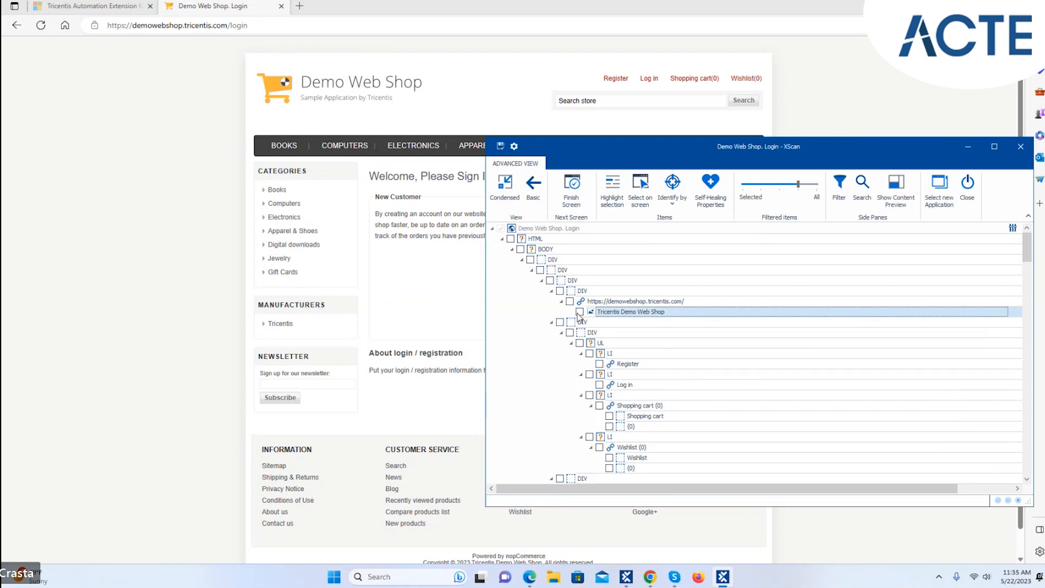
left_click_drag(752, 150, 273, 229)
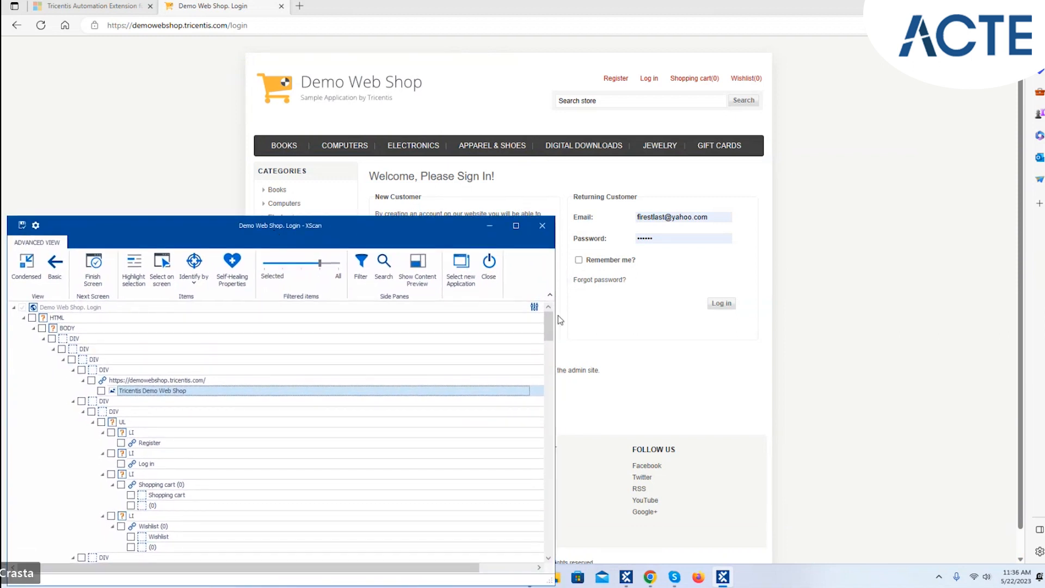
left_click_drag(550, 333, 549, 393)
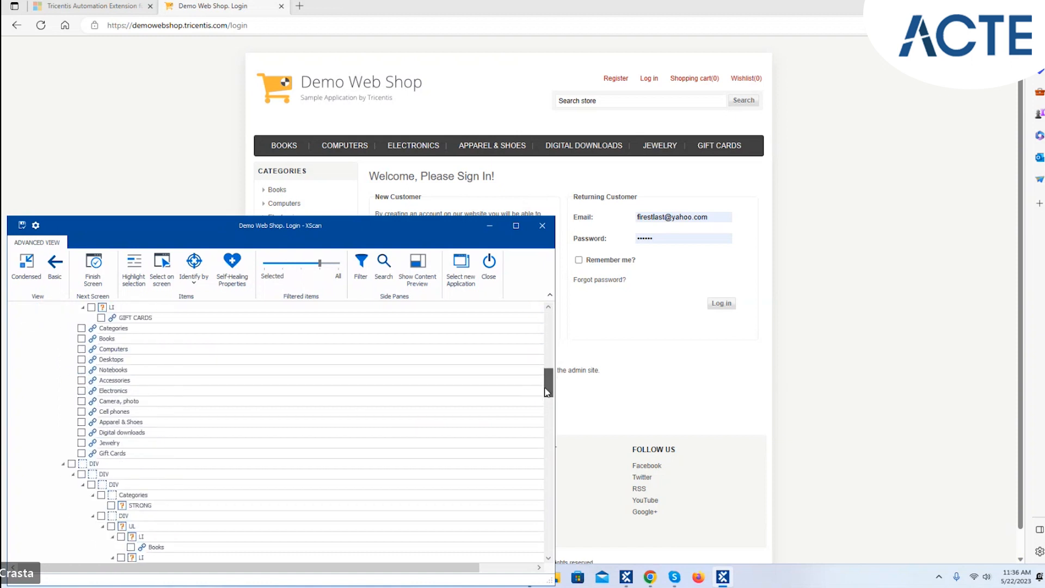
left_click_drag(471, 567, 341, 551)
left_click_drag(549, 384, 550, 379)
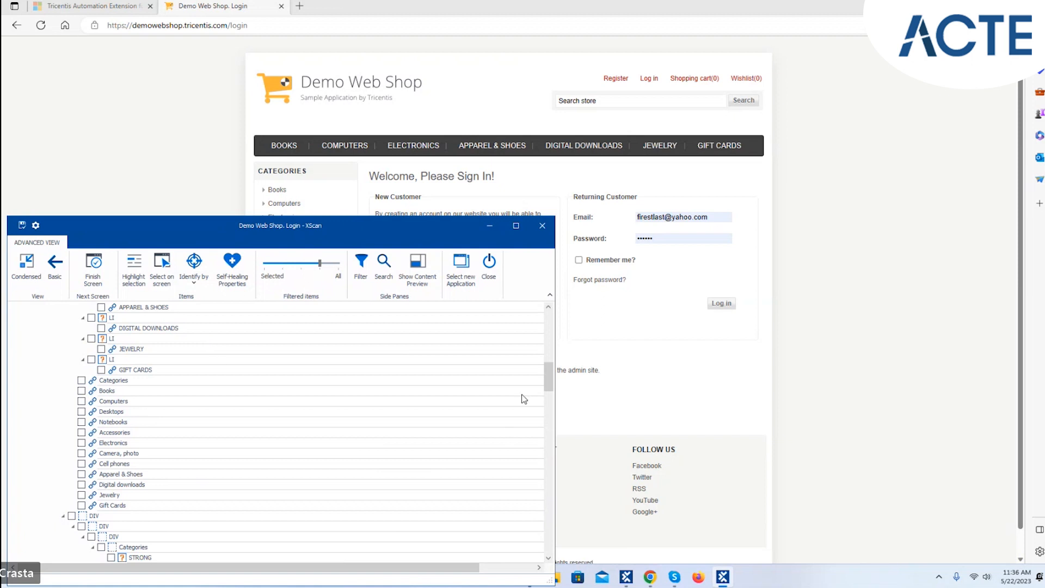
left_click_drag(549, 377, 552, 329)
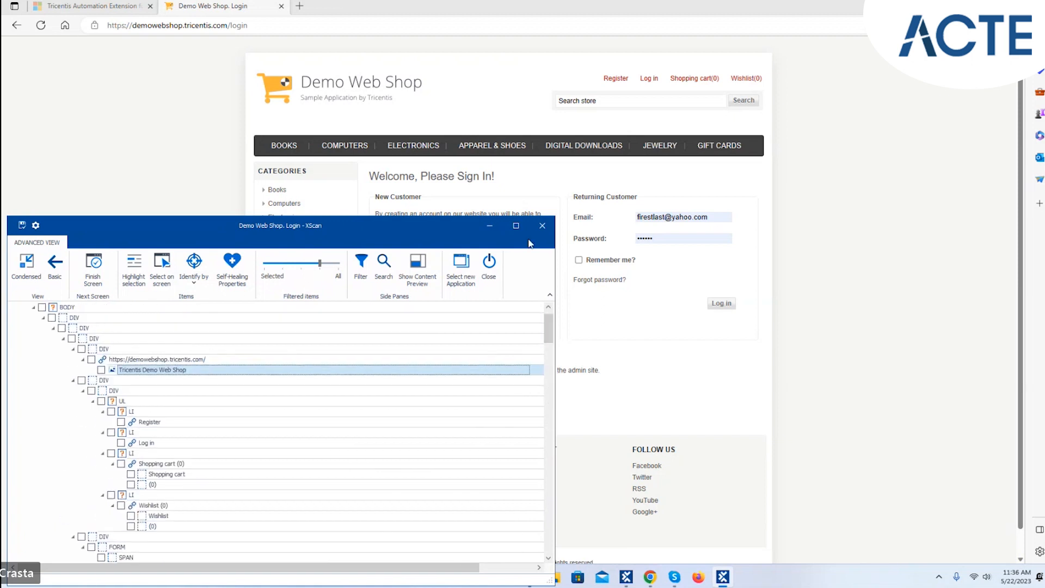
left_click(514, 224)
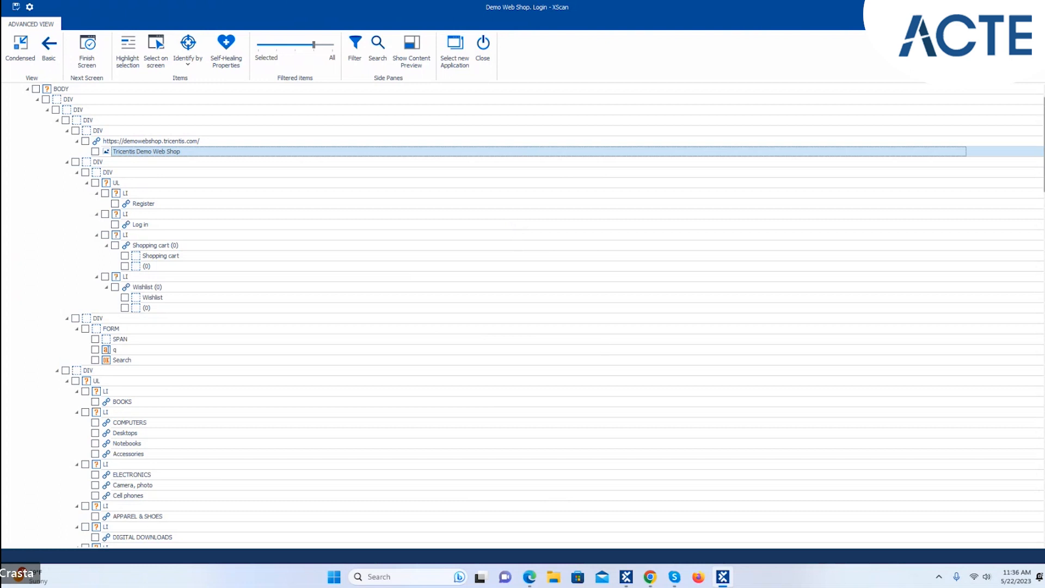
Reselect the Tricentis Demo Web Shop logo in the control tree and show its control image in the image identification
scroll(604, 346, "down", 5)
scroll(522, 316, "down", 15)
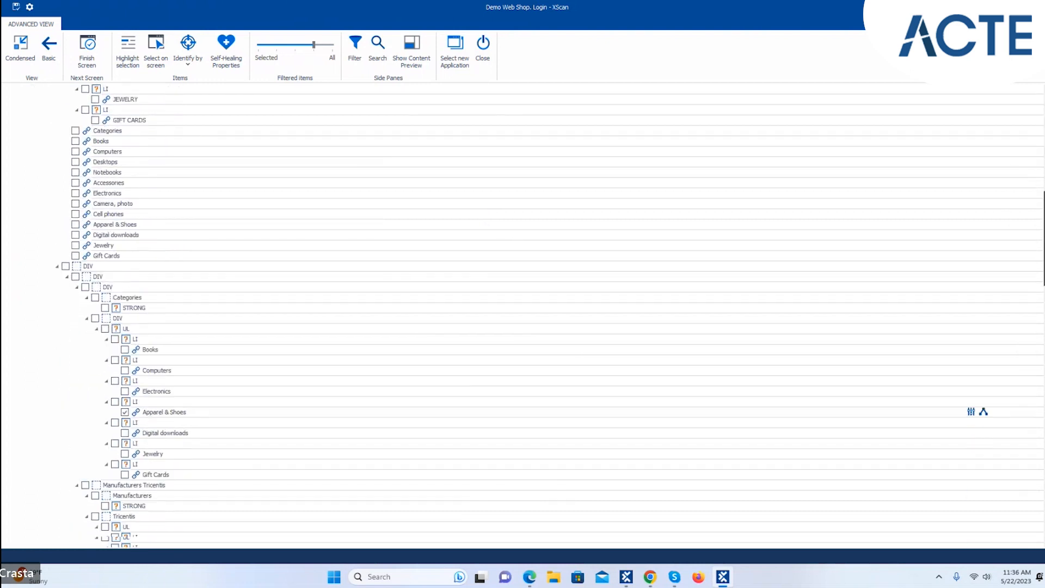
left_click_drag(1043, 236, 1043, 141)
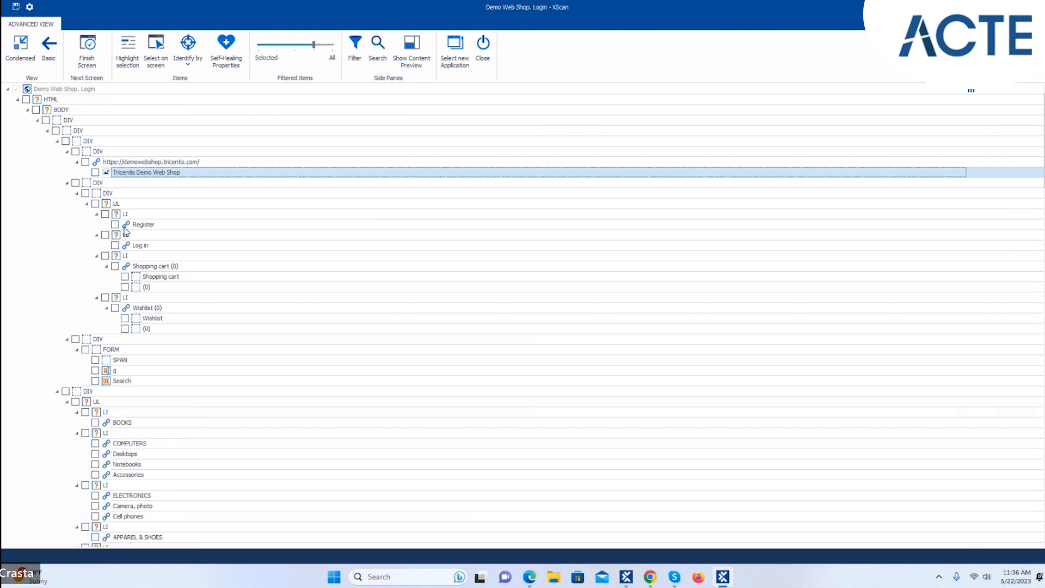
left_click(95, 173)
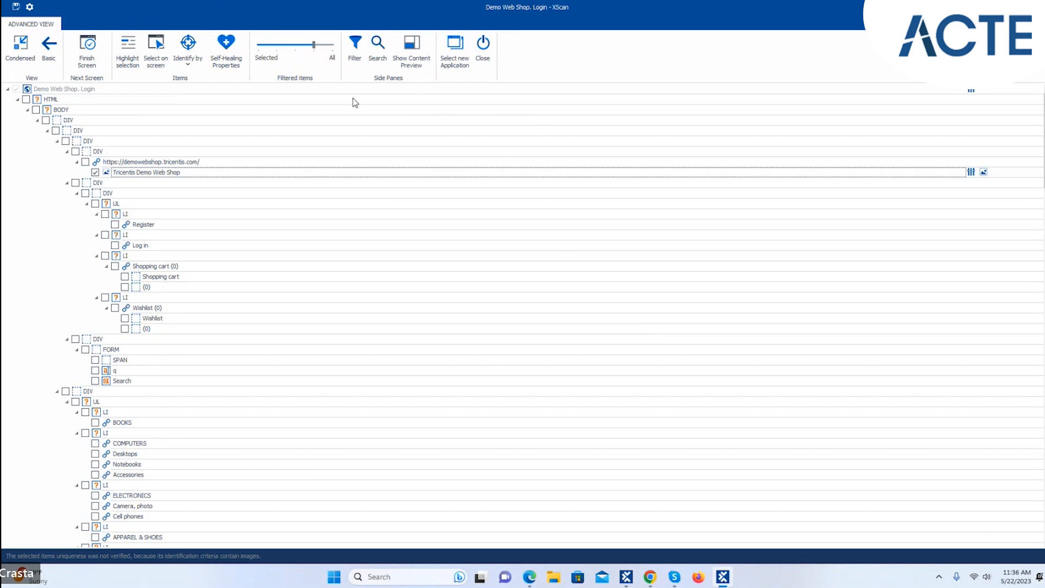
left_click(982, 172)
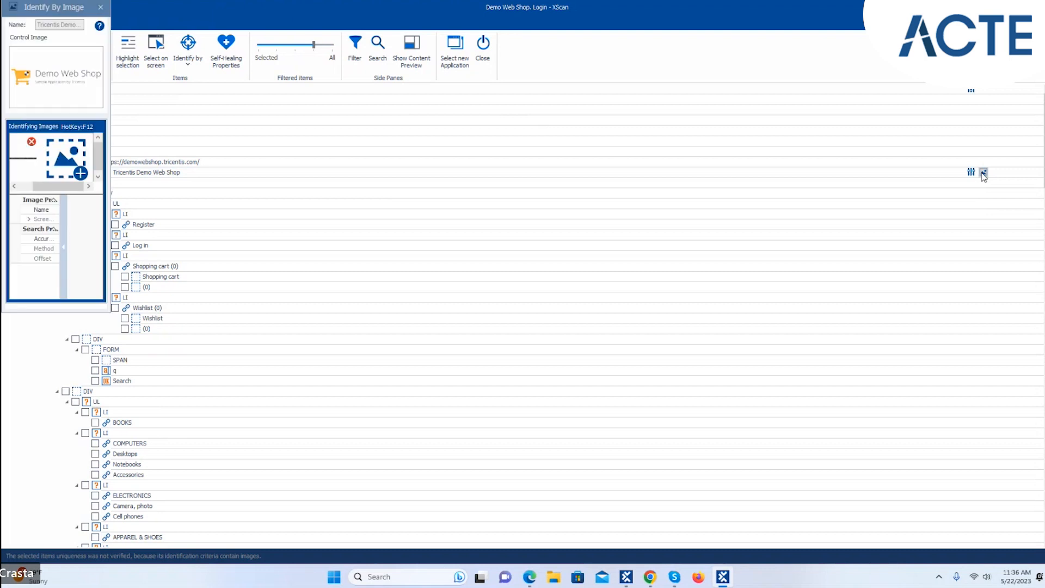
left_click(50, 87)
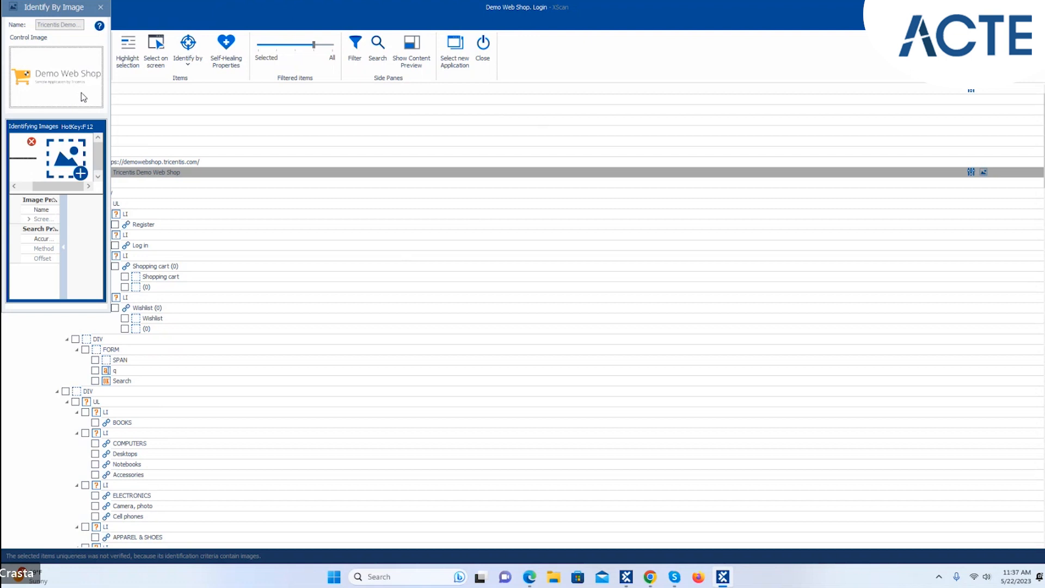
Move the Identify By Image pane clear of the control tree and widen it and its property columns to examine the image and search properties
left_click_drag(52, 13, 846, 76)
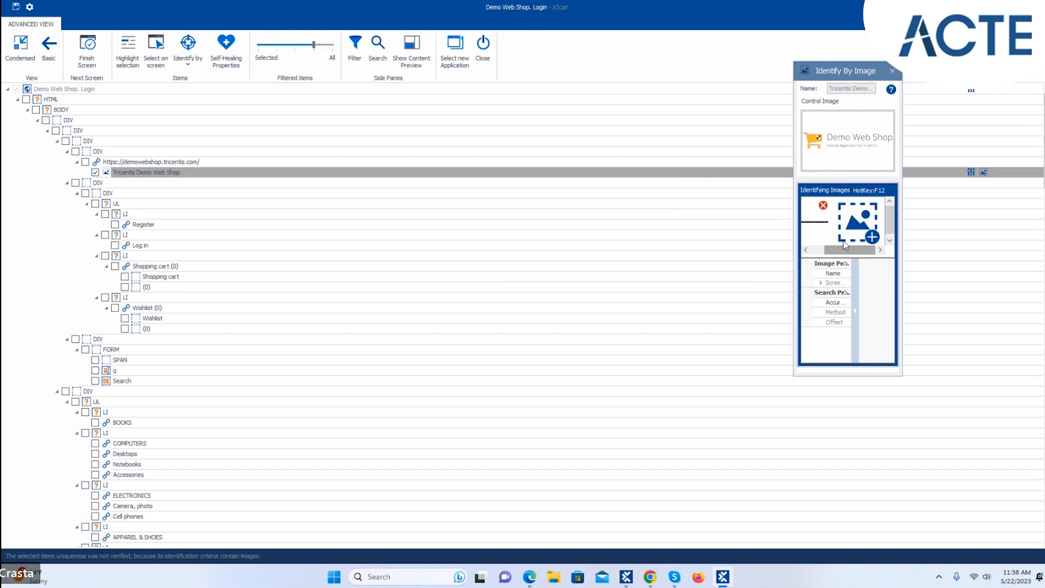
left_click_drag(840, 251, 809, 252)
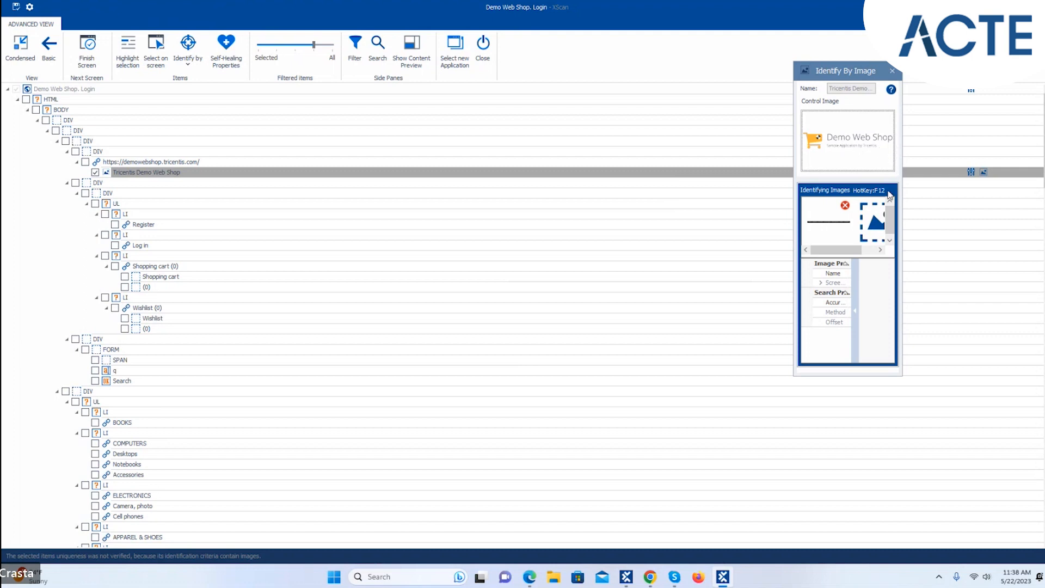
left_click(983, 174)
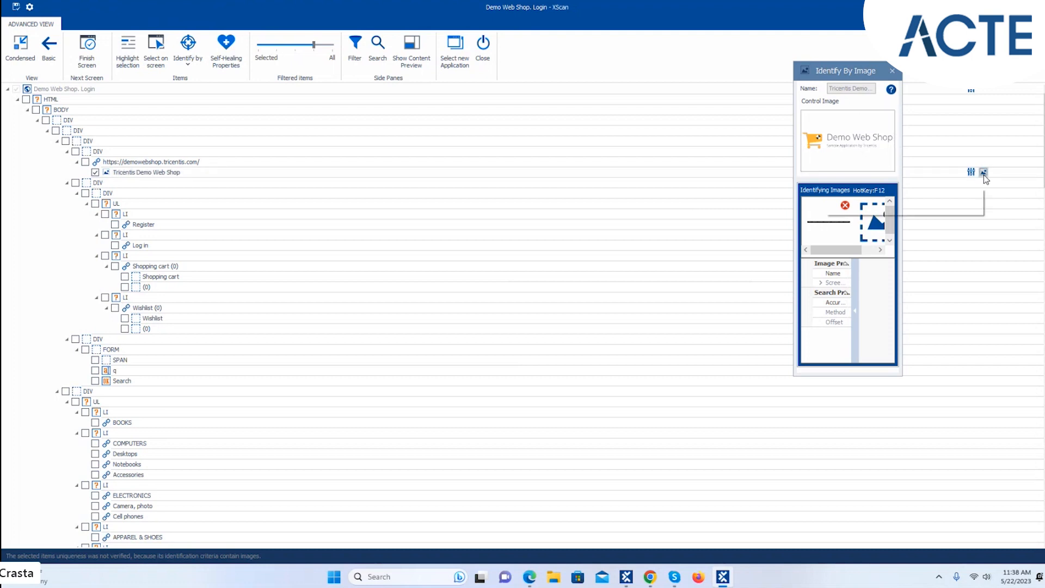
left_click(854, 159)
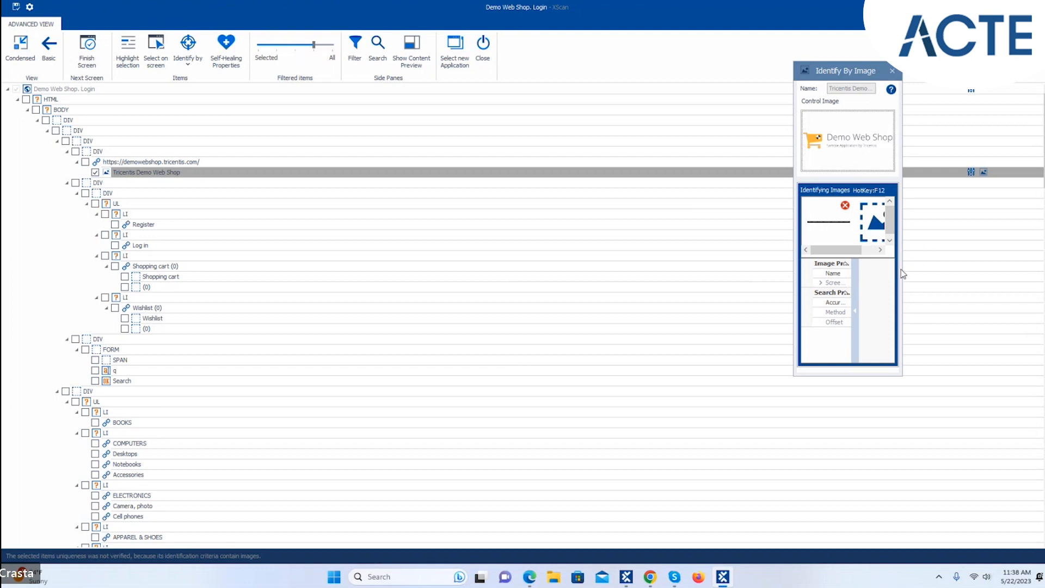
left_click_drag(902, 268, 1001, 256)
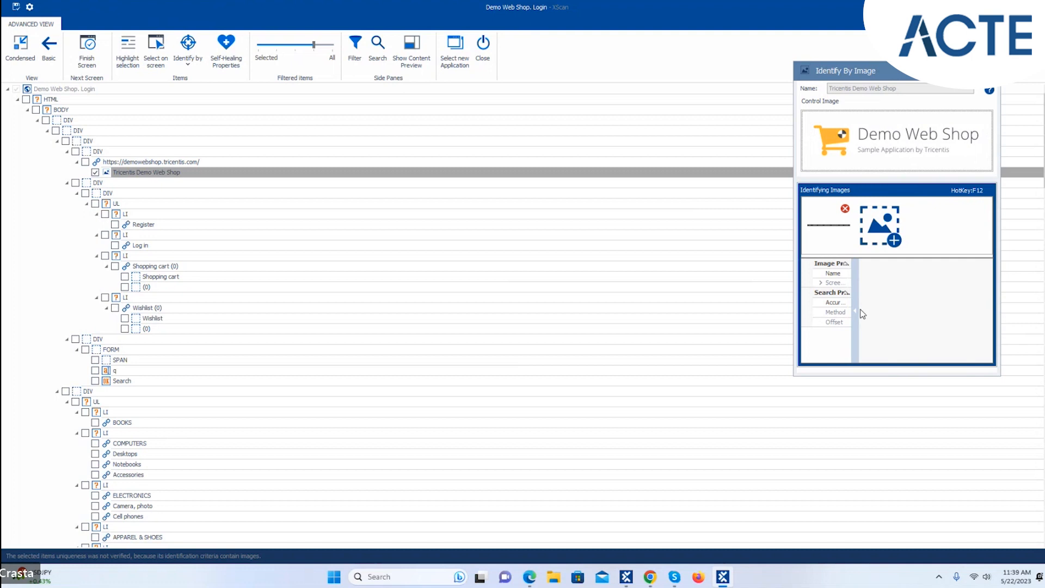
left_click_drag(856, 300, 968, 283)
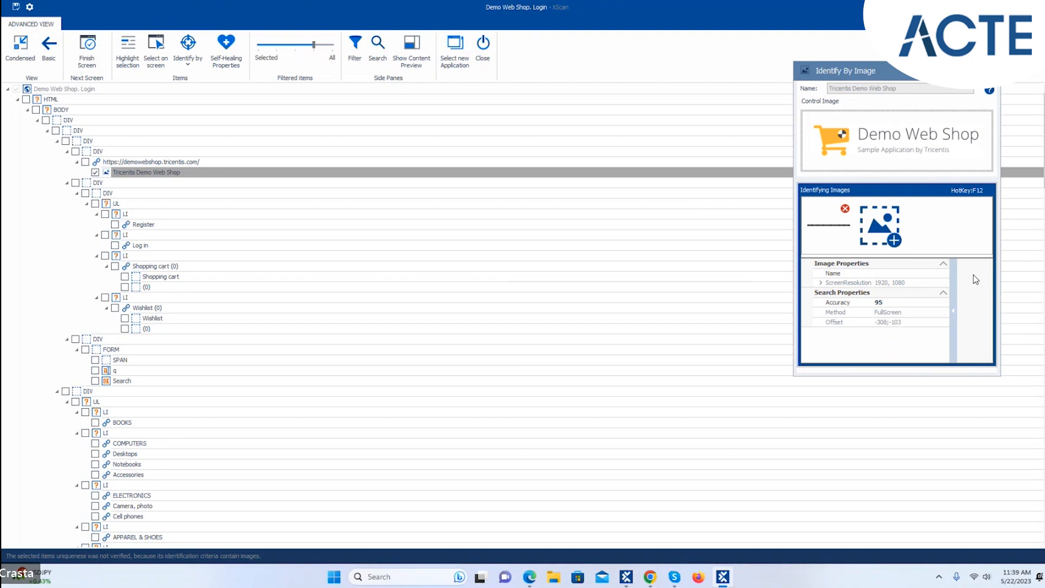
Set the identifying image's search accuracy to 90 and close the Identify By Image pane
left_click(896, 303)
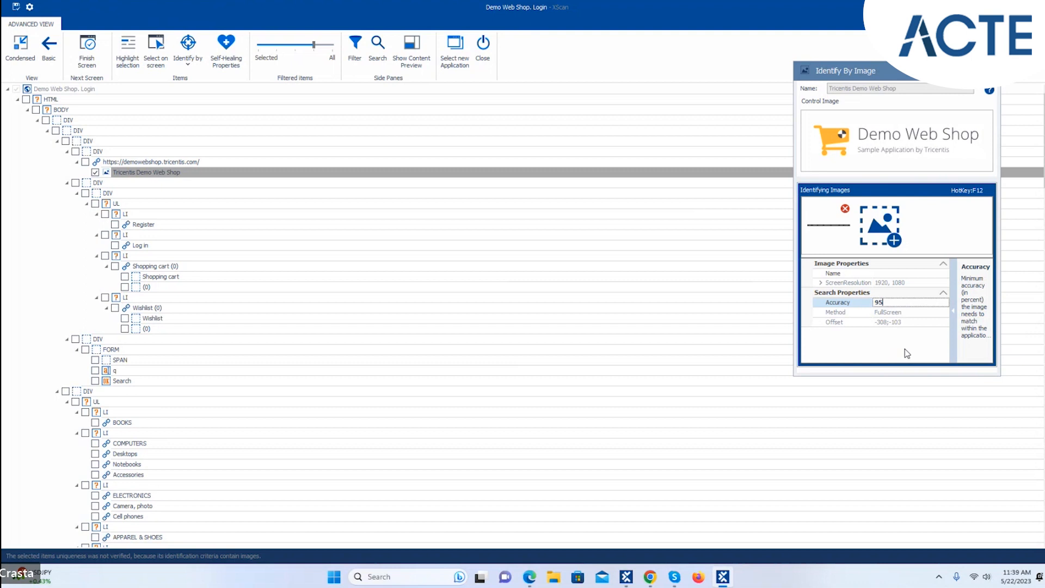
key("BackSpace")
type("0")
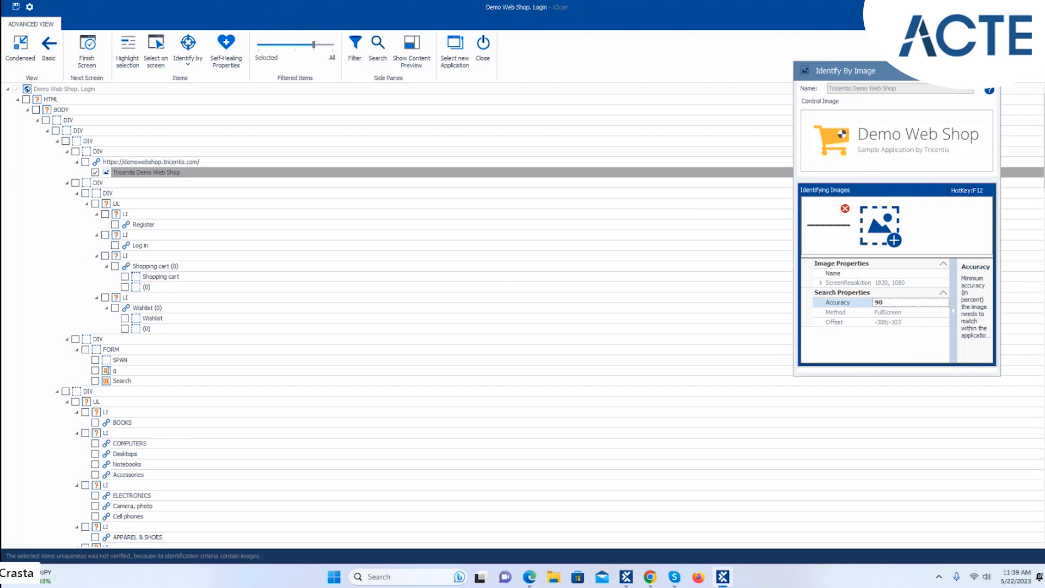
key("Return")
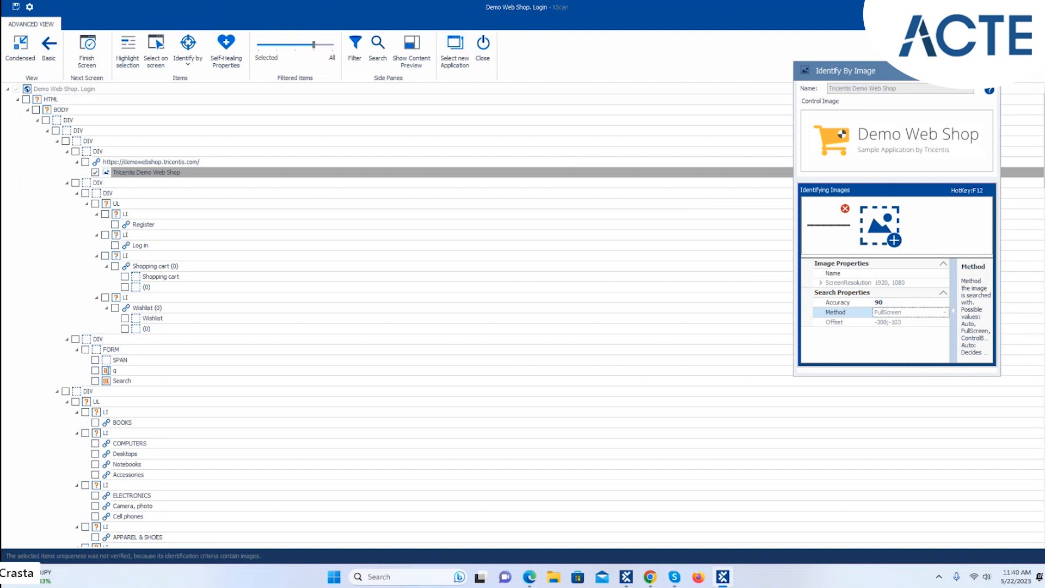
left_click(991, 71)
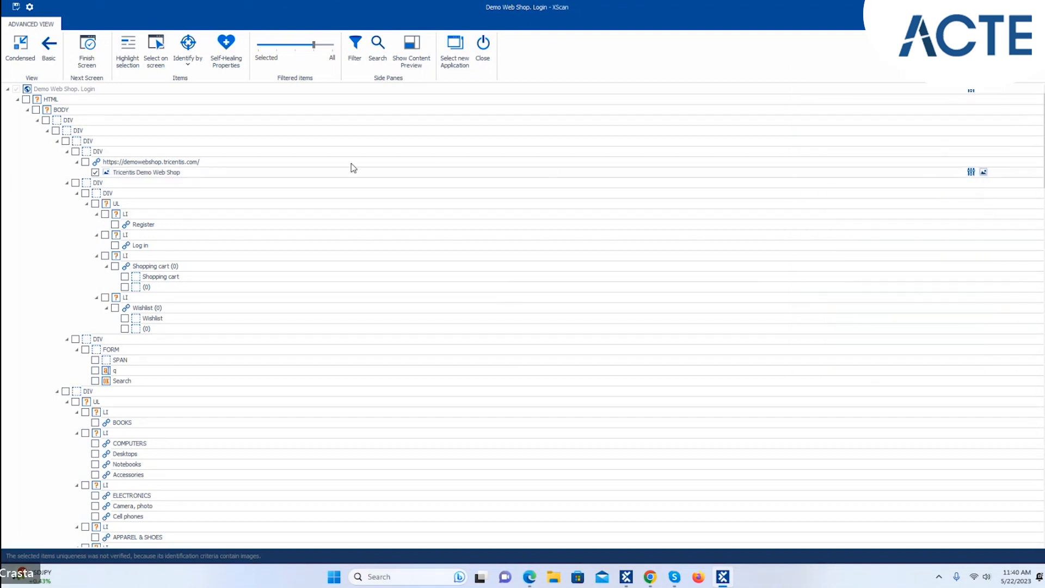
Review the Tricentis Demo Web Shop logo's image identification with its edited search properties and close it again
left_click(340, 177)
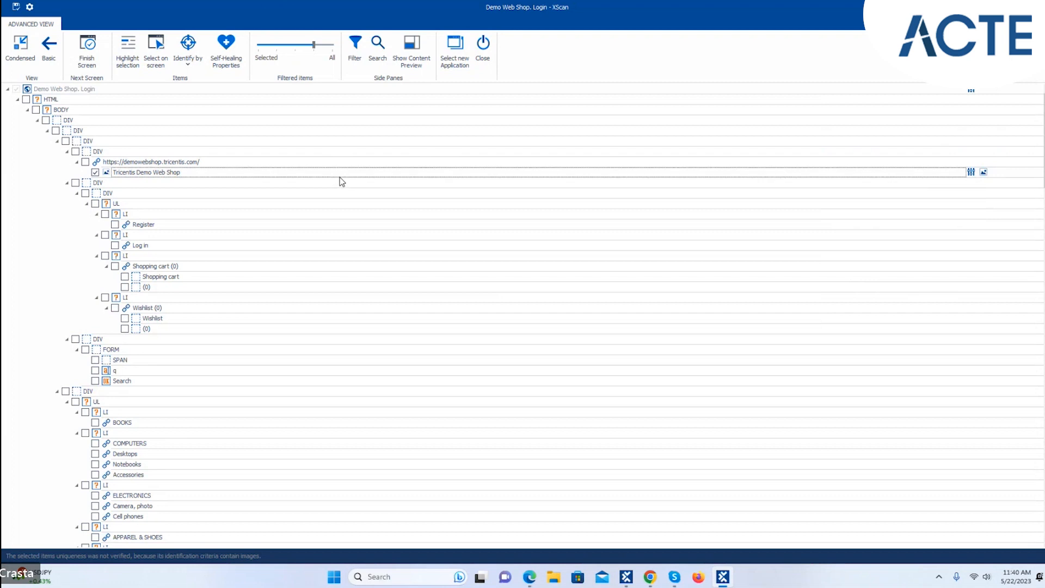
left_click(983, 173)
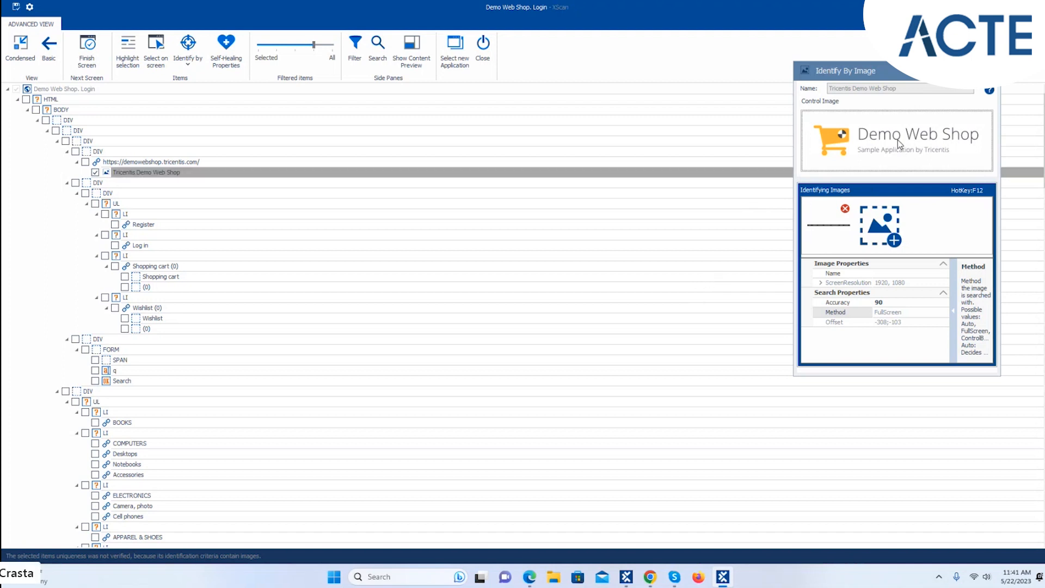
left_click(990, 70)
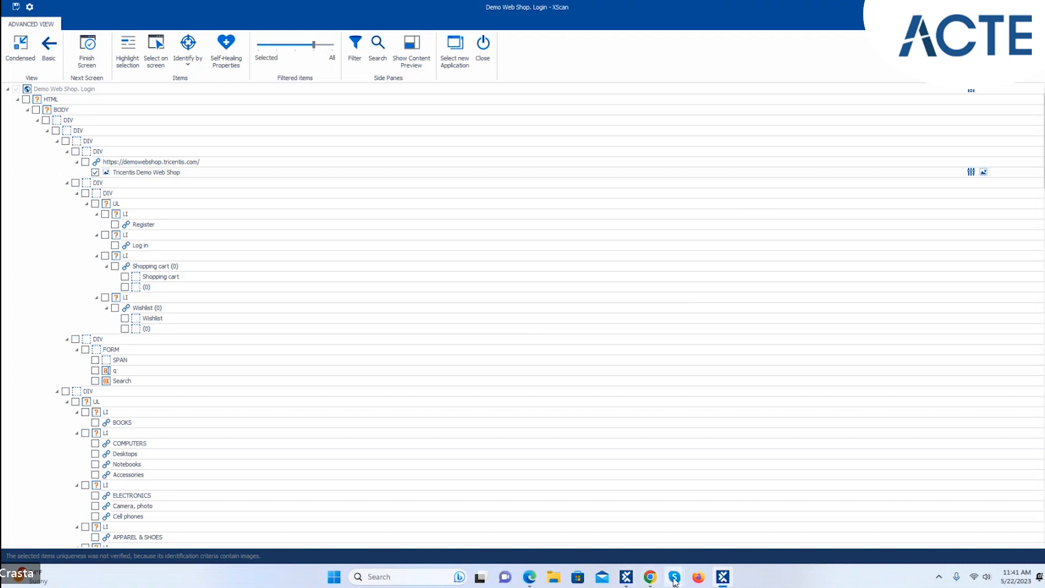
left_click(652, 578)
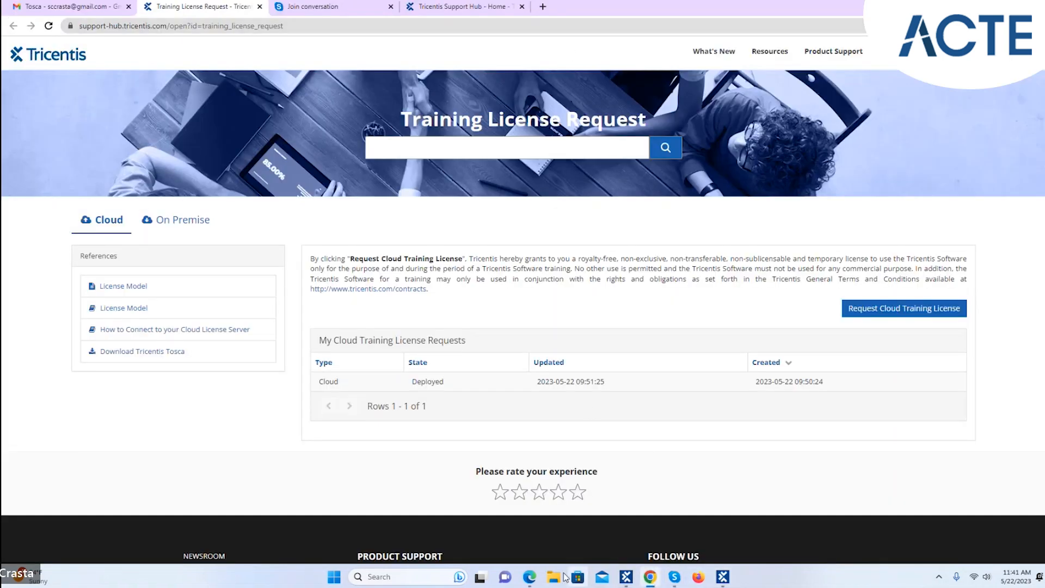
left_click(529, 576)
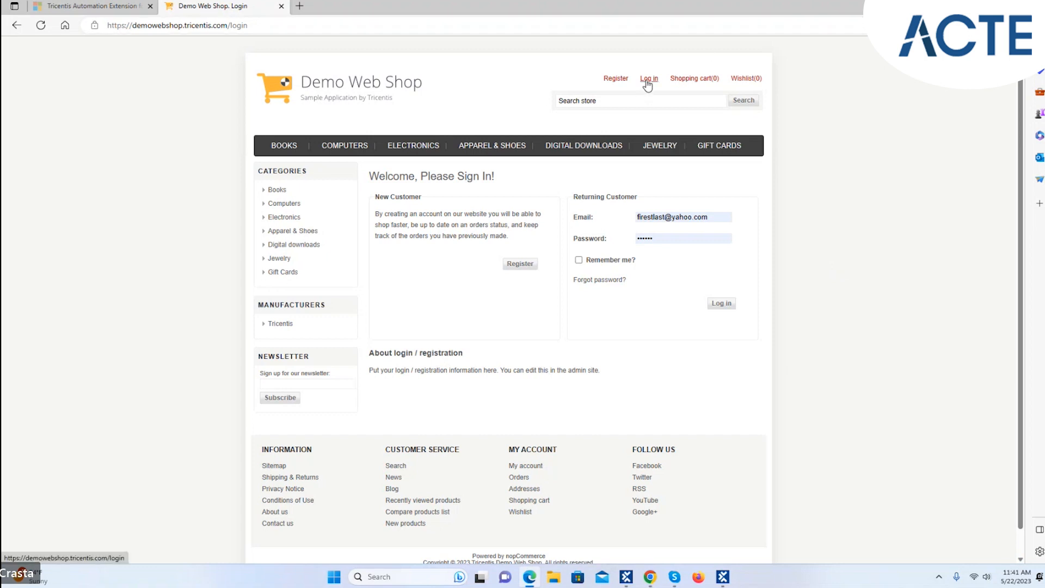
left_click(716, 305)
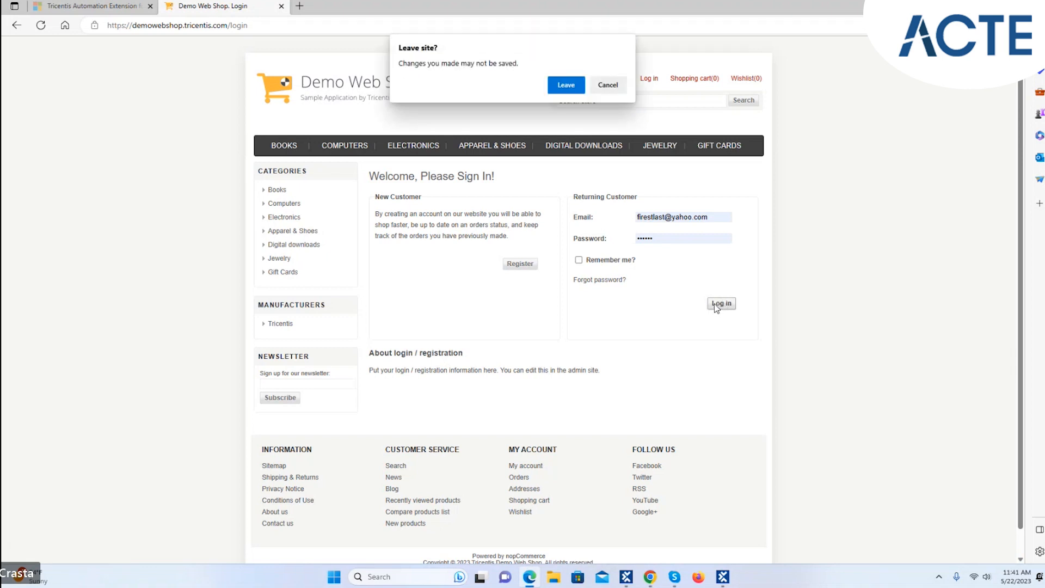
left_click(604, 88)
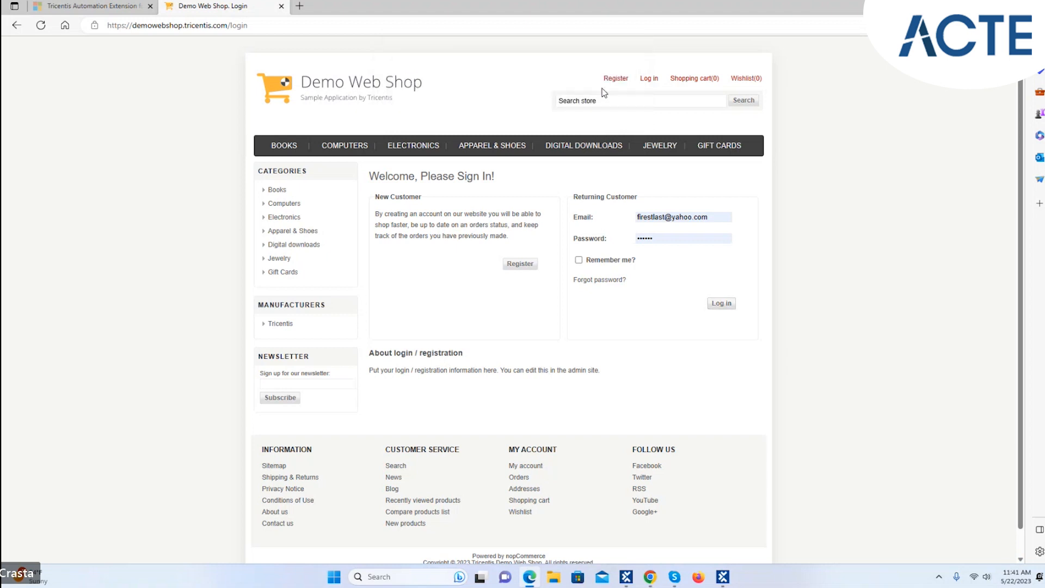
left_click(723, 576)
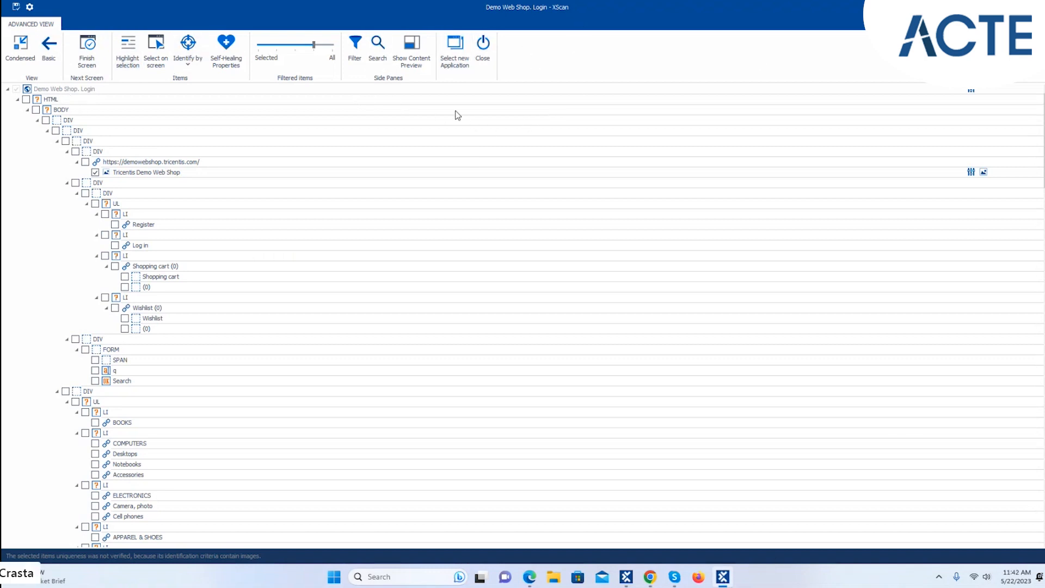
Save the scanned login page module and choose the Demo Web Shop browser window as the new application
left_click(14, 8)
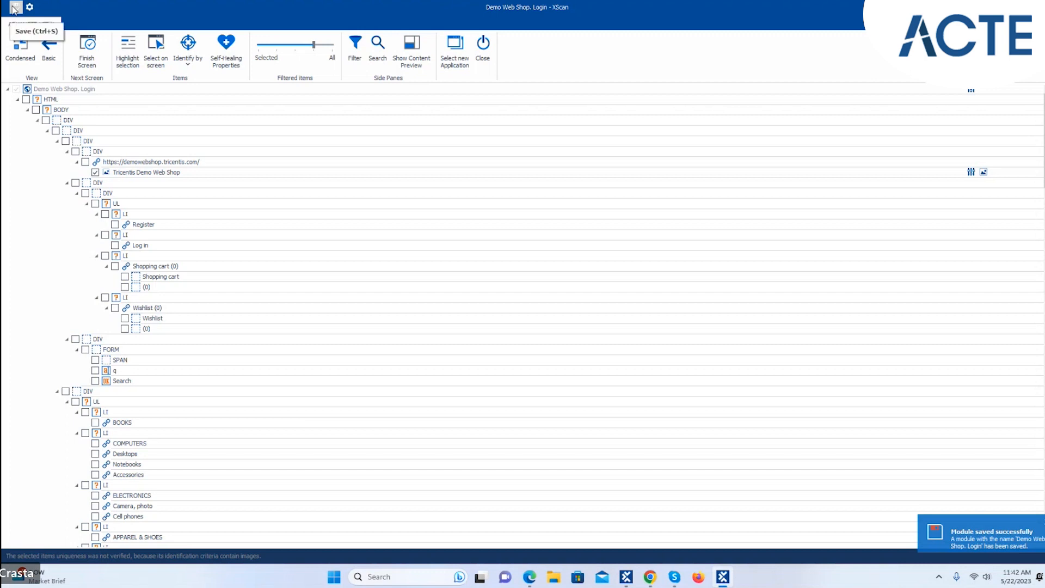
left_click(1043, 524)
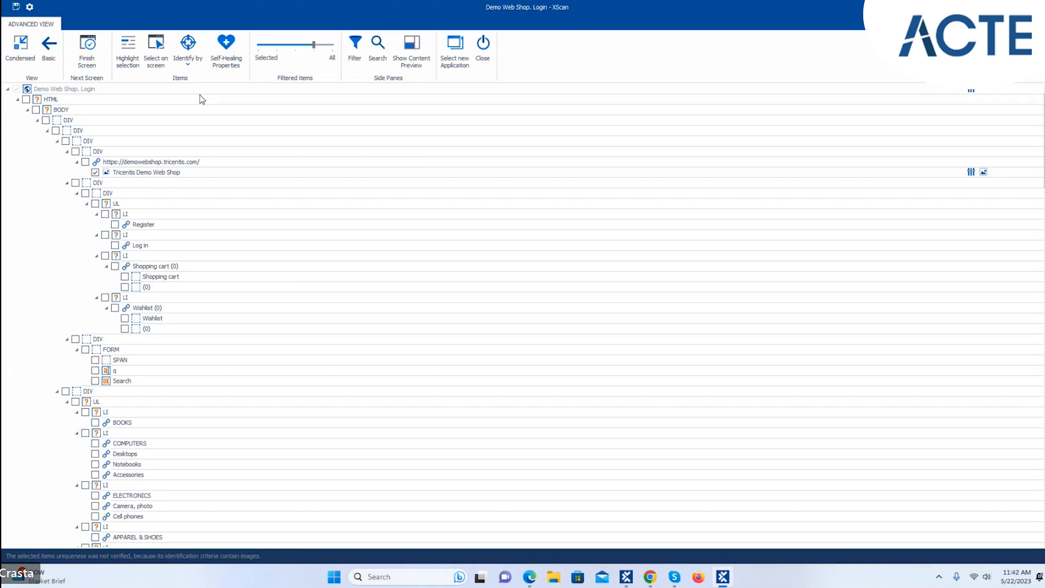
left_click(453, 63)
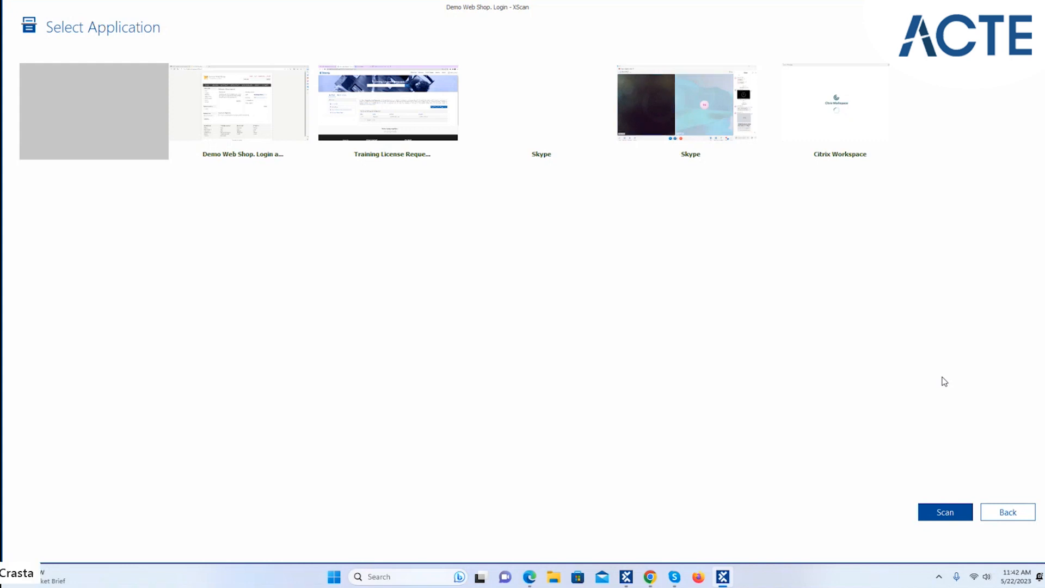
left_click(236, 106)
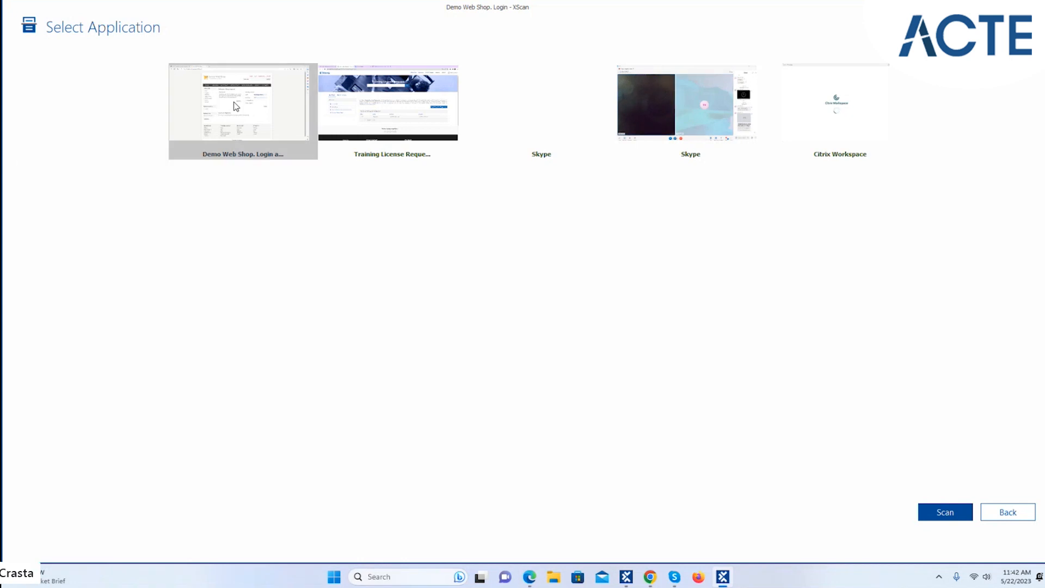
Switch to Microsoft Edge and log in to the Demo Web Shop with the prefilled credentials, agreeing to leave the login page
left_click(534, 579)
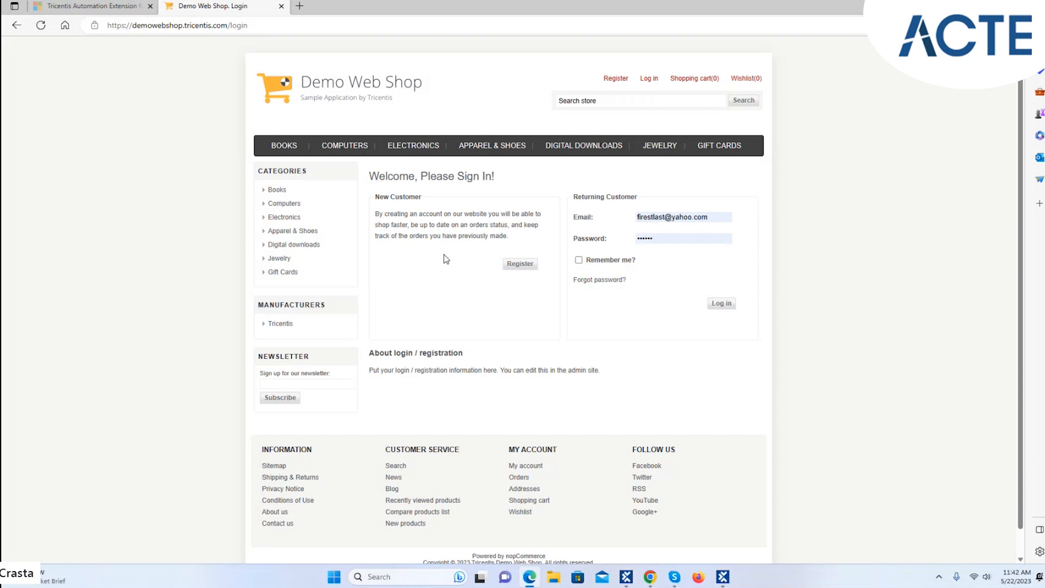
left_click(717, 306)
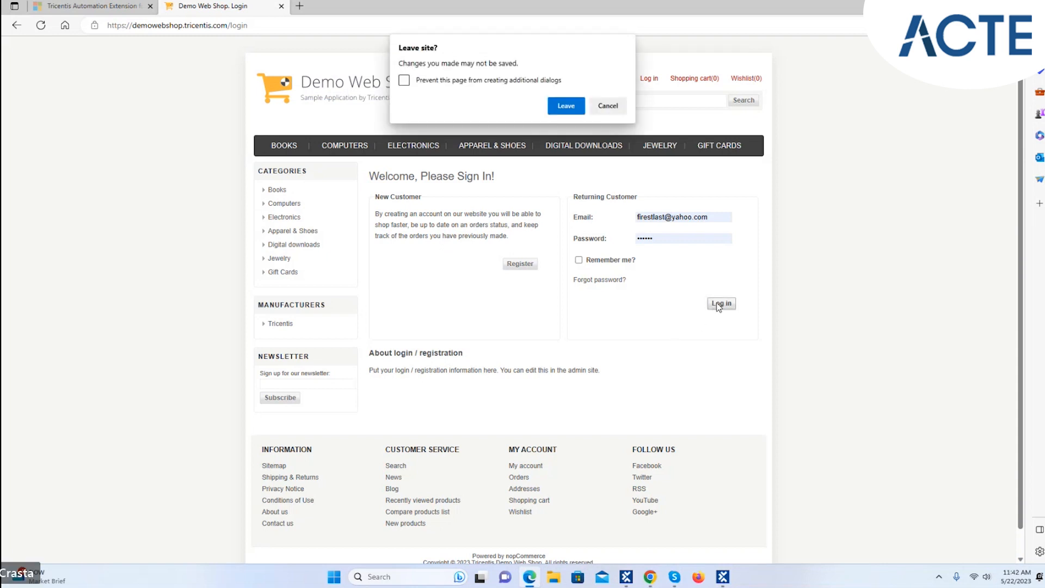
left_click(566, 106)
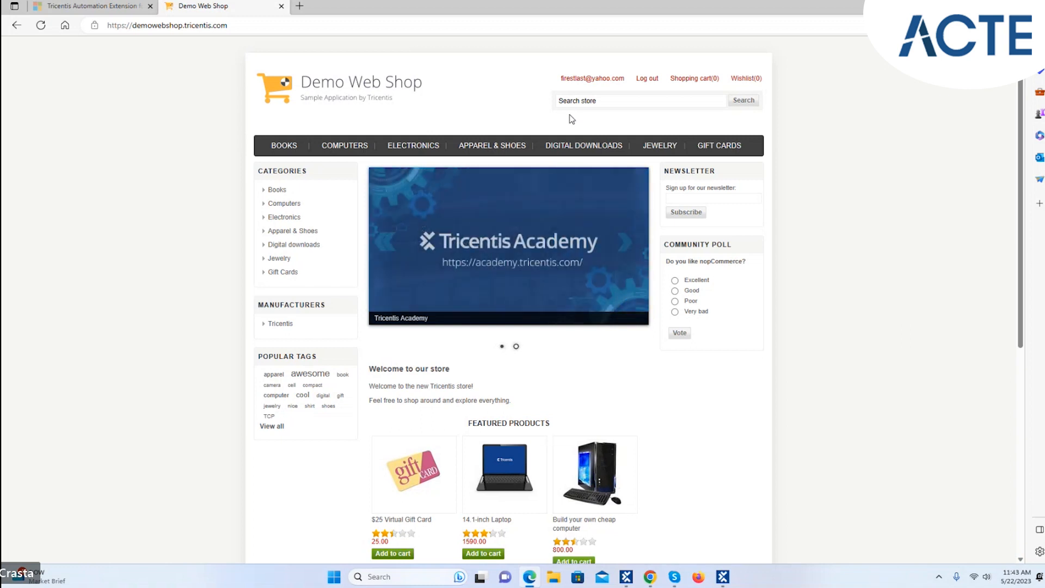
Browse the shop's Computing and Internet book, the Camera, photo category and the Diamond Pave Earrings under Jewelry
left_click(294, 148)
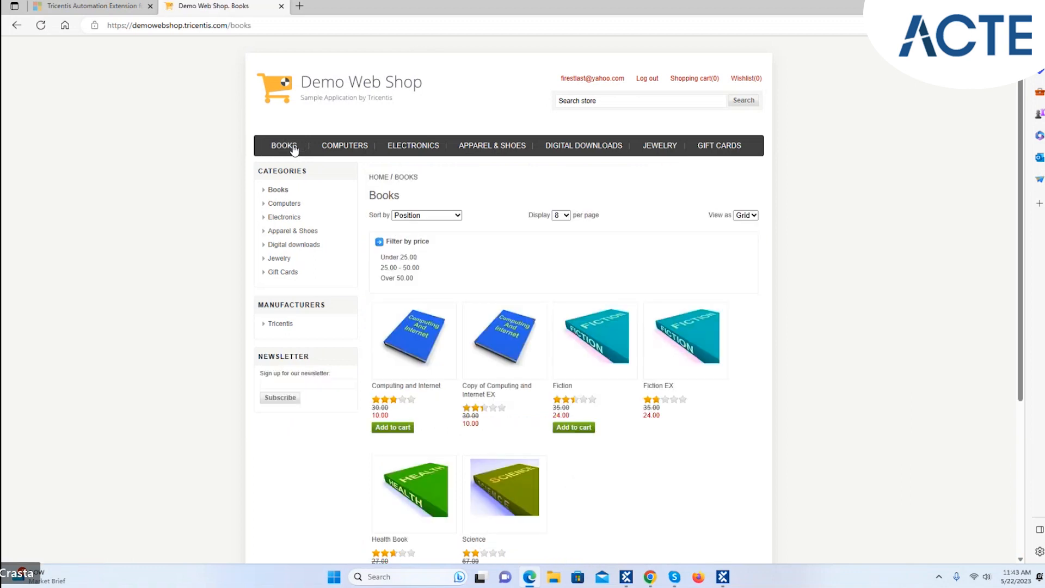
left_click(398, 390)
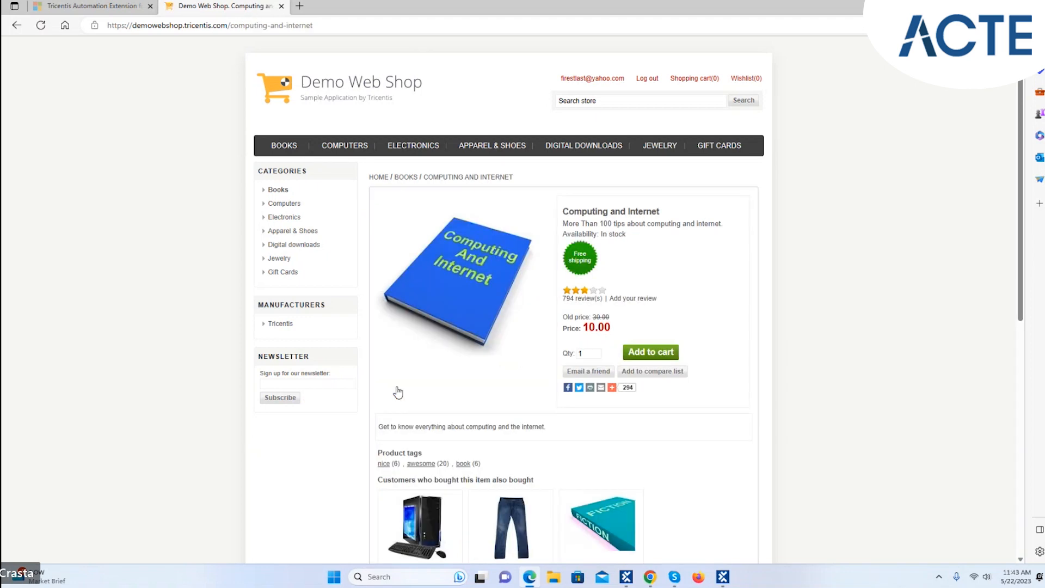
left_click(413, 145)
left_click(405, 248)
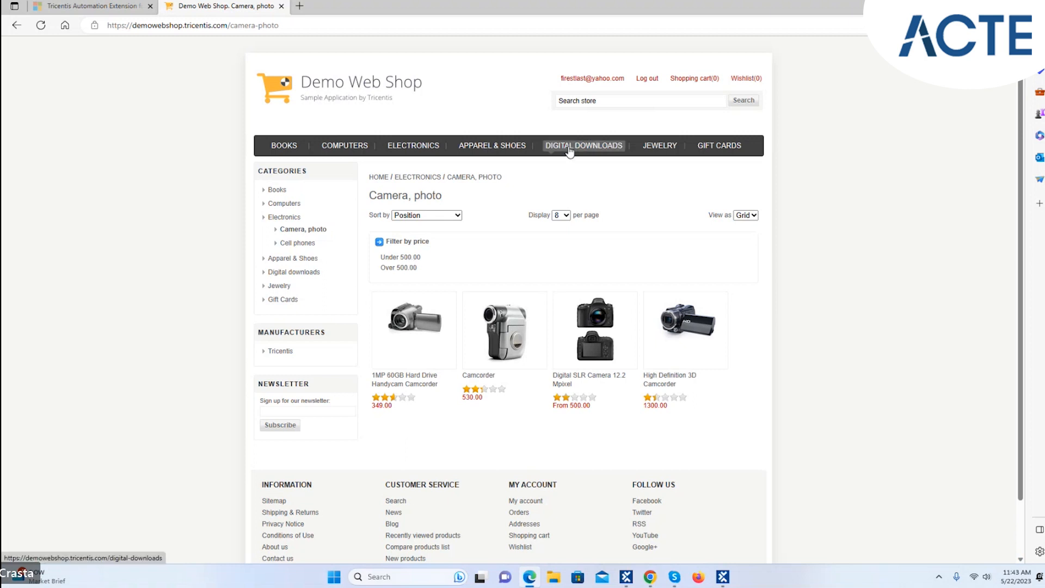
left_click(652, 152)
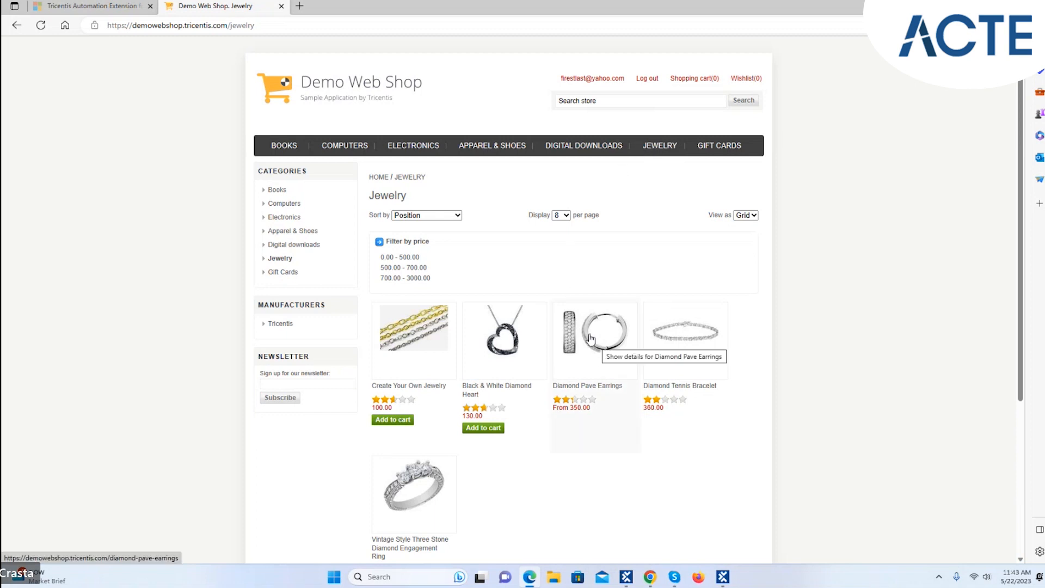
left_click(586, 387)
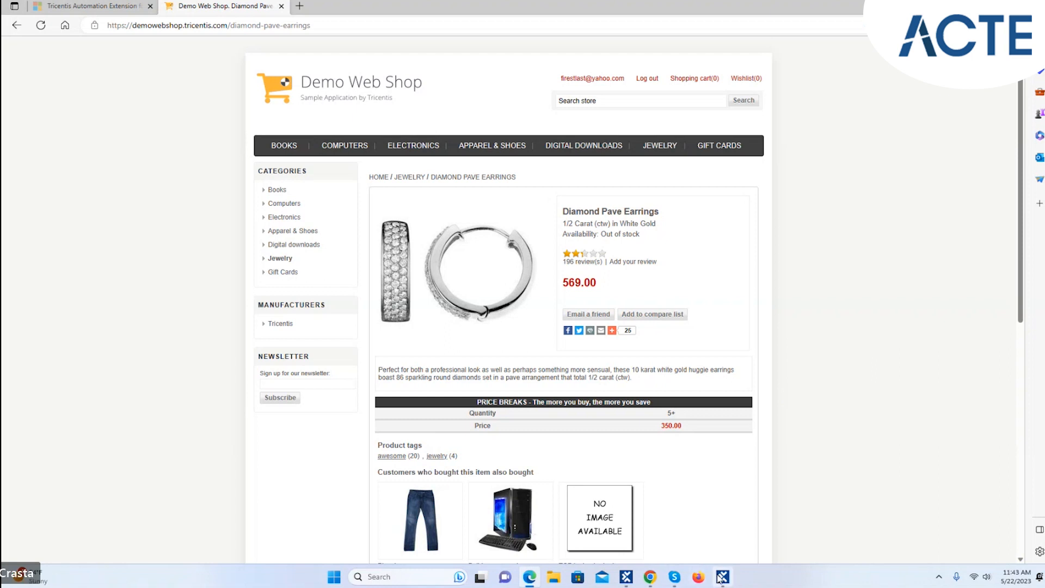
Return to the Demo Web Shop home page, switch to XScan and scan the selected Demo Web Shop window
mouse_move(721, 578)
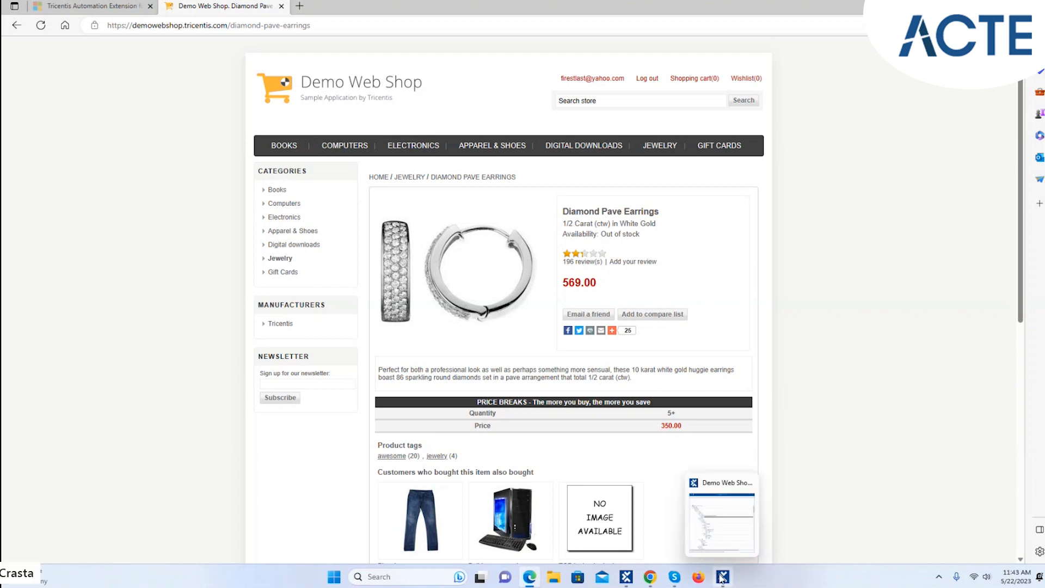
left_click(362, 85)
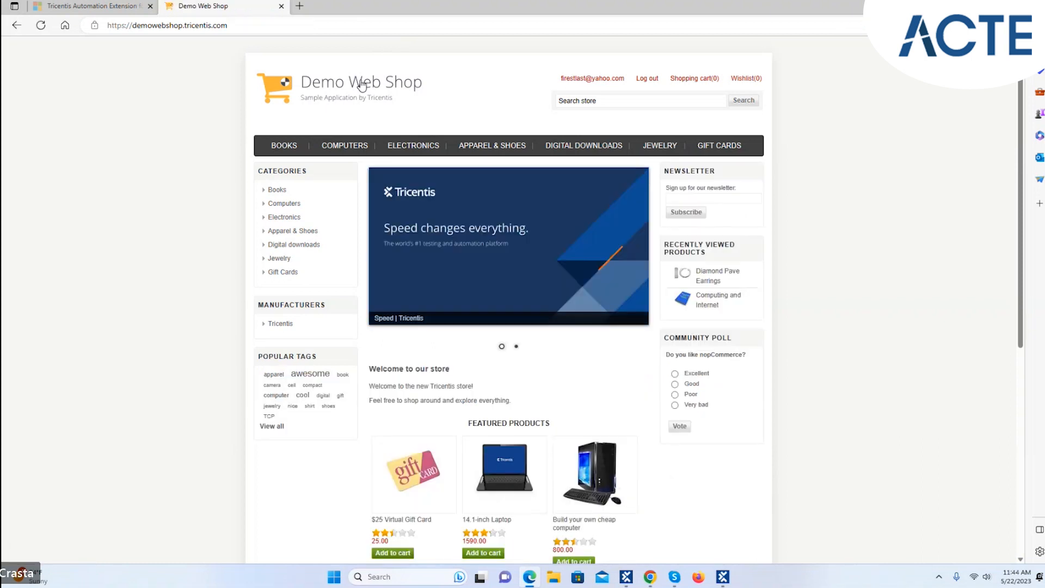
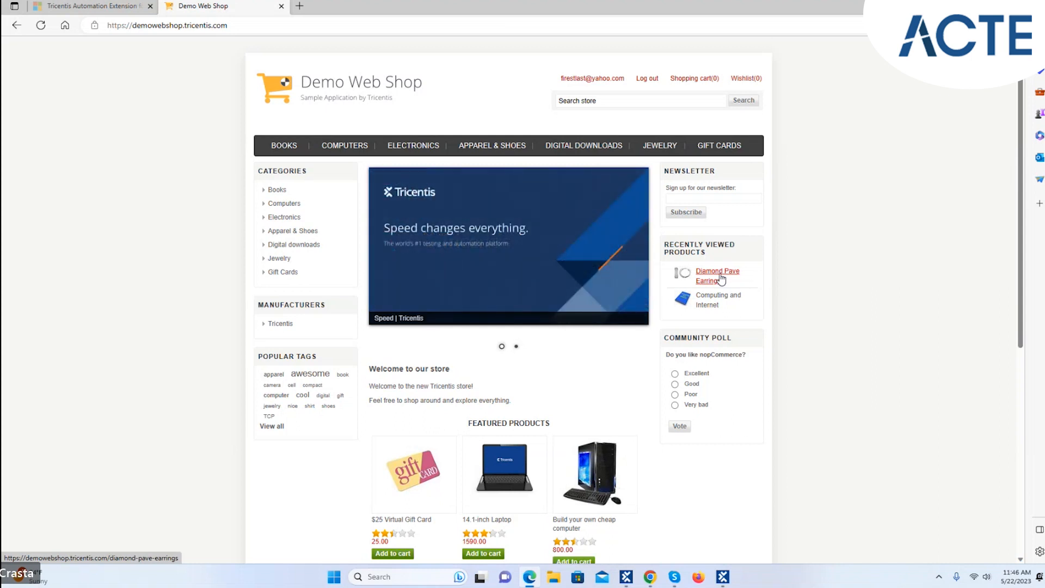
left_click(722, 576)
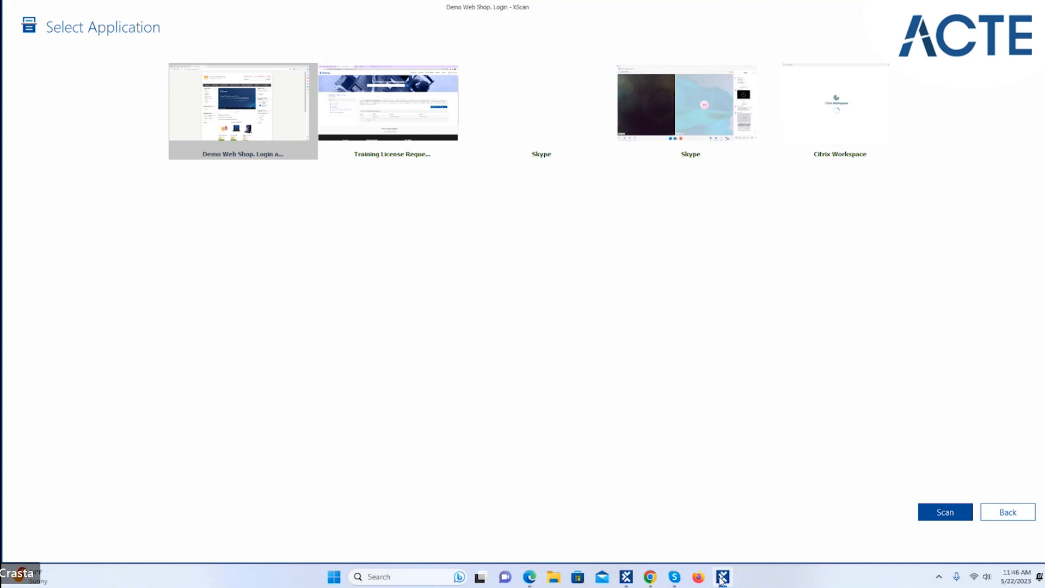
left_click(941, 517)
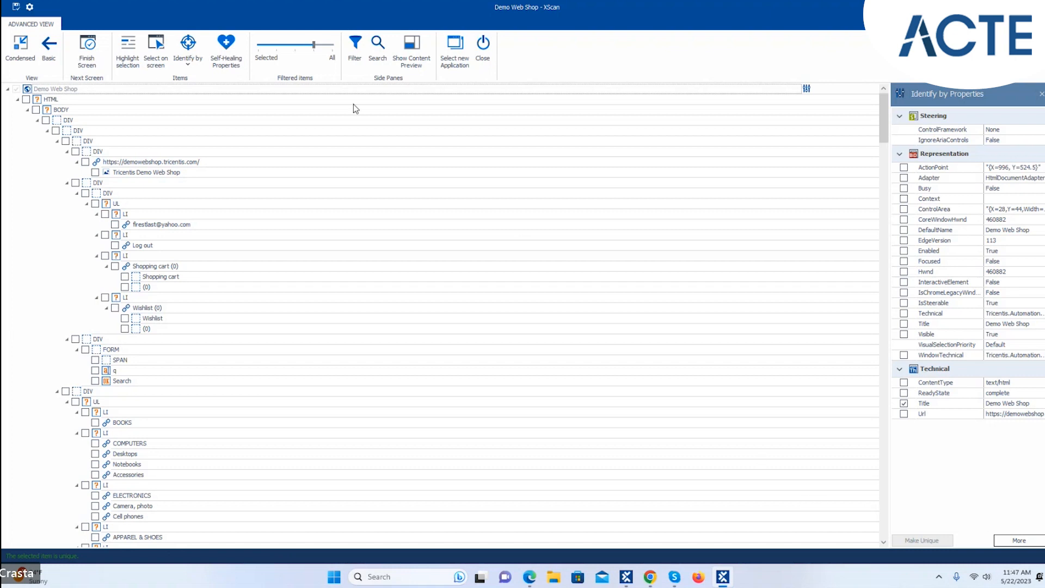
left_click(155, 60)
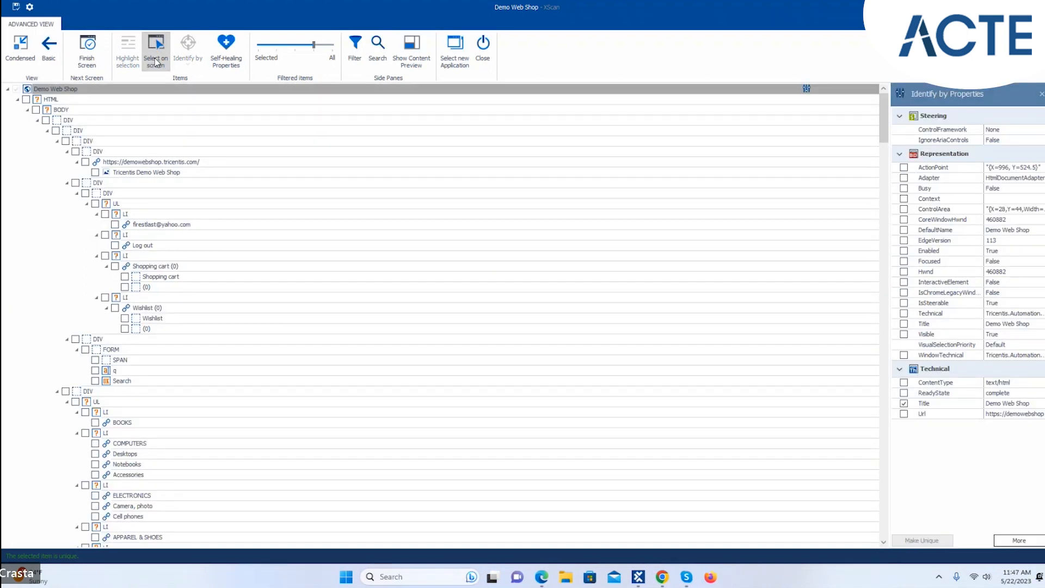
left_click(1016, 7)
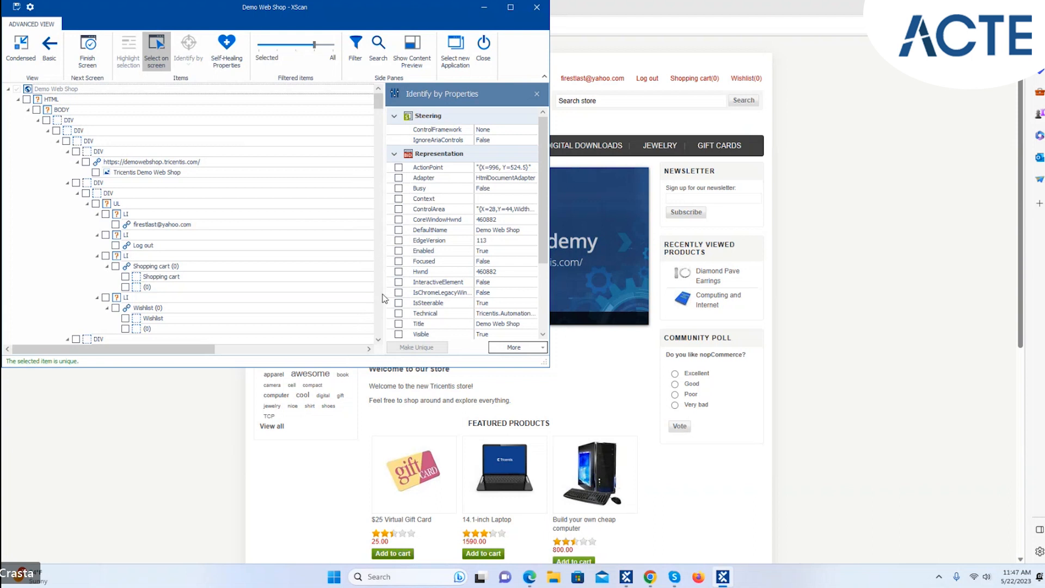
left_click_drag(383, 298, 277, 298)
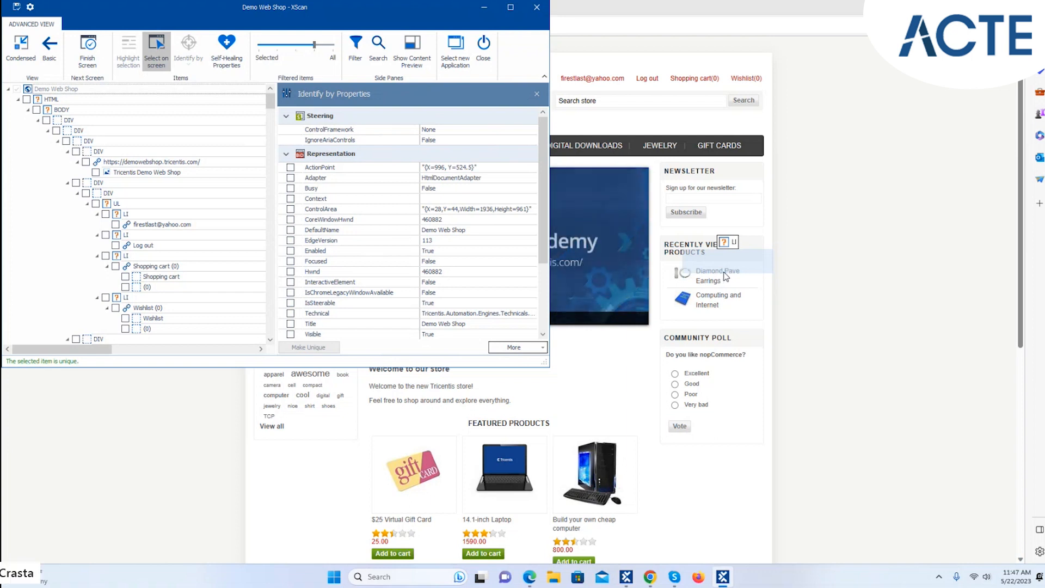
left_click(741, 282)
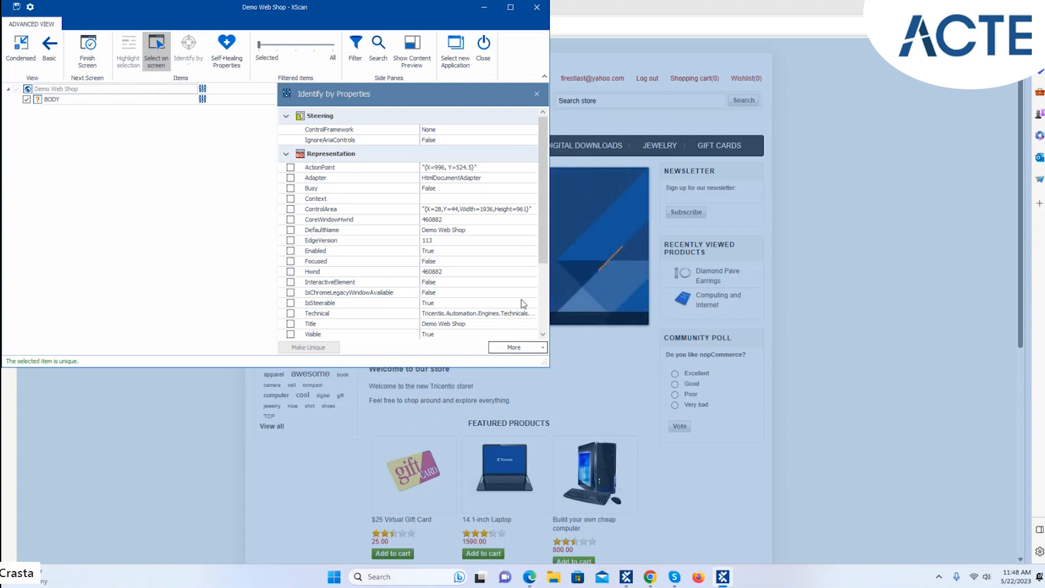
Close XScan without saving the scanned module and maximize the Demo Web Shop browser window
left_click(536, 7)
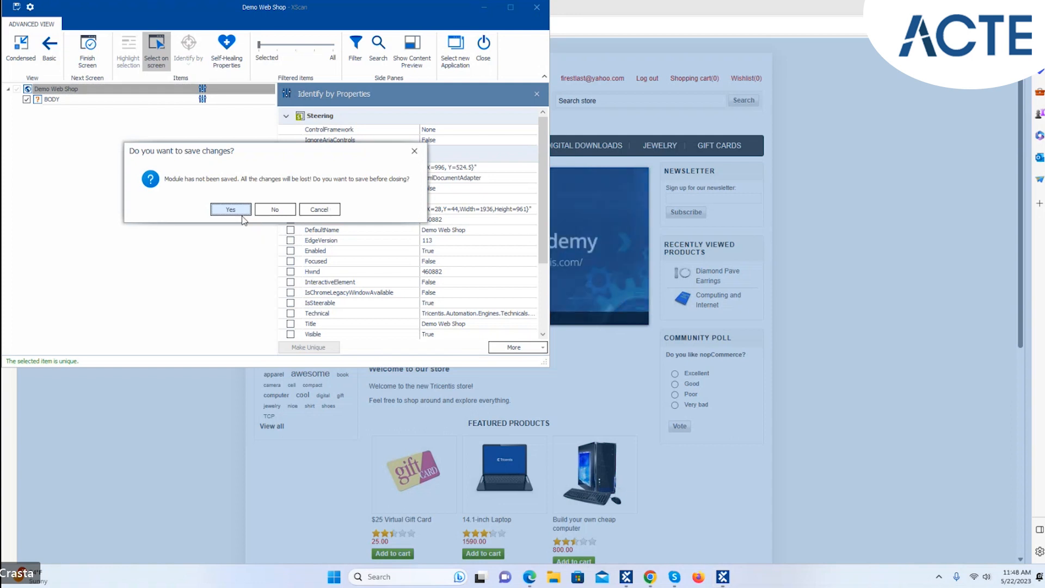
left_click(275, 210)
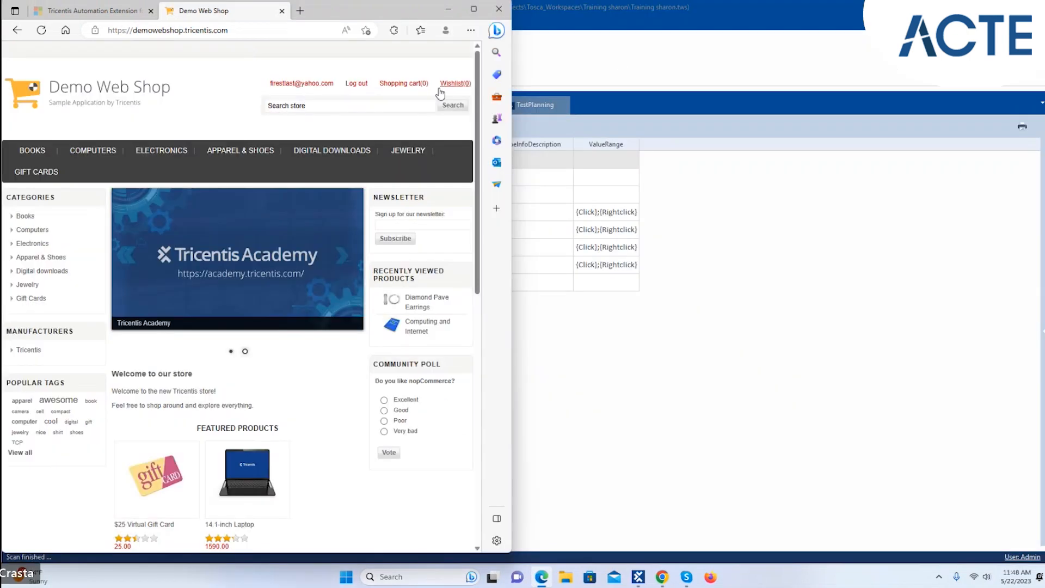
left_click(473, 9)
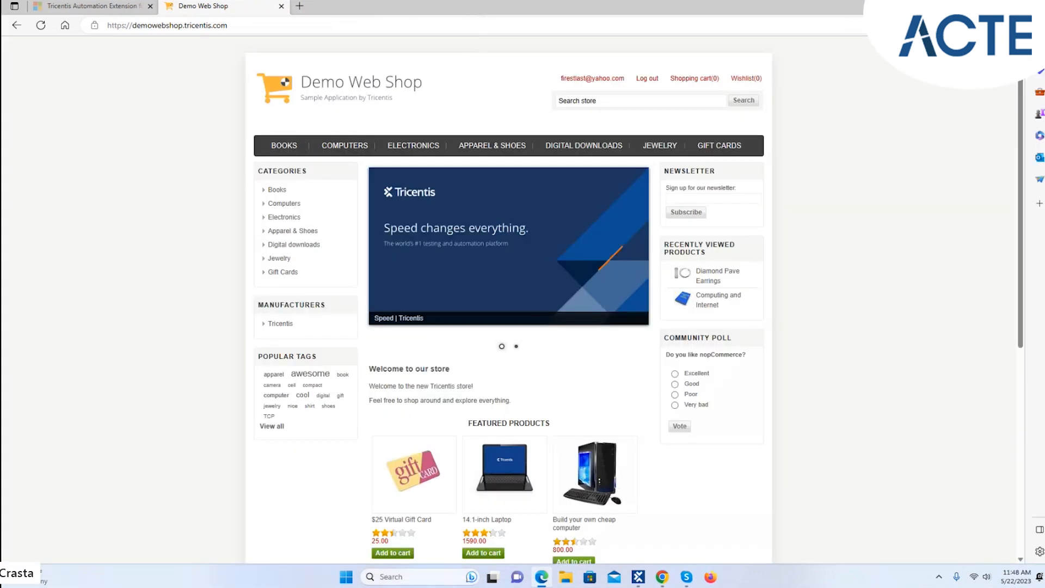
left_click(1012, 25)
left_click(896, 504)
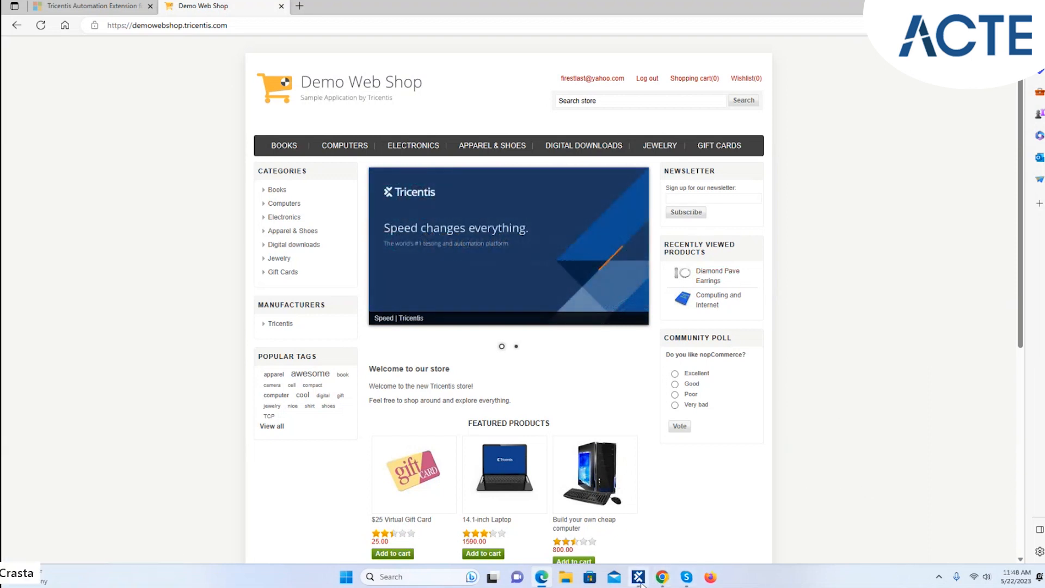
Switch to Tosca Commander and scan the Demo Web Shop application window into the Login folder
mouse_move(640, 580)
left_click(637, 526)
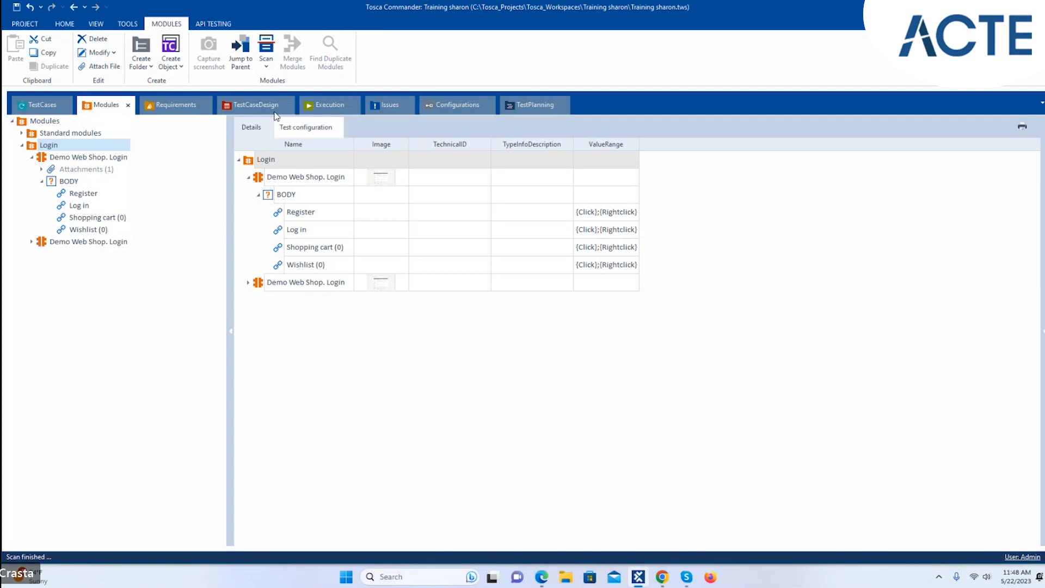
left_click(268, 67)
left_click(288, 80)
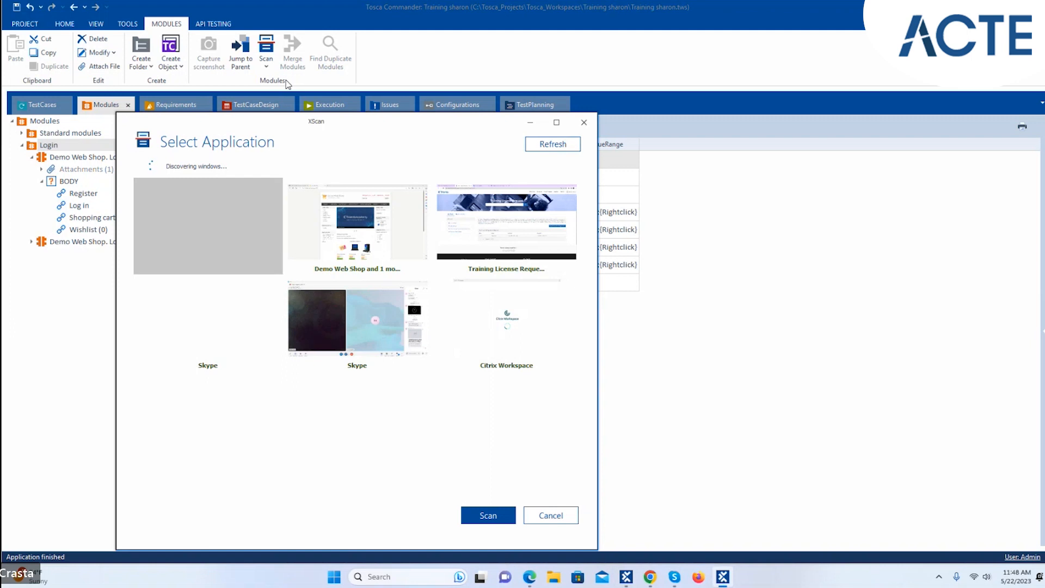
left_click(383, 235)
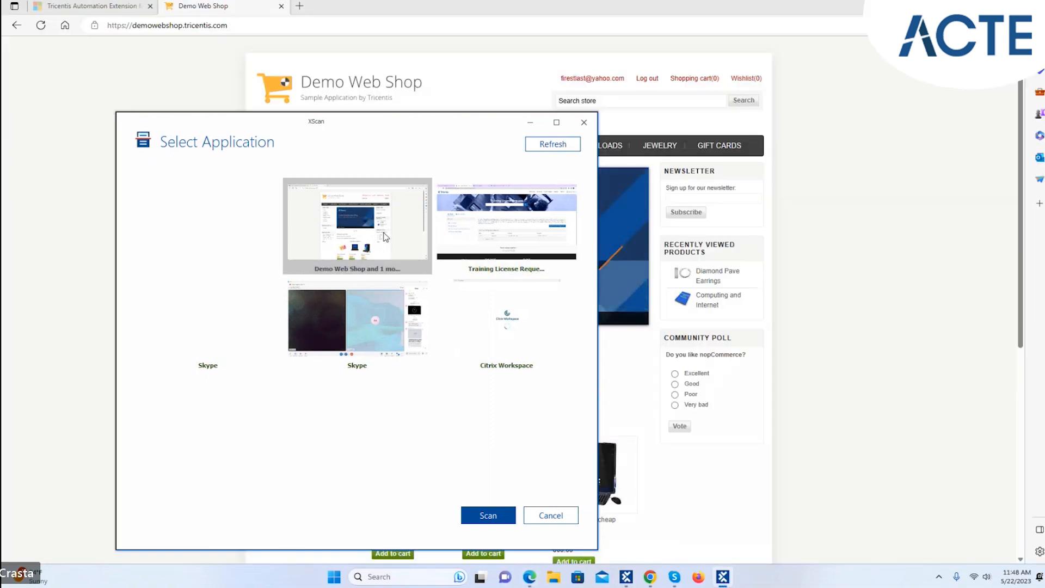
left_click(484, 515)
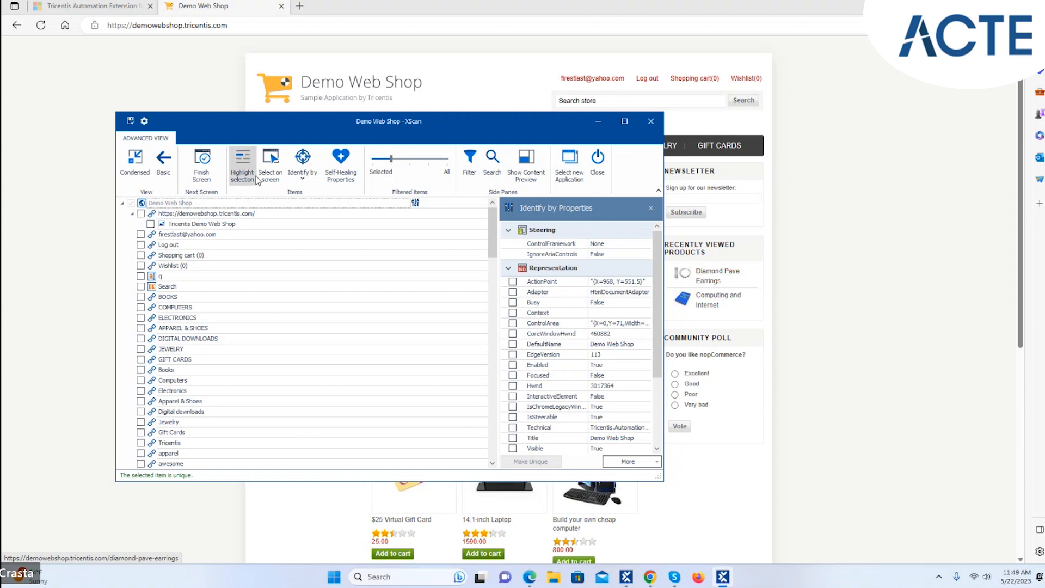
Select the Diamond Pave Earrings link under Recently Viewed Products on screen for the module, and end on-screen selection
left_click(271, 164)
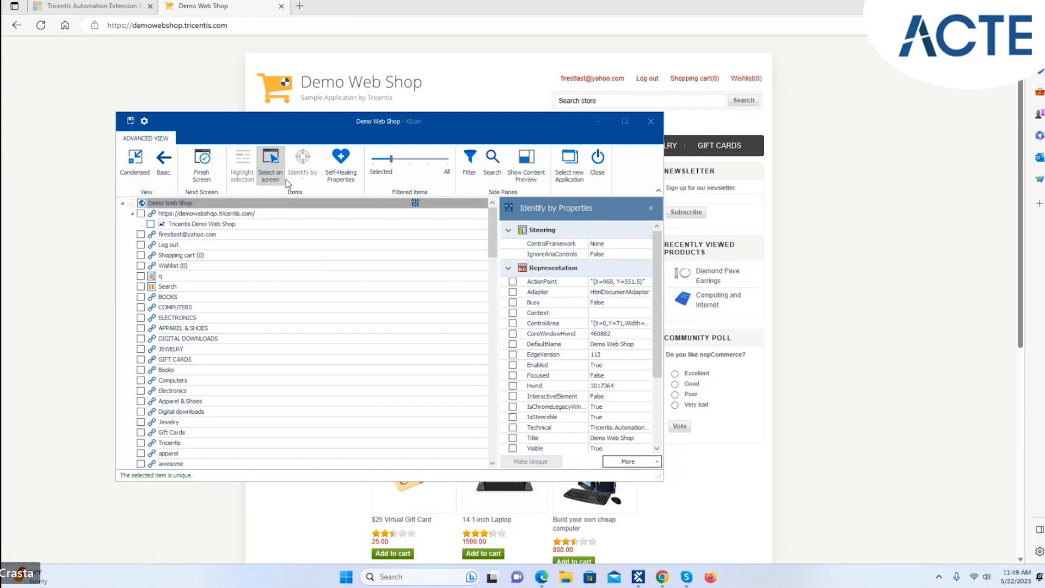
left_click(704, 272)
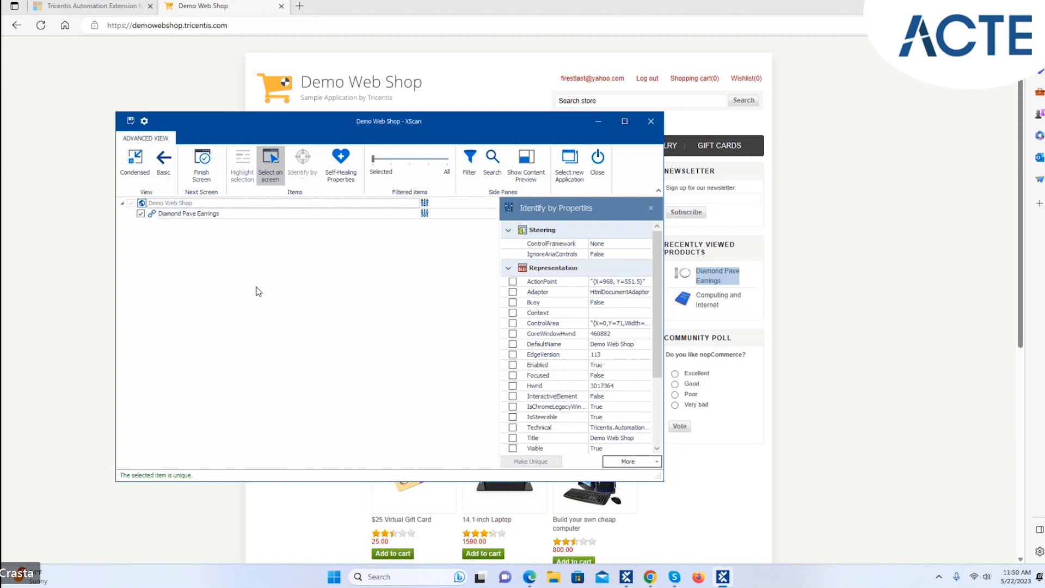
left_click(273, 168)
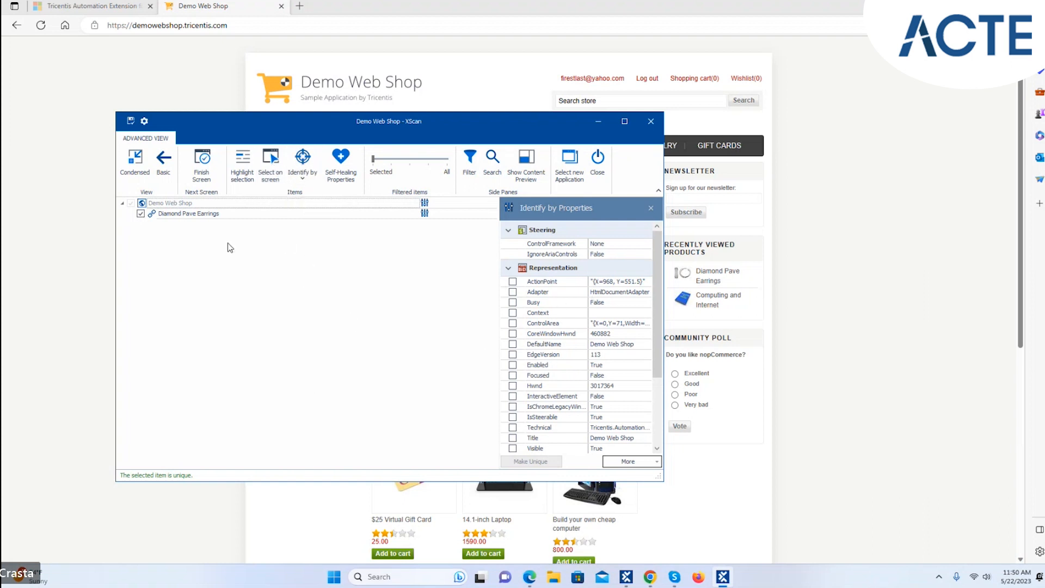
Remove InnerText and Tag from the identifying properties of the Diamond Pave Earrings link
left_click(205, 213)
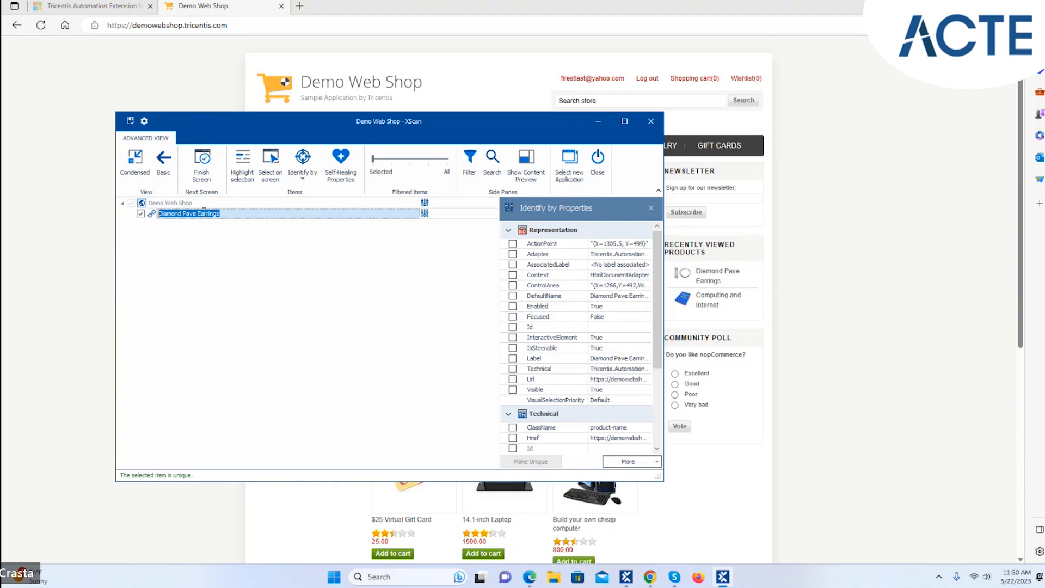
left_click_drag(657, 292, 659, 366)
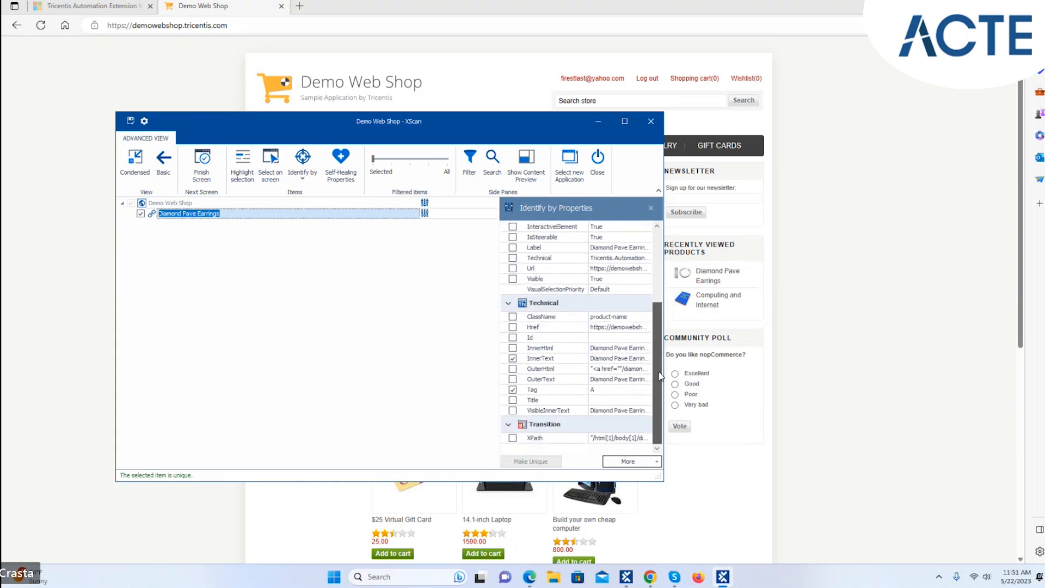
left_click(513, 358)
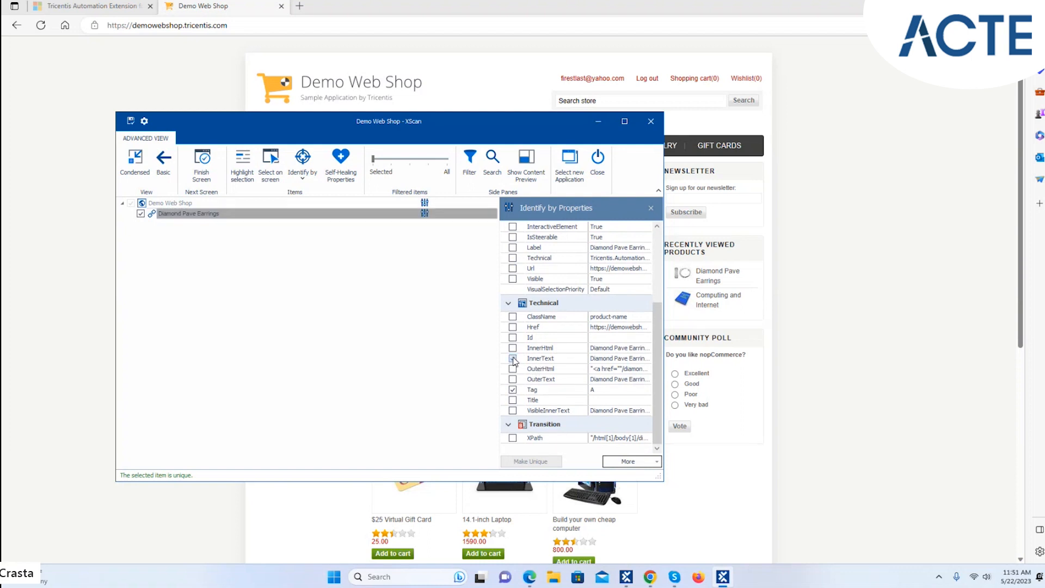
left_click(512, 390)
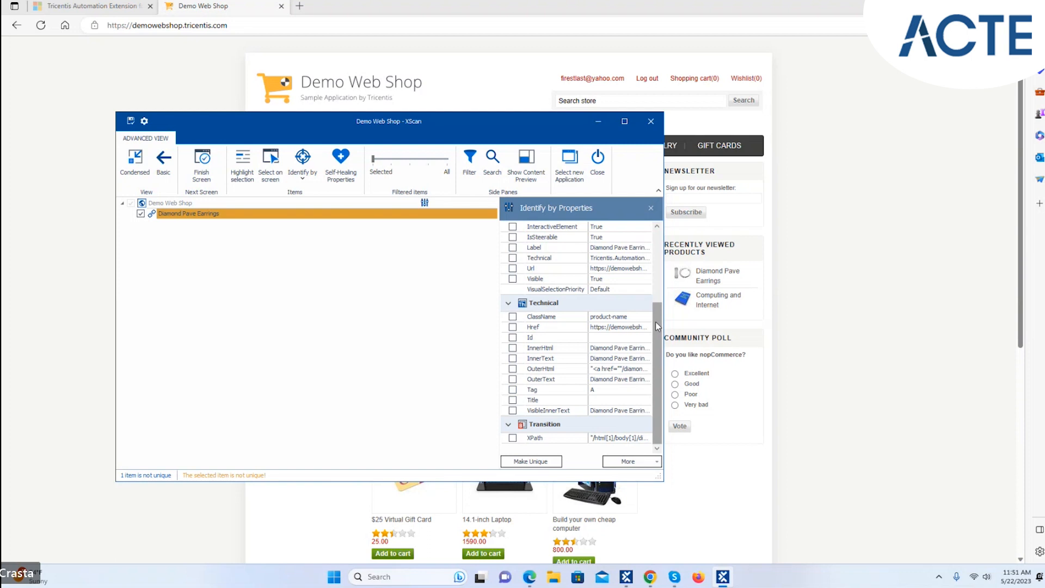
Identify the Diamond Pave Earrings link by its index
left_click_drag(655, 326, 669, 253)
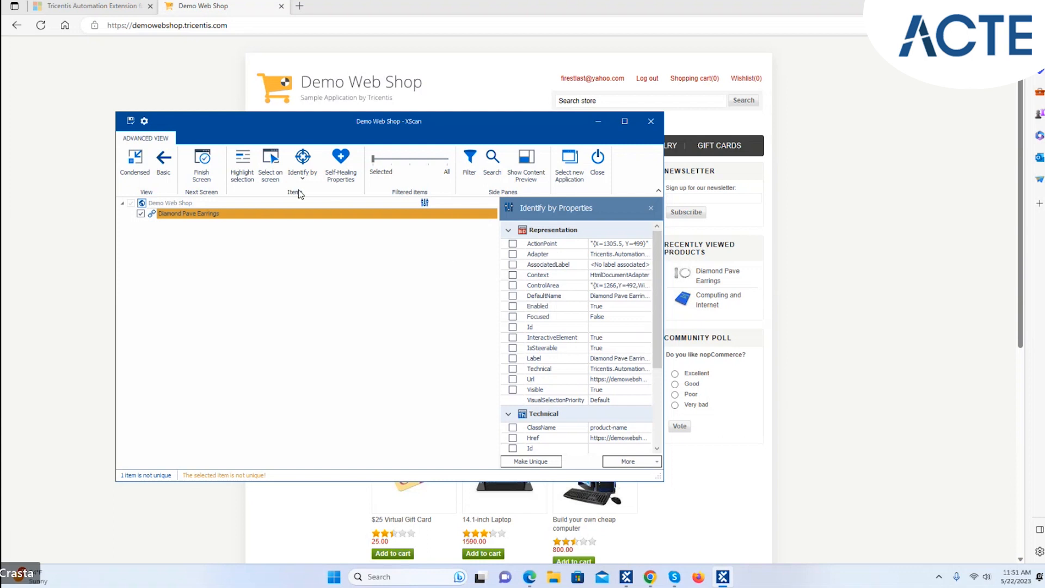
left_click(305, 170)
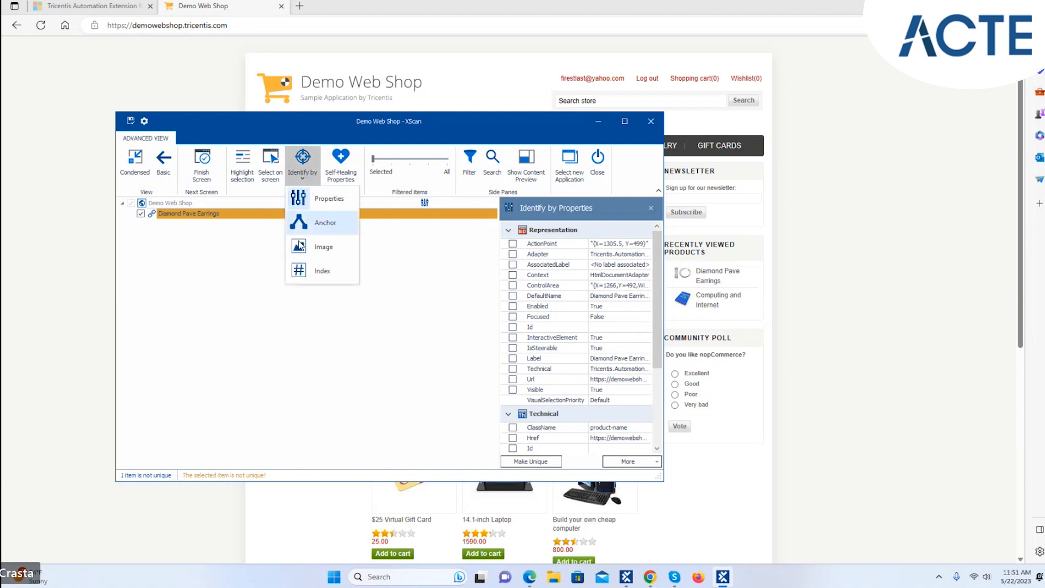
left_click(316, 272)
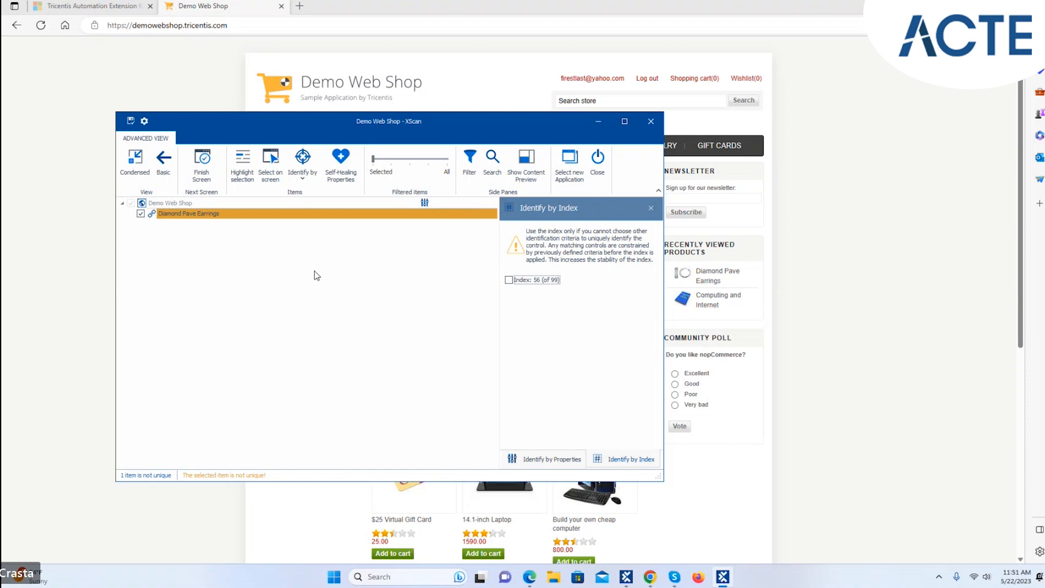
left_click(508, 280)
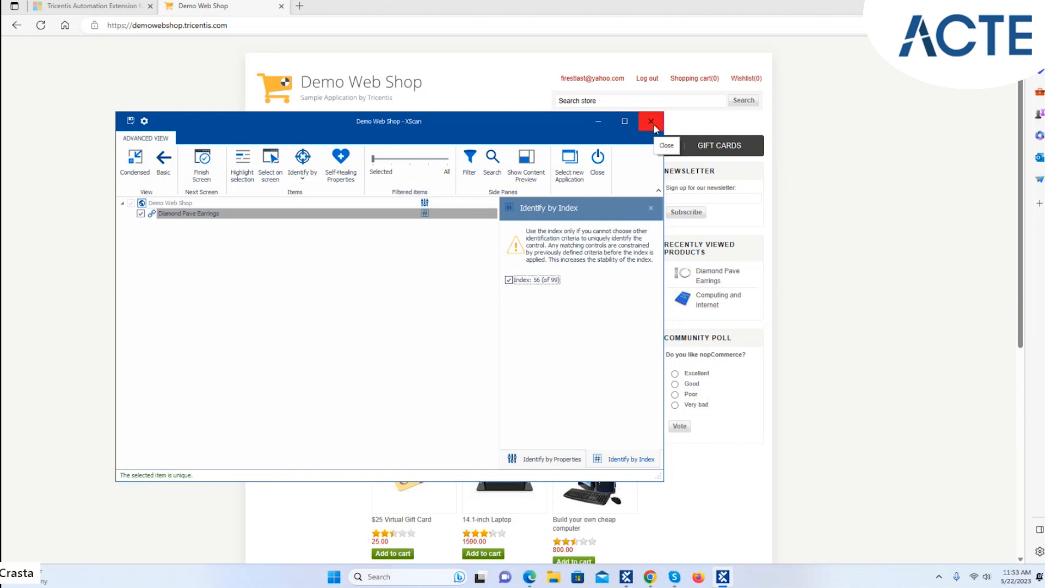
Save the Demo Web Shop module and close XScan
left_click(131, 124)
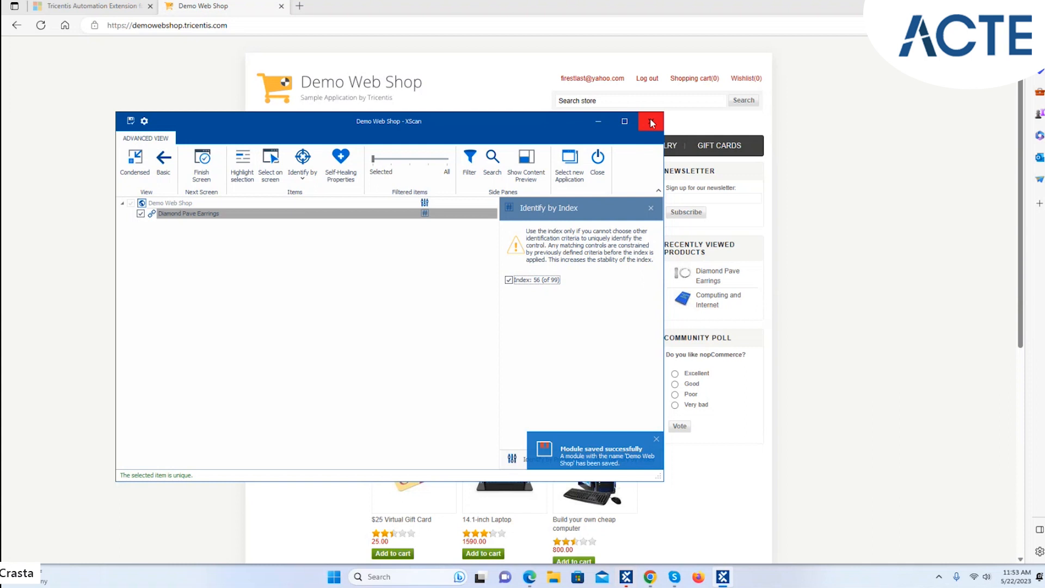
left_click(597, 163)
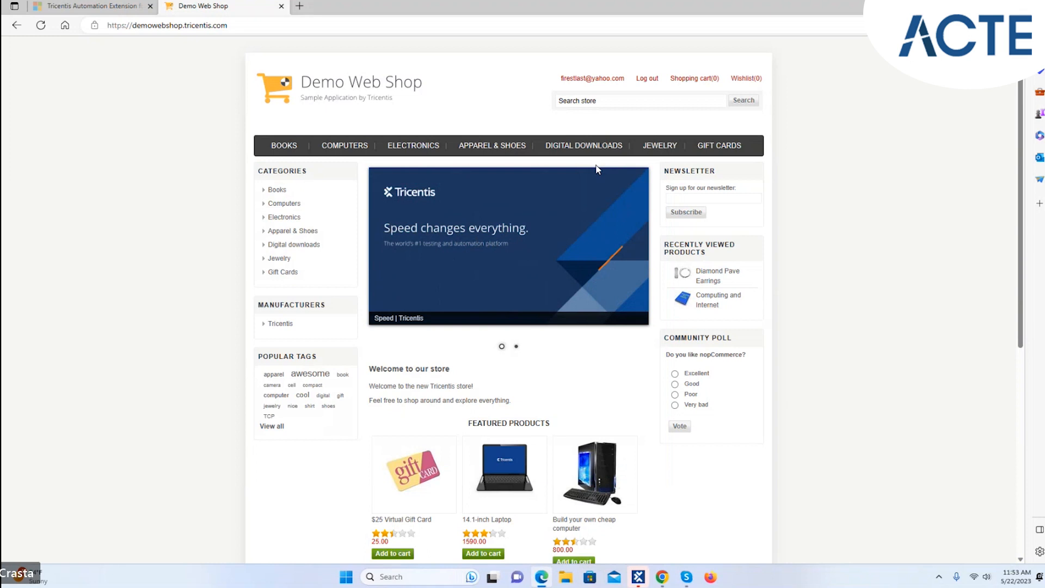
Switch to Tosca Commander and expand the new Demo Web Shop module and the second Demo Web Shop. Login module
left_click(637, 580)
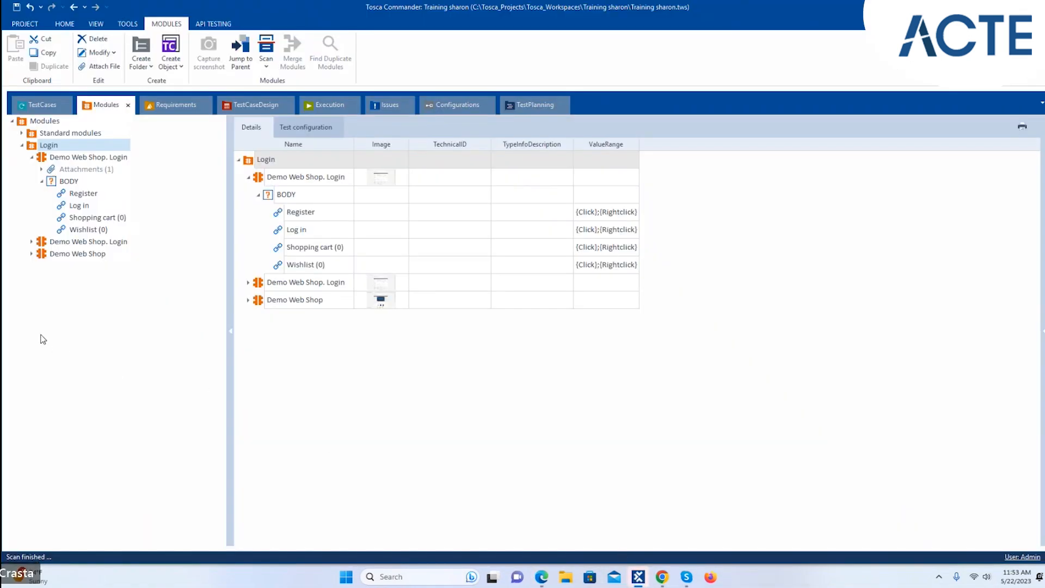
left_click(31, 253)
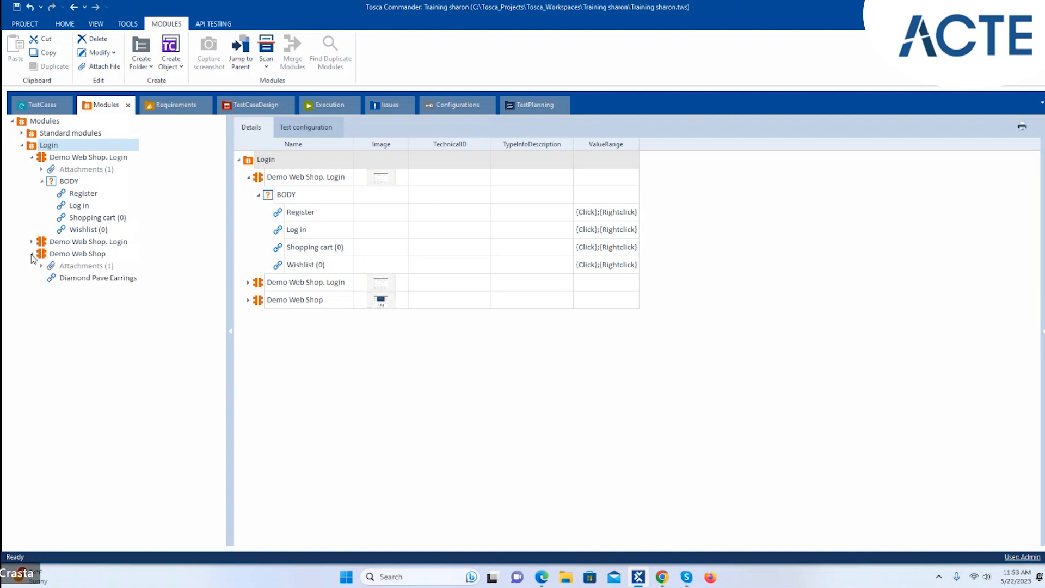
left_click(31, 242)
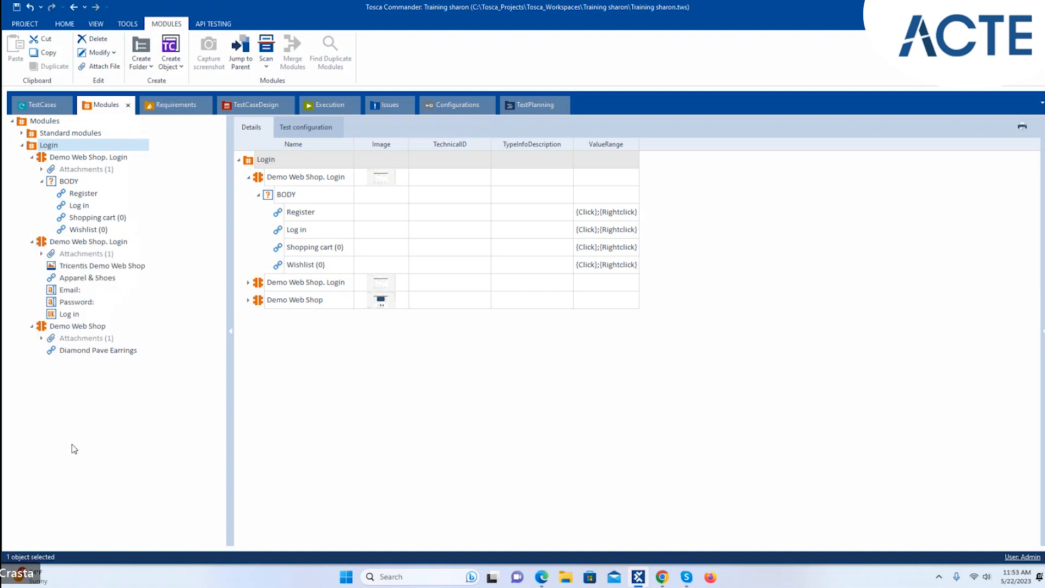